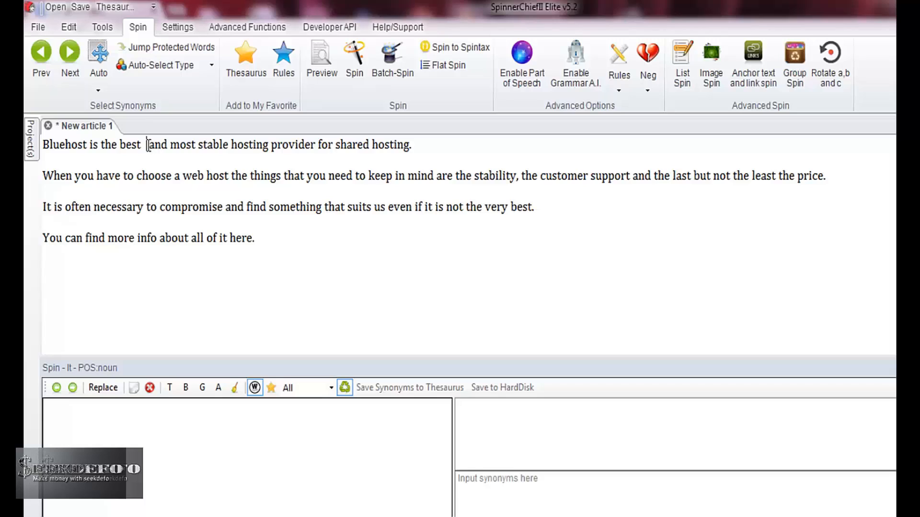
# Delete an extra space after "best" in the opening sentence and spin the whole text into 10 articles
pyautogui.press('BackSpace')
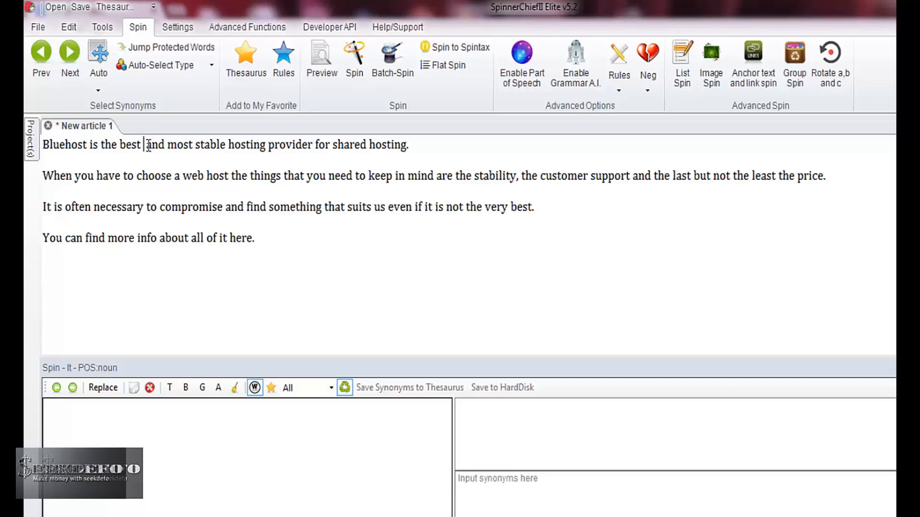
pyautogui.click(142, 191)
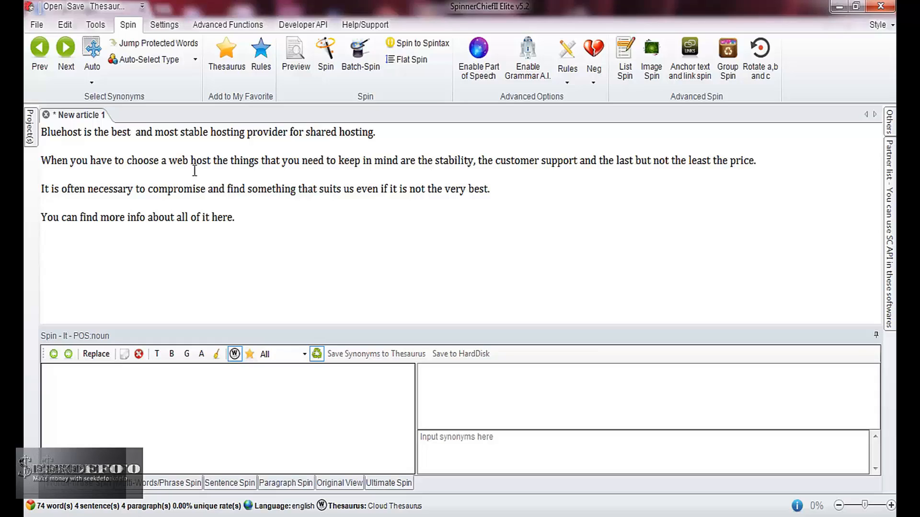
pyautogui.click(322, 71)
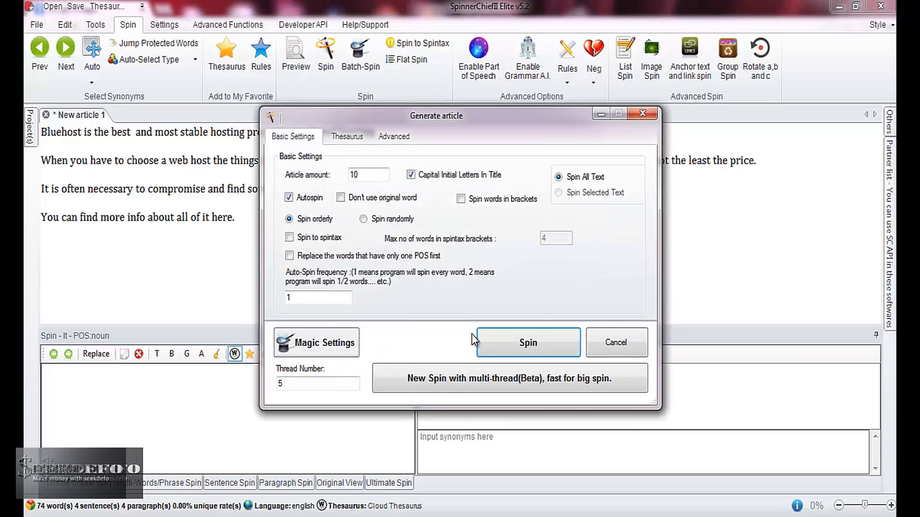
pyautogui.click(514, 351)
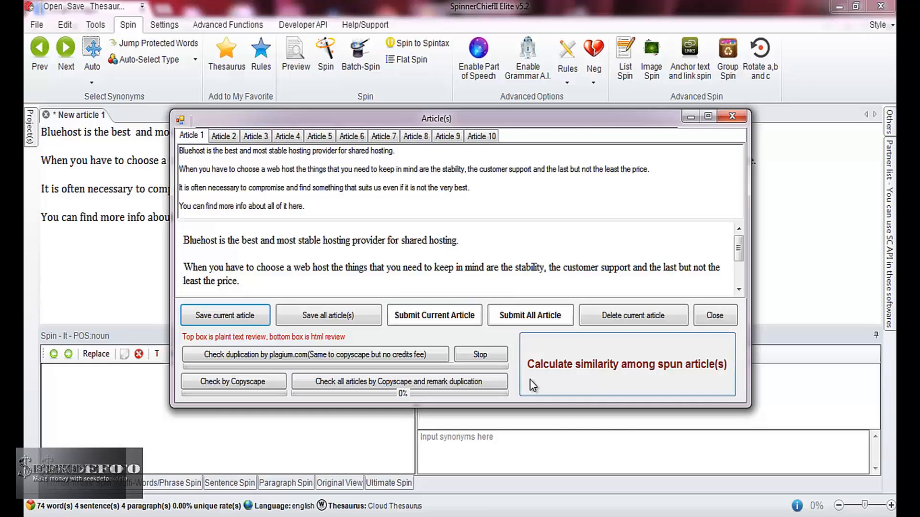
# Calculate the similarity among all 10 spun articles, review the comparison table and close it
pyautogui.click(563, 378)
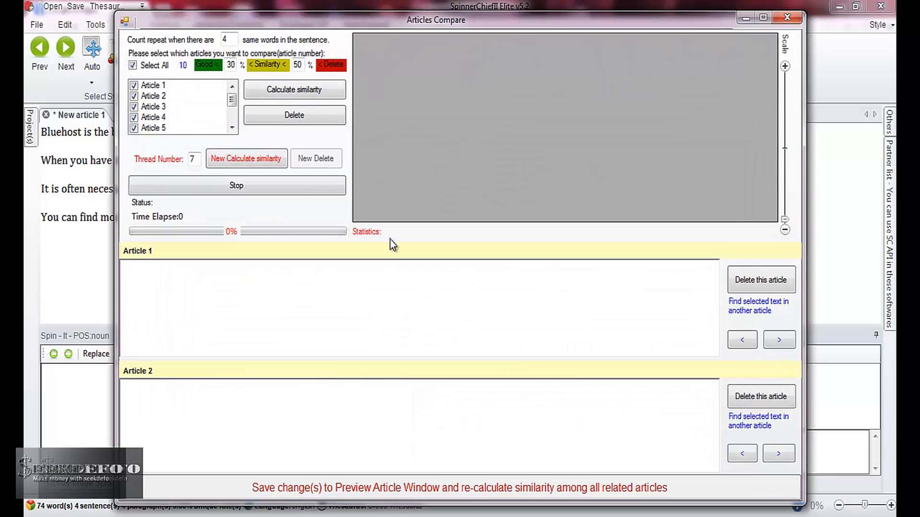
pyautogui.click(327, 87)
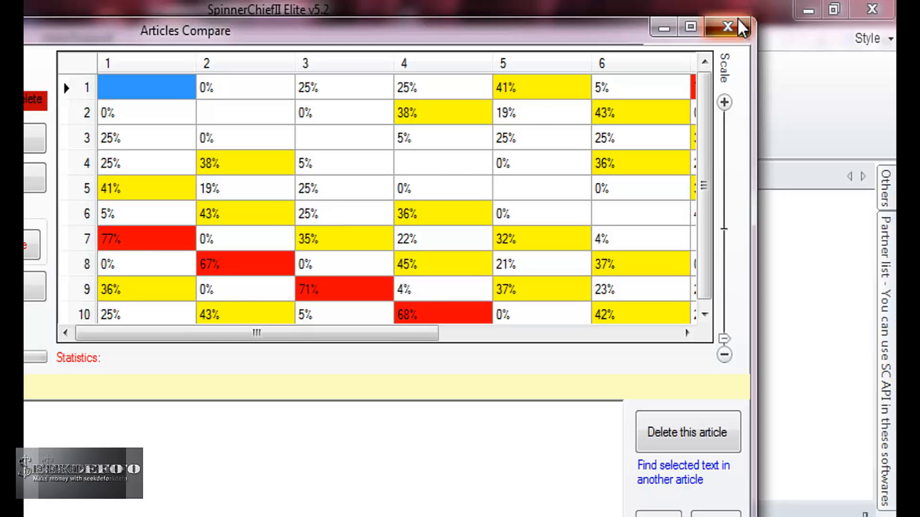
pyautogui.click(727, 27)
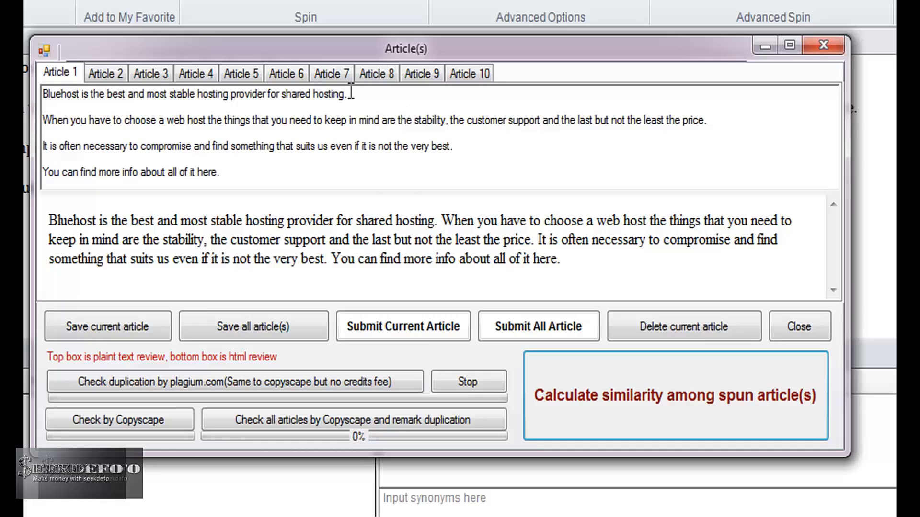
# Review the wording of spun articles 8, 9, 10, 6, 4 and 3, and close the results
pyautogui.click(387, 77)
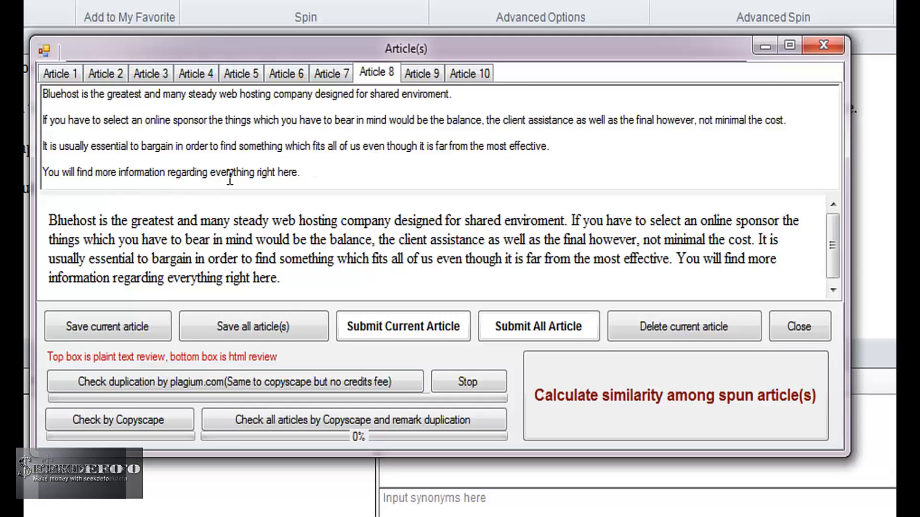
pyautogui.click(424, 74)
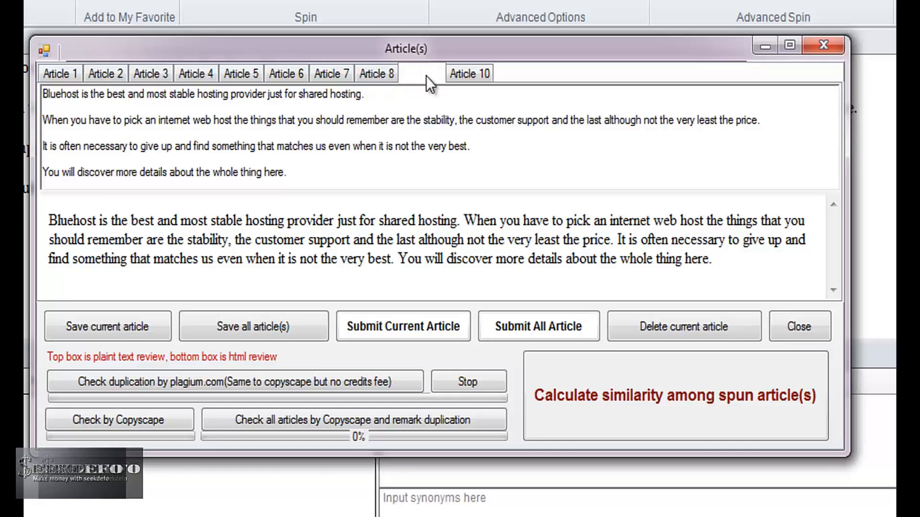
pyautogui.click(465, 75)
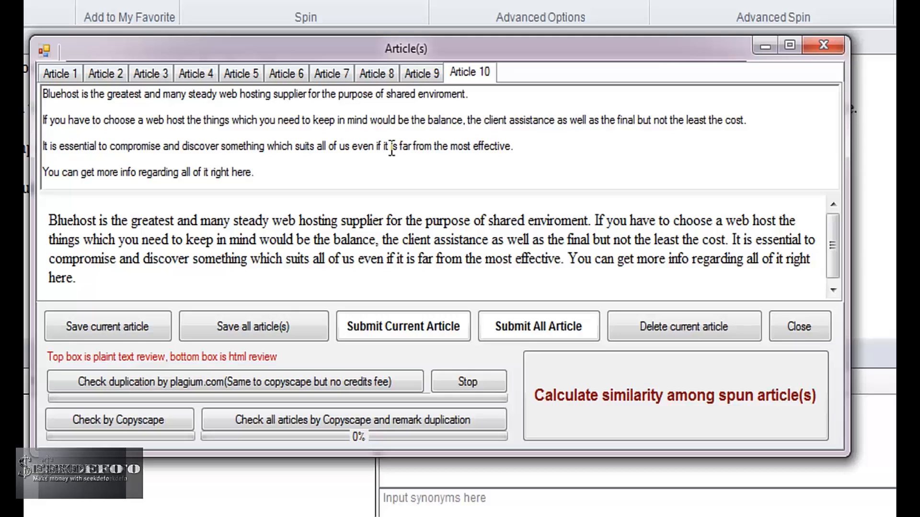
pyautogui.click(285, 79)
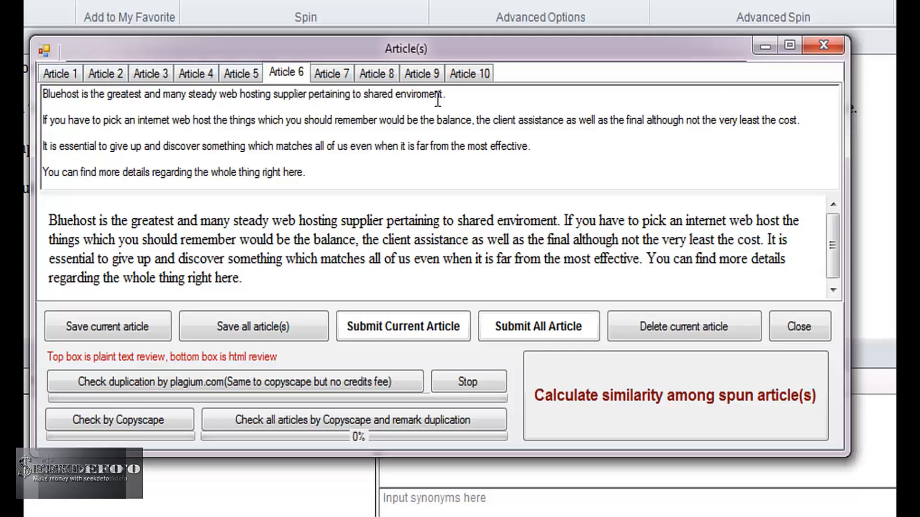
pyautogui.click(193, 76)
pyautogui.click(146, 75)
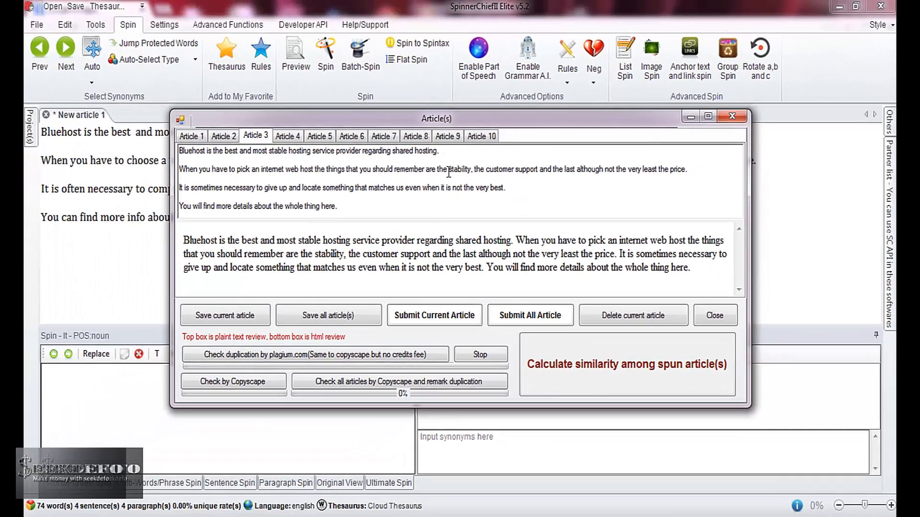
pyautogui.click(733, 117)
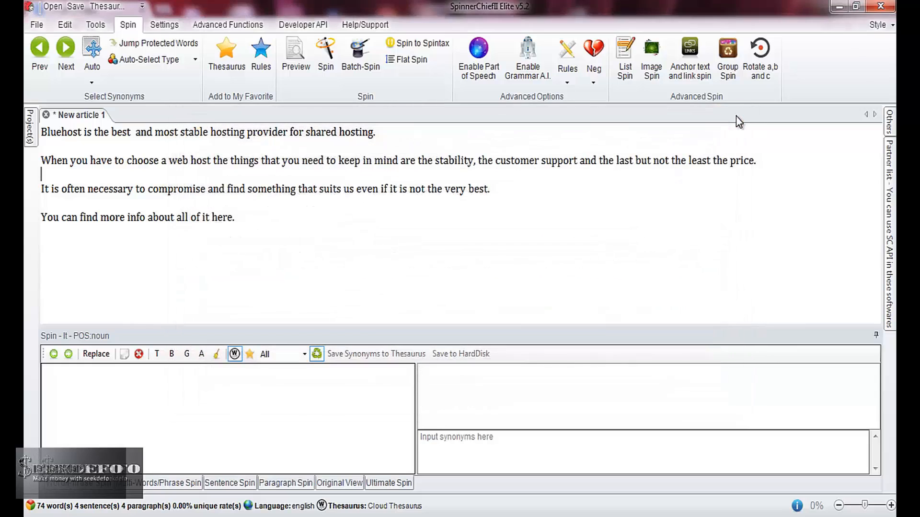
# Below the opening sentence, add the paragraph "If you are spoilt for choice when it comes to hosting then go for Bluehost as it is the best."
pyautogui.click(574, 133)
pyautogui.press('Return')
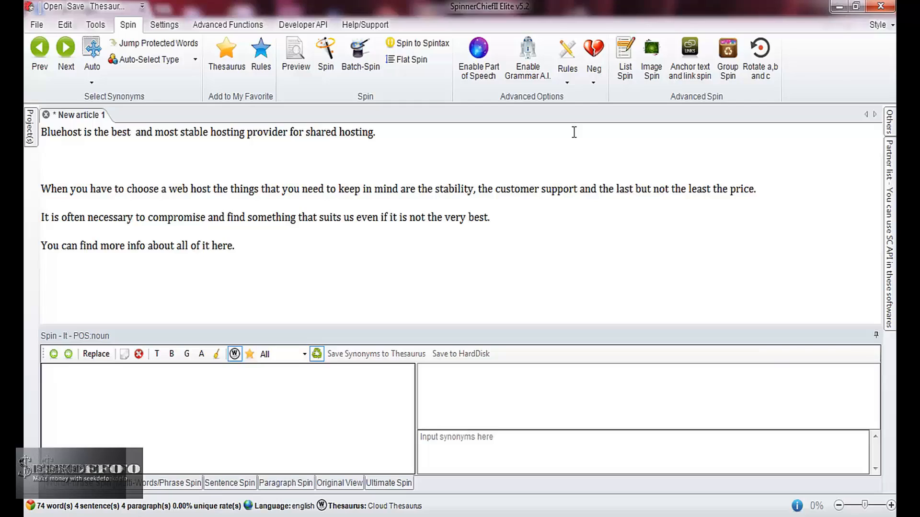
pyautogui.write('If you are spoilt for  ch')
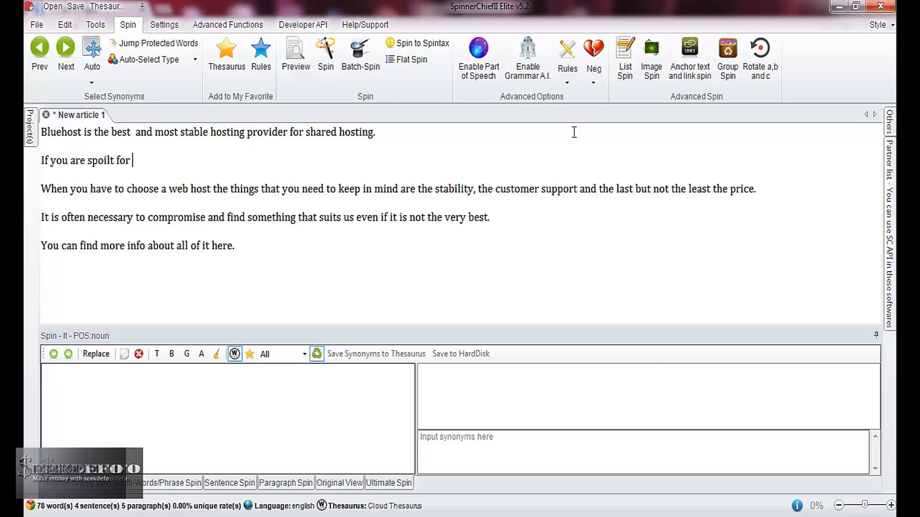
pyautogui.press('BackSpace')
pyautogui.press('BackSpace')
pyautogui.press('BackSpace')
pyautogui.write('choice')
pyautogui.press('BackSpace')
pyautogui.press('BackSpace')
pyautogui.press('BackSpace')
pyautogui.press('BackSpace')
pyautogui.write('oice when it comes t')
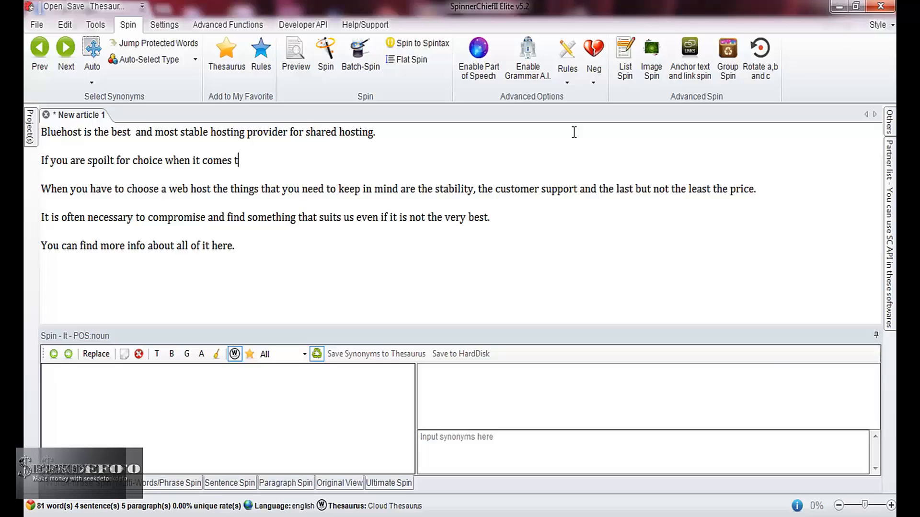
pyautogui.write('o hosting then')
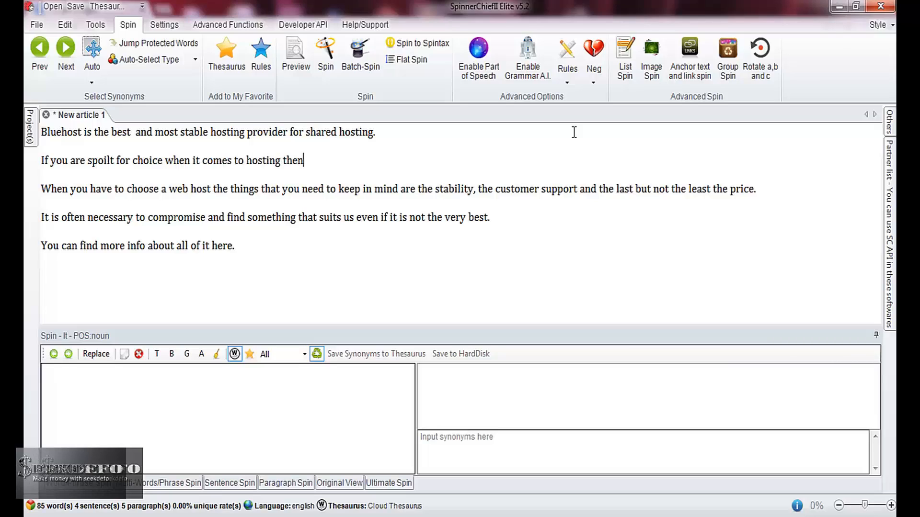
pyautogui.write(' go for lBlueho')
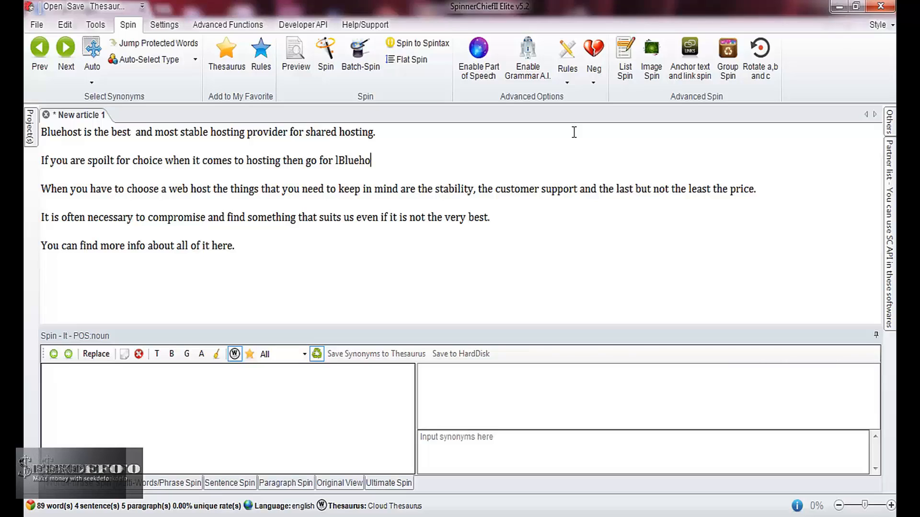
pyautogui.press('BackSpace')
pyautogui.press('BackSpace')
pyautogui.press('BackSpace')
pyautogui.press('BackSpace')
pyautogui.press('BackSpace')
pyautogui.press('BackSpace')
pyautogui.press('BackSpace')
pyautogui.write('Bluehost as it is the best.')
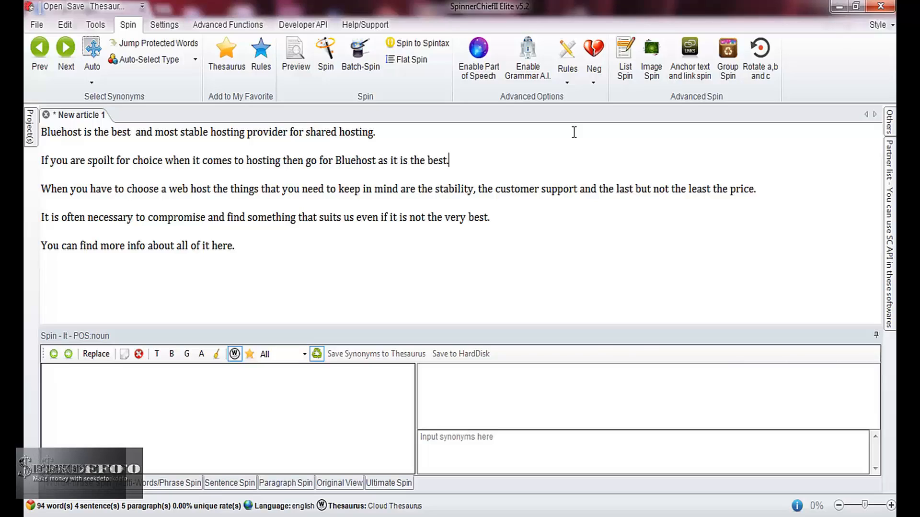
# Copy the "spoilt for choice" sentence to the clipboard and remove it from its own line
pyautogui.hotkey('ctrl', 'shift', 'Left')
pyautogui.hotkey('ctrl', 'shift', 'Left')
pyautogui.hotkey('ctrl', 'shift', 'Left')
pyautogui.hotkey('ctrl', 'shift', 'Left')
pyautogui.hotkey('ctrl', 'shift', 'Left')
pyautogui.hotkey('ctrl', 'shift', 'Left')
pyautogui.hotkey('ctrl', 'shift', 'Left')
pyautogui.hotkey('ctrl', 'shift', 'Left')
pyautogui.hotkey('ctrl', 'shift', 'Left')
pyautogui.hotkey('ctrl', 'shift', 'Left')
pyautogui.hotkey('ctrl', 'shift', 'Left')
pyautogui.hotkey('ctrl', 'shift', 'Left')
pyautogui.hotkey('ctrl', 'shift', 'Left')
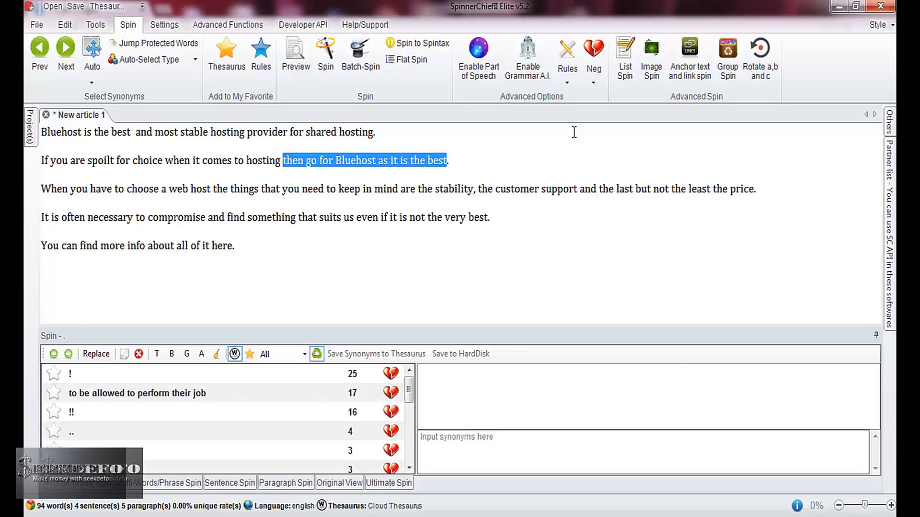
pyautogui.hotkey('ctrl', 'shift', 'Left')
pyautogui.hotkey('ctrl', 'shift', 'Left')
pyautogui.hotkey('ctrl', 'shift', 'Left')
pyautogui.hotkey('ctrl', 'shift', 'Left')
pyautogui.hotkey('ctrl', 'shift', 'Left')
pyautogui.hotkey('ctrl', 'shift', 'Left')
pyautogui.hotkey('shift', 'Left')
pyautogui.hotkey('shift', 'Left')
pyautogui.hotkey('ctrl', 'c')
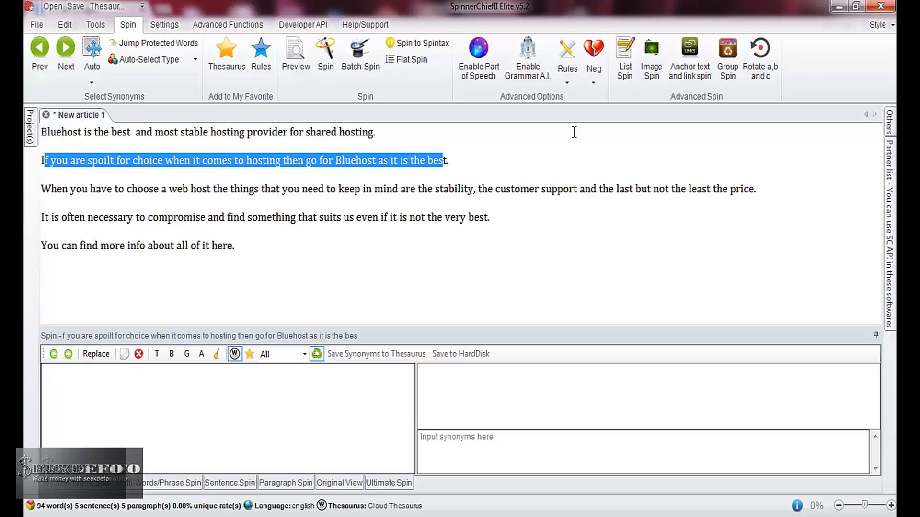
pyautogui.press('Delete')
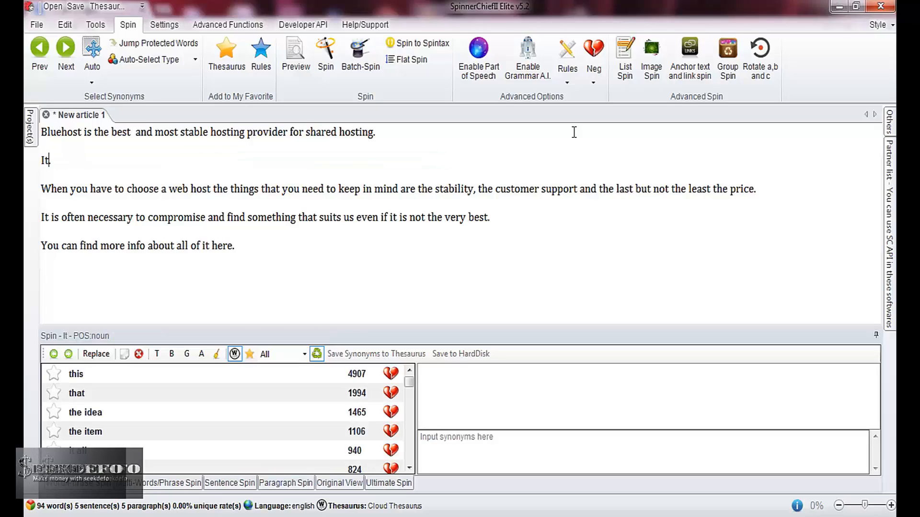
pyautogui.press('BackSpace')
pyautogui.press('BackSpace')
pyautogui.press('BackSpace')
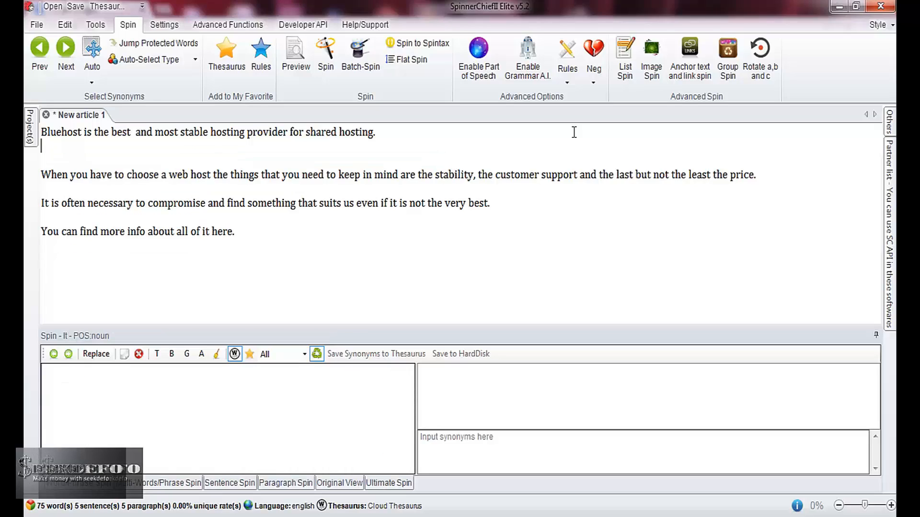
# Paste the copied sentence after the opening sentence and restore its initial "I"
pyautogui.hotkey('ctrl', 'v')
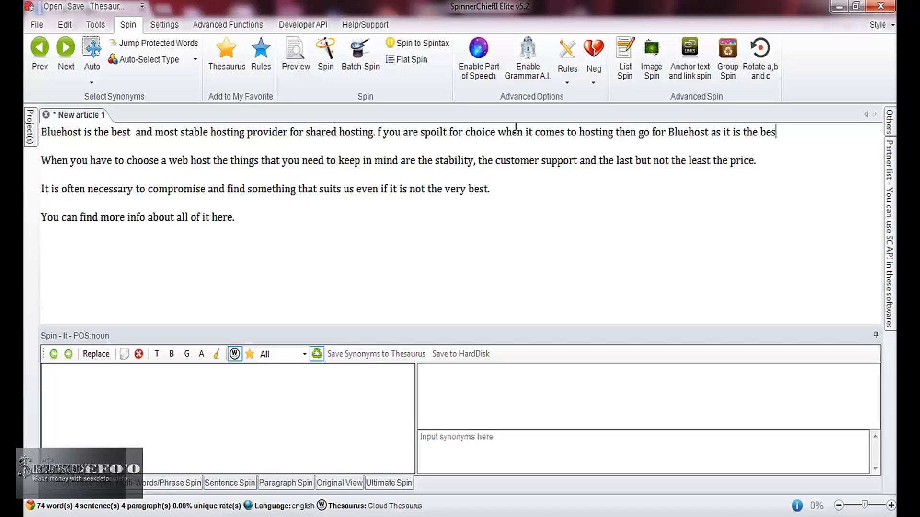
pyautogui.click(376, 134)
pyautogui.write('I')
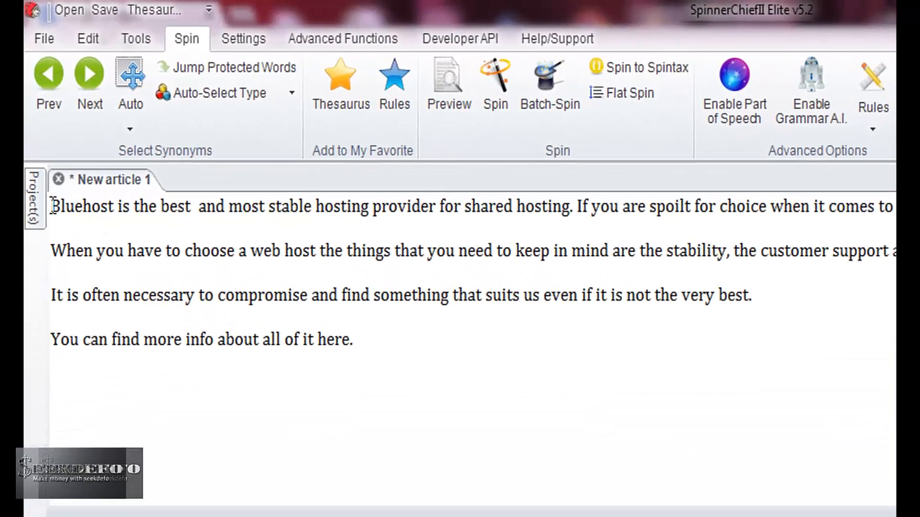
# Put "{" before the first paragraph and a "|" separator after each of its two sentences
pyautogui.click(54, 206)
pyautogui.write('{')
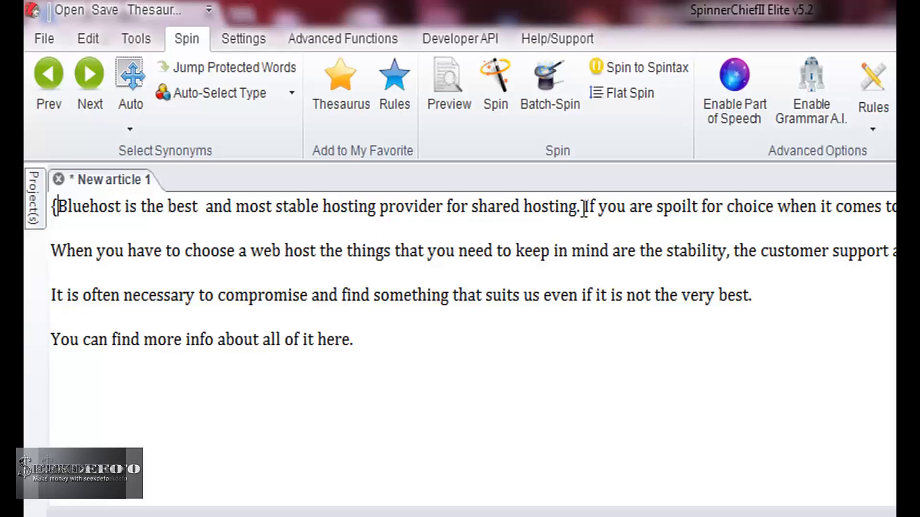
pyautogui.click(582, 208)
pyautogui.write('|')
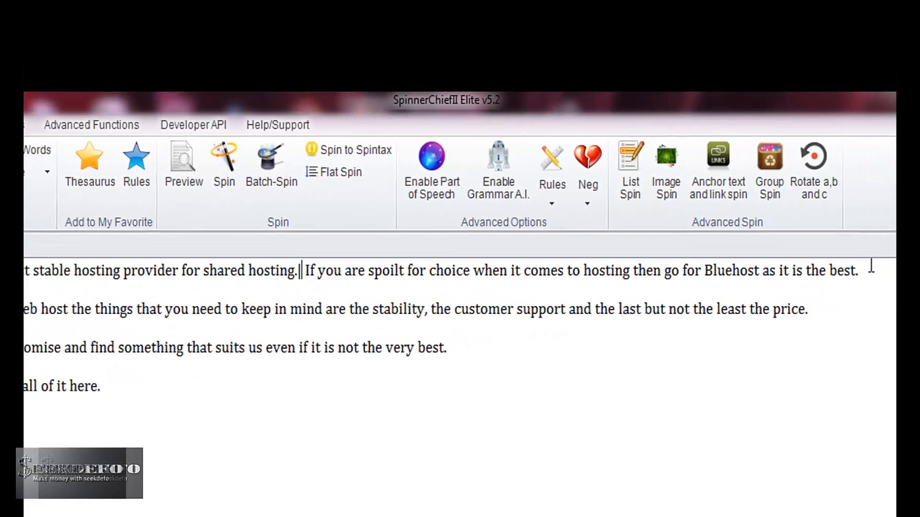
pyautogui.click(867, 268)
pyautogui.write('|')
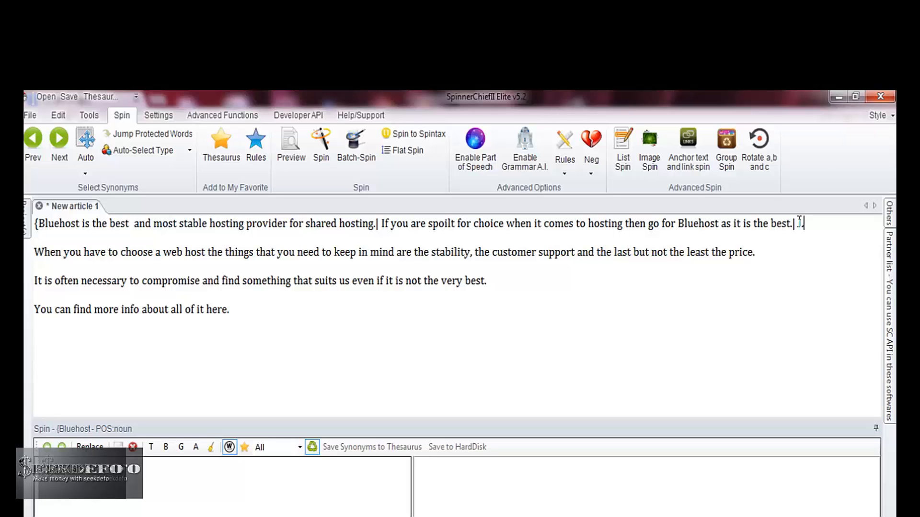
pyautogui.write('Bluehost')
pyautogui.write('t is the')
pyautogui.press('BackSpace')
pyautogui.press('BackSpace')
pyautogui.press('BackSpace')
pyautogui.press('BackSpace')
pyautogui.press('BackSpace')
pyautogui.press('BackSpace')
pyautogui.press('BackSpace')
pyautogui.press('BackSpace')
pyautogui.press('BackSpace')
pyautogui.press('BackSpace')
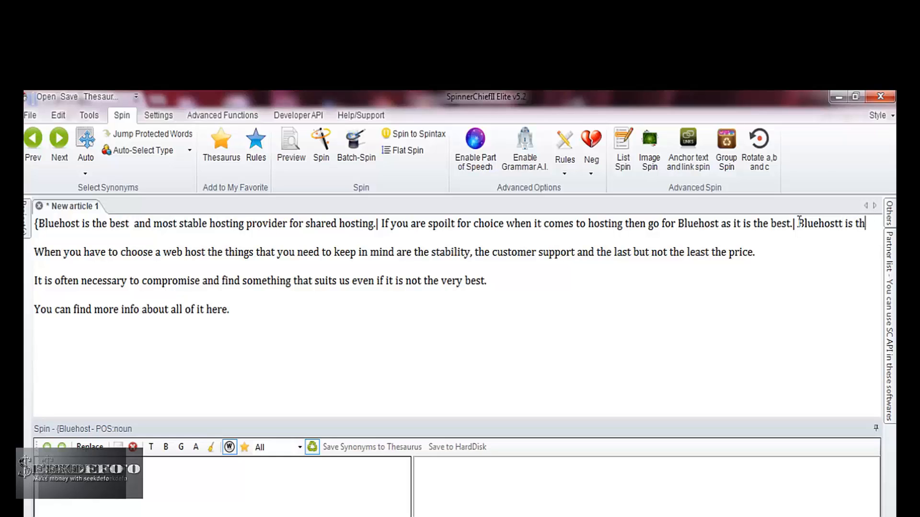
pyautogui.press('BackSpace')
pyautogui.press('BackSpace')
pyautogui.press('BackSpace')
pyautogui.press('BackSpace')
pyautogui.press('BackSpace')
pyautogui.press('BackSpace')
pyautogui.press('BackSpace')
# Add "The best host on the planet is Bluehost." as the third alternative and close the group with "}"
pyautogui.write('The best ')
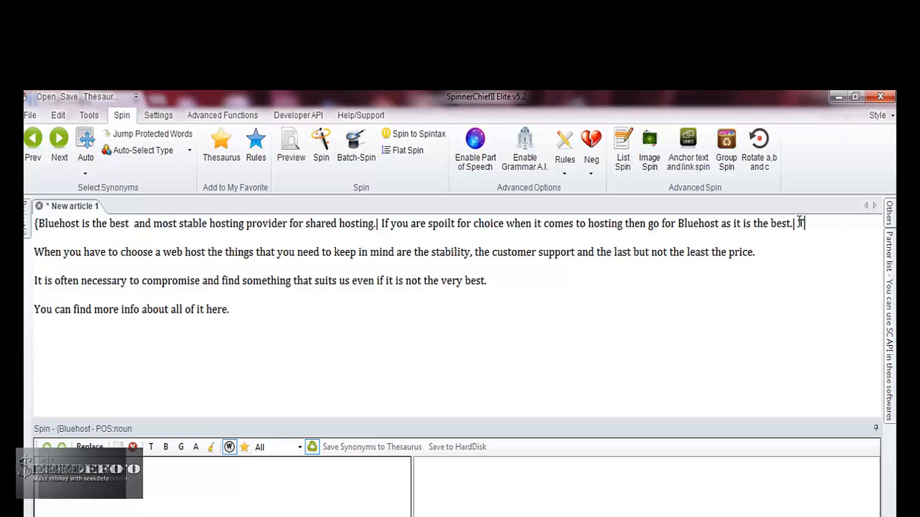
pyautogui.write('host on the p')
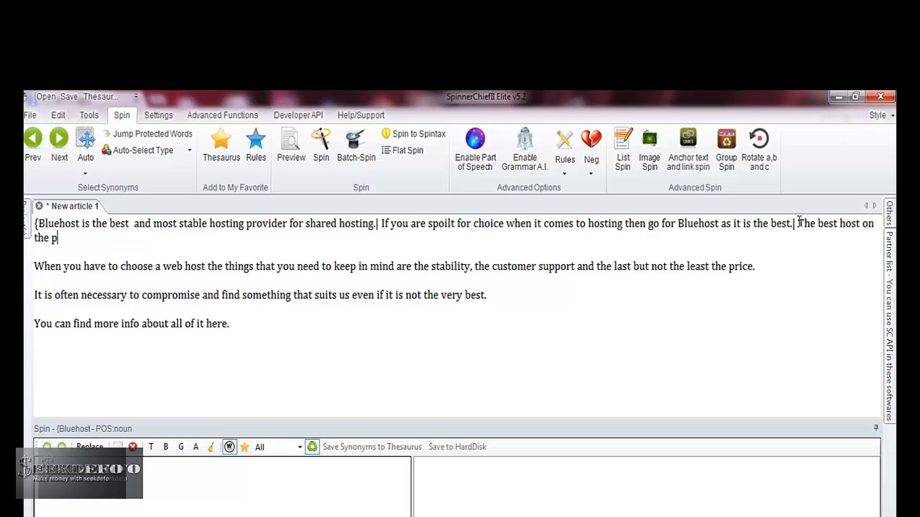
pyautogui.write('lanet is Bluehost')
pyautogui.write('.')
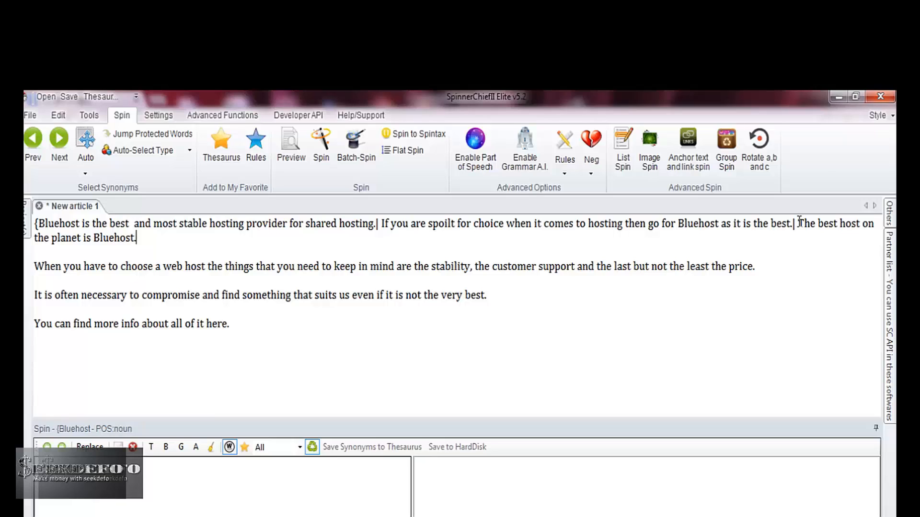
pyautogui.write('}')
# Spin the article into 10 versions, calculate the similarity among all of them, and close the results
pyautogui.click(321, 158)
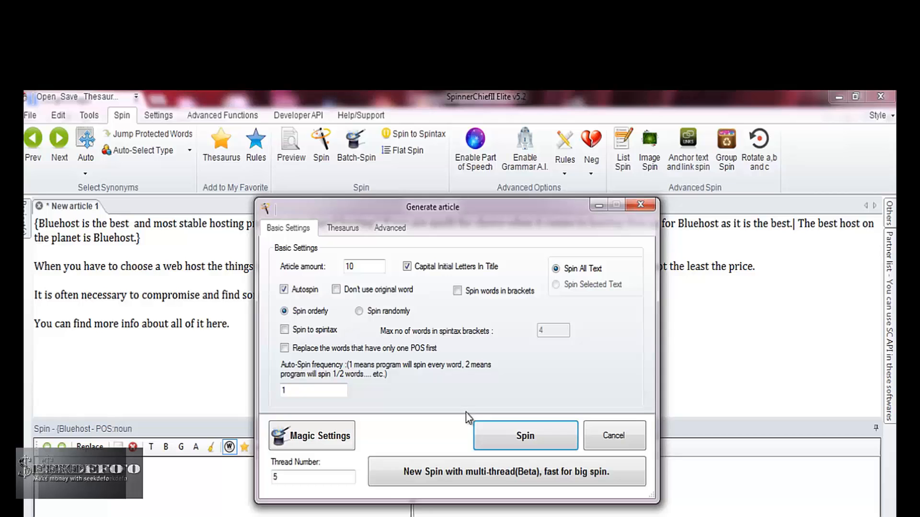
pyautogui.click(494, 433)
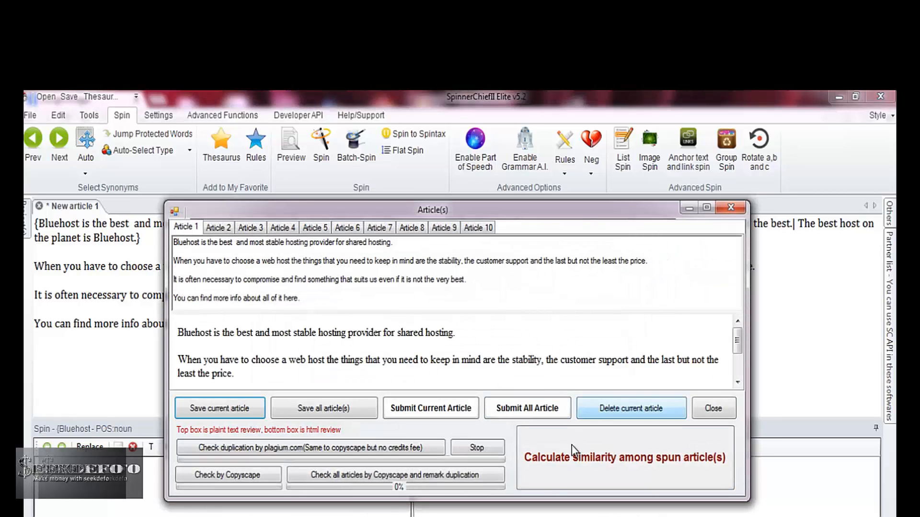
pyautogui.click(570, 447)
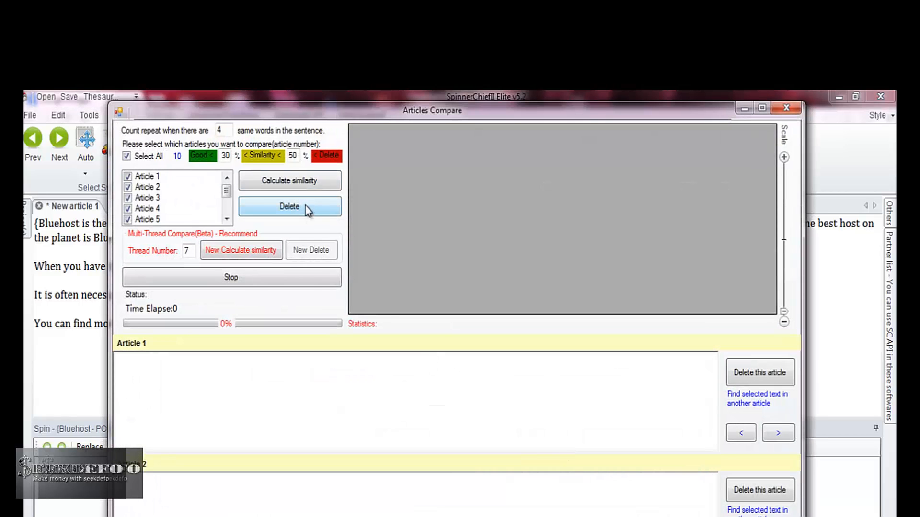
pyautogui.click(324, 180)
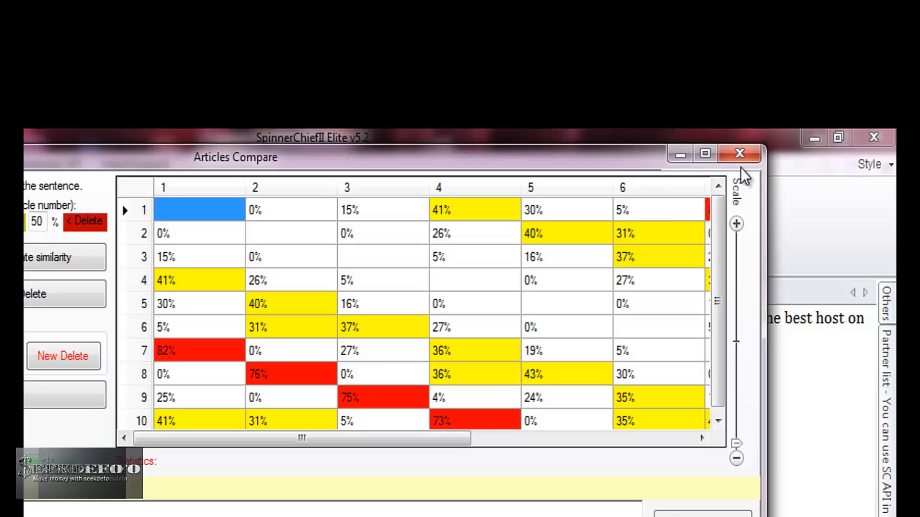
pyautogui.click(740, 153)
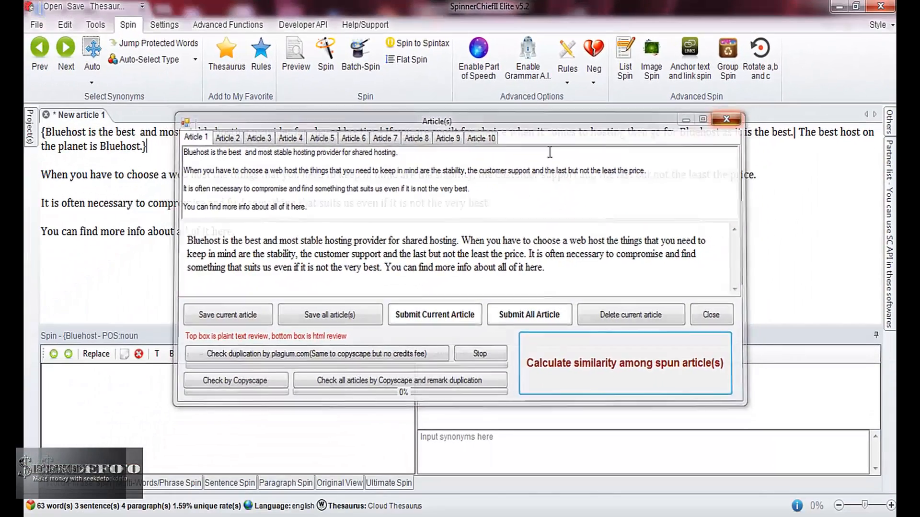
pyautogui.click(696, 206)
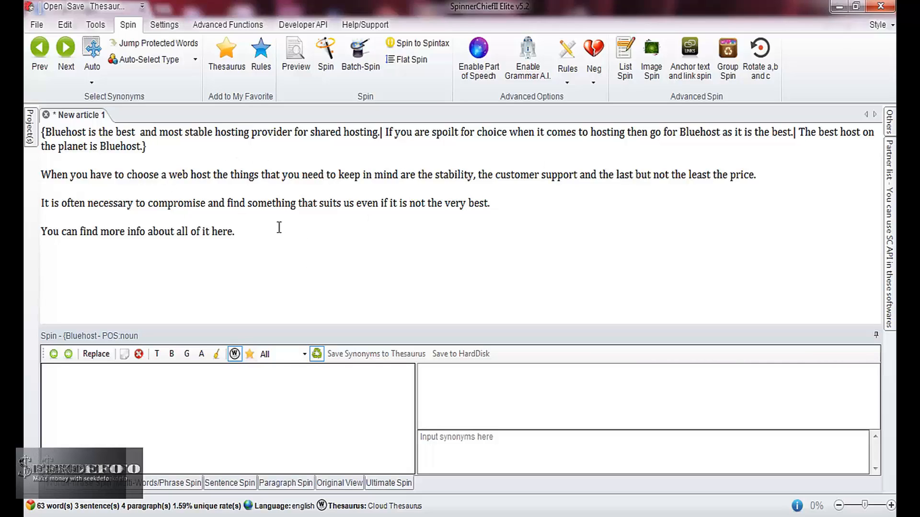
# Add "the very best", "the most effective" and "the top" as synonyms for "the best" in the opening sentence, leaving out "the perfect"
pyautogui.click(116, 132)
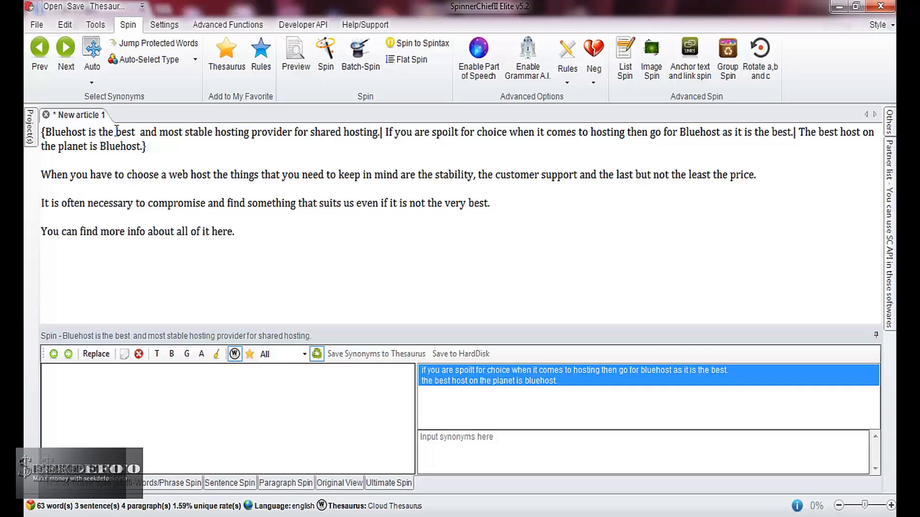
pyautogui.hotkey('ctrl', 'Left')
pyautogui.hotkey('shift', 'Right')
pyautogui.hotkey('shift', 'Right')
pyautogui.hotkey('shift', 'Right')
pyautogui.hotkey('shift', 'Right')
pyautogui.hotkey('shift', 'Right')
pyautogui.hotkey('shift', 'Right')
pyautogui.hotkey('shift', 'Right')
pyautogui.hotkey('shift', 'Right')
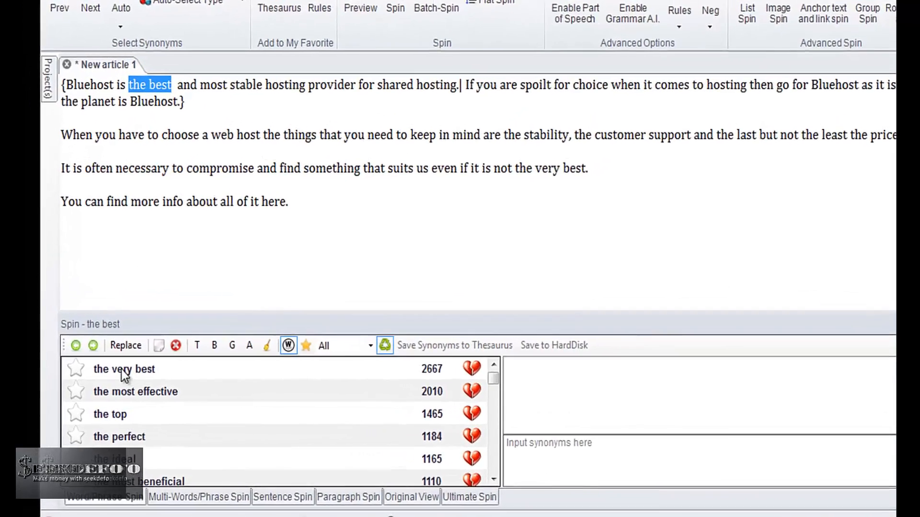
pyautogui.doubleClick(125, 375)
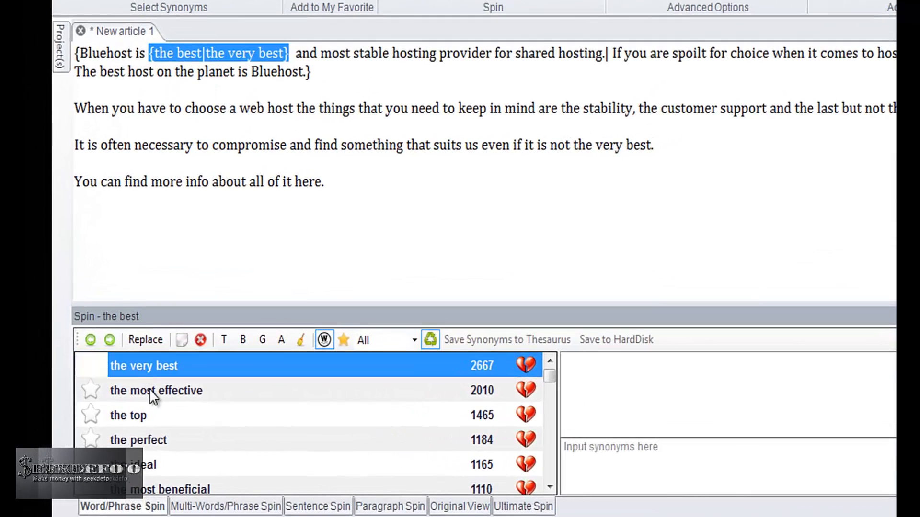
pyautogui.doubleClick(149, 391)
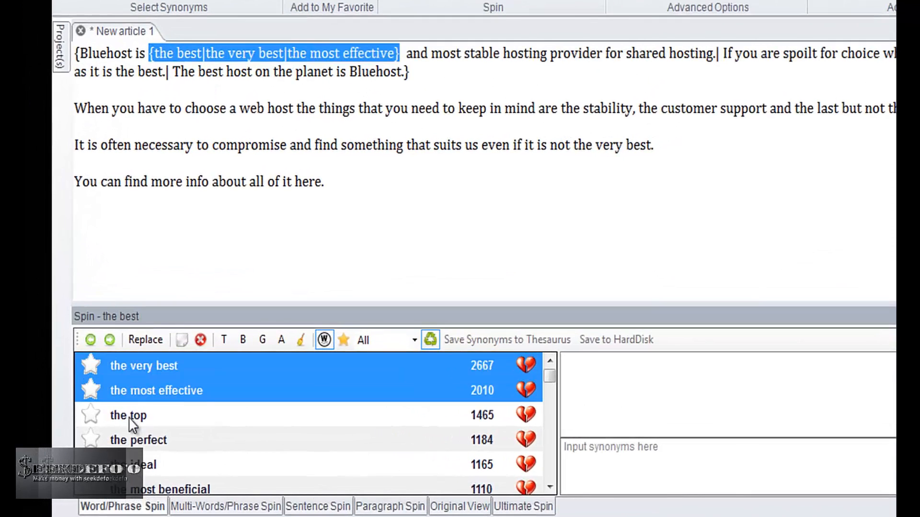
pyautogui.doubleClick(130, 418)
pyautogui.doubleClick(133, 438)
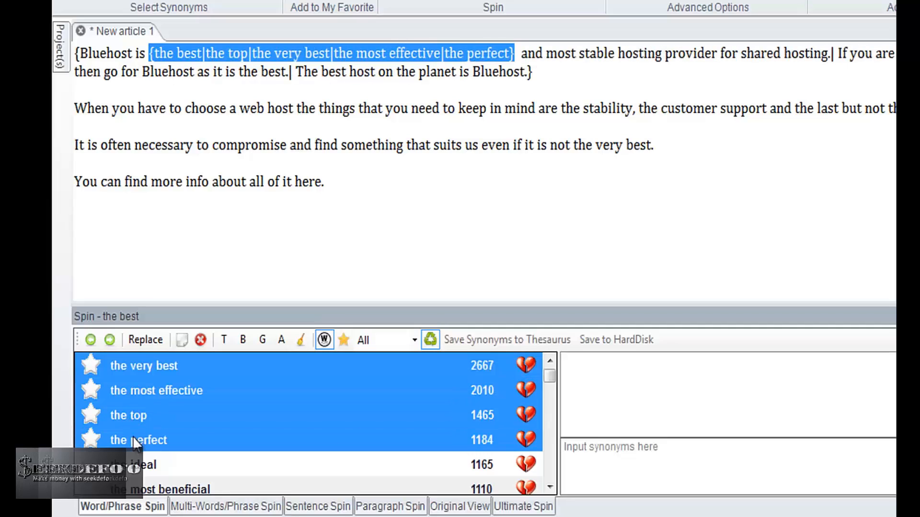
pyautogui.doubleClick(139, 440)
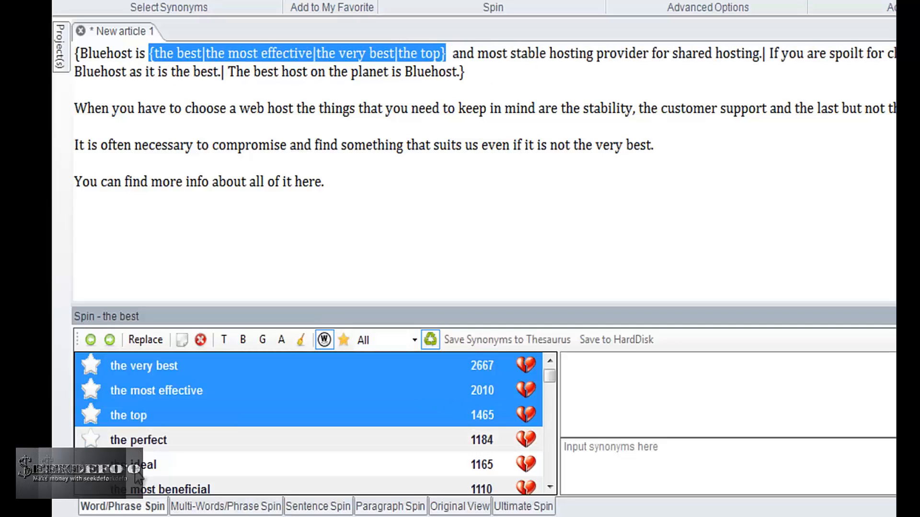
# Add the suggested synonyms "the ideal", "the most beneficial" and "one of the best" to the "the best" group
pyautogui.doubleClick(144, 467)
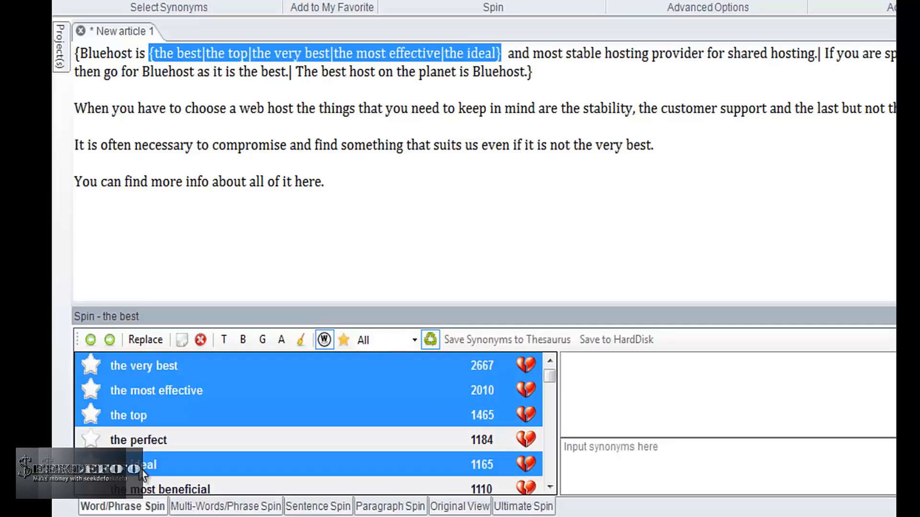
pyautogui.doubleClick(151, 490)
pyautogui.scroll(-1, 152, 493)
pyautogui.scroll(-2, 153, 494)
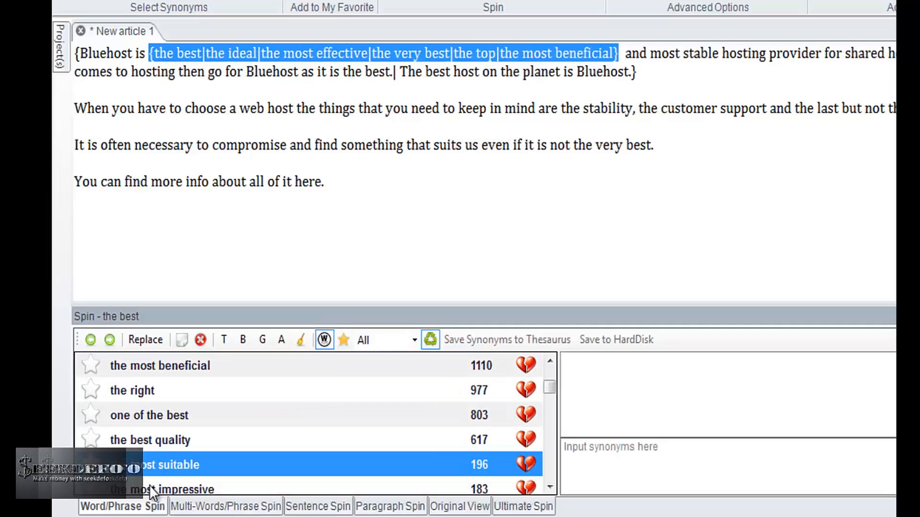
pyautogui.doubleClick(150, 415)
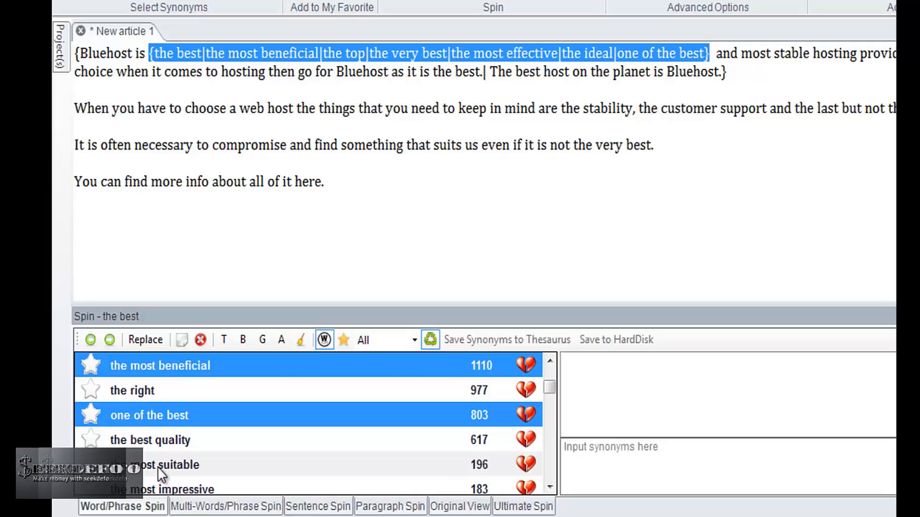
# Extend the "the best" group with the suggestions "the most impressive", "the greatest", "the number one" and "the highest quality"
pyautogui.scroll(-2, 157, 467)
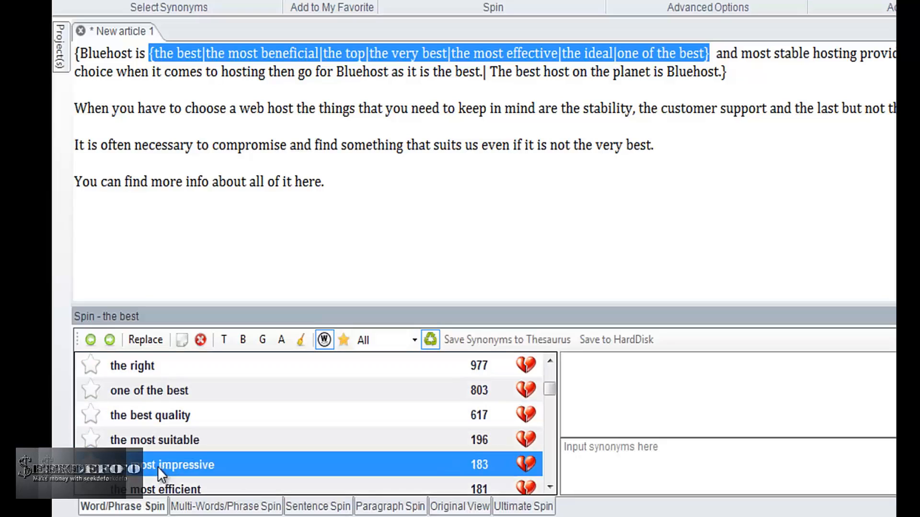
pyautogui.doubleClick(154, 445)
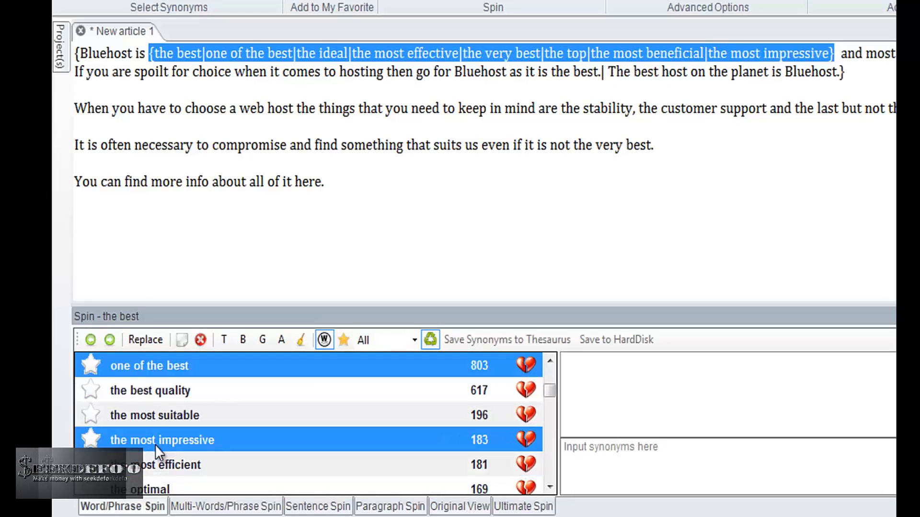
pyautogui.scroll(-4, 154, 444)
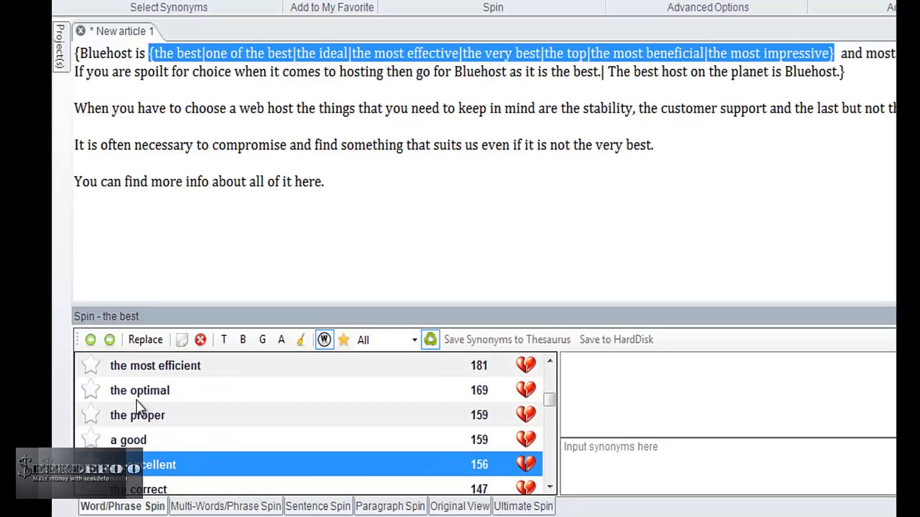
pyautogui.scroll(-7, 159, 441)
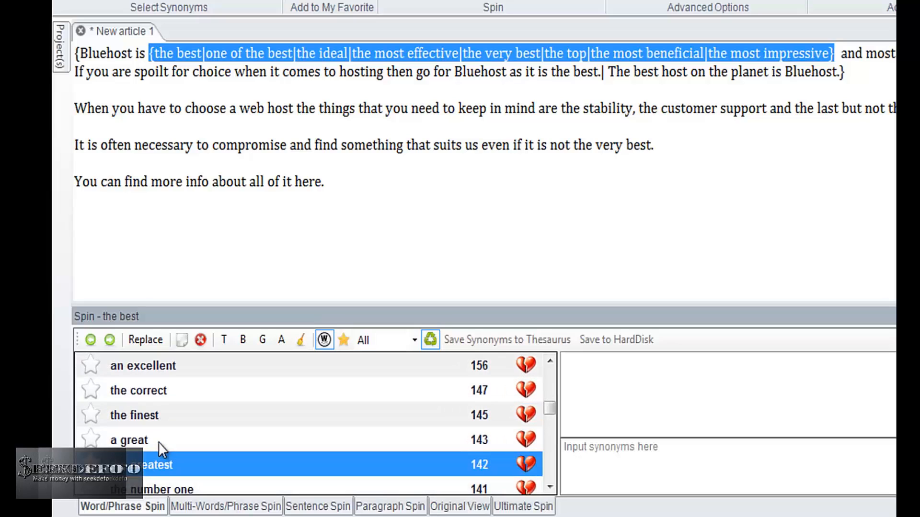
pyautogui.doubleClick(153, 397)
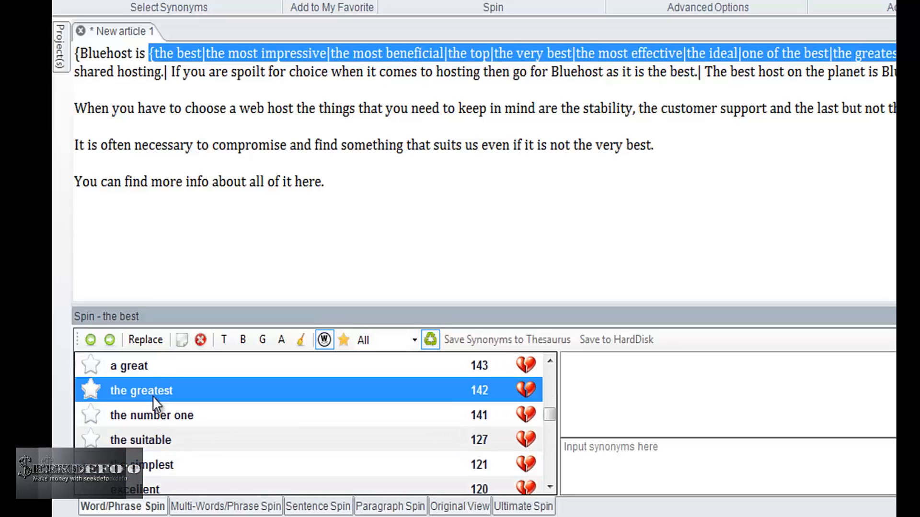
pyautogui.doubleClick(152, 412)
pyautogui.scroll(-1, 153, 412)
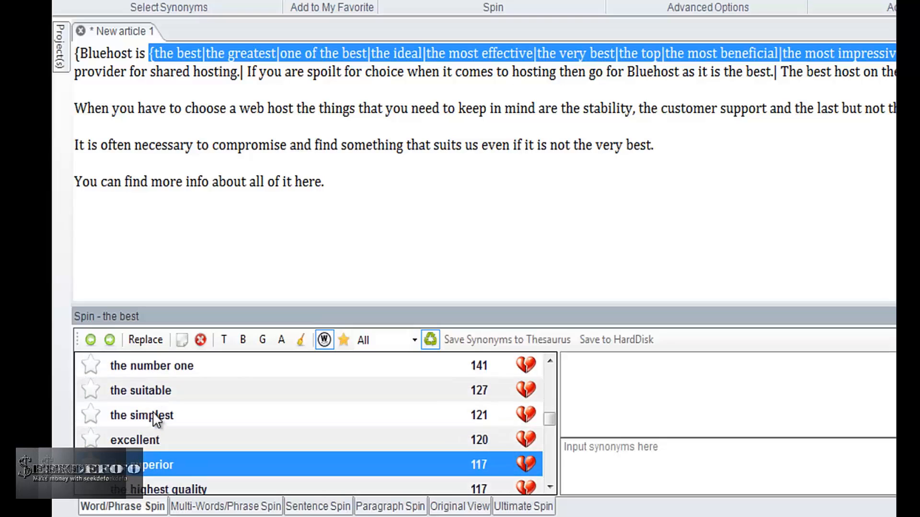
pyautogui.doubleClick(161, 488)
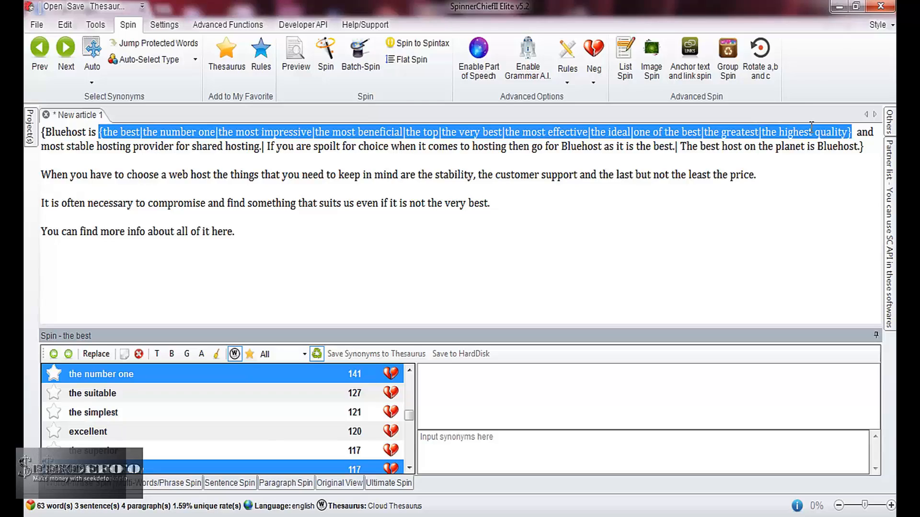
# Write the custom alternative "|the most advanced" after "the highest quality", inside the synonym group's closing brace
pyautogui.click(847, 137)
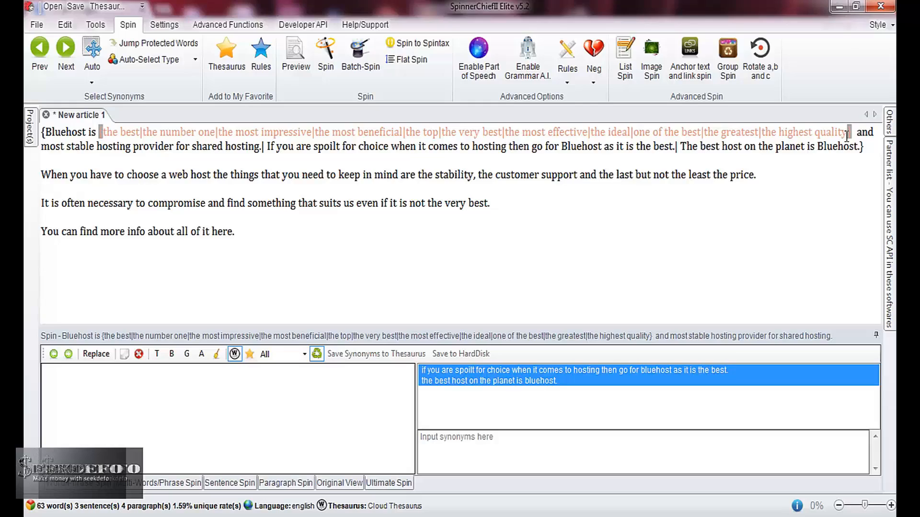
pyautogui.write('|')
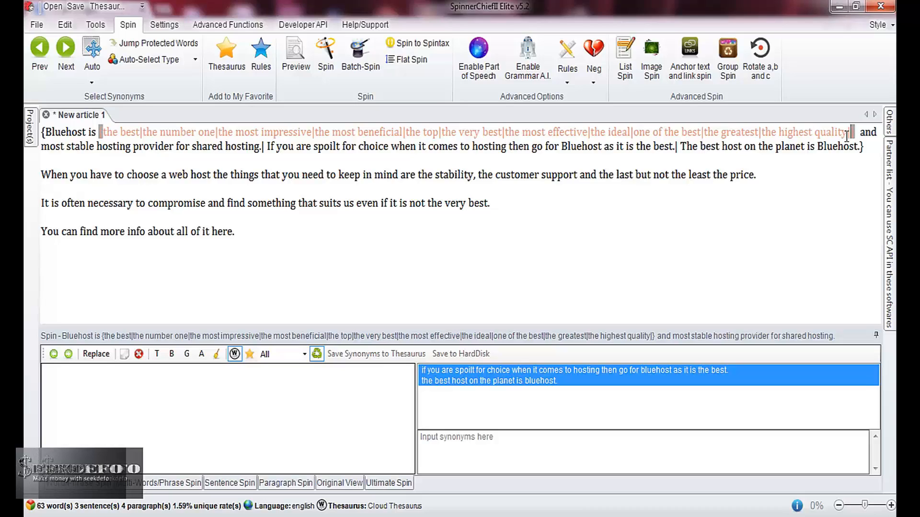
pyautogui.write('the ')
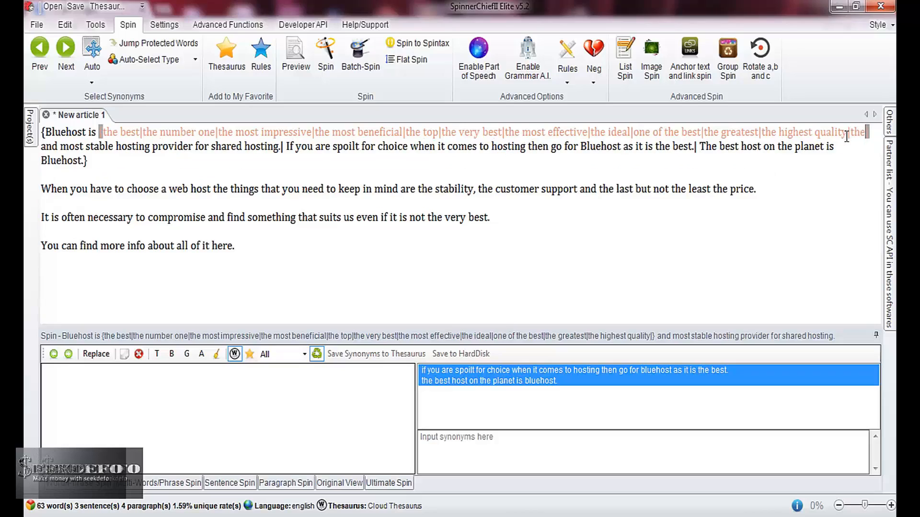
pyautogui.write('most adv')
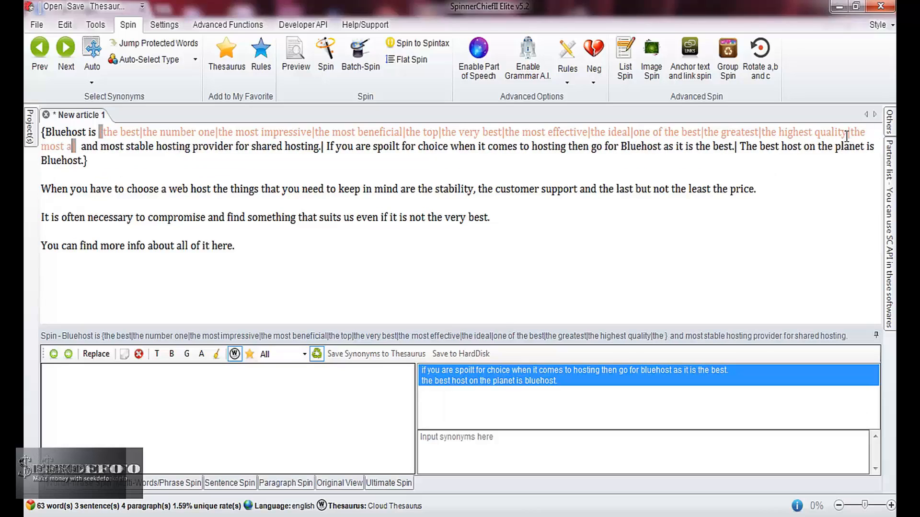
pyautogui.write('anced')
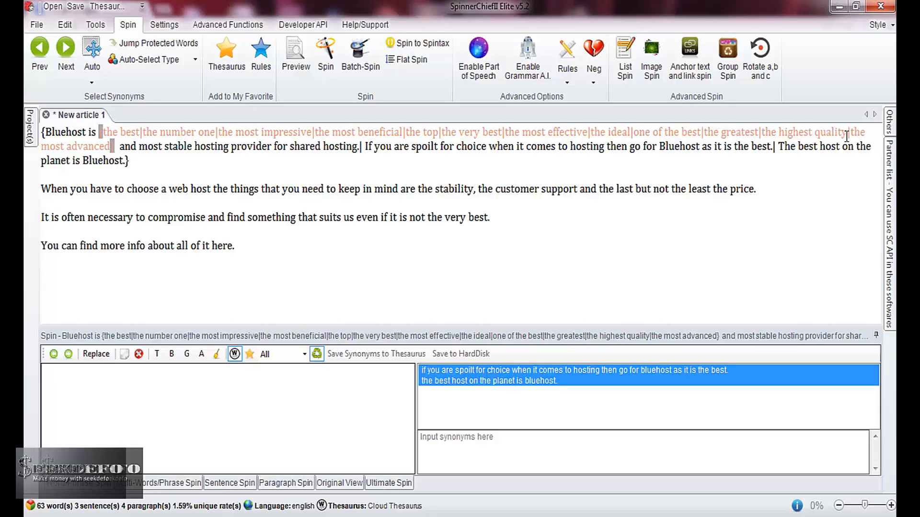
# Add "| the most technologically superior" as another custom alternative at the end of the same synonym group
pyautogui.write('| the mos')
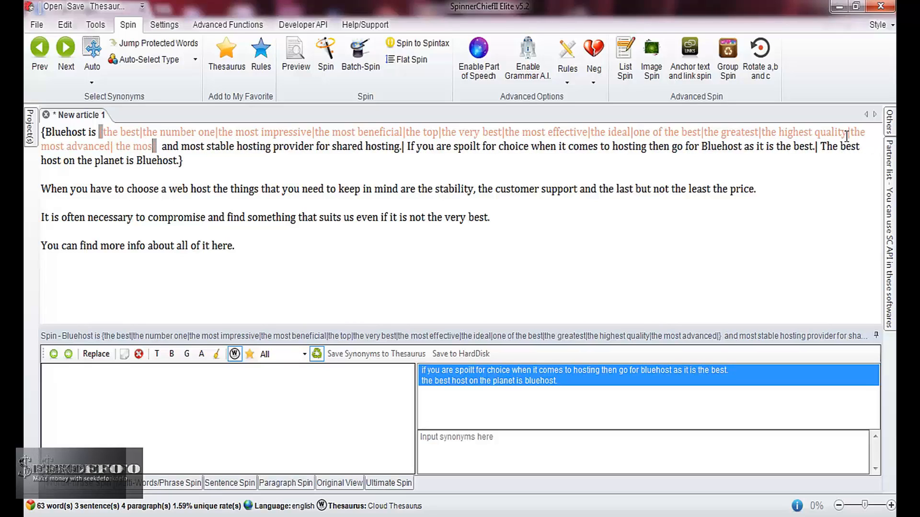
pyautogui.write('t technolo')
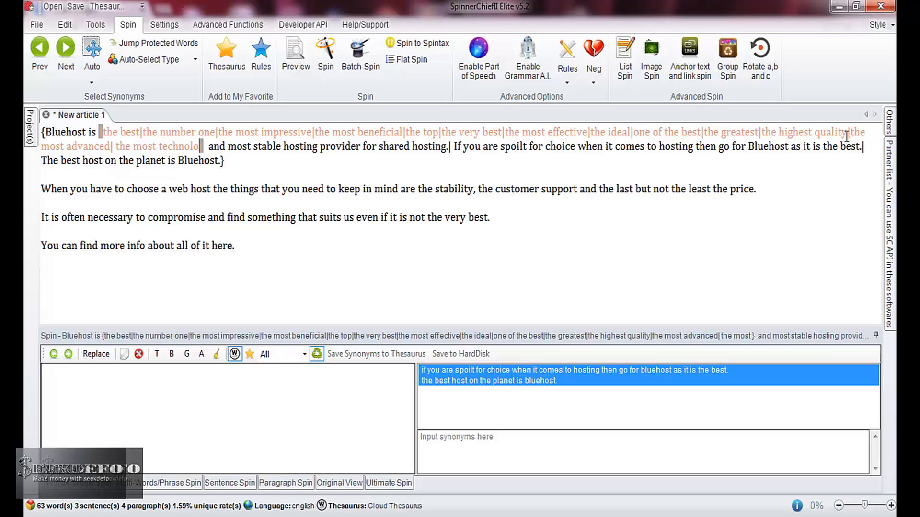
pyautogui.write('gically s')
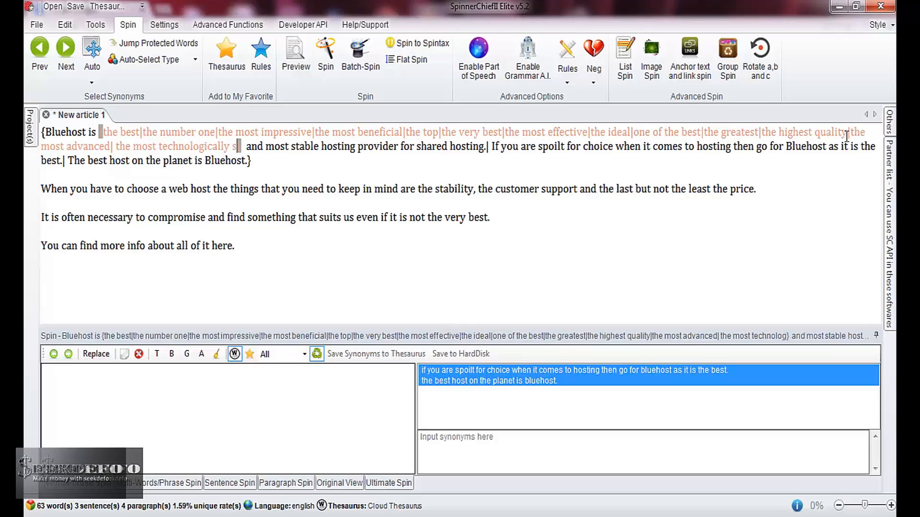
pyautogui.write('upe')
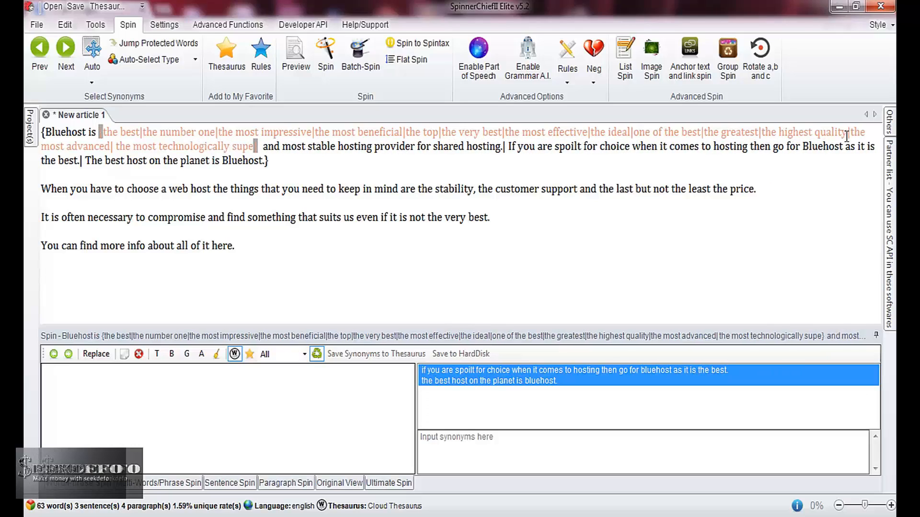
pyautogui.write('rior')
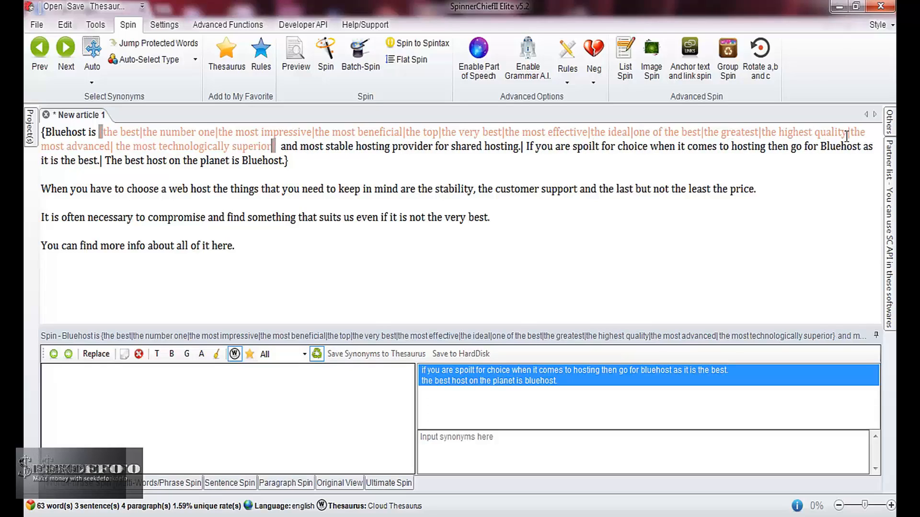
# Add "|the one with the least downtime" as a further custom alternative at the end of the "the best" synonym group
pyautogui.write('|')
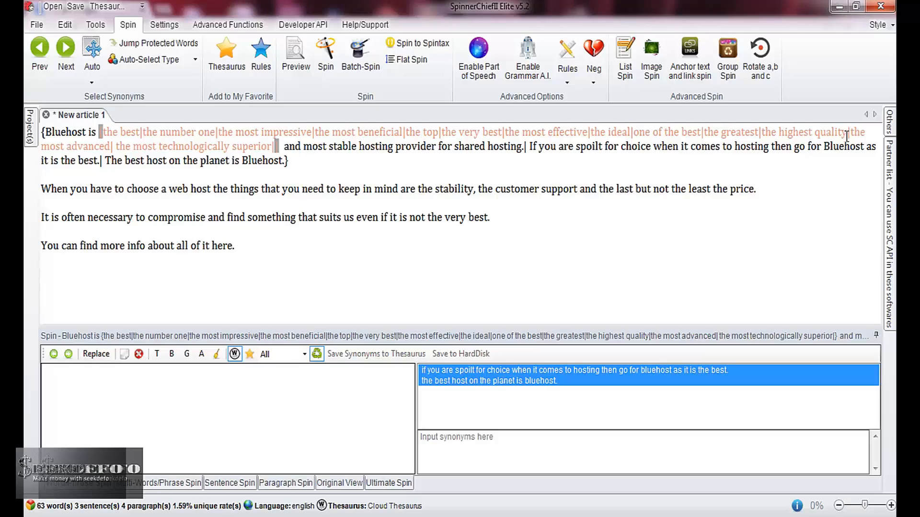
pyautogui.write('the one with')
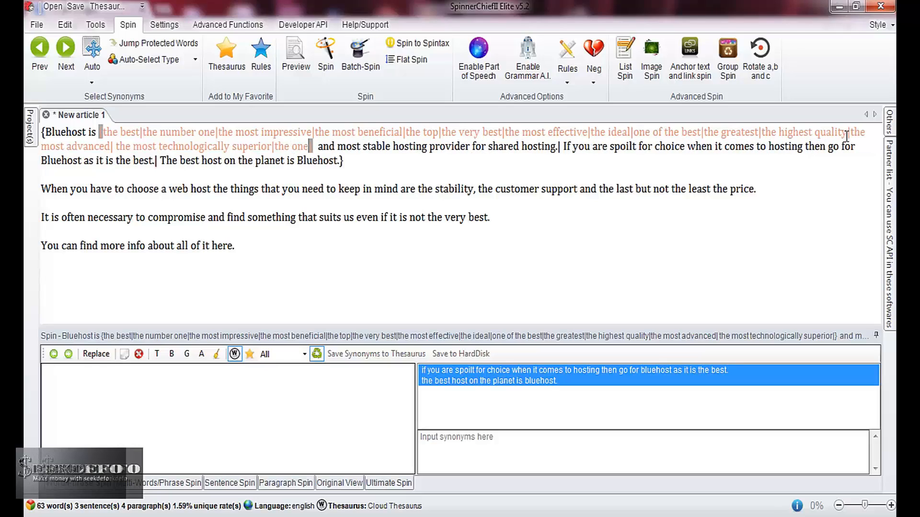
pyautogui.write(' the least ')
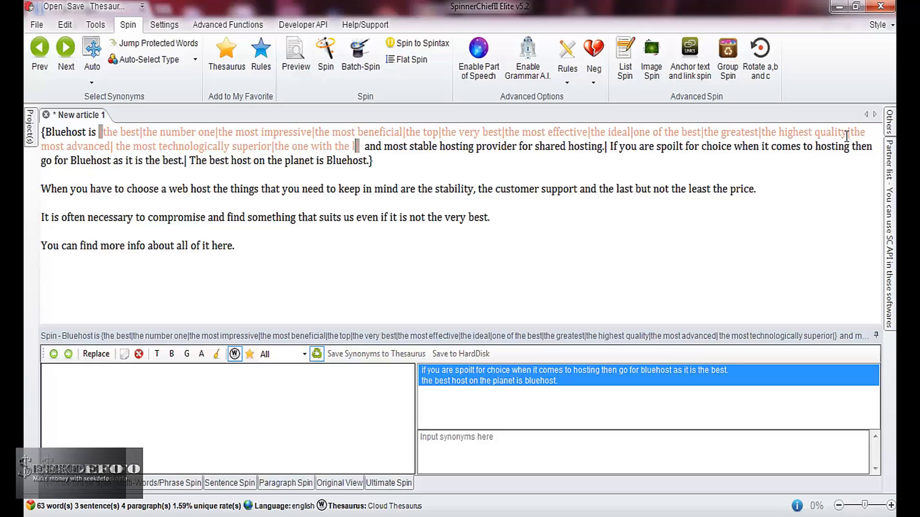
pyautogui.write('donwtime')
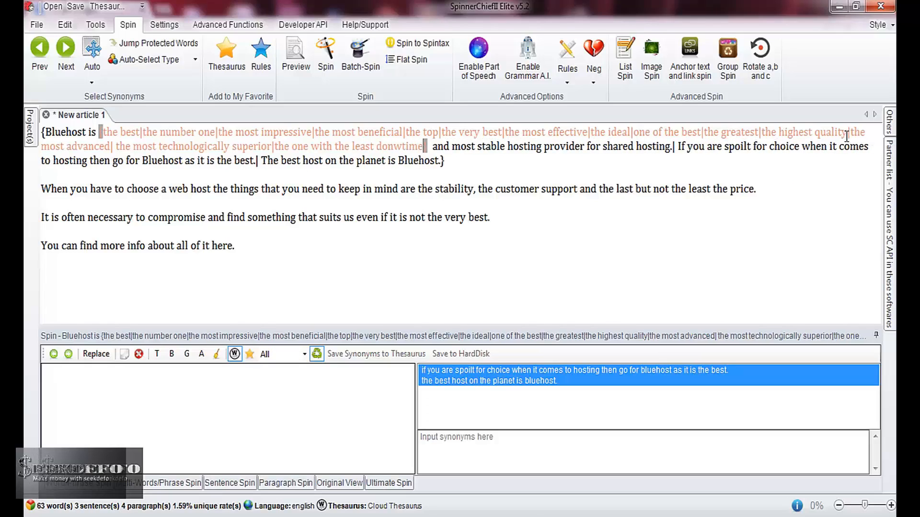
pyautogui.press('BackSpace')
pyautogui.press('BackSpace')
pyautogui.press('BackSpace')
pyautogui.press('BackSpace')
pyautogui.press('BackSpace')
pyautogui.press('BackSpace')
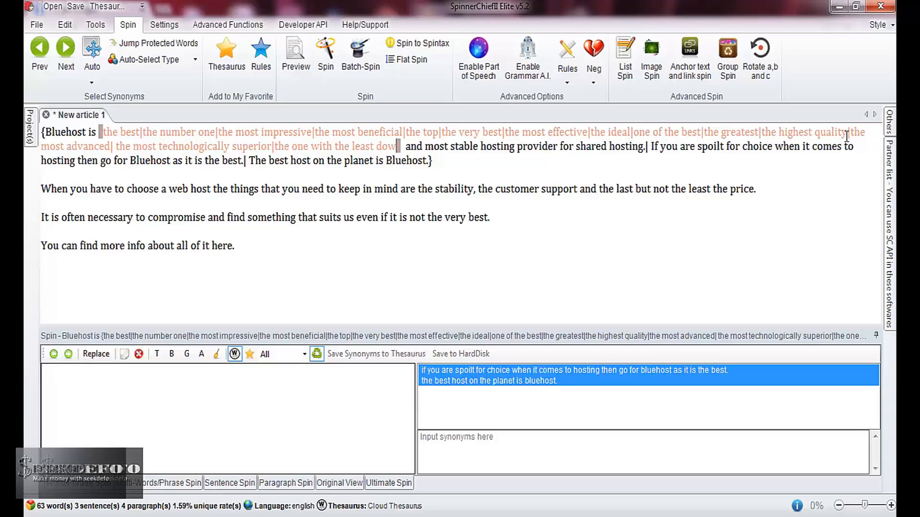
pyautogui.write('wntime')
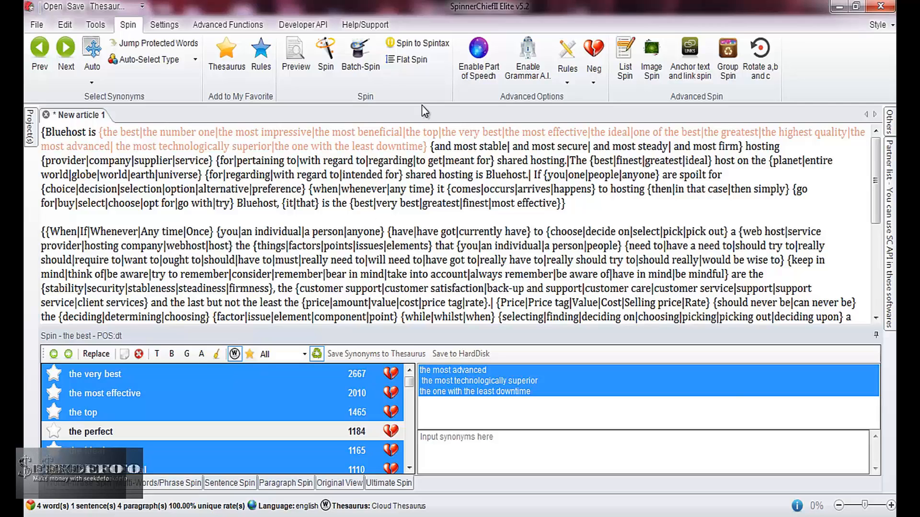
# Spin all the text in order into 10 articles with autospin
pyautogui.click(324, 60)
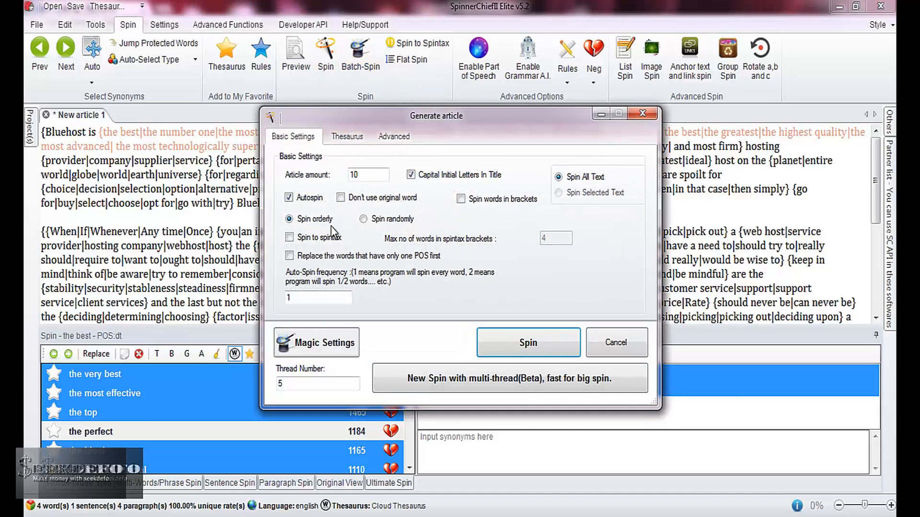
pyautogui.click(495, 348)
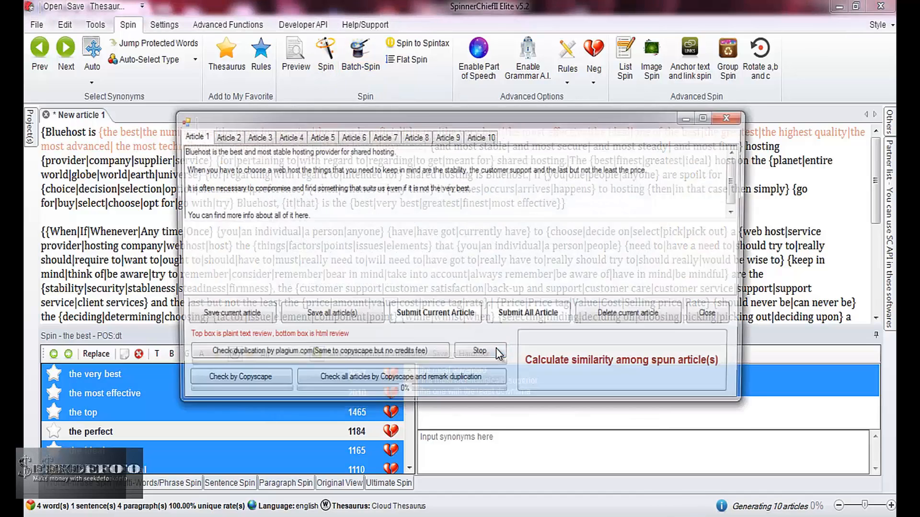
pyautogui.moveTo(384, 288); pyautogui.dragTo(387, 240)
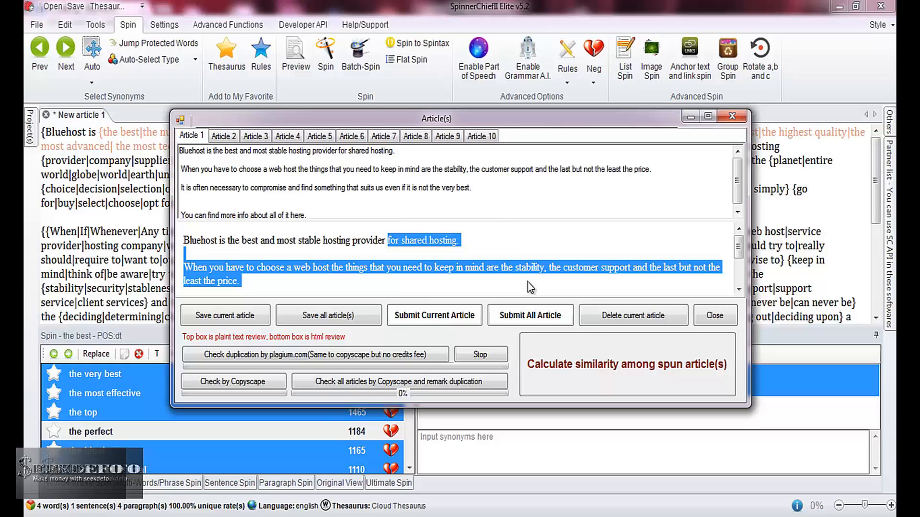
# Calculate the similarity among all 10 spun articles, review the comparison table, and close it
pyautogui.click(603, 349)
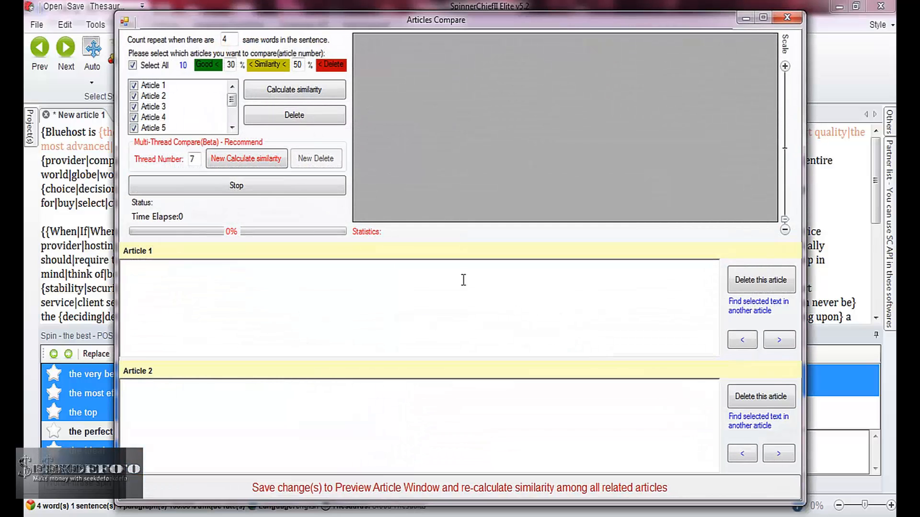
pyautogui.click(320, 91)
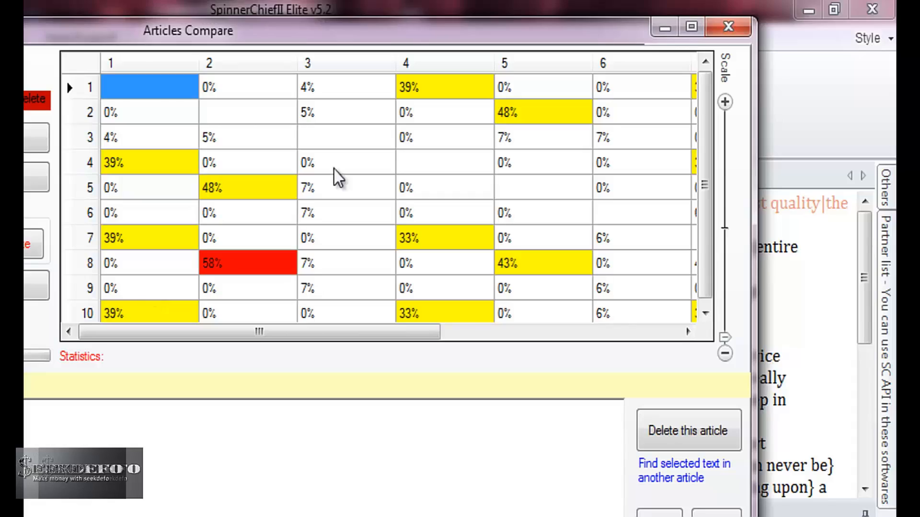
pyautogui.click(728, 27)
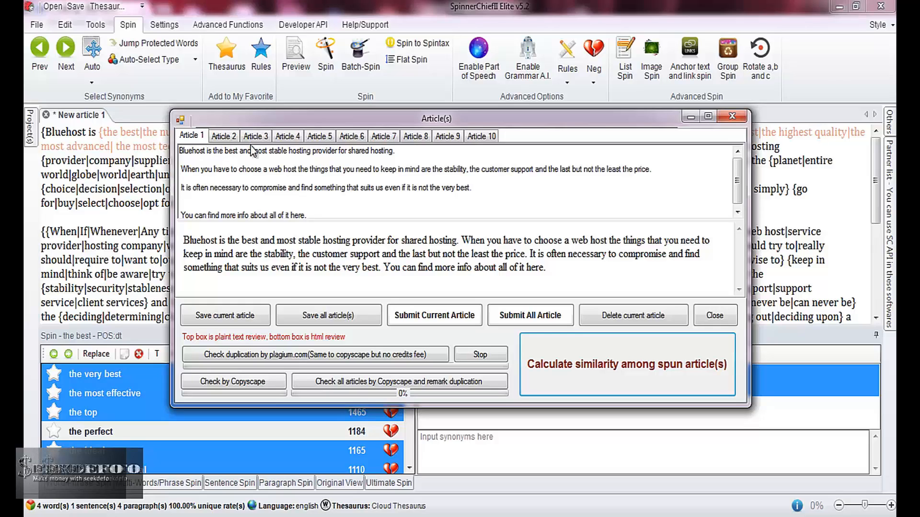
# Read the spun texts of Article 4 and Article 8, and close the generated articles
pyautogui.click(292, 138)
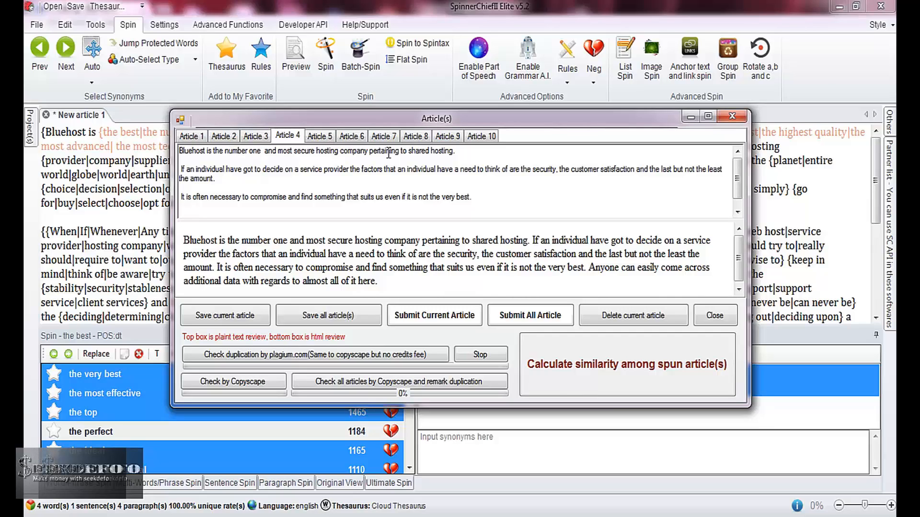
pyautogui.click(413, 137)
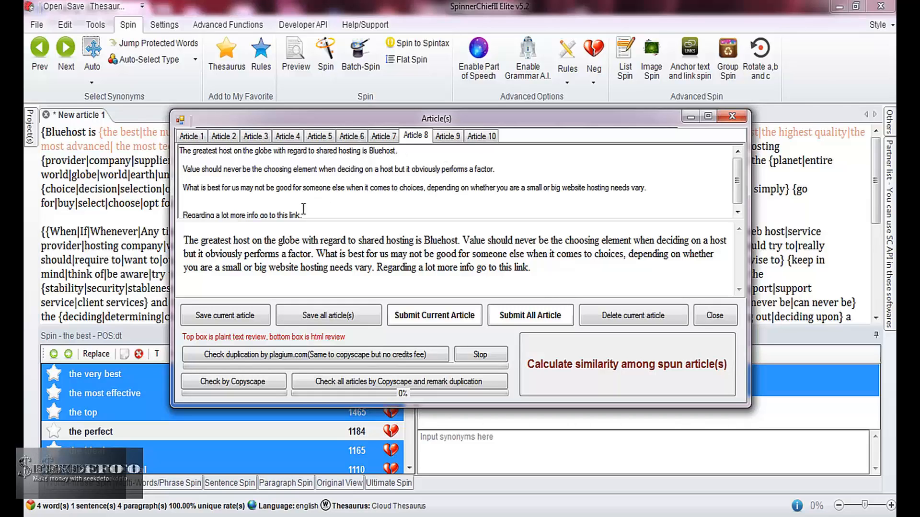
pyautogui.press('Down')
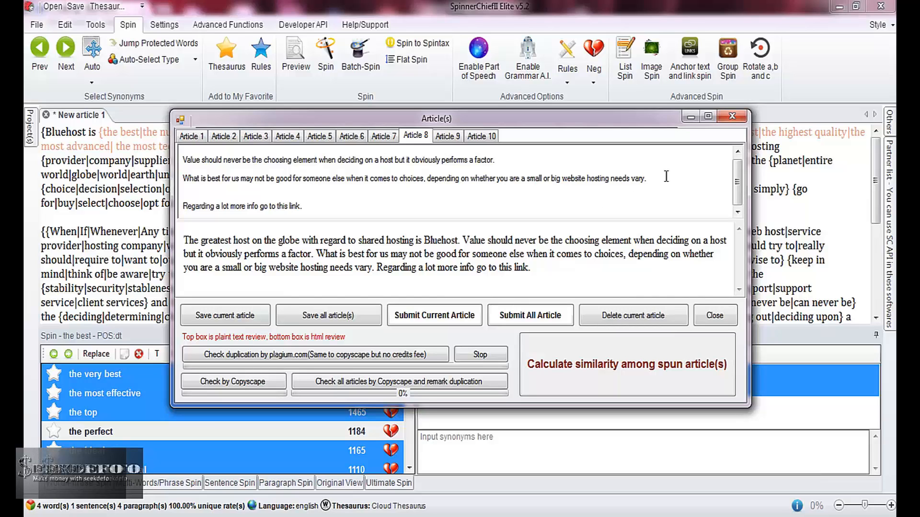
pyautogui.click(733, 116)
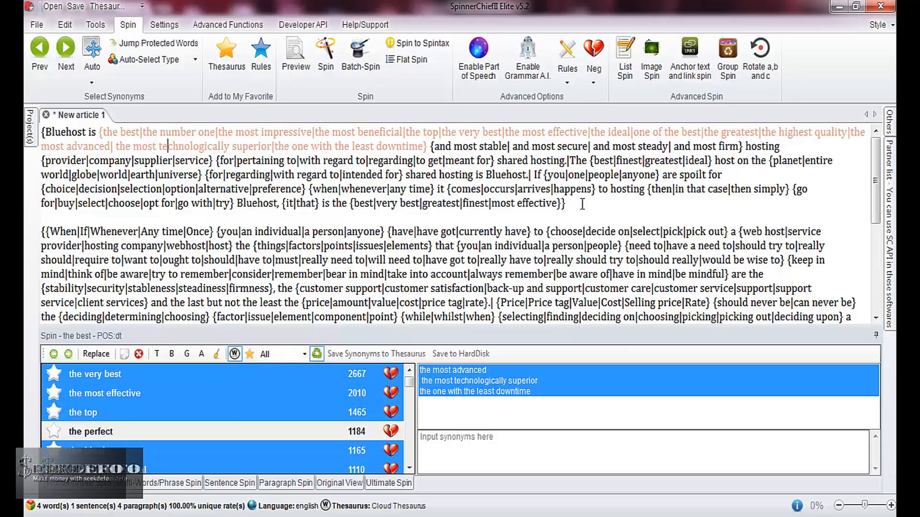
# Look through the article's spintax from the first paragraph down to the synonym groups in the last paragraph
pyautogui.press('Down')
pyautogui.press('Down')
pyautogui.press('Down')
pyautogui.press('Down')
pyautogui.press('Down')
pyautogui.press('Down')
pyautogui.press('Down')
pyautogui.press('Down')
pyautogui.press('Down')
pyautogui.press('Down')
pyautogui.press('Down')
pyautogui.press('Down')
pyautogui.press('Down')
pyautogui.press('Down')
pyautogui.press('Down')
pyautogui.press('Down')
pyautogui.press('Down')
pyautogui.press('Down')
pyautogui.press('Down')
pyautogui.press('Down')
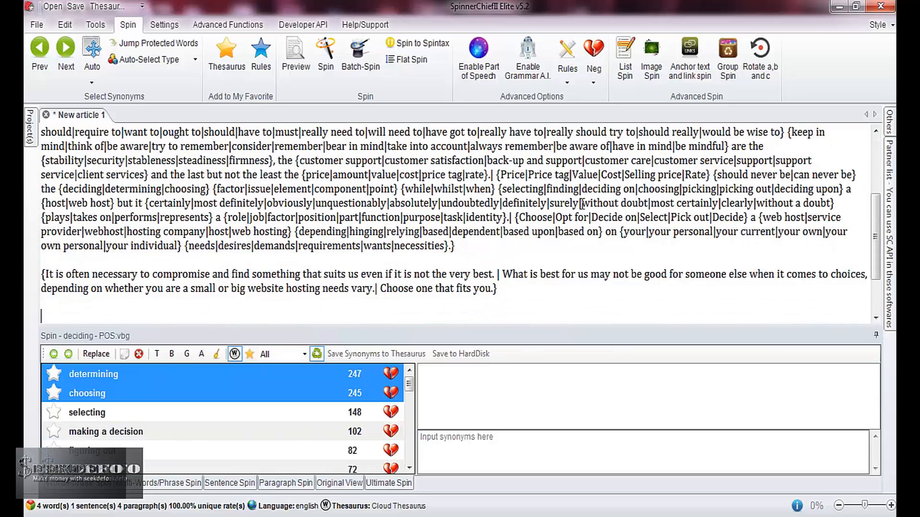
pyautogui.press('Down')
pyautogui.press('Down')
pyautogui.press('Down')
pyautogui.press('Down')
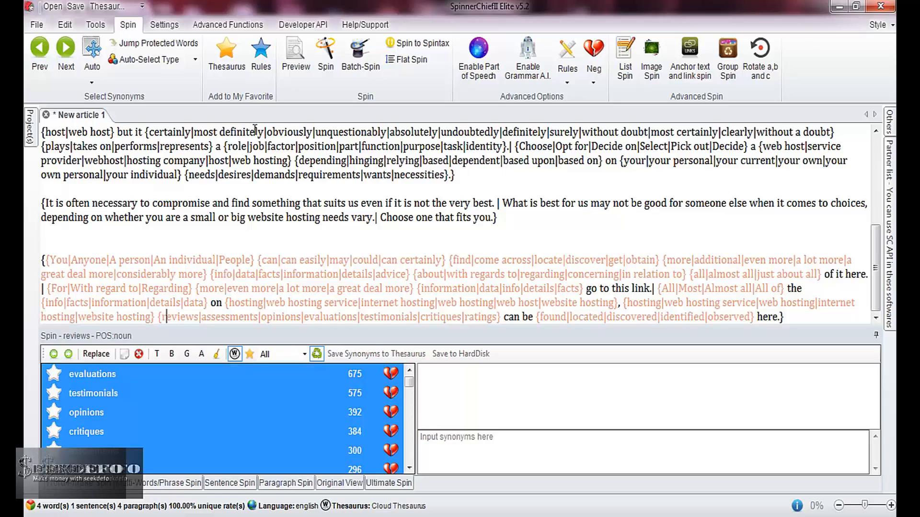
# Create a new article
pyautogui.click(33, 28)
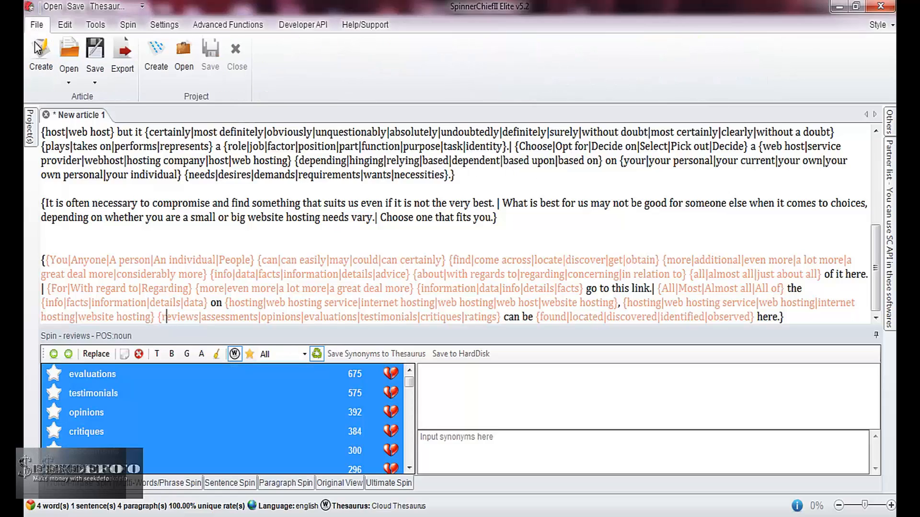
pyautogui.click(38, 52)
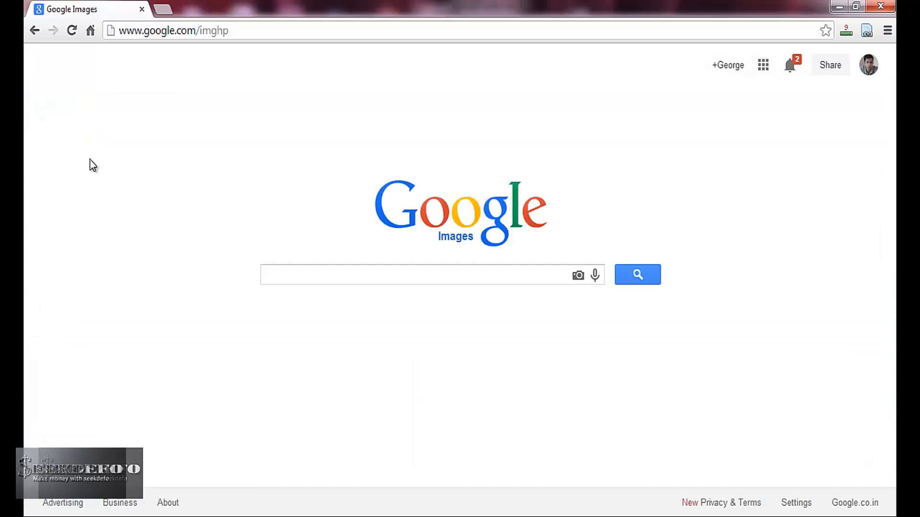
# Switch to Google Images in the browser and search for "web hosting"
pyautogui.write('web hosti')
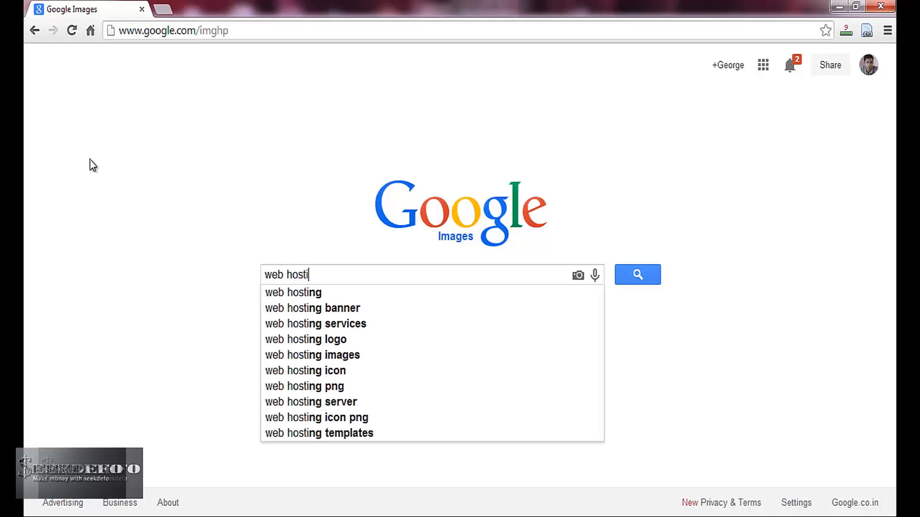
pyautogui.write('ng')
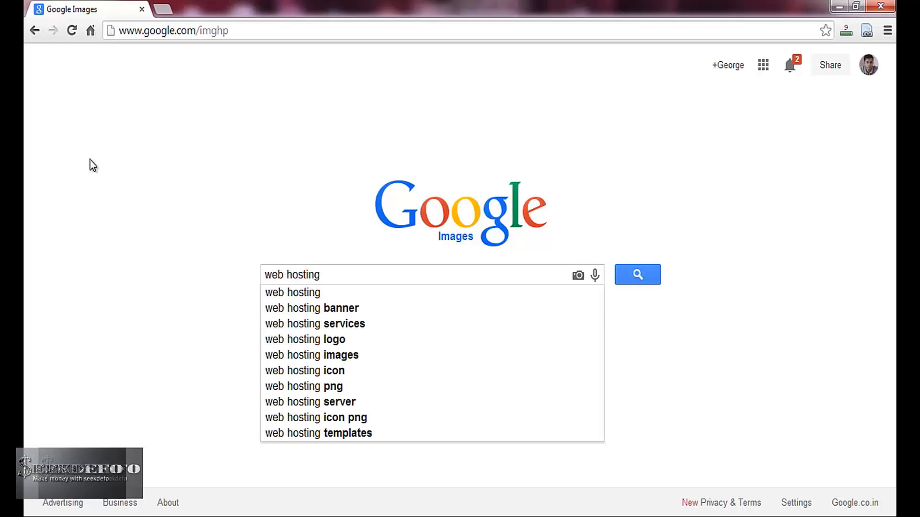
pyautogui.press('Return')
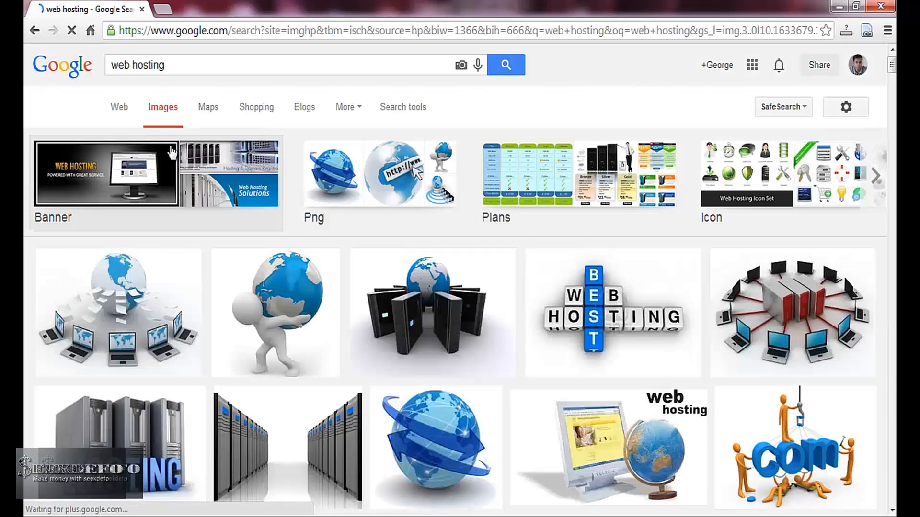
# Preview the picture of the figure carrying a globe, open its full image in a new tab, and close that tab
pyautogui.click(287, 310)
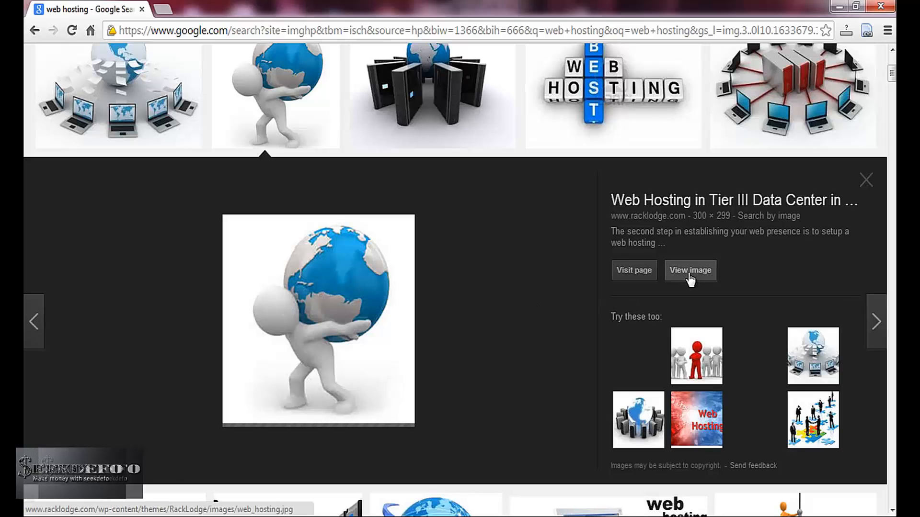
pyautogui.rightClick(687, 273)
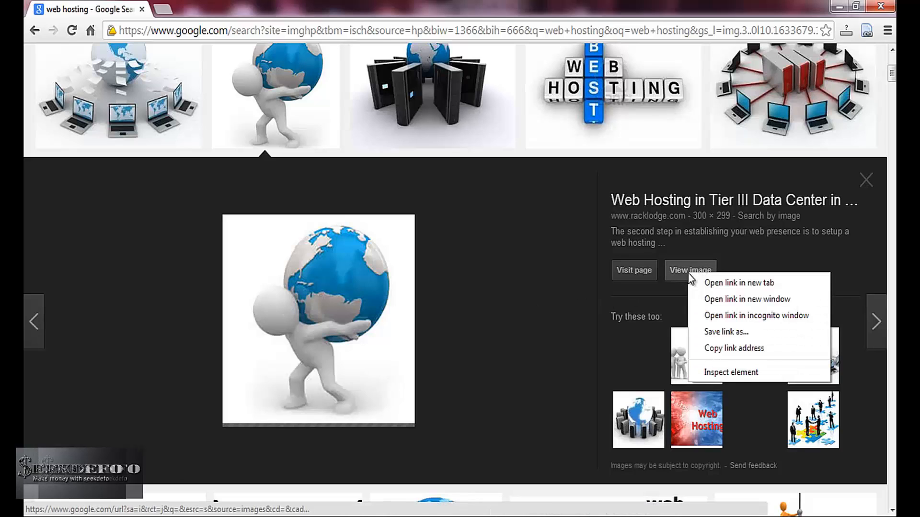
pyautogui.click(723, 281)
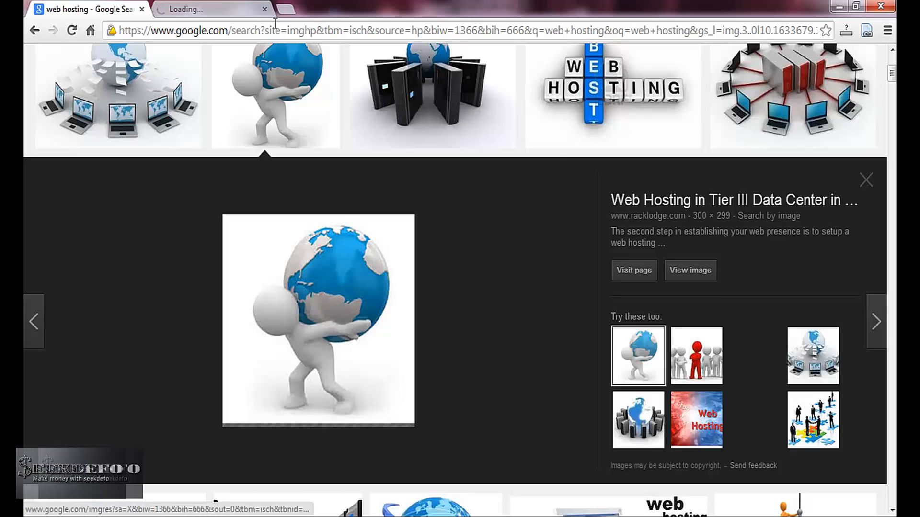
pyautogui.click(263, 10)
# Show the search tools for the image results and limit the size to Medium
pyautogui.scroll(5, 154, 120)
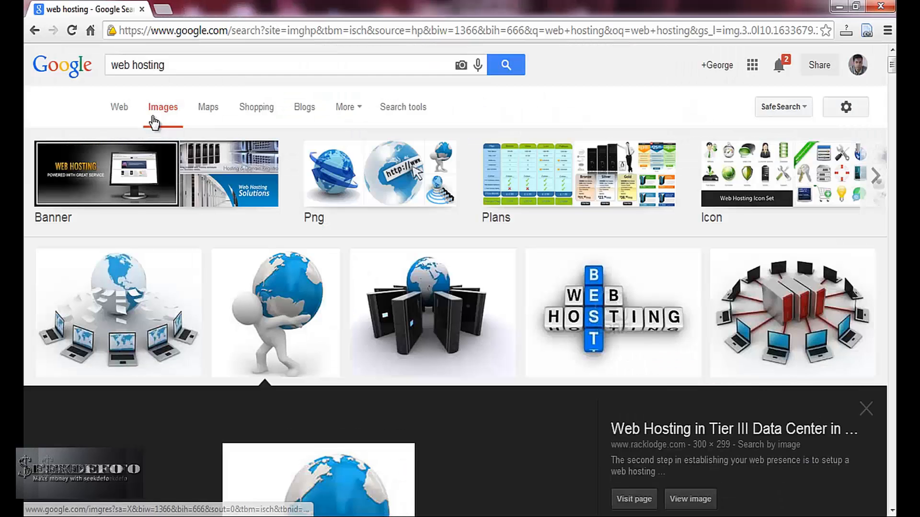
pyautogui.scroll(-4, 383, 124)
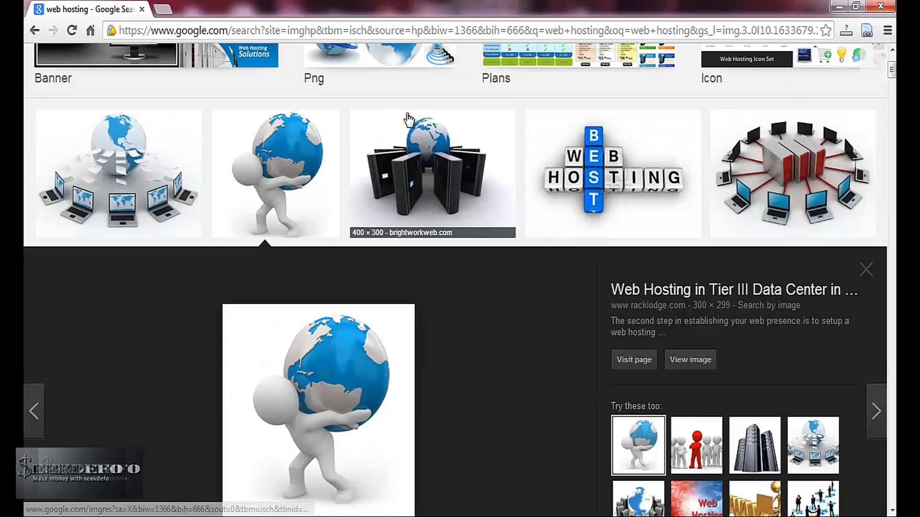
pyautogui.click(409, 120)
pyautogui.scroll(5, 311, 166)
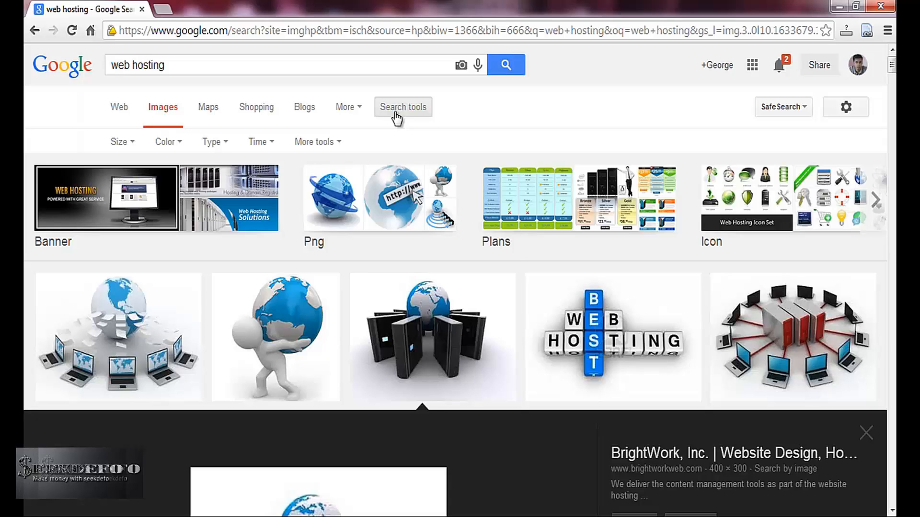
pyautogui.scroll(-3, 396, 118)
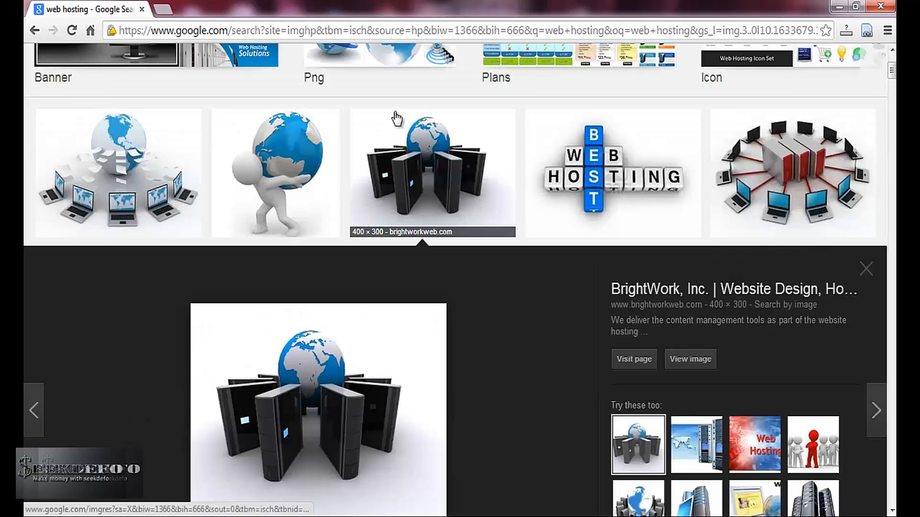
pyautogui.scroll(3, 397, 118)
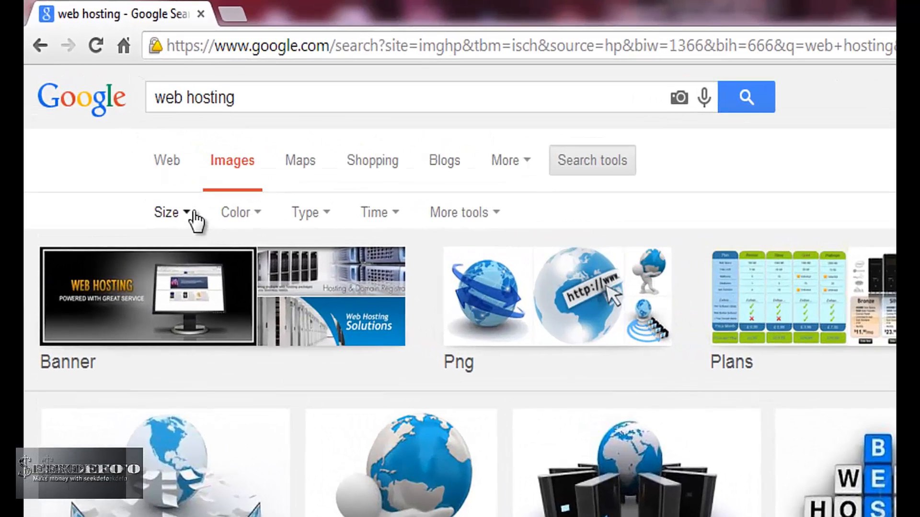
pyautogui.click(194, 218)
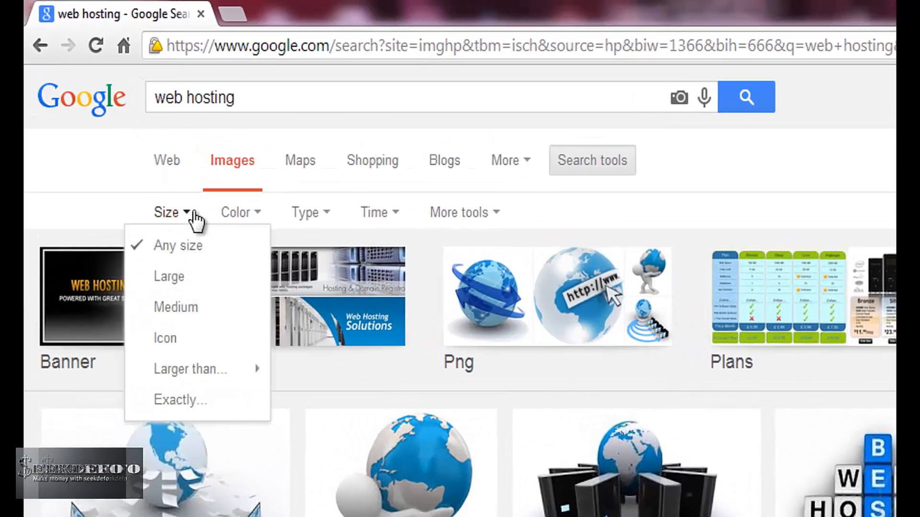
pyautogui.click(188, 308)
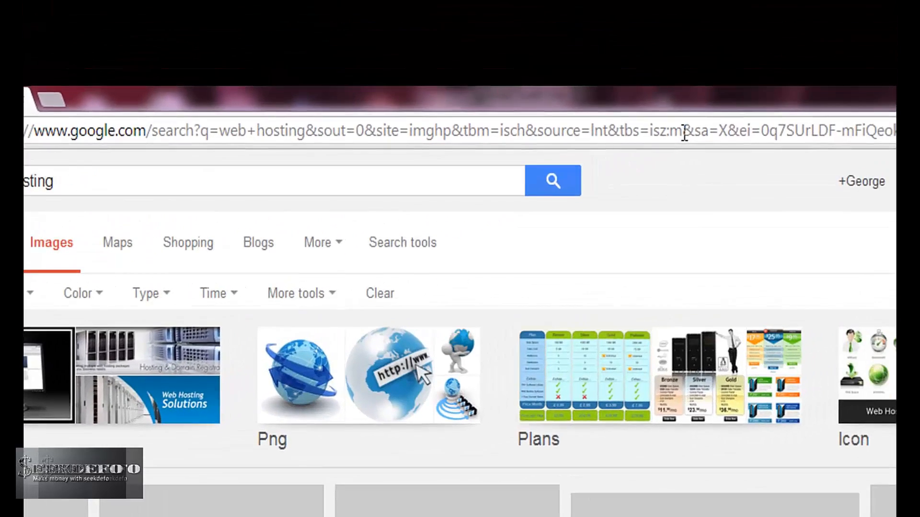
# Change the image-size parameter in the search URL from isz:m to isz:s and load the results
pyautogui.click(863, 48)
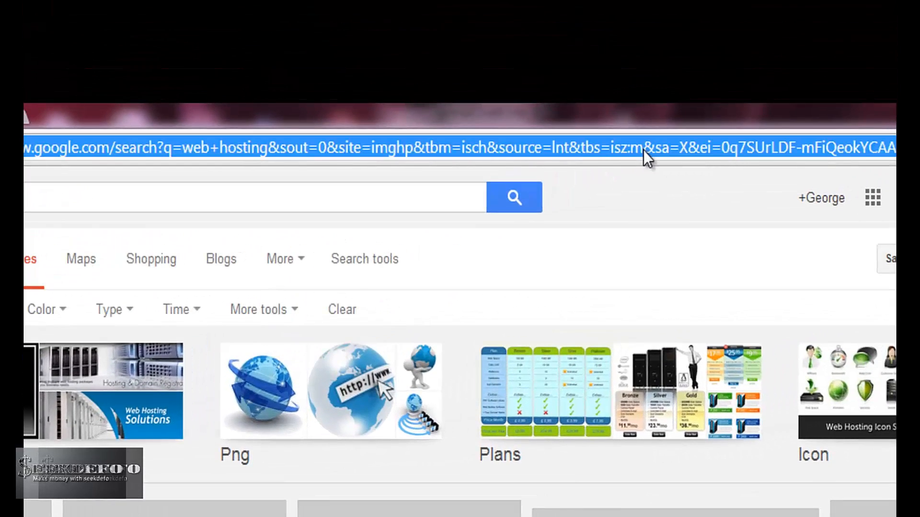
pyautogui.click(642, 144)
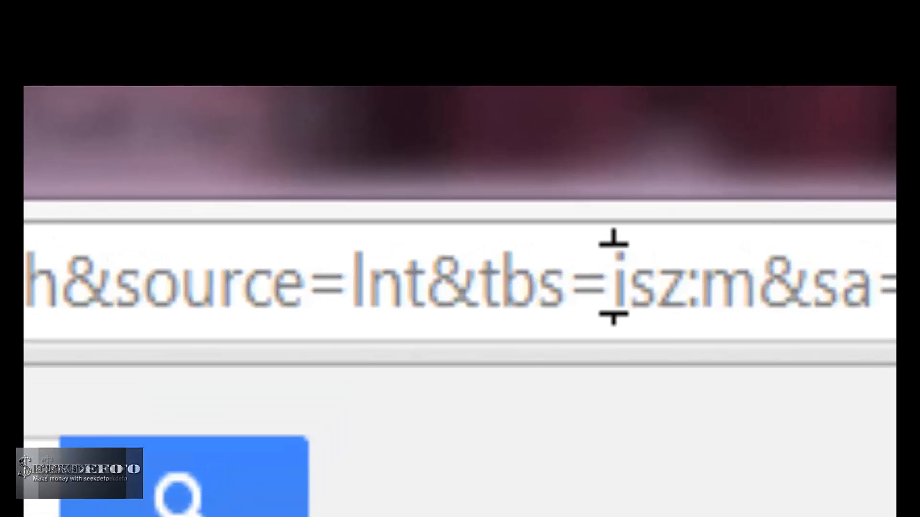
pyautogui.moveTo(615, 188); pyautogui.dragTo(666, 190)
pyautogui.moveTo(729, 282); pyautogui.dragTo(753, 287)
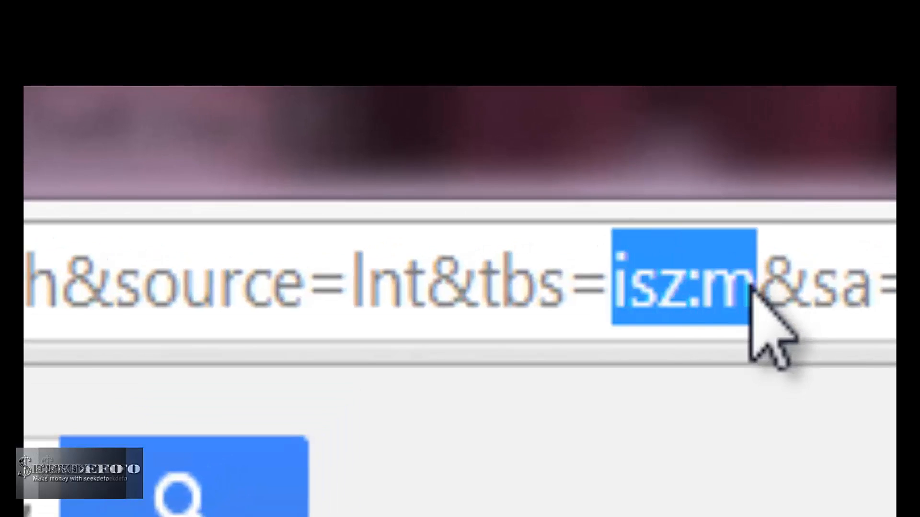
pyautogui.click(759, 287)
pyautogui.press('BackSpace')
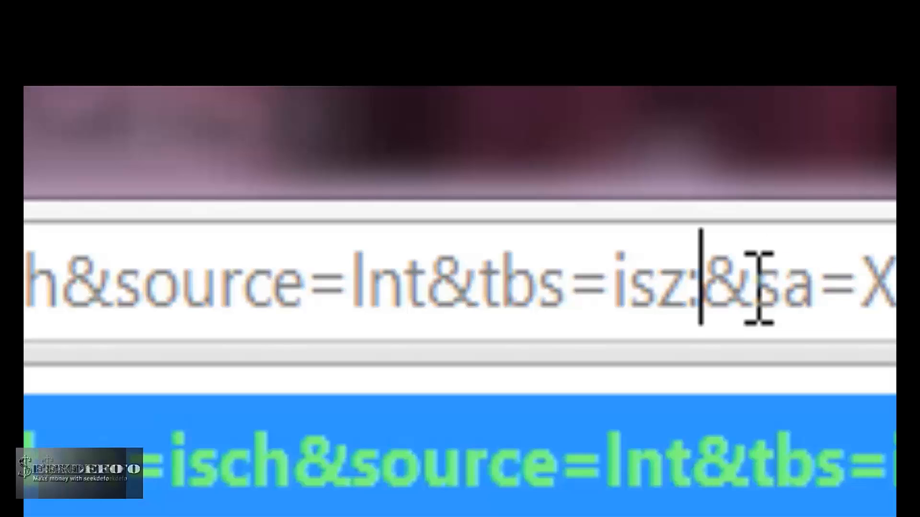
pyautogui.write('s')
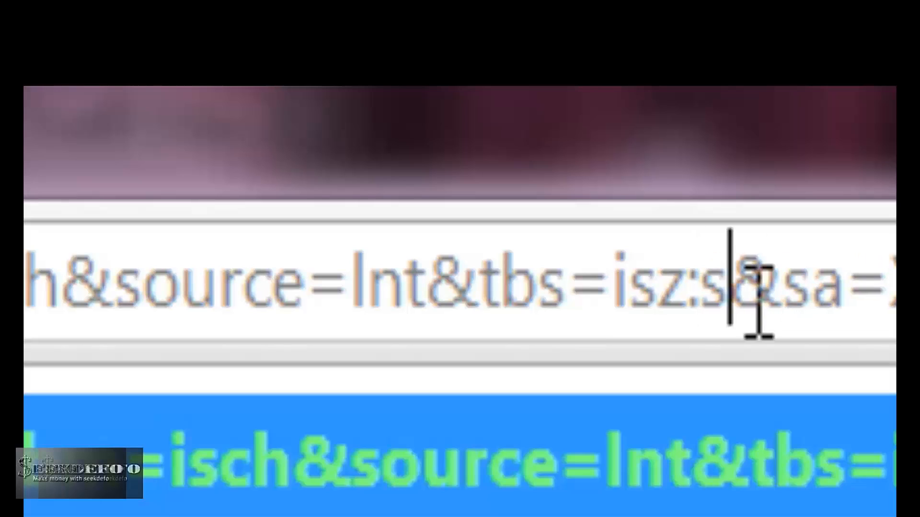
pyautogui.press('Return')
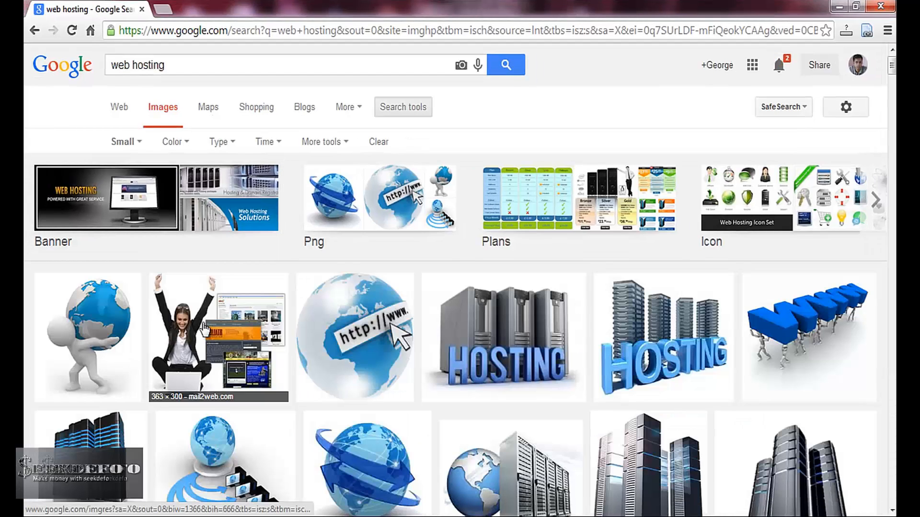
pyautogui.click(203, 331)
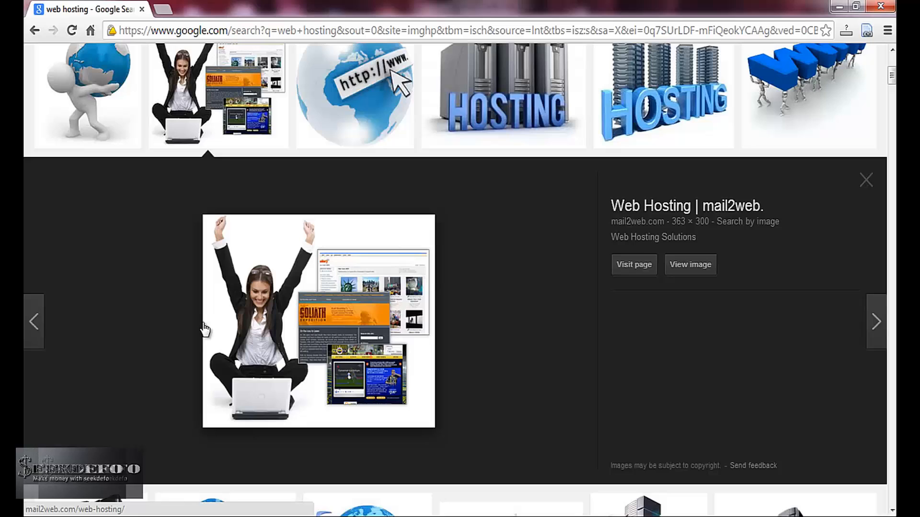
pyautogui.rightClick(670, 262)
pyautogui.click(690, 276)
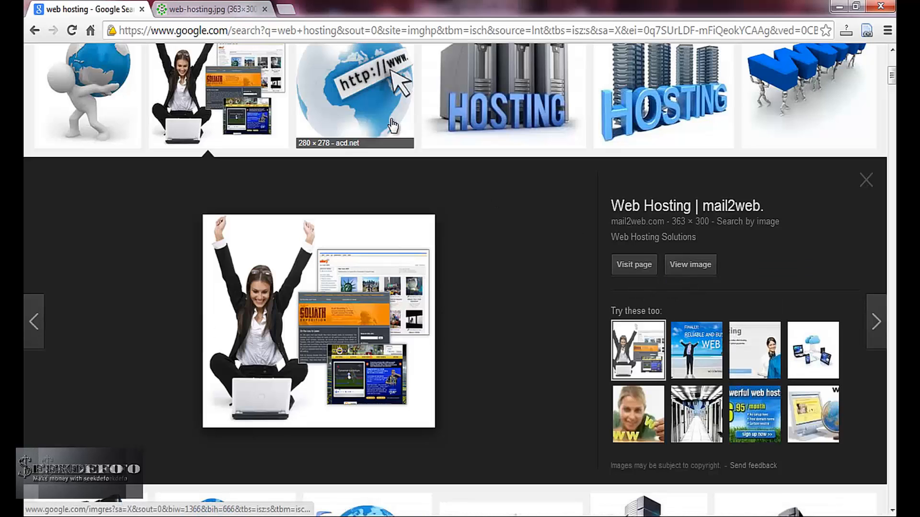
pyautogui.click(376, 117)
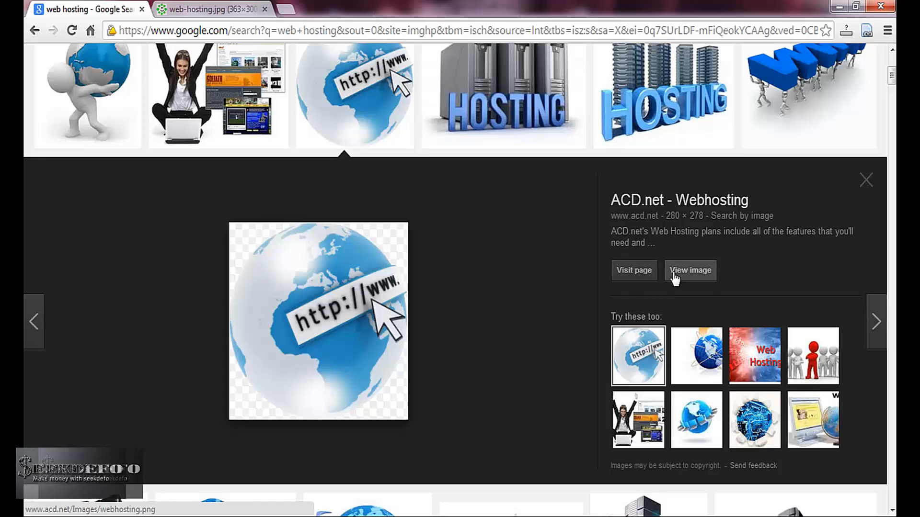
pyautogui.rightClick(693, 271)
pyautogui.click(696, 283)
# Open the full images of both HOSTING server pictures and the figures carrying WWW letters in new tabs
pyautogui.click(547, 128)
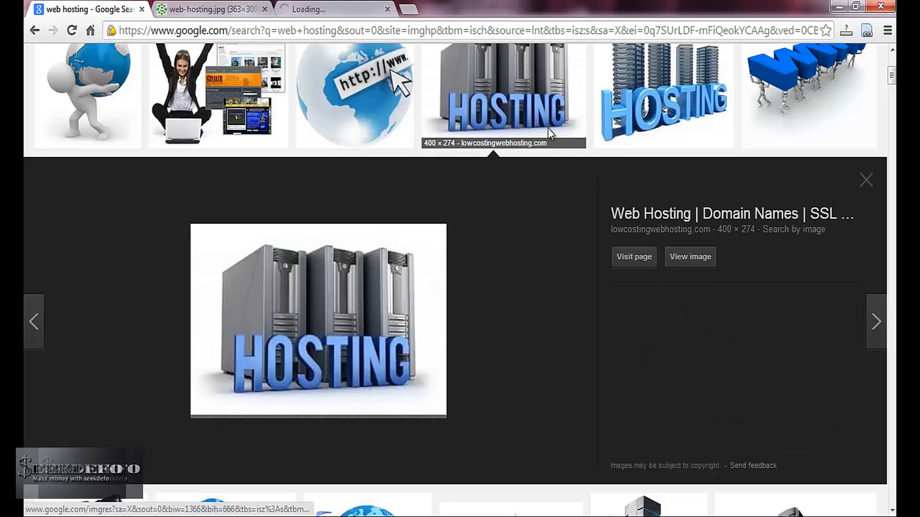
pyautogui.rightClick(678, 263)
pyautogui.click(697, 274)
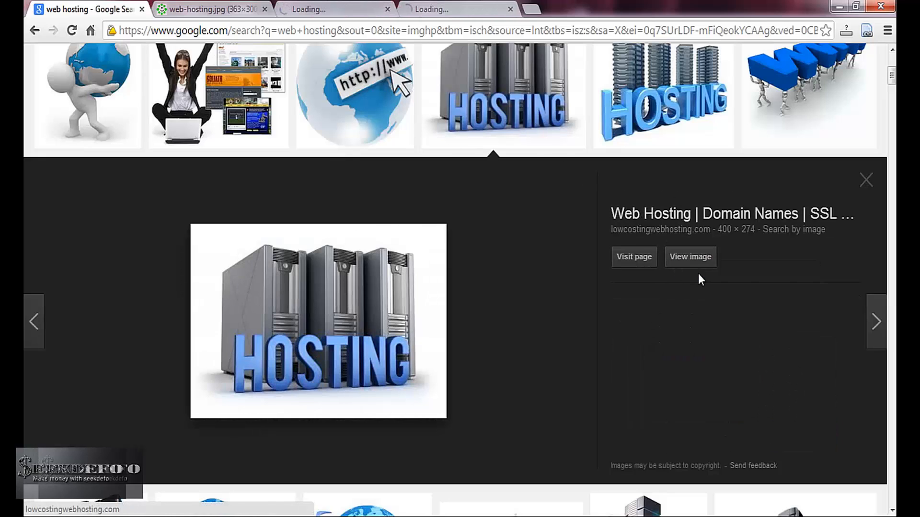
pyautogui.click(674, 133)
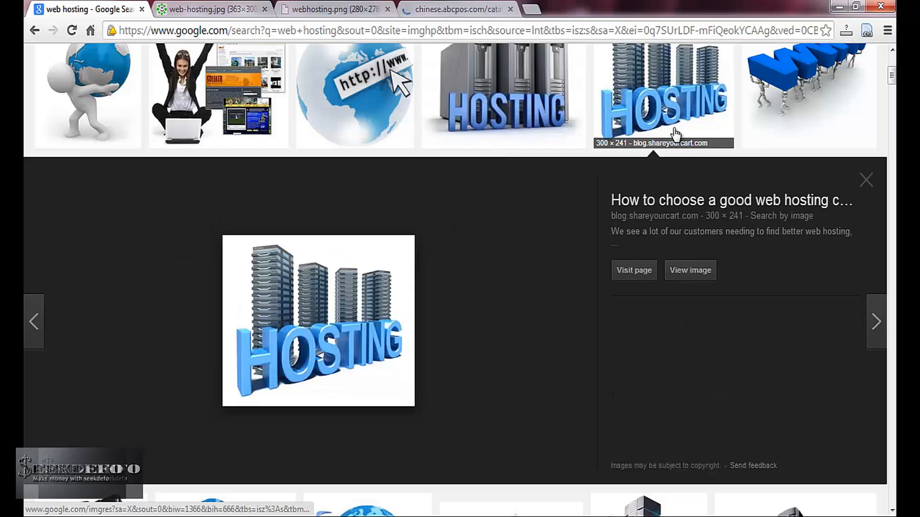
pyautogui.rightClick(683, 272)
pyautogui.click(707, 285)
pyautogui.click(809, 96)
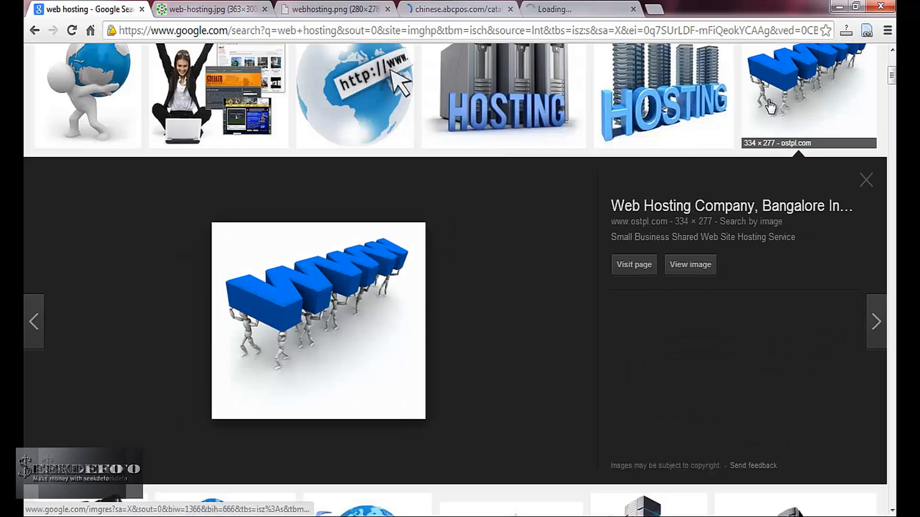
pyautogui.rightClick(705, 277)
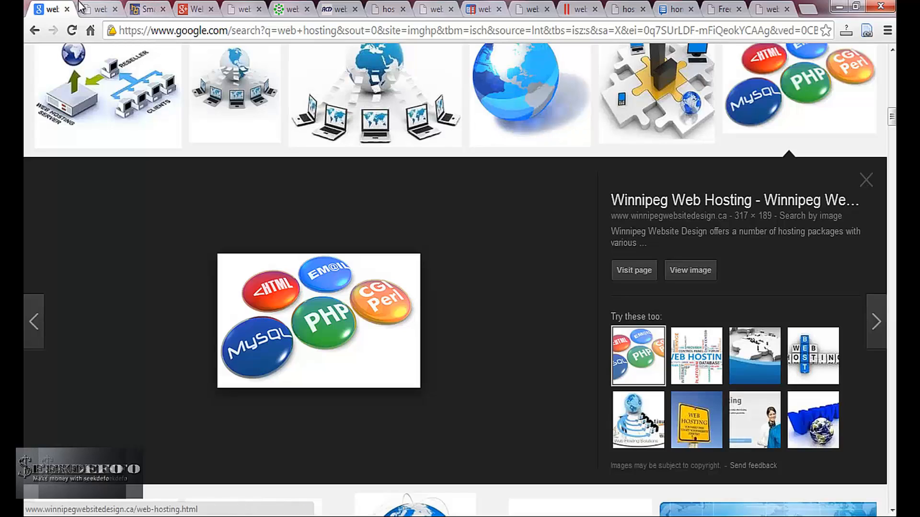
# Check the first few opened image tabs and close the Google search results tab
pyautogui.click(102, 9)
pyautogui.click(144, 9)
pyautogui.click(216, 8)
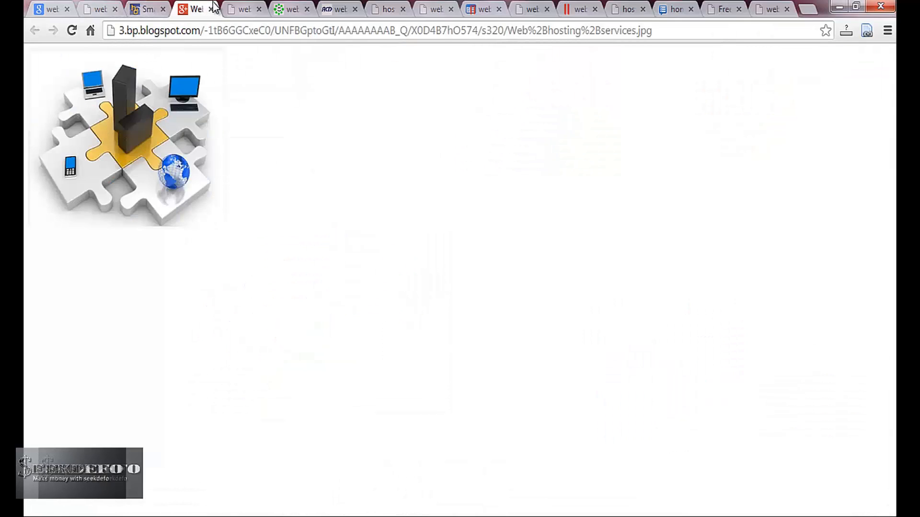
pyautogui.click(254, 10)
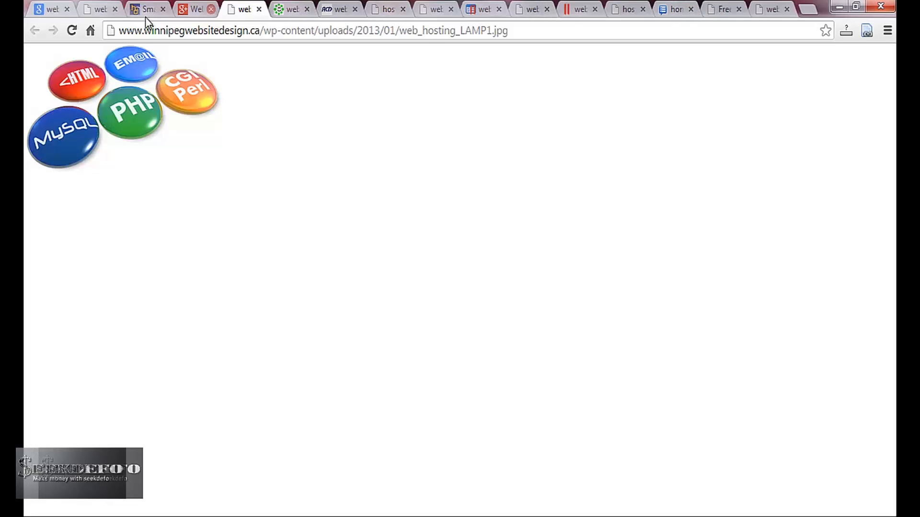
pyautogui.click(66, 10)
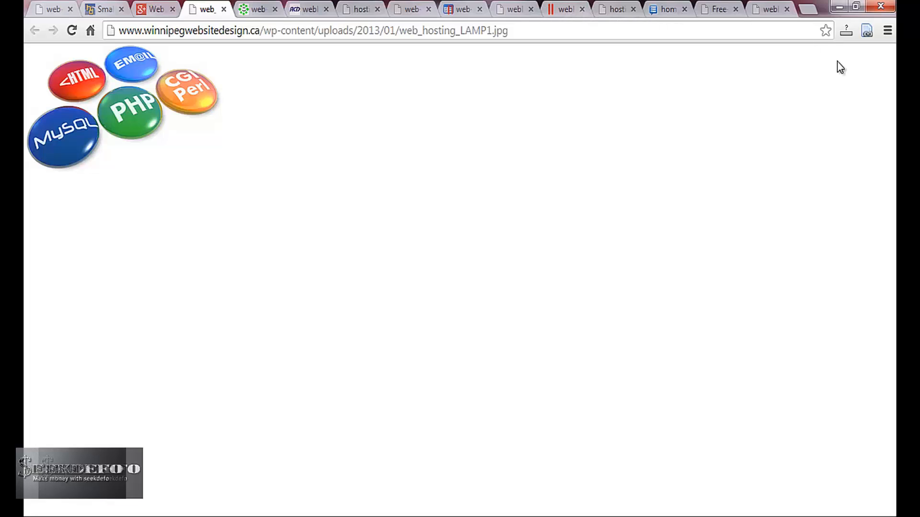
# List the URLs of all open image tabs with the browser extension and copy the entire list
pyautogui.click(867, 32)
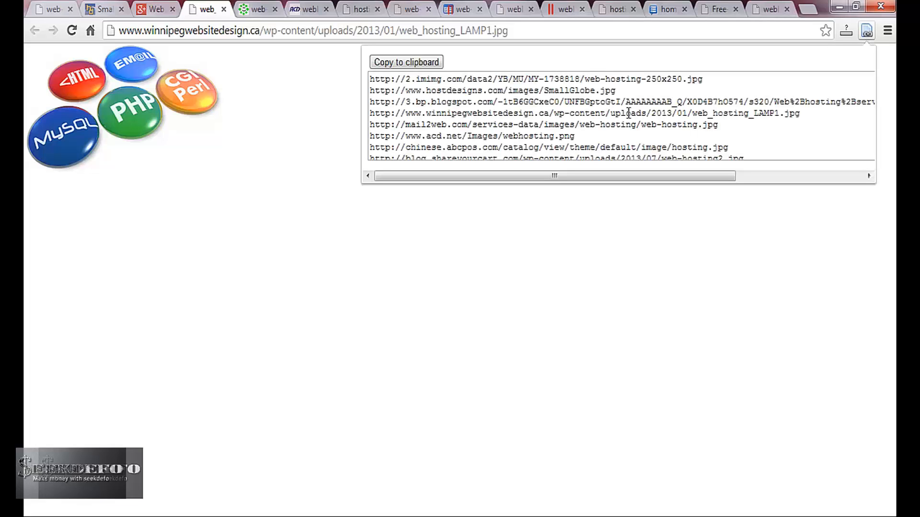
pyautogui.click(474, 102)
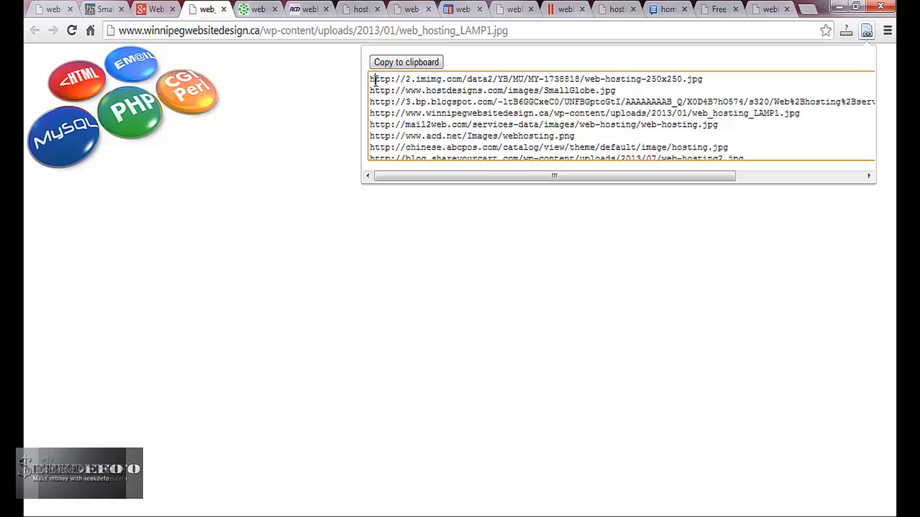
pyautogui.hotkey('shift', 'Down')
pyautogui.hotkey('shift', 'Down')
pyautogui.hotkey('shift', 'Down')
pyautogui.hotkey('shift', 'Down')
pyautogui.hotkey('shift', 'Down')
pyautogui.hotkey('shift', 'Down')
pyautogui.hotkey('shift', 'Down')
pyautogui.hotkey('shift', 'Down')
pyautogui.hotkey('shift', 'Down')
pyautogui.hotkey('shift', 'Down')
pyautogui.hotkey('shift', 'Down')
pyautogui.hotkey('shift', 'Down')
pyautogui.hotkey('shift', 'Down')
pyautogui.hotkey('shift', 'Down')
pyautogui.hotkey('shift', 'Down')
pyautogui.hotkey('ctrl', 'c')
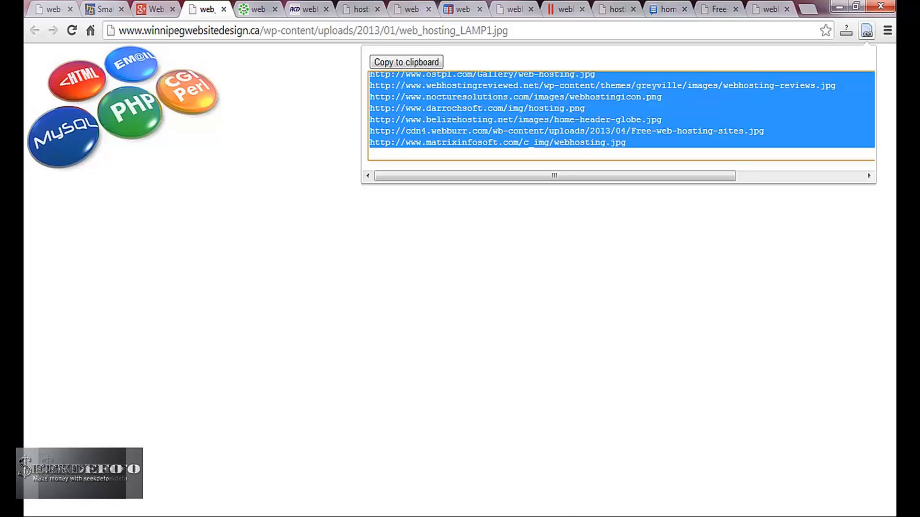
# Switch to SpinnerChief and convert the copied image URLs into spintax in New article 2 with List Spin
pyautogui.click(596, 516)
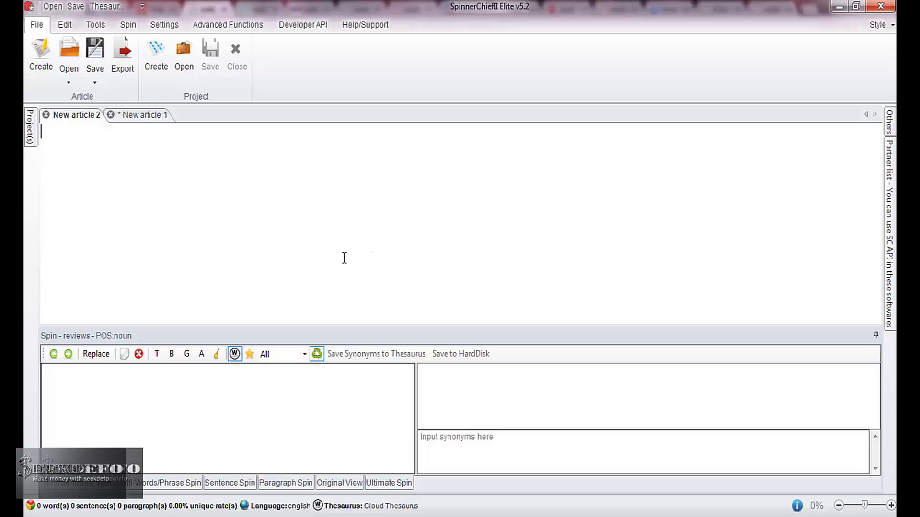
pyautogui.click(130, 28)
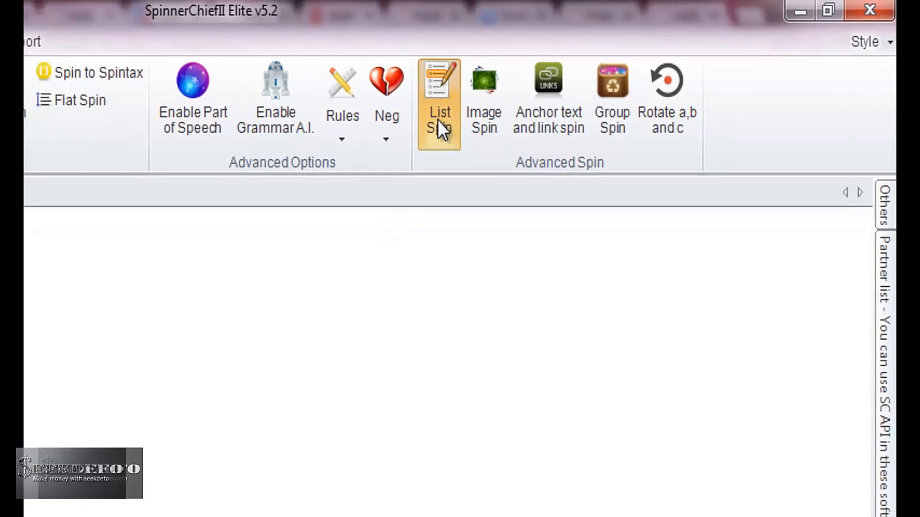
pyautogui.click(438, 119)
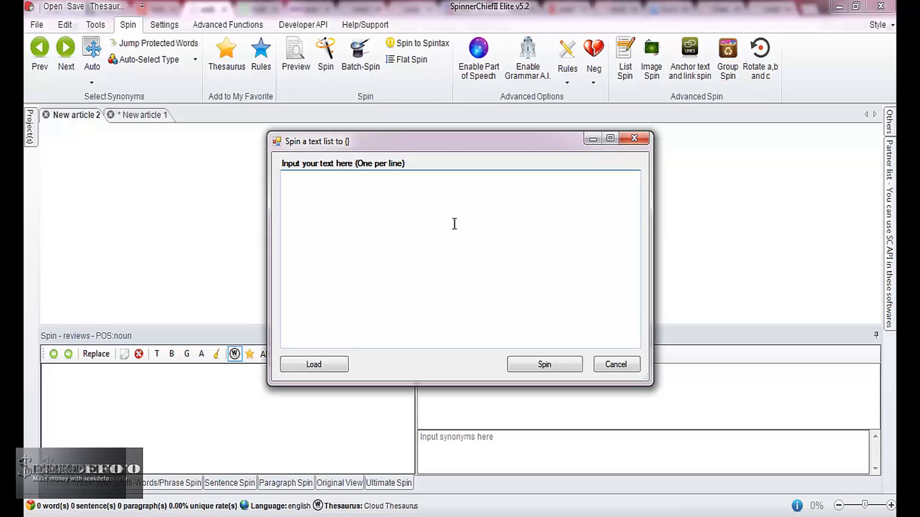
pyautogui.hotkey('ctrl', 'v')
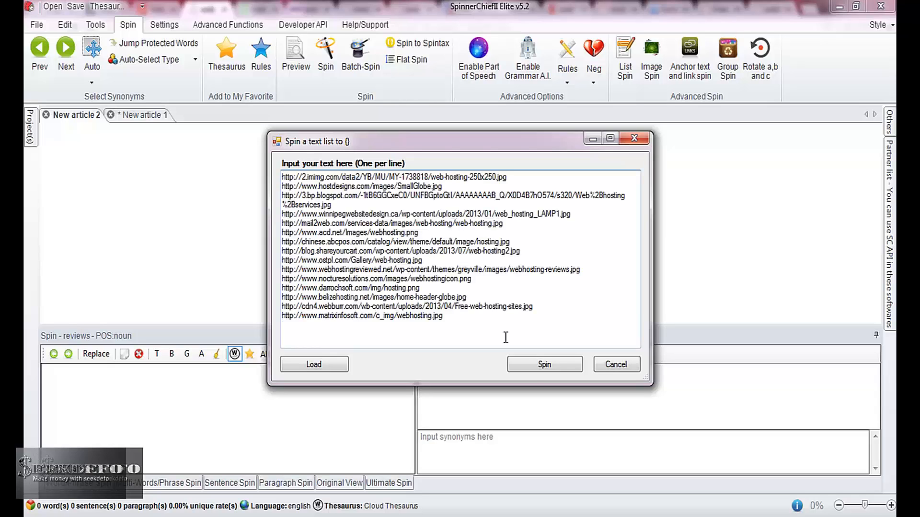
pyautogui.click(532, 366)
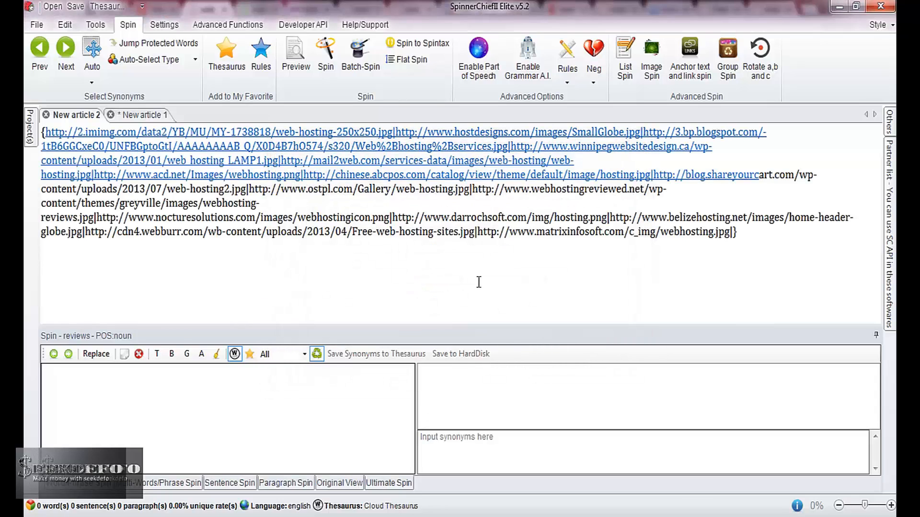
# Move the URL spintax from the article to the clipboard and enter <img src="" alt="" border="{0|1}" align="{left|right|centre}"> in its place
pyautogui.click(43, 132)
pyautogui.hotkey('ctrl', 'c')
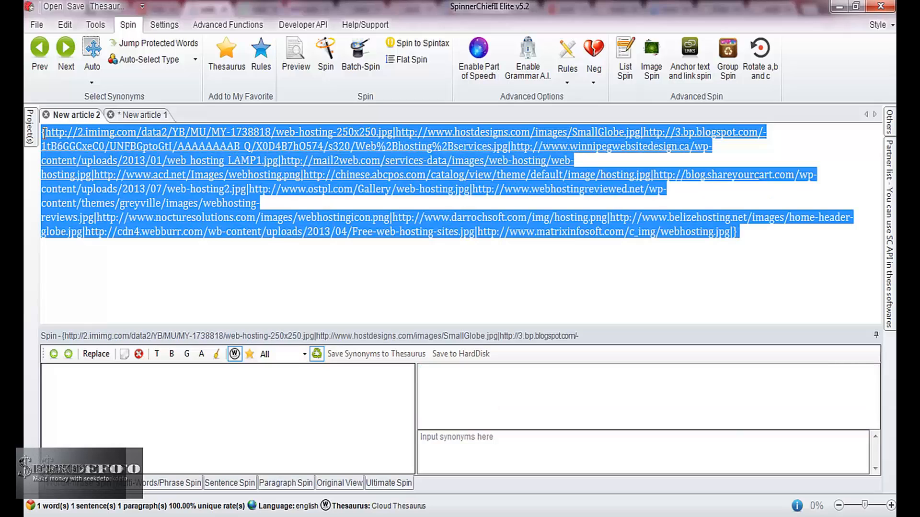
pyautogui.press('Delete')
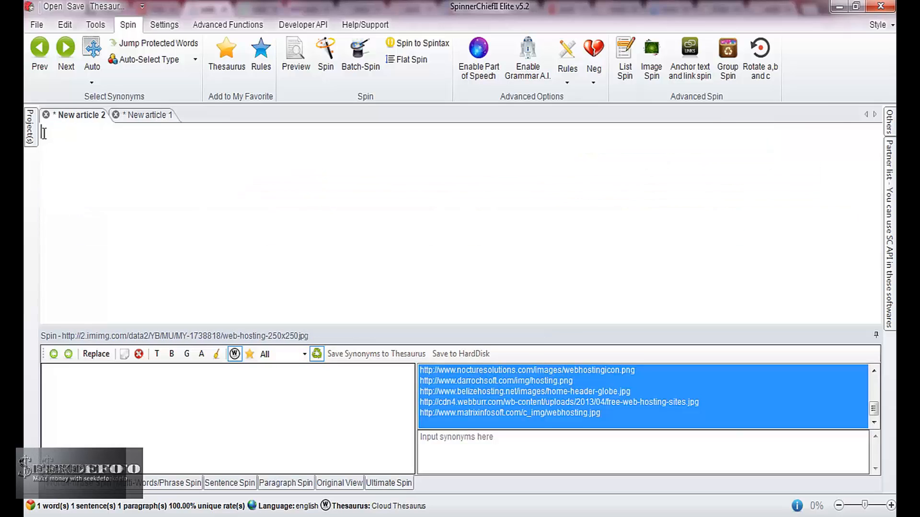
pyautogui.write('<img src="" alt="" border="{0|1}" align="{left|right|centre}">')
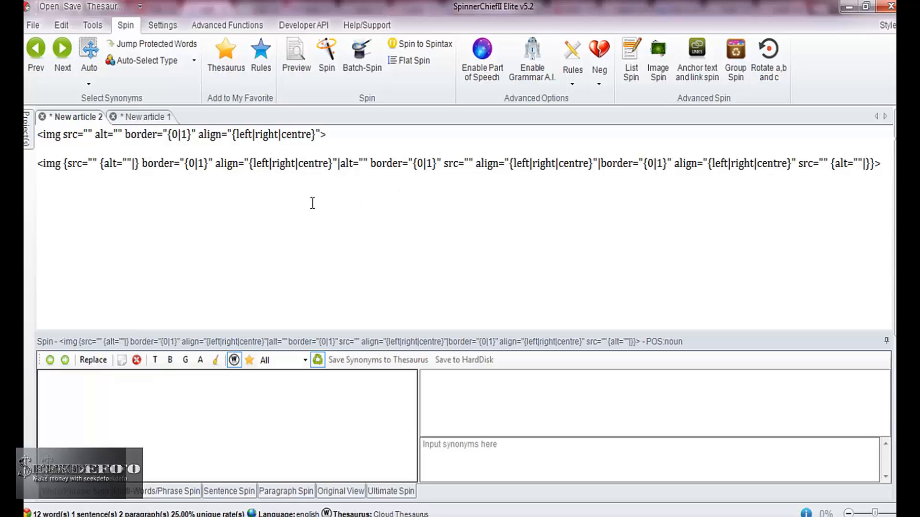
# Spin the image tags, compare how the attributes vary across Articles 1 to 10, and close the spun results
pyautogui.click(326, 53)
pyautogui.click(533, 349)
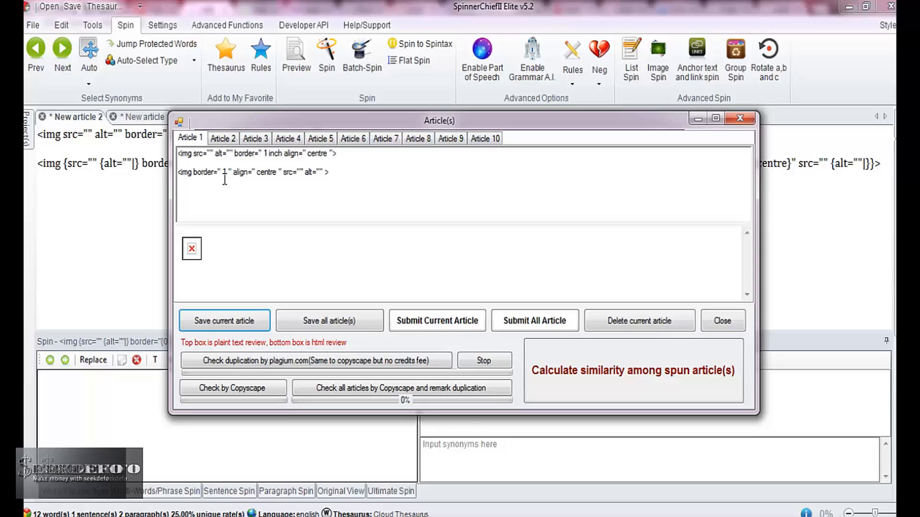
pyautogui.click(229, 139)
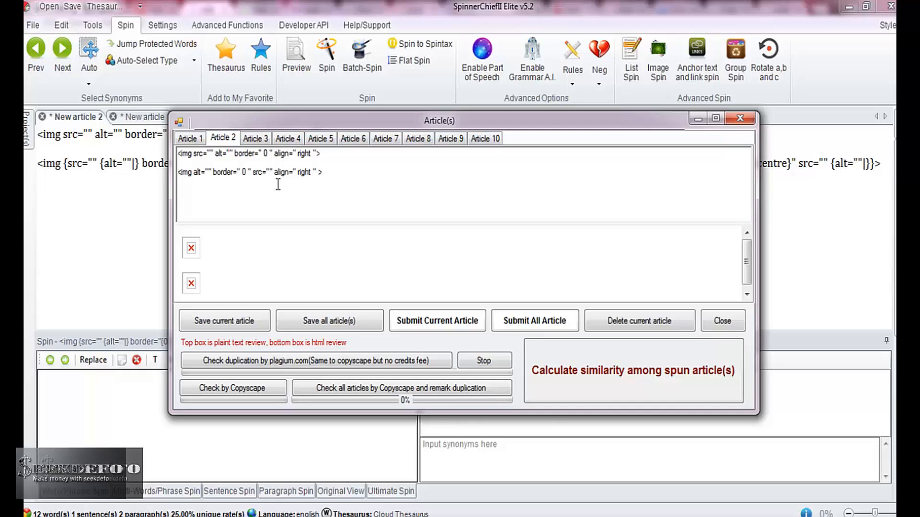
pyautogui.click(265, 143)
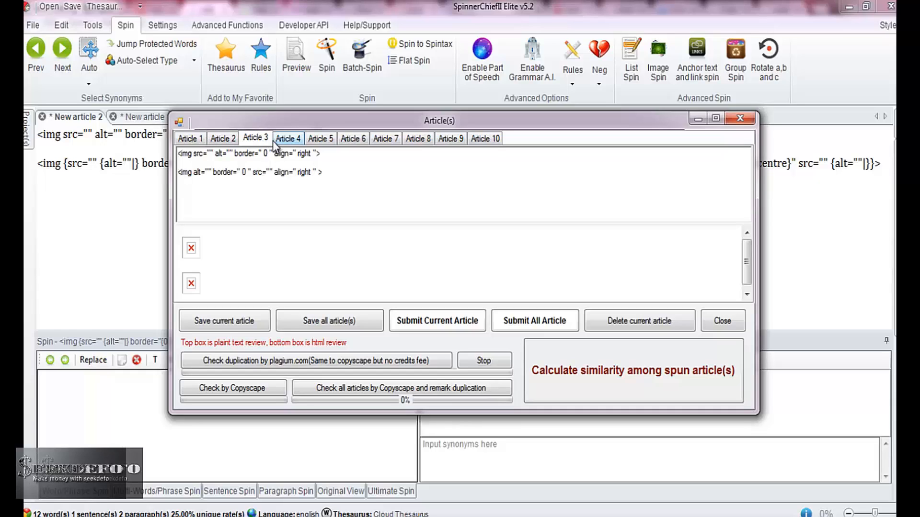
pyautogui.click(278, 142)
pyautogui.click(319, 143)
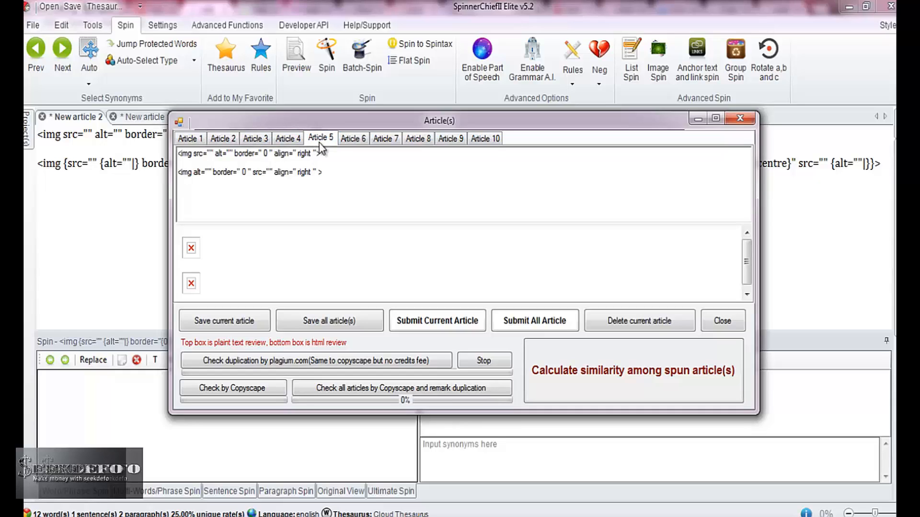
pyautogui.click(342, 143)
pyautogui.click(377, 141)
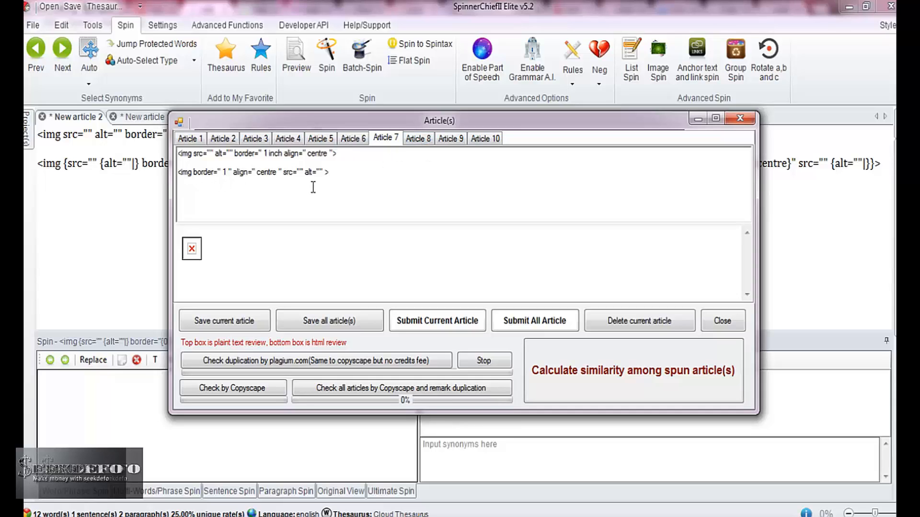
pyautogui.click(416, 139)
pyautogui.click(458, 137)
pyautogui.click(491, 137)
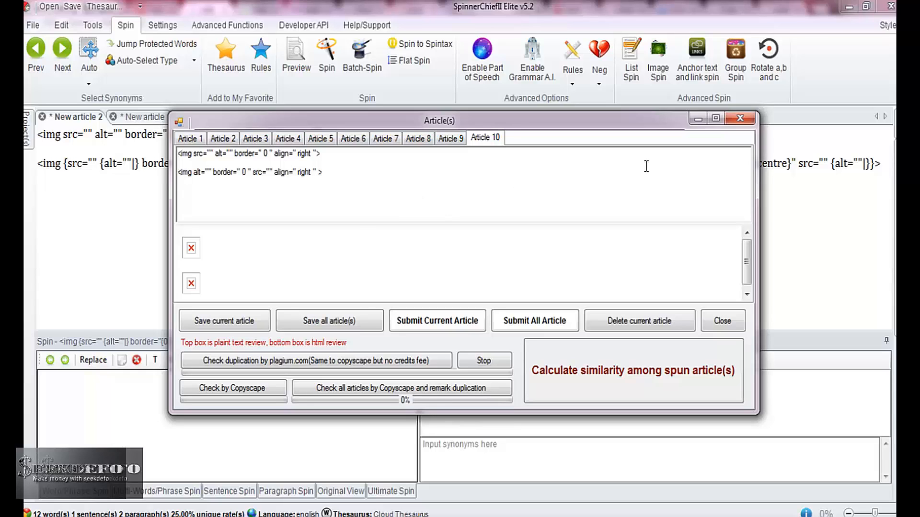
pyautogui.click(742, 123)
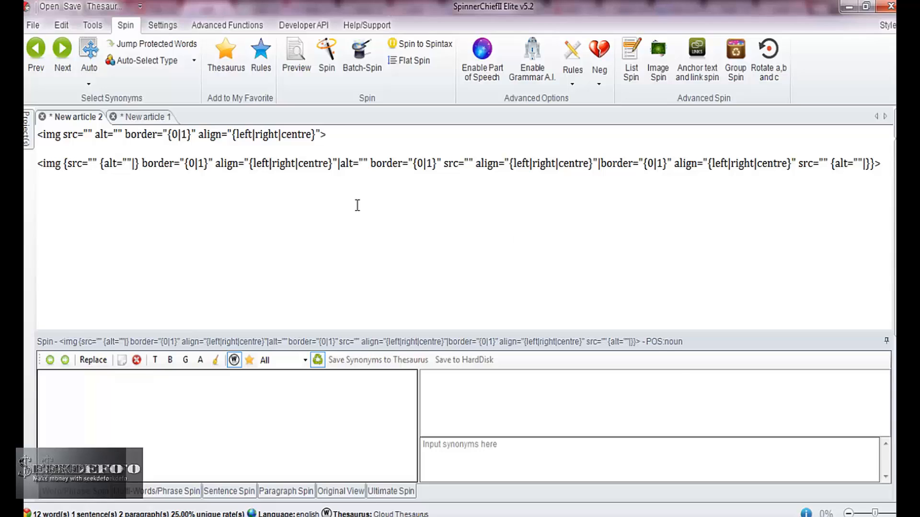
# Delete the simple image tag and the blank lines above the nested image tag spintax
pyautogui.click(334, 133)
pyautogui.hotkey('shift', 'Left')
pyautogui.hotkey('shift', 'Left')
pyautogui.hotkey('shift', 'Left')
pyautogui.hotkey('shift', 'Left')
pyautogui.hotkey('shift', 'Left')
pyautogui.hotkey('shift', 'Left')
pyautogui.hotkey('shift', 'Left')
pyautogui.hotkey('shift', 'Left')
pyautogui.hotkey('shift', 'Left')
pyautogui.hotkey('shift', 'Left')
pyautogui.hotkey('shift', 'Left')
pyautogui.hotkey('shift', 'Left')
pyautogui.hotkey('shift', 'Left')
pyautogui.hotkey('shift', 'Left')
pyautogui.hotkey('shift', 'Left')
pyautogui.hotkey('shift', 'Left')
pyautogui.hotkey('shift', 'Left')
pyautogui.hotkey('shift', 'Left')
pyautogui.hotkey('shift', 'Left')
pyautogui.hotkey('shift', 'Left')
pyautogui.hotkey('shift', 'Left')
pyautogui.hotkey('shift', 'Left')
pyautogui.hotkey('shift', 'Left')
pyautogui.hotkey('shift', 'Left')
pyautogui.hotkey('shift', 'Left')
pyautogui.hotkey('shift', 'Left')
pyautogui.hotkey('shift', 'Left')
pyautogui.hotkey('shift', 'Left')
pyautogui.hotkey('shift', 'Left')
pyautogui.hotkey('shift', 'Left')
pyautogui.hotkey('shift', 'Left')
pyautogui.hotkey('shift', 'Left')
pyautogui.hotkey('shift', 'Left')
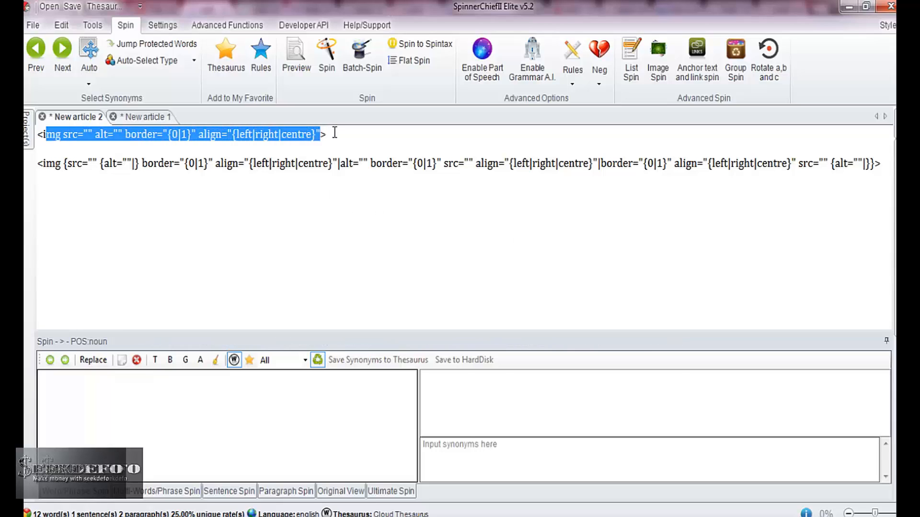
pyautogui.press('Delete')
pyautogui.press('Right')
pyautogui.press('BackSpace')
pyautogui.press('BackSpace')
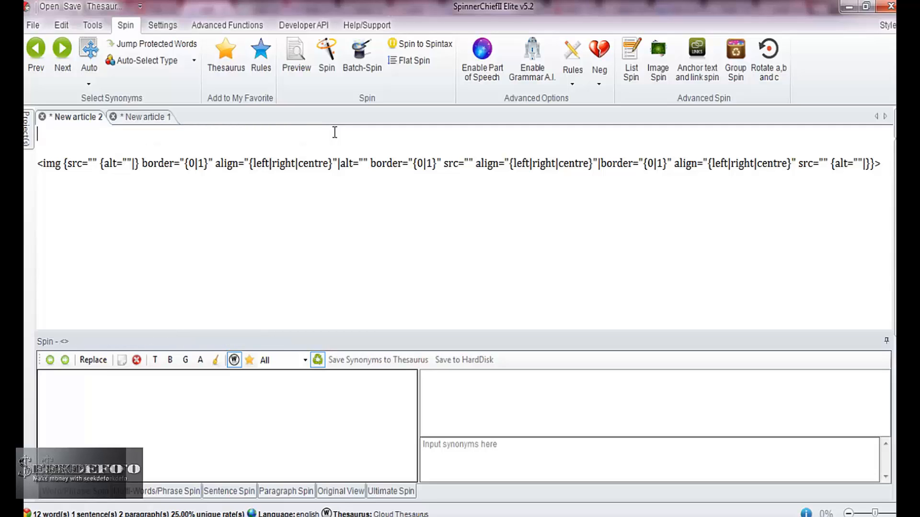
pyautogui.press('Down')
pyautogui.press('Down')
pyautogui.press('BackSpace')
pyautogui.press('BackSpace')
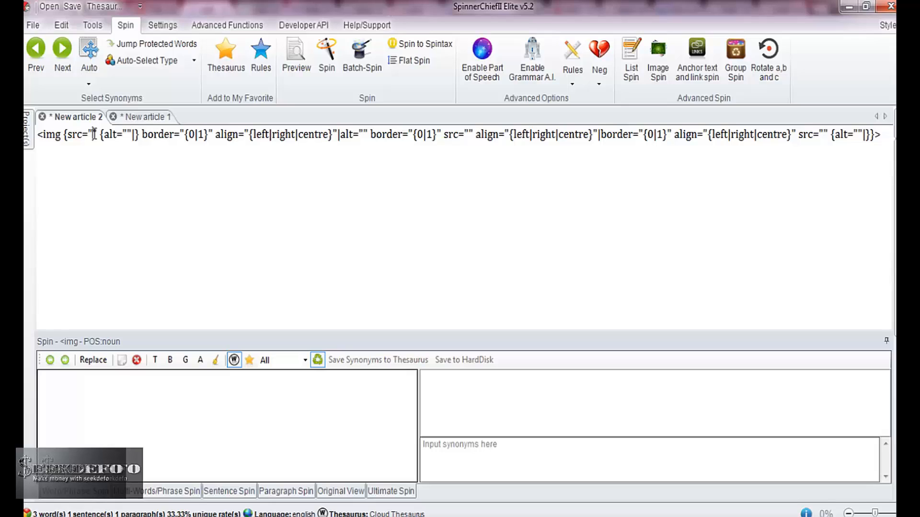
# Paste the copied image URL spintax into the three empty src attributes of the nested image tag, with a line break after the first list
pyautogui.click(94, 134)
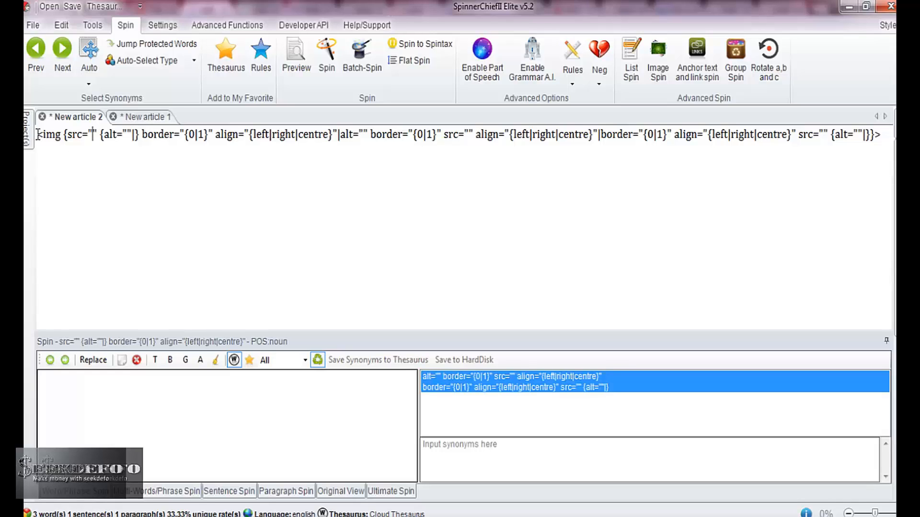
pyautogui.hotkey('ctrl', 'v')
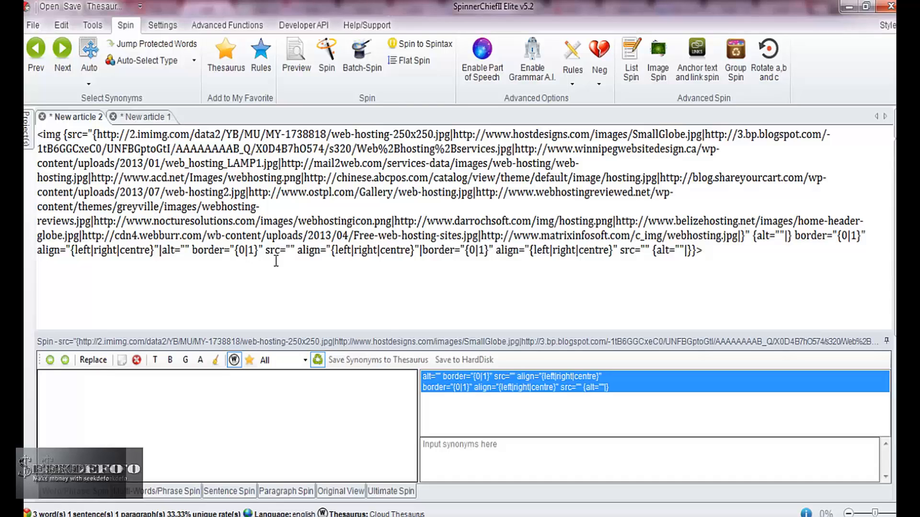
pyautogui.press('Return')
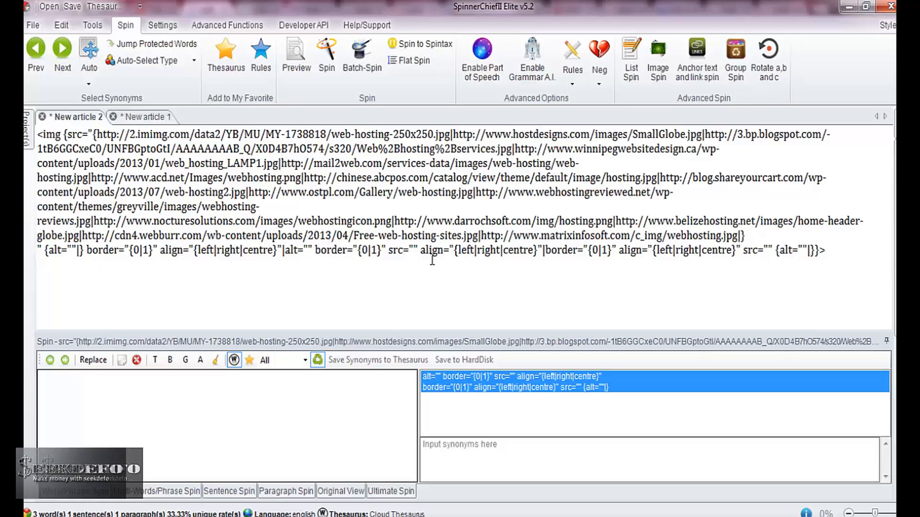
pyautogui.click(414, 251)
pyautogui.write('{http://2.imimg.com/data2/YB/MU/MY-1738818/web-hosting-250x250.jpg|http://www.hostdesigns.com/images/SmallGlobe.jpg|http://3.bp.blogspot.com/-1tB6GGCxeC0/UNFBGptoGtI/AAAAAAAAB_Q/X0D4B7hO574/s320/Web%2Bhosting%2Bservices.jpg|http://www.winnipegwebsitedesign.ca/wp-content/uploads/2013/01/web_hosting_LAMP1.jpg|http://mail2web.com/services-data/images/web-hosting/web-hosting.jpg|http://www.acd.net/Images/webhosting.png|http://chinese.abcpos.com/catalog/view/theme/default/image/hosting.jpg|http://blog.shareyourcart.com/wp-content/uploads/2013/07/web-hosting2.jpg|http://www.ostpl.com/Gallery/web-hosting.jpg|http://www.webhostingreviewed.net/wp-content/themes/greyville/images/webhosting-reviews.jpg|http://www.nocturesolutions.com/images/webhostingicon.png|http://www.darrochsoft.com/img/hosting.png|http://www.belizehosting.net/images/home-header-globe.jpg|http://cdn4.webburr.com/wb-content/uploads/2013/04/Free-web-hosting-sites.jpg|http://www.matrixinfosoft.com/c_img/webhosting.jpg|}')
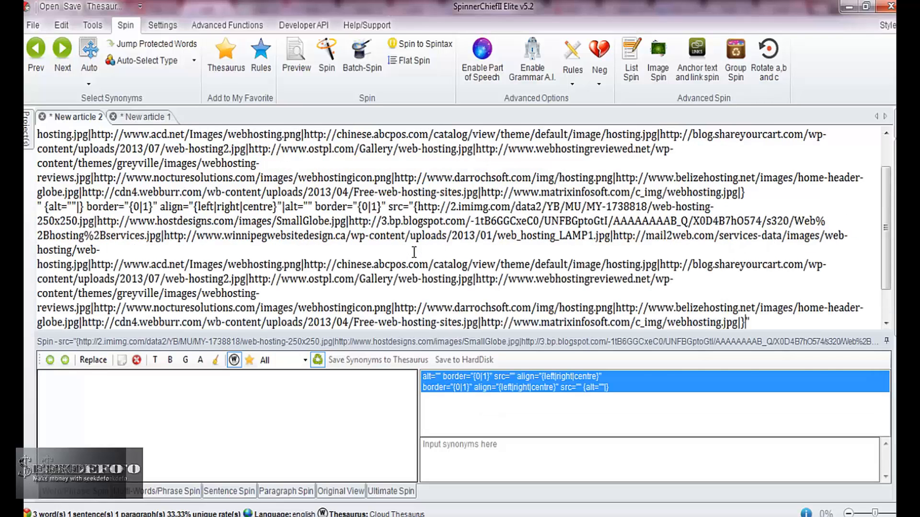
pyautogui.press('Down')
pyautogui.press('Return')
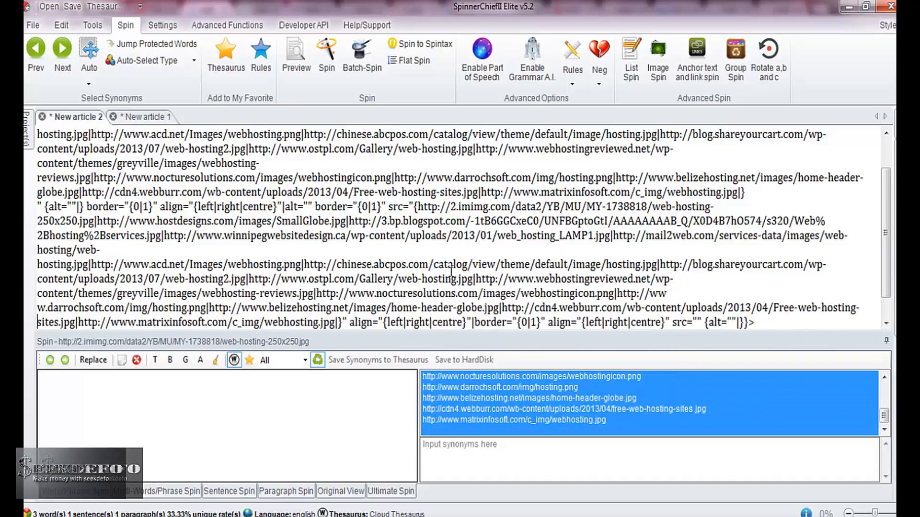
pyautogui.press('Down')
pyautogui.press('Down')
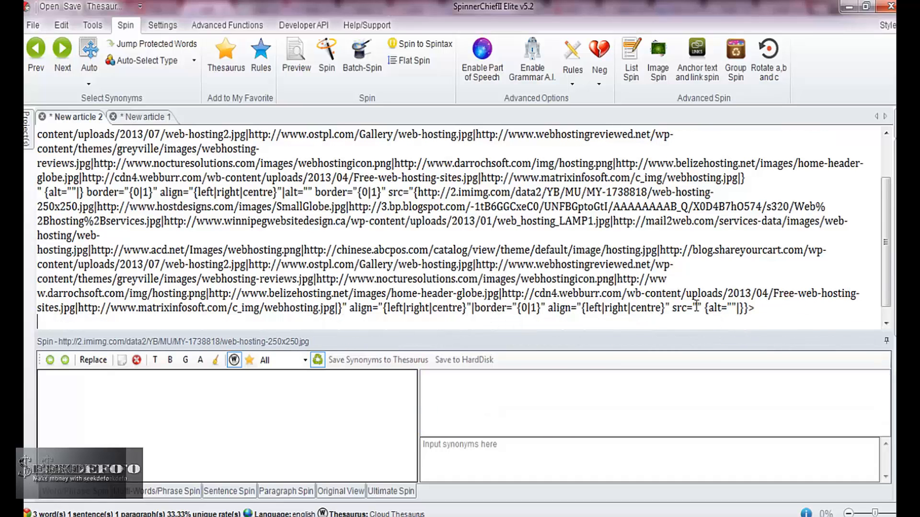
pyautogui.click(696, 308)
pyautogui.write('{http://2.imimg.com/data2/YB/MU/MY-1738818/web-hosting-250x250.jpg|http://www.hostdesigns.com/images/SmallGlobe.jpg|http://3.bp.blogspot.com/-1tB6GGCxeC0/UNFBGptoGtI/AAAAAAAAB_Q/X0D4B7hO574/s320/Web%2Bhosting%2Bservices.jpg|http://www.winnipegwebsitedesign.ca/wp-content/uploads/2013/01/web_hosting_LAMP1.jpg|http://mail2web.com/services-data/images/web-hosting/web-hosting.jpg|http://www.acd.net/Images/webhosting.png|http://chinese.abcpos.com/catalog/view/theme/default/image/hosting.jpg|http://blog.shareyourcart.com/wp-content/uploads/2013/07/web-hosting2.jpg|http://www.ostpl.com/Gallery/web-hosting.jpg|http://www.webhostingreviewed.net/wp-content/themes/greyville/images/webhosting-reviews.jpg|http://www.nocturesolutions.com/images/webhostingicon.png|http://www.darrochsoft.com/img/hosting.png|http://www.belizehosting.net/images/home-header-globe.jpg|http://cdn4.webburr.com/wb-content/uploads/2013/04/Free-web-hosting-sites.jpg|http://www.matrixinfosoft.com/c_img/webhosting.jpg|}')
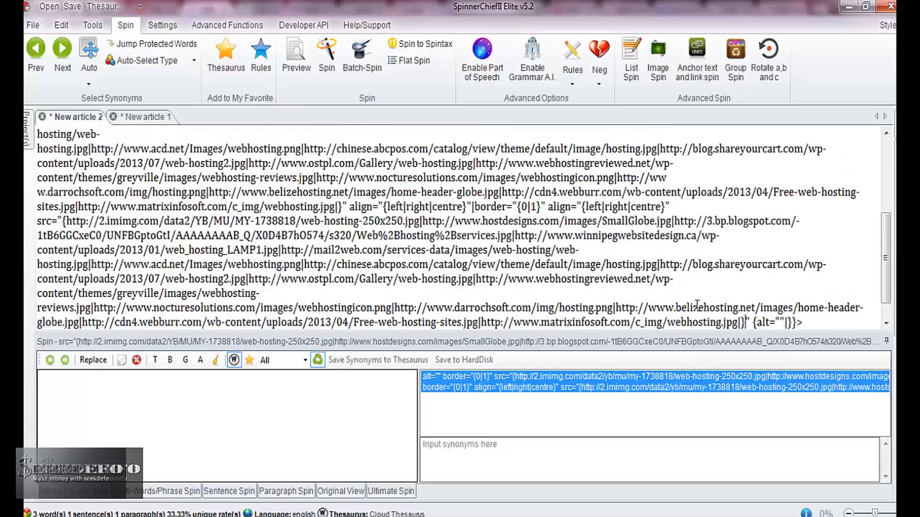
# Spin the complete nested image tag text into 10 articles
pyautogui.press('Up')
pyautogui.press('Up')
pyautogui.press('Up')
pyautogui.press('Up')
pyautogui.press('Up')
pyautogui.press('Up')
pyautogui.press('Up')
pyautogui.press('Up')
pyautogui.press('Up')
pyautogui.press('Up')
pyautogui.press('Up')
pyautogui.press('Up')
pyautogui.press('Up')
pyautogui.press('Up')
pyautogui.press('Up')
pyautogui.press('Up')
pyautogui.press('Up')
pyautogui.press('Up')
pyautogui.press('Up')
pyautogui.press('Up')
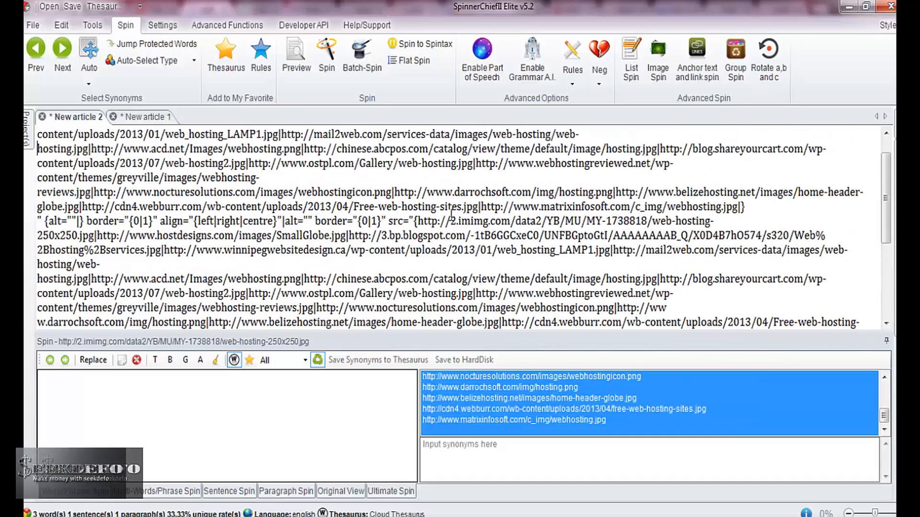
pyautogui.click(334, 76)
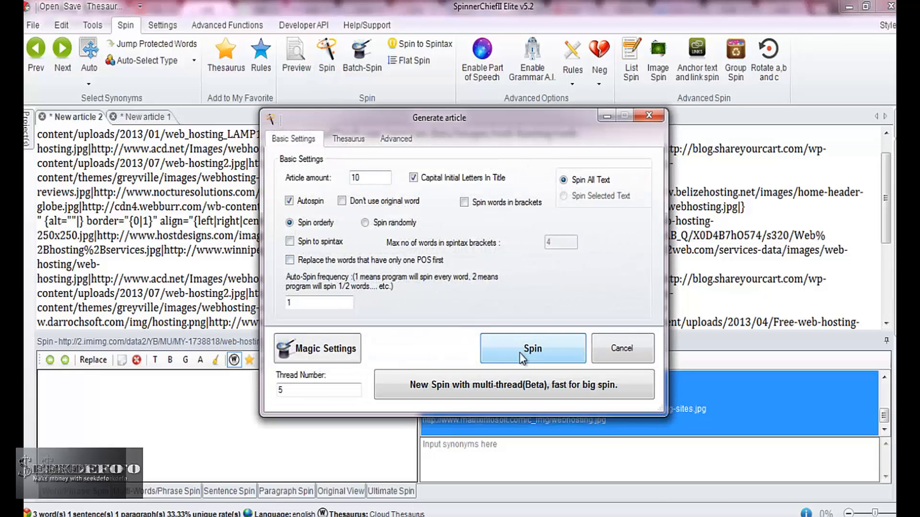
pyautogui.click(491, 341)
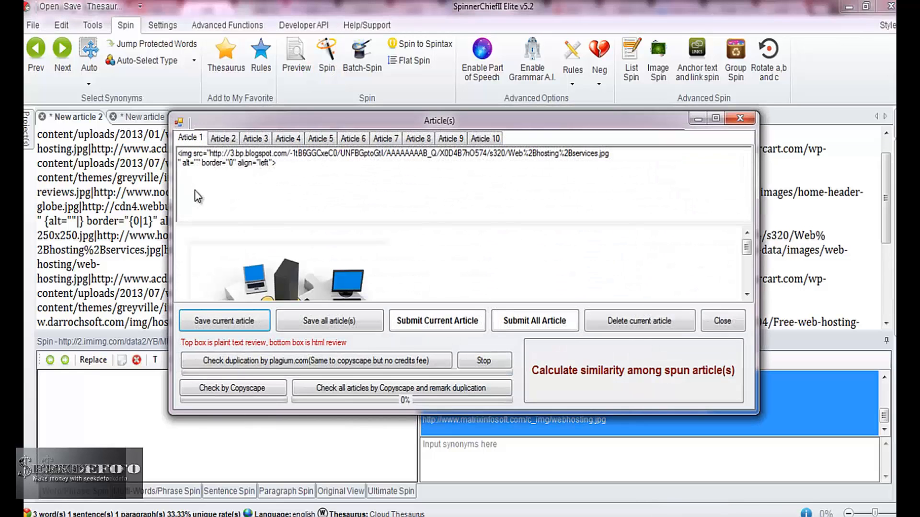
# Compare the image source and attribute order across the spun articles, and close the results
pyautogui.moveTo(193, 195); pyautogui.dragTo(222, 194)
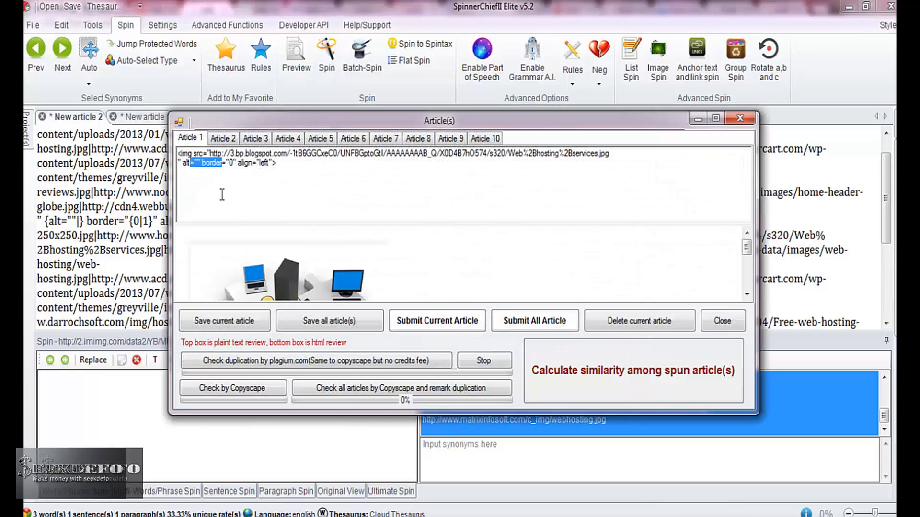
pyautogui.click(223, 139)
pyautogui.click(289, 138)
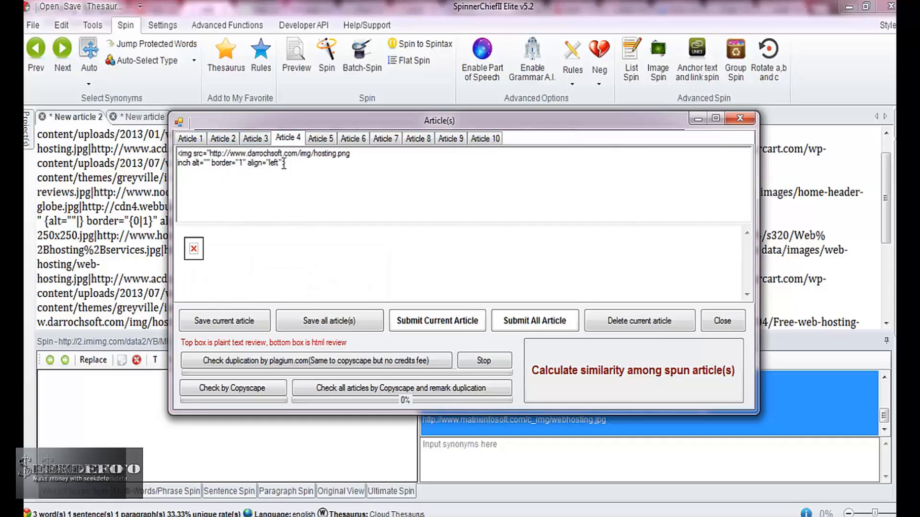
pyautogui.click(411, 140)
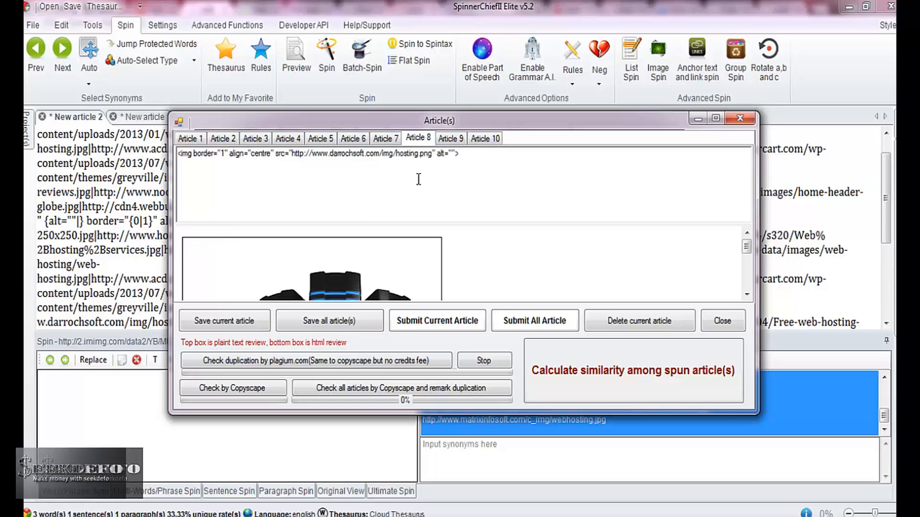
pyautogui.click(468, 140)
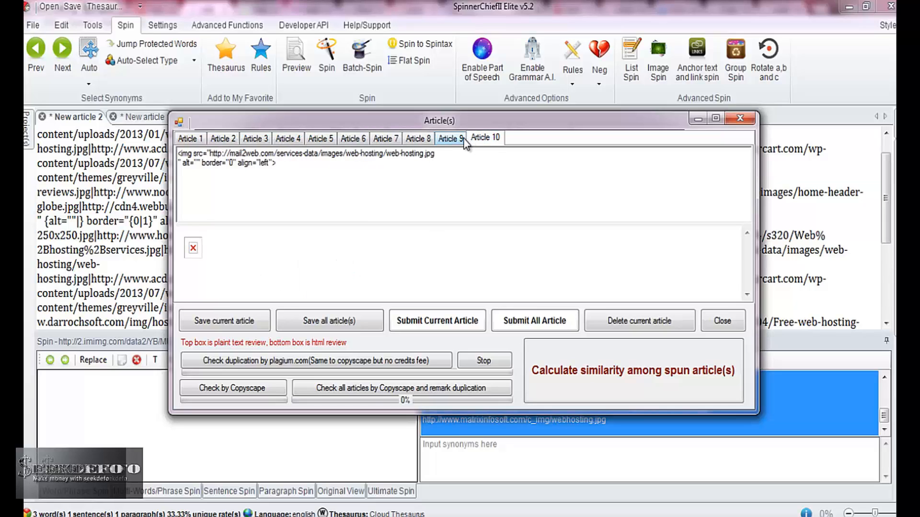
pyautogui.click(462, 138)
pyautogui.click(426, 142)
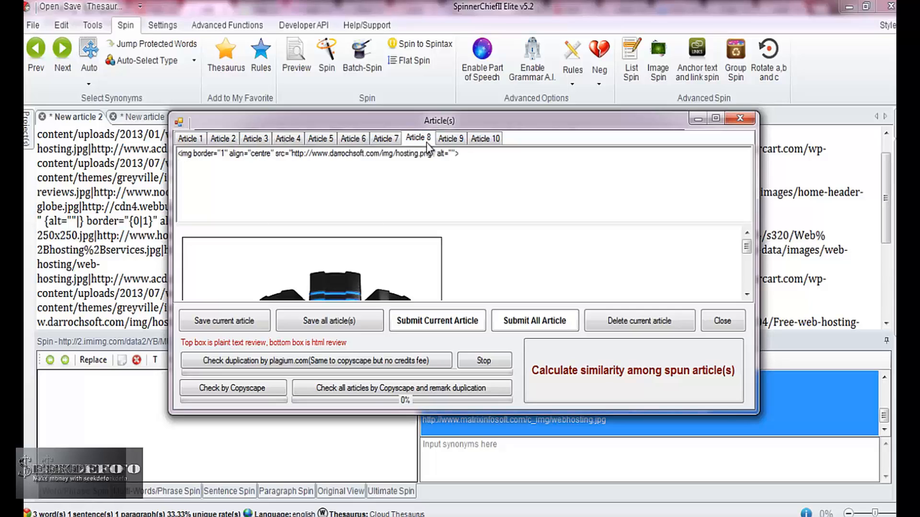
pyautogui.click(380, 139)
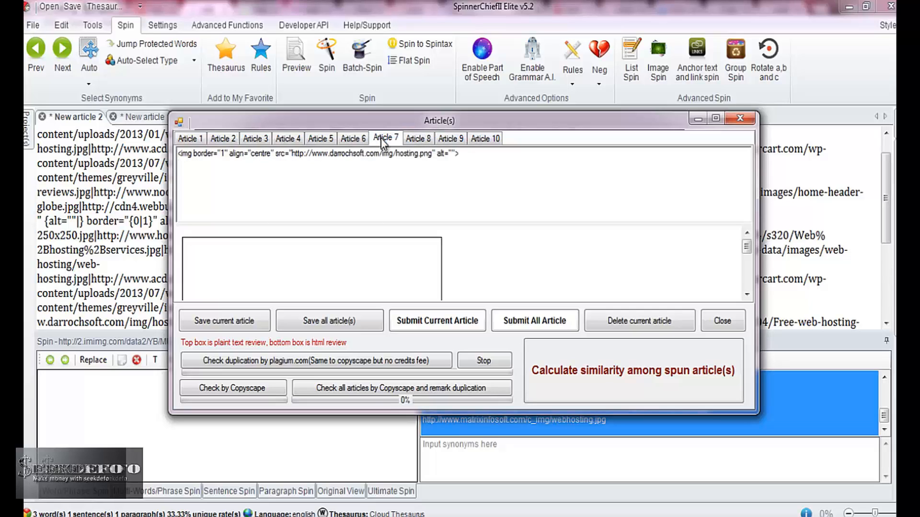
pyautogui.click(351, 139)
pyautogui.click(321, 143)
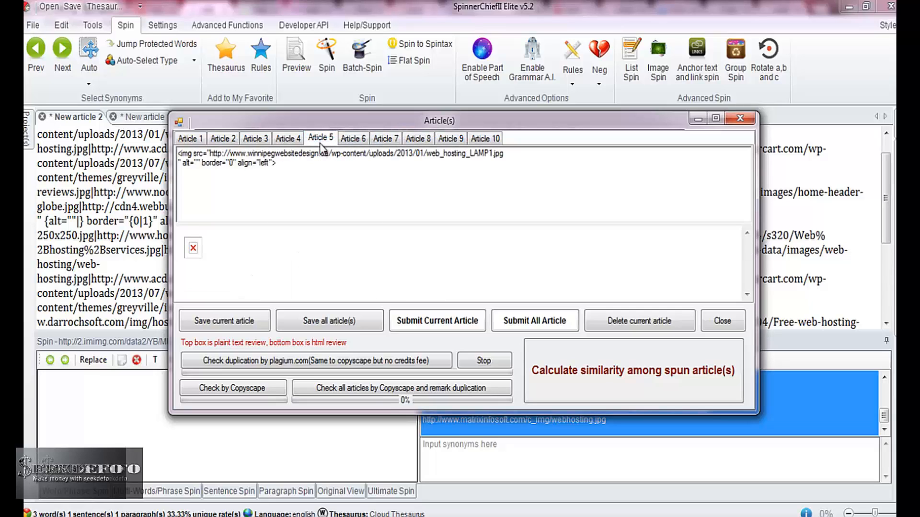
pyautogui.click(290, 139)
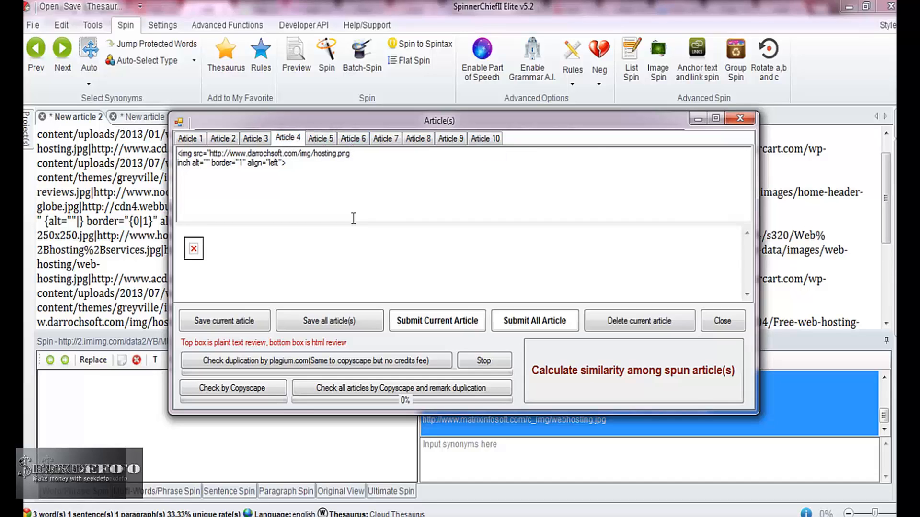
pyautogui.click(740, 120)
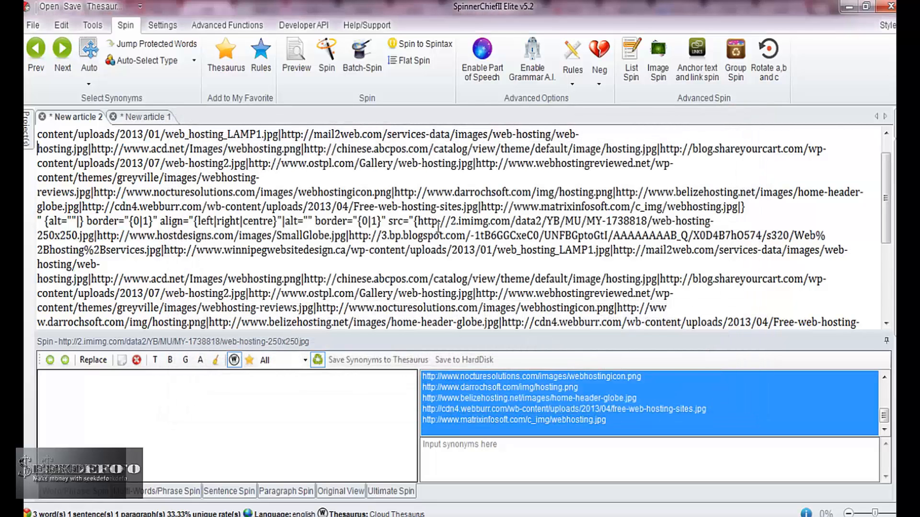
pyautogui.press('Up')
# Switch to ScrapeBox and open the Google Image Grabber add-on
pyautogui.click(558, 516)
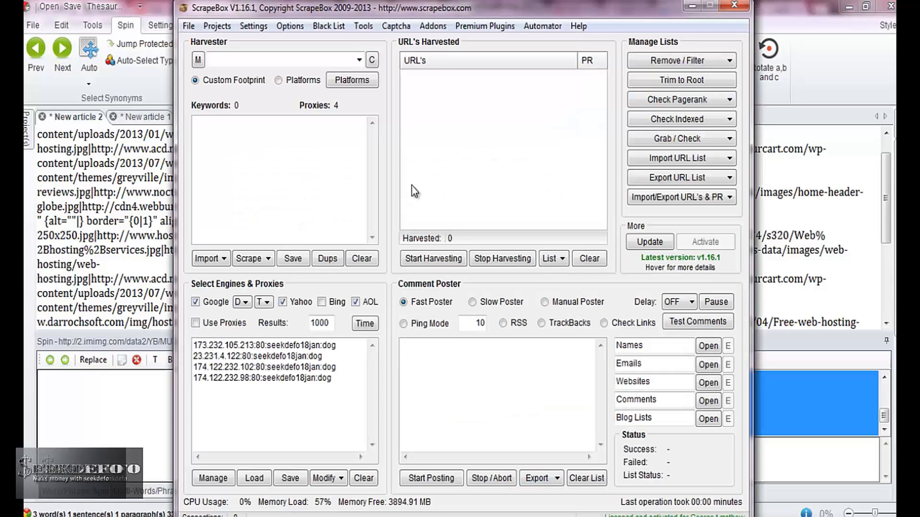
pyautogui.click(433, 27)
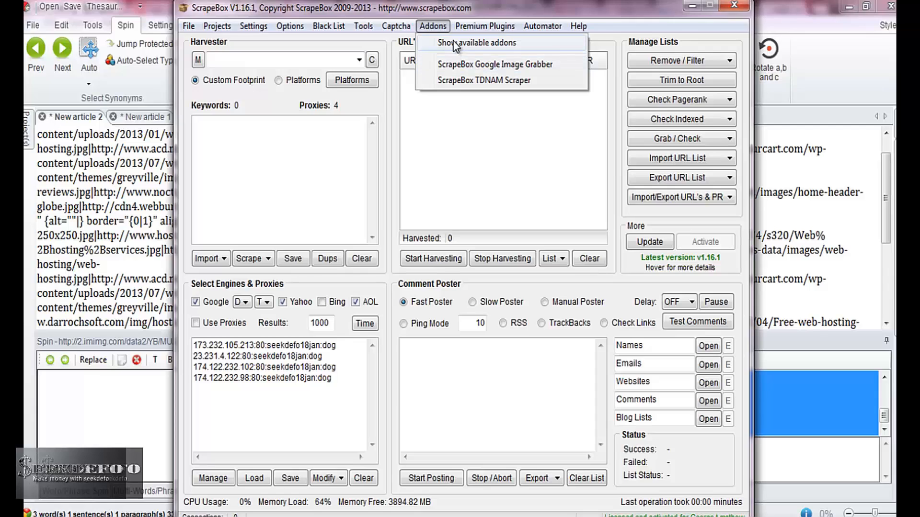
pyautogui.click(460, 66)
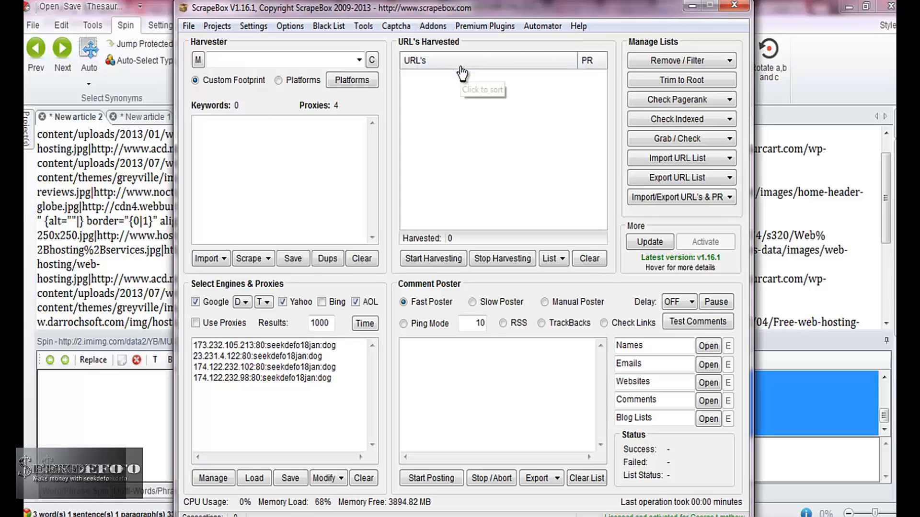
# Locate image URLs for the keyword web hosting, grabbing 50 images per keyword in the Small size
pyautogui.click(297, 195)
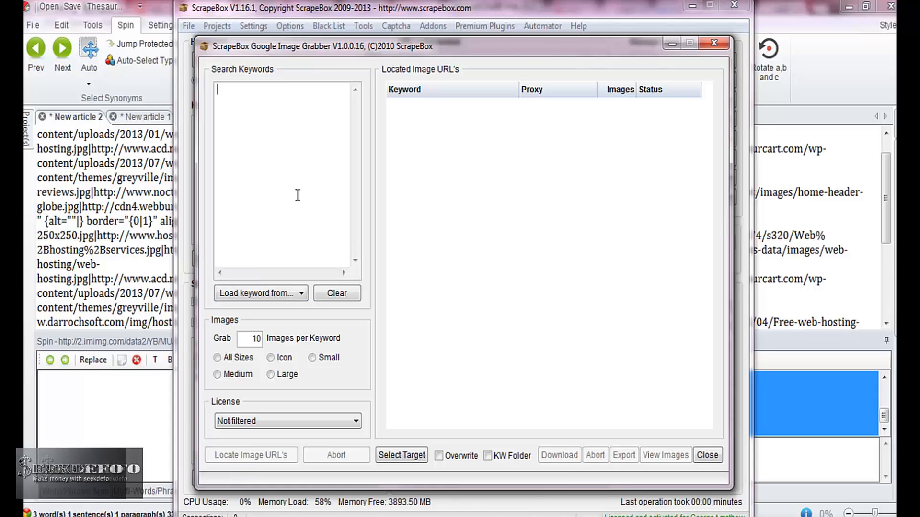
pyautogui.write('web hosting')
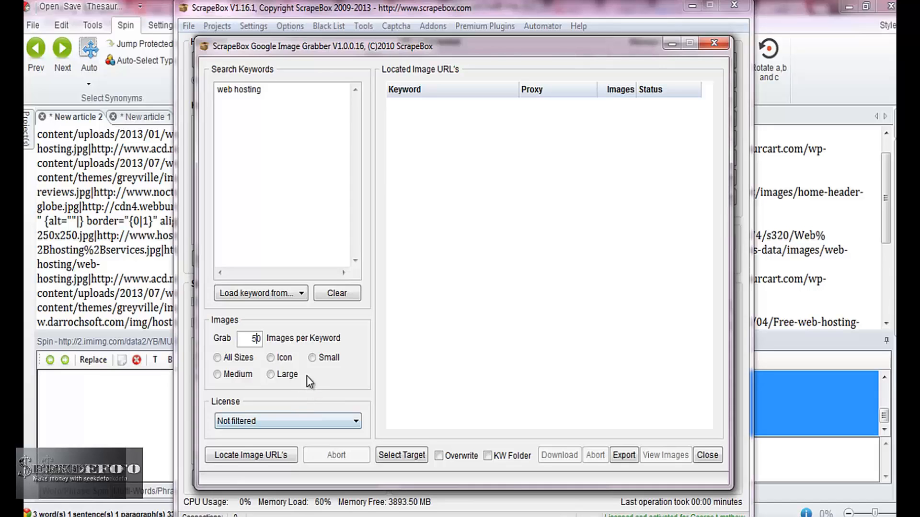
pyautogui.click(313, 358)
pyautogui.click(283, 460)
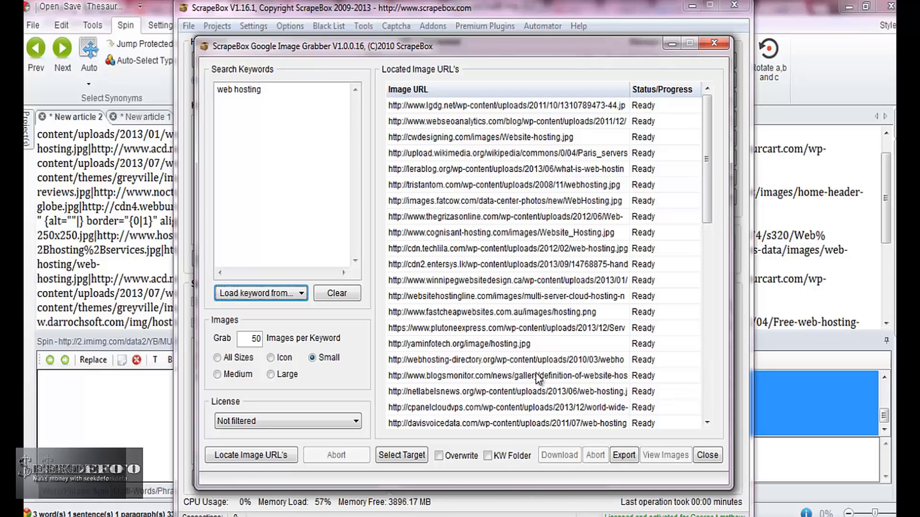
# Export the located image URLs as a text file named images tut in the Article spinning tutorial folder
pyautogui.click(618, 454)
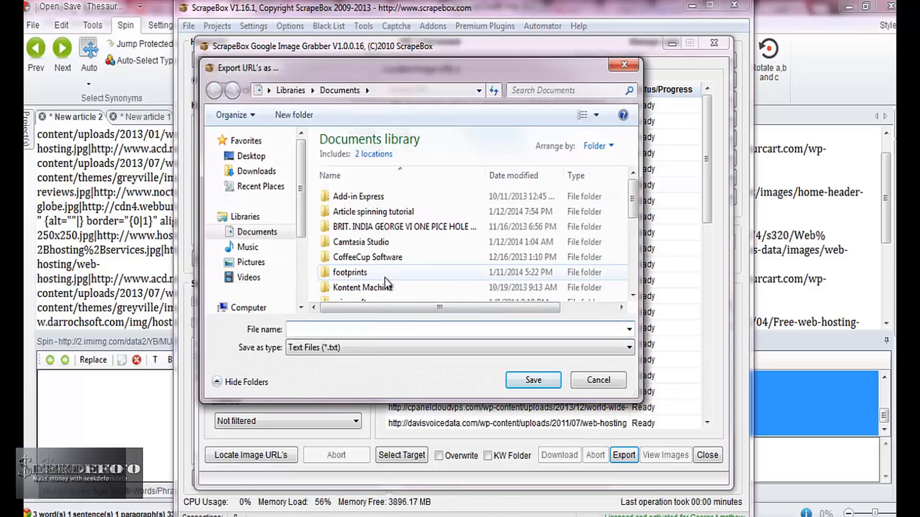
pyautogui.write('art')
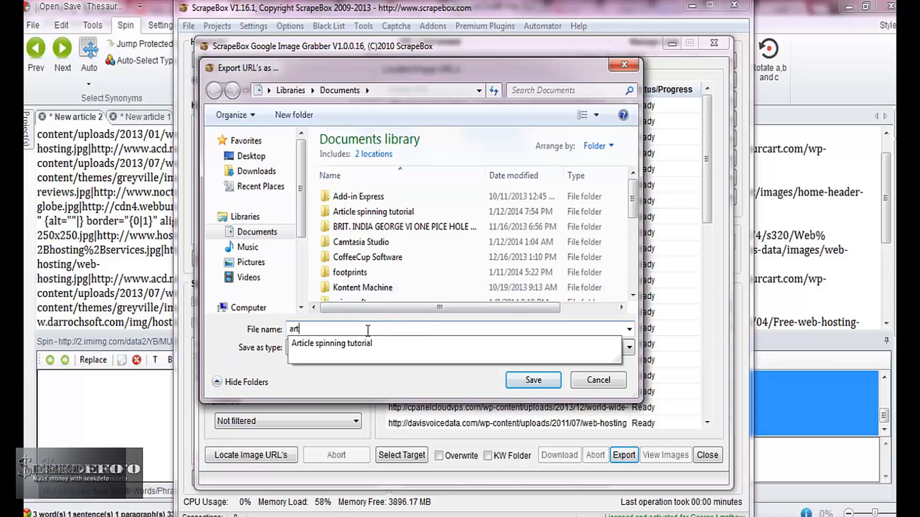
pyautogui.press('Down')
pyautogui.press('Return')
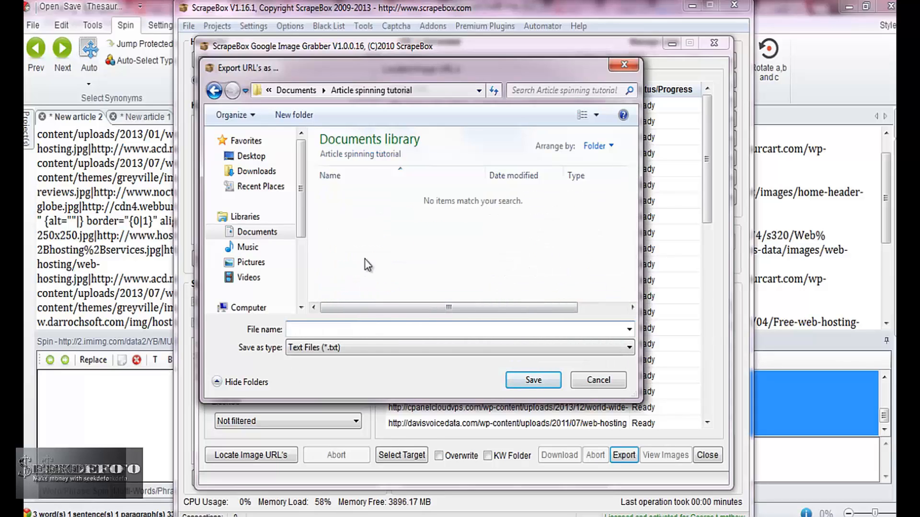
pyautogui.write('images tut')
pyautogui.press('Return')
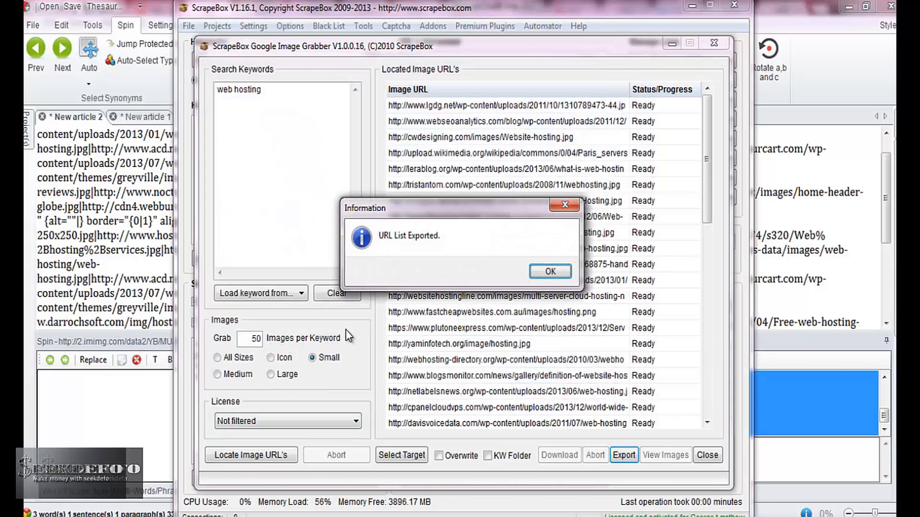
pyautogui.click(550, 269)
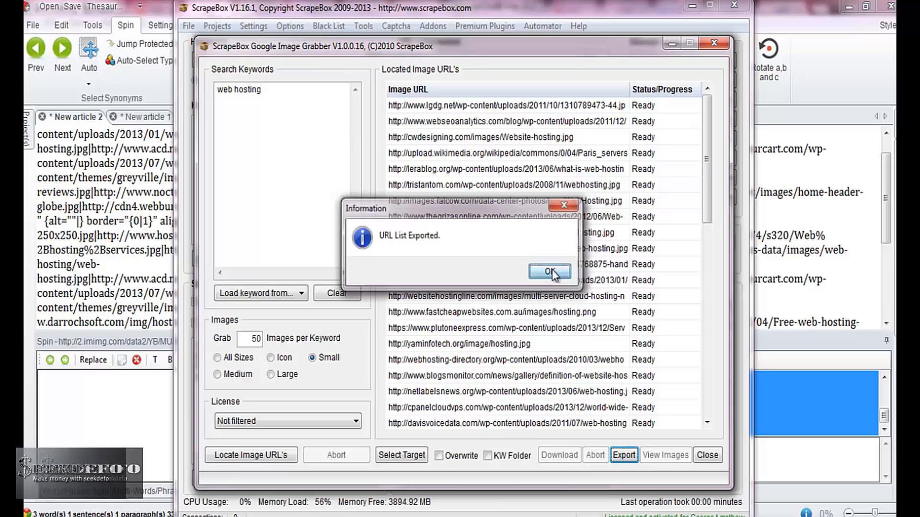
# Minimize the image grabber and scrape keyword suggestions for web hosting with the Keyword Scraper
pyautogui.click(671, 45)
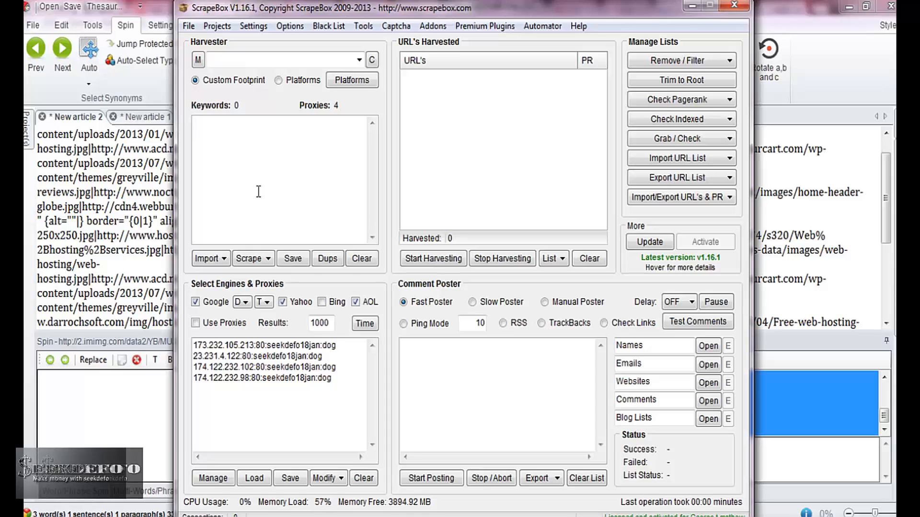
pyautogui.click(263, 259)
pyautogui.click(276, 279)
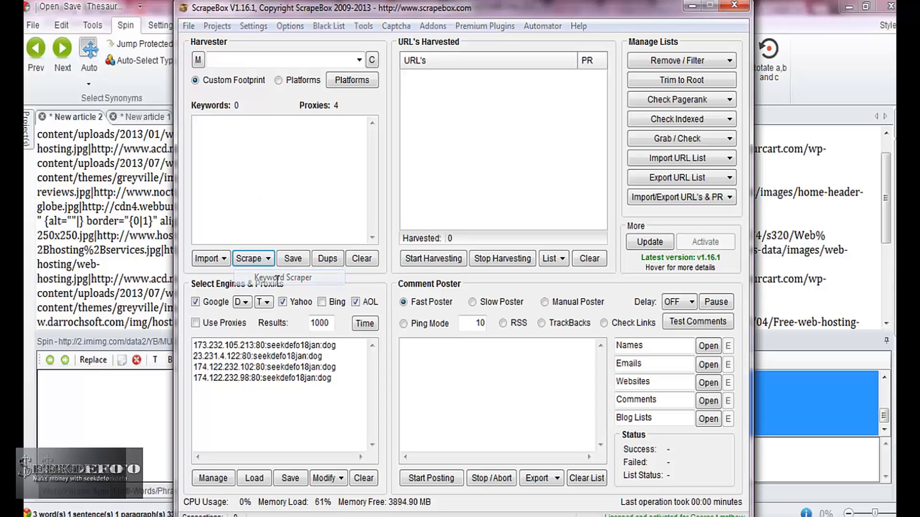
pyautogui.write('web hosting')
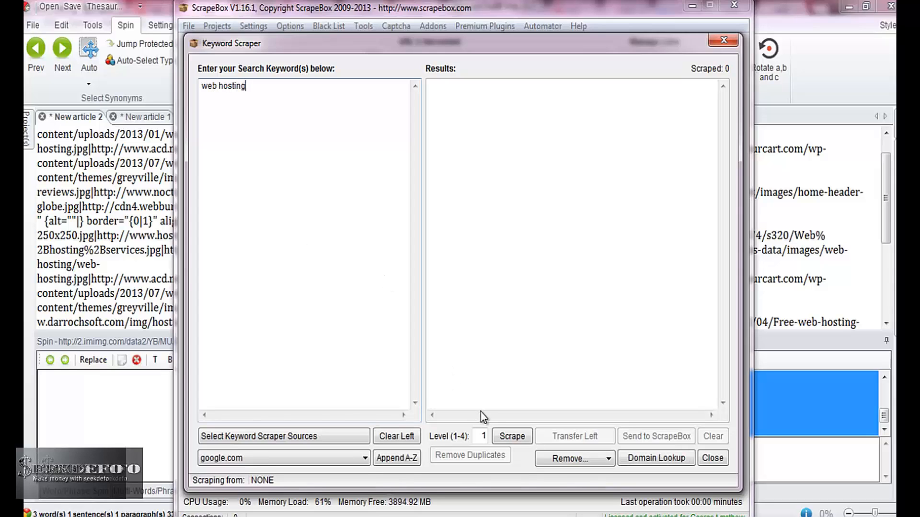
pyautogui.click(511, 436)
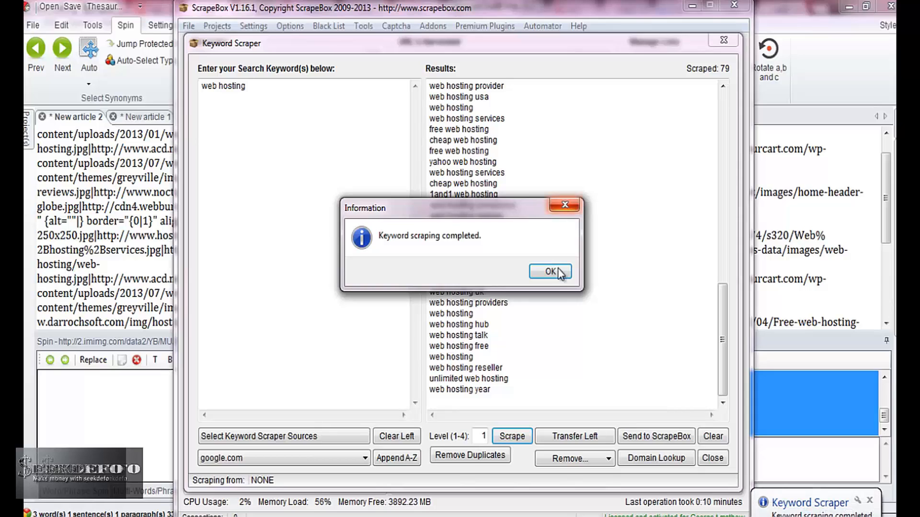
pyautogui.click(550, 271)
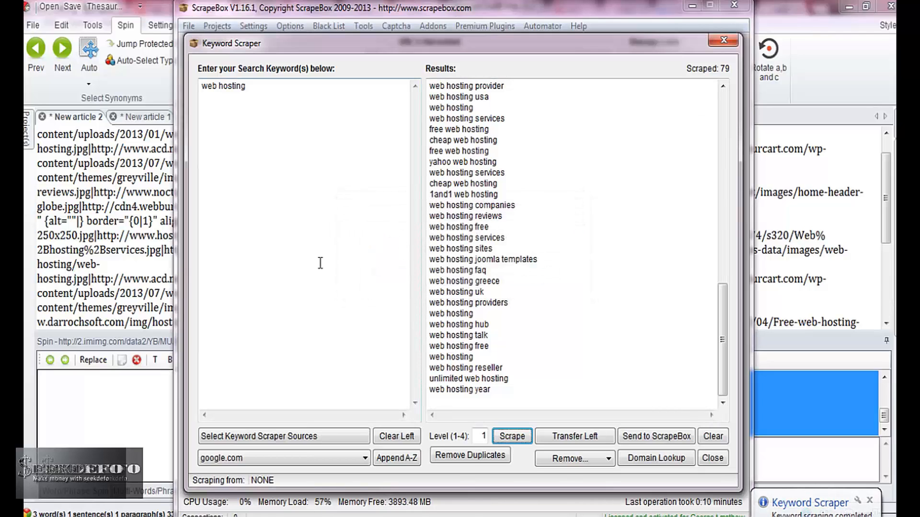
# Copy all the scraped keywords, close the Keyword Scraper, and switch back to SpinnerChief
pyautogui.click(530, 258)
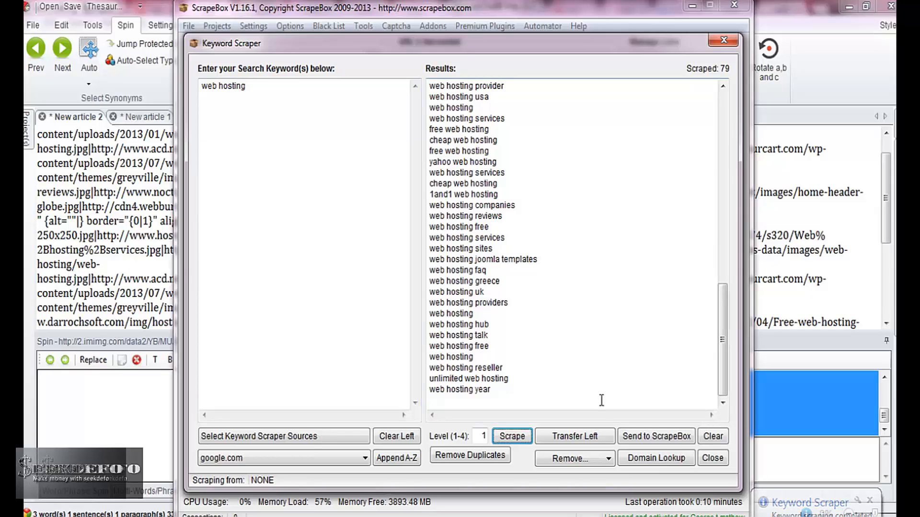
pyautogui.click(563, 361)
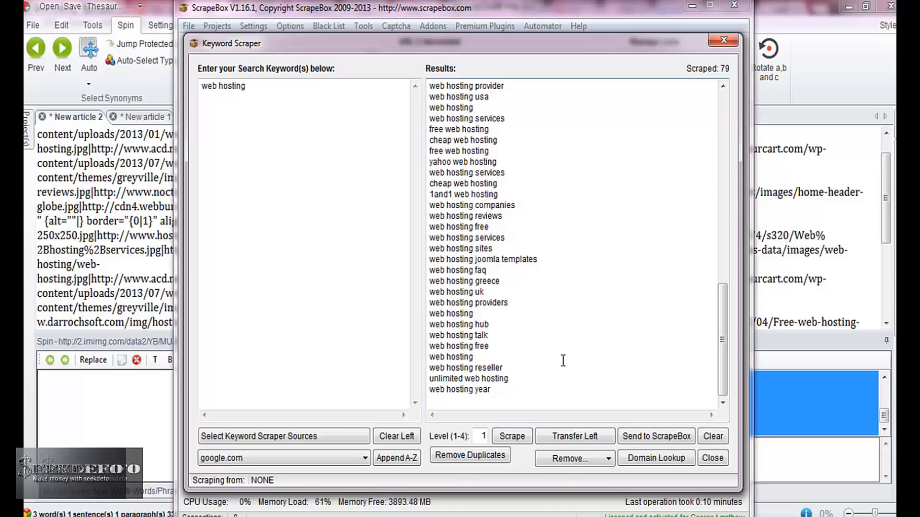
pyautogui.hotkey('ctrl', 'a')
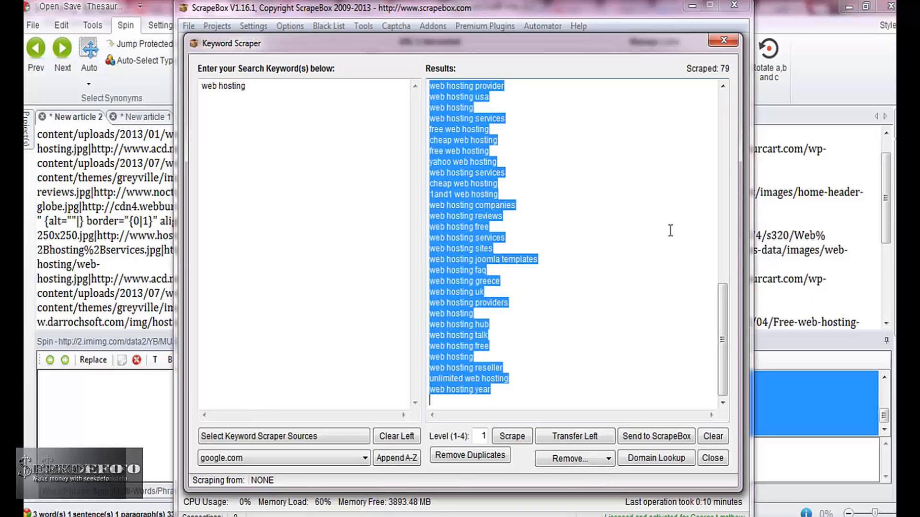
pyautogui.click(730, 42)
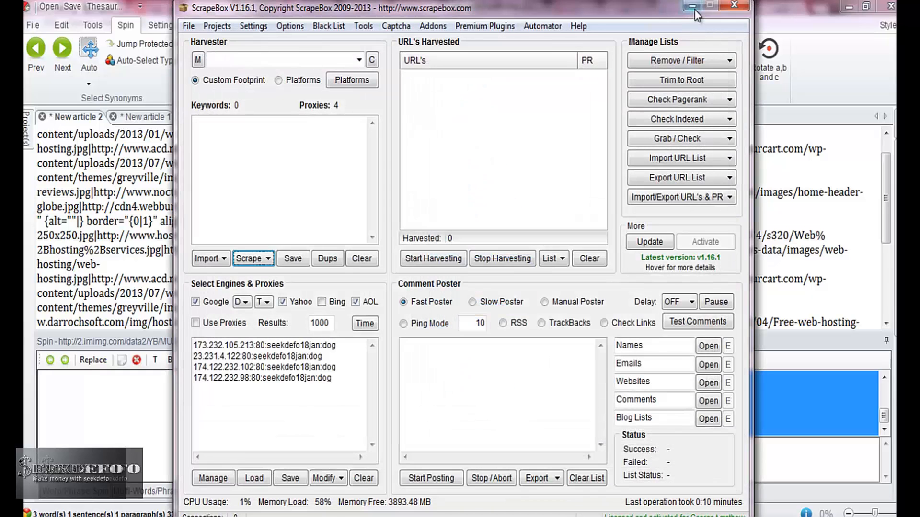
pyautogui.click(692, 6)
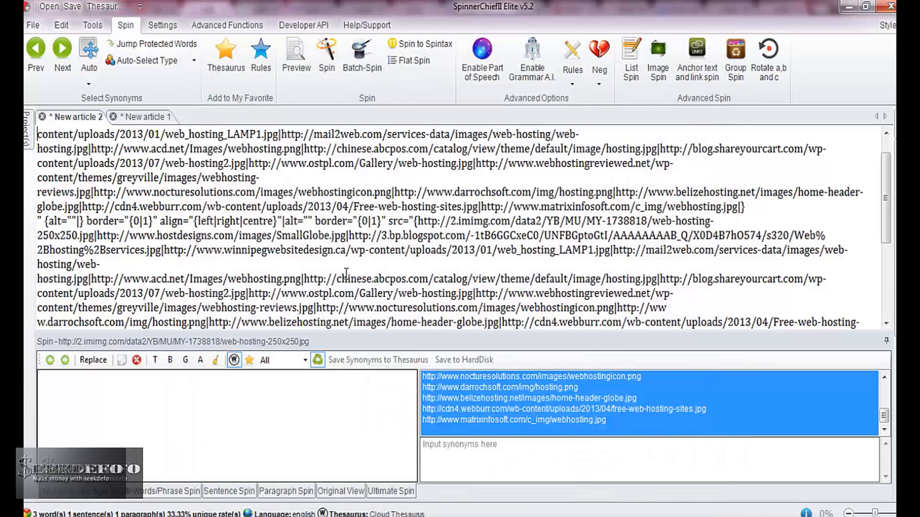
# Convert the copied keyword list to spintax with List Spin, and take the inserted block back out of the image URLs
pyautogui.click(626, 79)
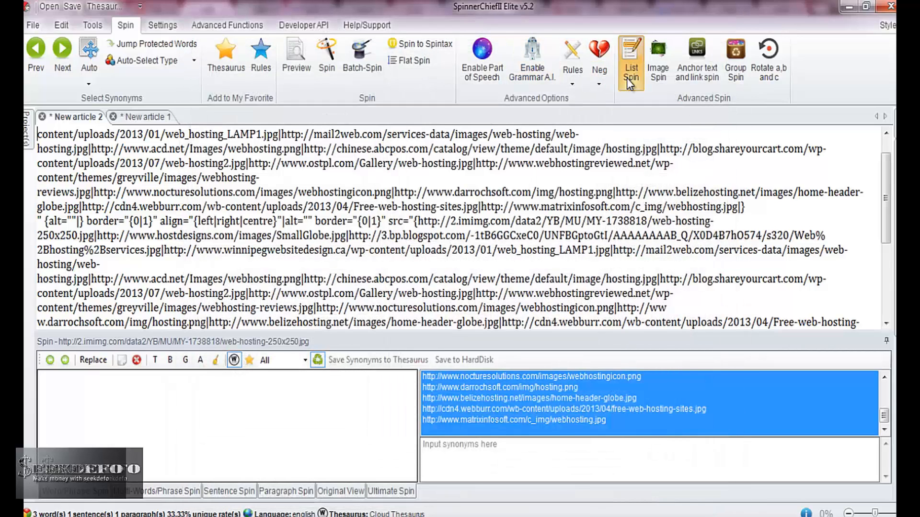
pyautogui.write('web hosting reviews web hosting free web hosting services web hosting sites web hosting joomla templates web hosting faq web hosting greece web hosting uk web hosting providers web hosting web hosting hub web hosting talk web hosting free web hosting web hosting reseller unlimited web hosting web hosting year')
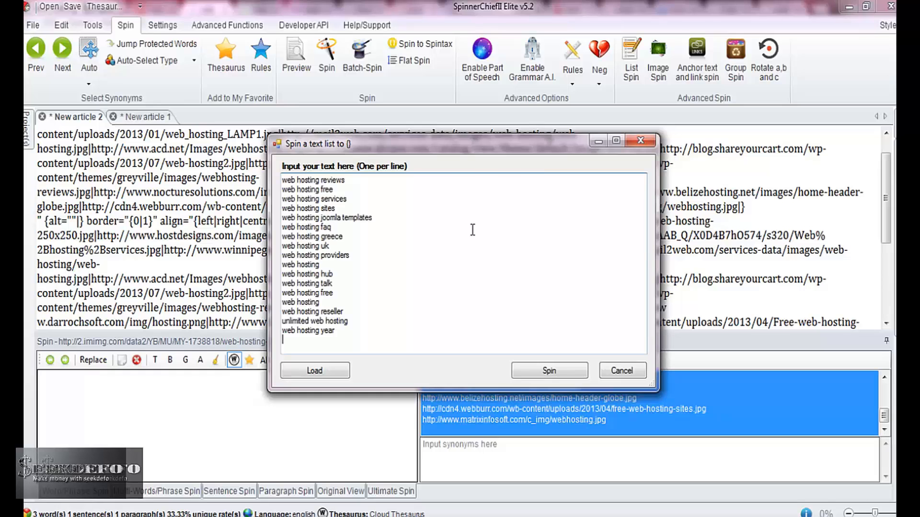
pyautogui.click(536, 372)
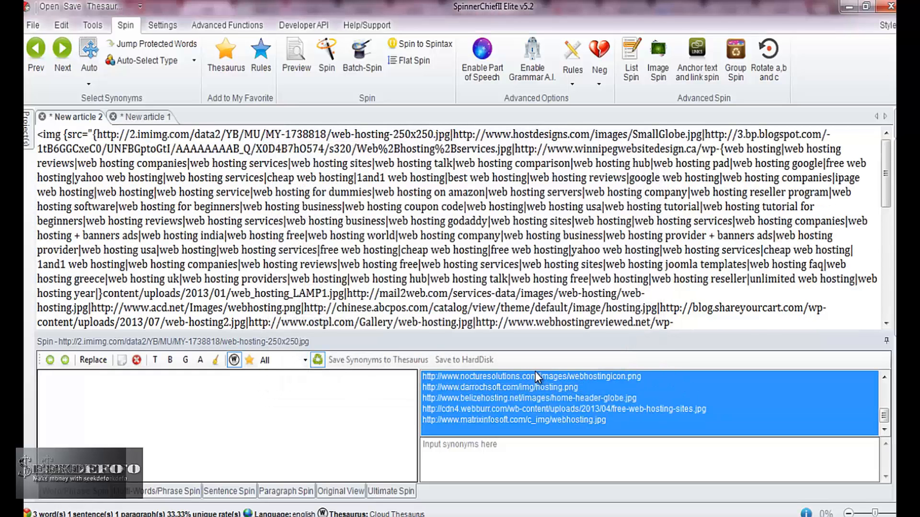
pyautogui.hotkey('ctrl', 'z')
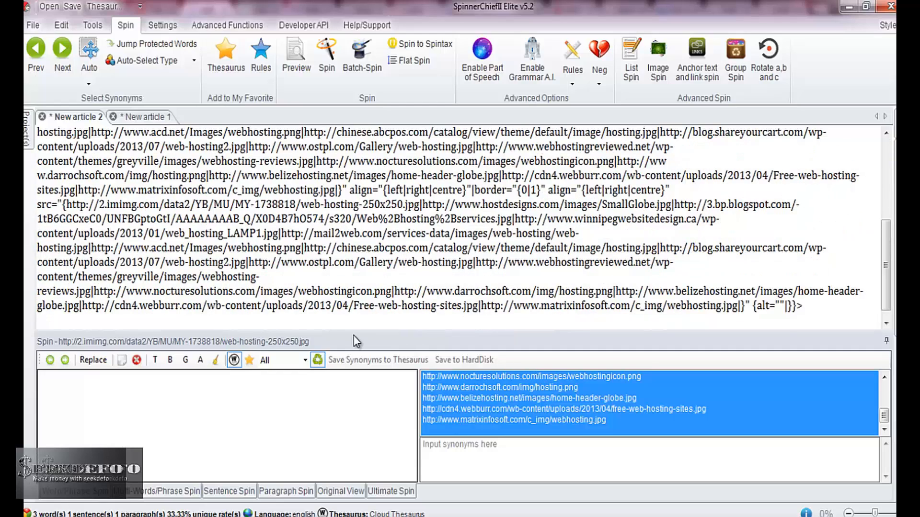
pyautogui.scroll(5, 352, 285)
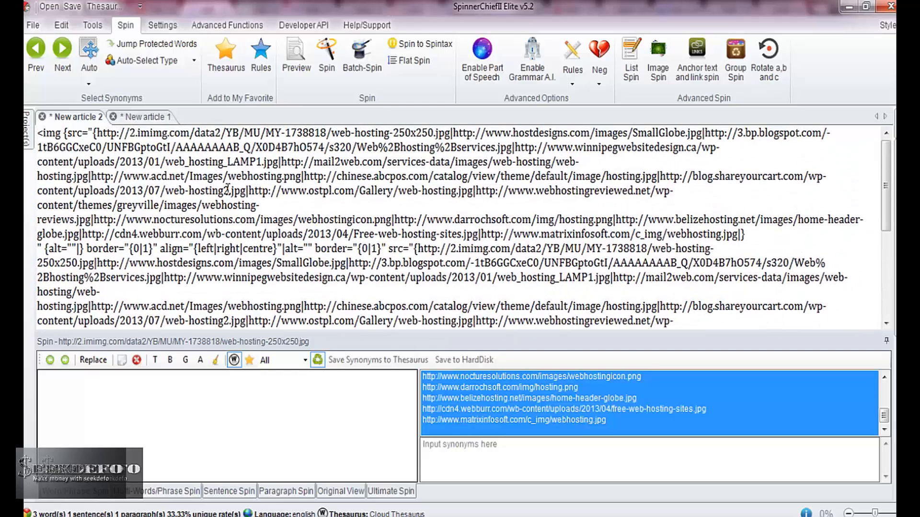
# Paste the keyword spintax between the quotes of the empty alt attribute that starts the second image variant, followed by a line break
pyautogui.click(304, 248)
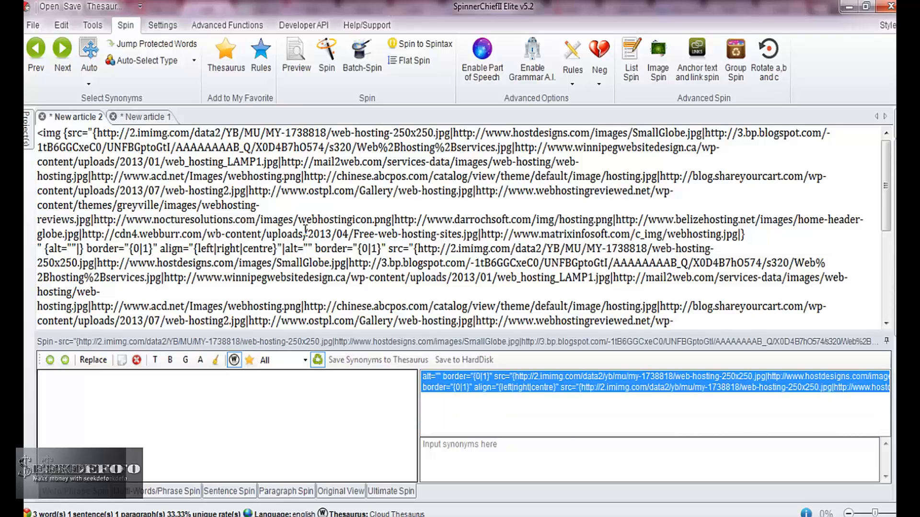
pyautogui.write('{web hosting|web hosting reviews|web hosting companies|web hosting services|web hosting sites|web hosting talk|web hosting comparison|web hosting hub|web hosting pad|web hosting google|free web hosting|yahoo web hosting|web hosting services|cheap web hosting|1and1 web hosting|best web hosting|web hosting reviews|google web hosting|web hosting companies|ipage web hosting|web hosting|web hosting service|web hosting for dummies|web hosting on amazon|web hosting servers|web hosting company|web hosting reseller program|web hosting software|web hosting for beginners|web hosting business|web hosting coupon code|web hosting|web hosting usa|web hosting tutorial|web hosting tutorial for beginners|web hosting reviews|web hosting services|web hosting business|web hosting godaddy|web hosting sites|web hosting|web hosting services|web hosting companies|web hosting + banners ads|web hosting india|web hosting free|web hosting world|web hosting company|web hosting business|web hosting provider + banners ads|web hosting provider|web hosting usa|web hosting|web hosting services|free web hosting|cheap web hosting|free web hosting|yahoo web hosting|web hosting services|cheap web hosting|1and1 web hosting|web hosting companies|web hosting reviews|web hosting free|web hosting services|web hosting sites|web hosting joomla templates|web hosting faq|web hosting greece|web hosting uk|web hosting providers|web hosting|web hosting hub|web hosting talk|web hosting free|web hosting|web hosting reseller|unlimited web hosting|web hosting year|}')
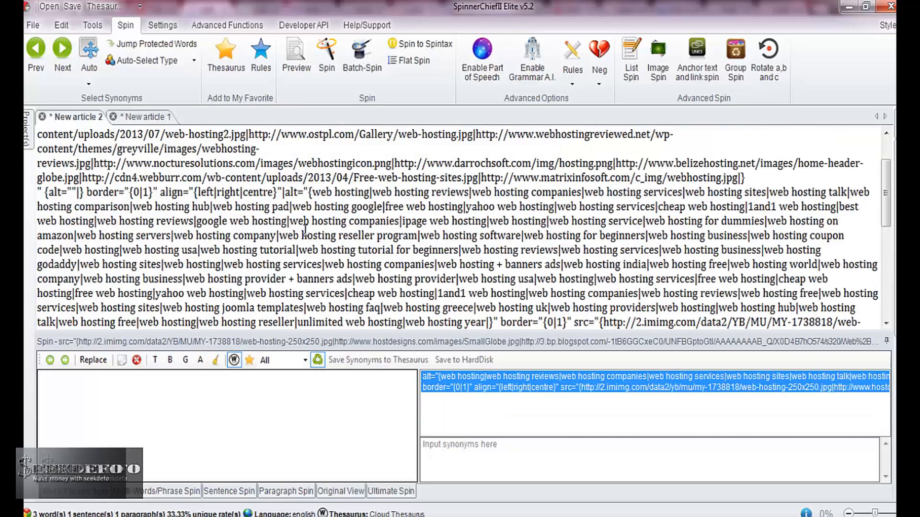
pyautogui.press('Return')
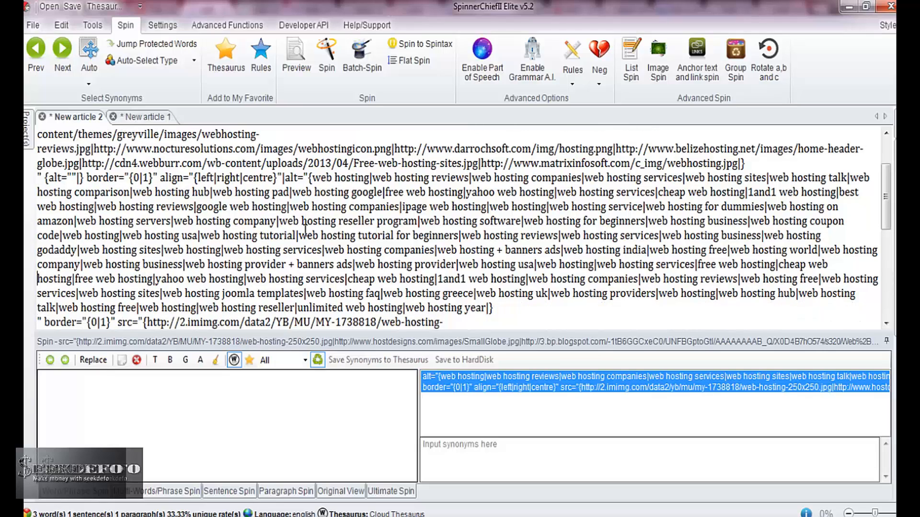
# Check the rest of the image spintax down to the closing tag for alt attributes that are still empty
pyautogui.click(305, 229)
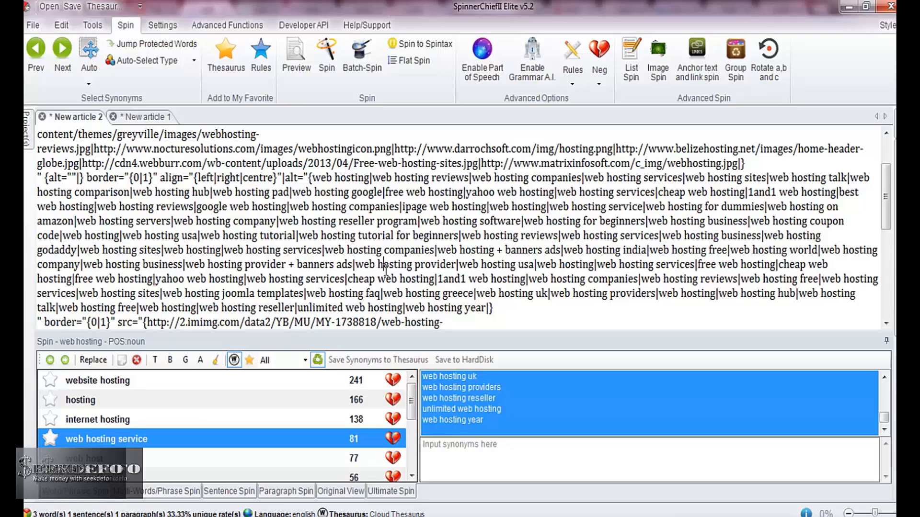
pyautogui.press('Right')
pyautogui.press('Right')
pyautogui.press('Right')
pyautogui.press('Right')
pyautogui.press('Right')
pyautogui.press('Right')
pyautogui.press('Right')
pyautogui.press('Right')
pyautogui.press('Right')
pyautogui.press('Right')
pyautogui.press('Right')
pyautogui.press('Right')
pyautogui.press('Right')
pyautogui.press('Right')
pyautogui.press('Right')
pyautogui.press('Right')
pyautogui.press('Right')
pyautogui.press('Right')
pyautogui.press('Right')
pyautogui.press('Down')
pyautogui.press('Down')
pyautogui.press('Down')
pyautogui.press('Down')
pyautogui.press('Down')
pyautogui.press('Down')
pyautogui.press('Down')
pyautogui.press('Down')
pyautogui.press('Down')
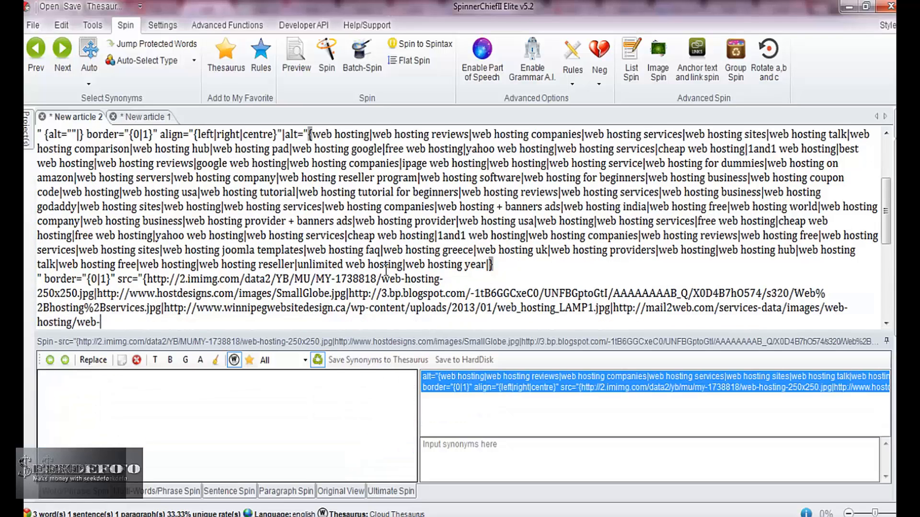
pyautogui.press('Down')
pyautogui.press('Down')
pyautogui.press('Down')
pyautogui.press('Down')
pyautogui.press('Down')
pyautogui.press('Down')
pyautogui.press('Down')
pyautogui.press('Down')
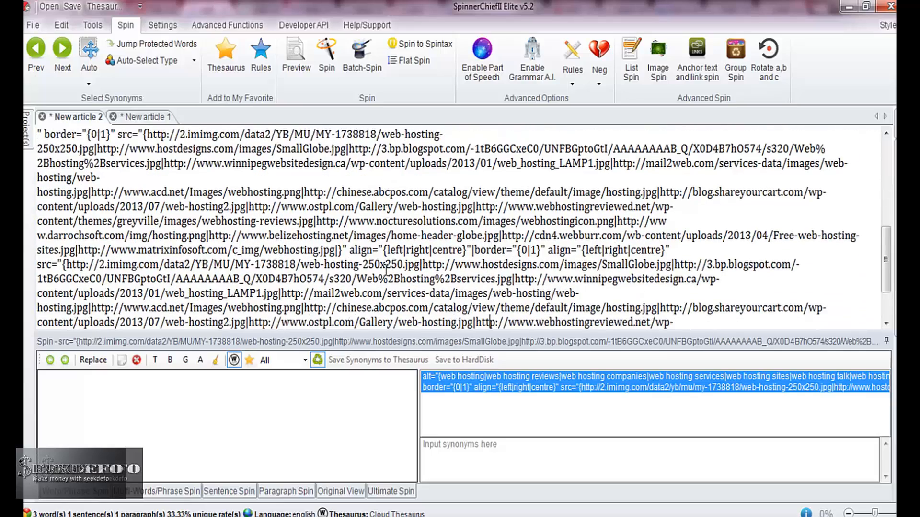
pyautogui.press('Down')
pyautogui.press('Down')
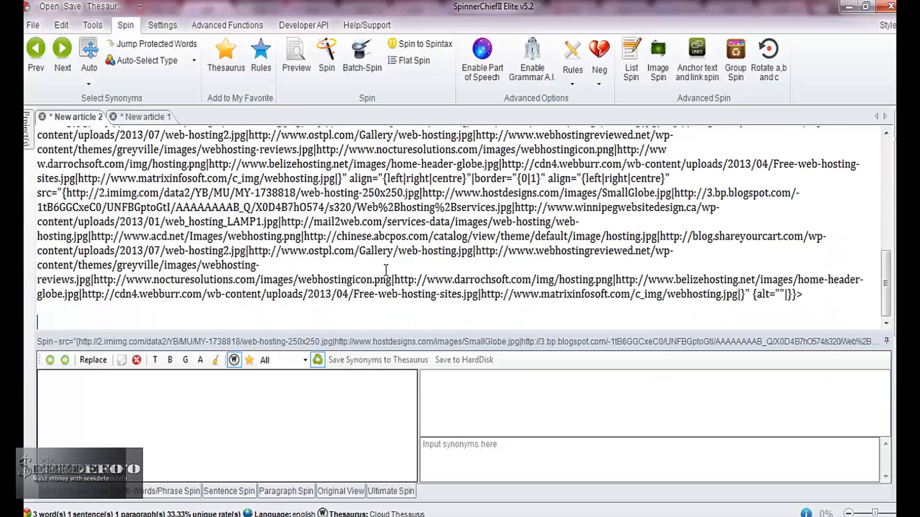
# Paste the keyword spintax into the empty alt attribute of the first image variant, followed by a line break
pyautogui.press('Up')
pyautogui.press('Up')
pyautogui.press('Up')
pyautogui.press('Up')
pyautogui.press('Up')
pyautogui.press('Up')
pyautogui.press('Up')
pyautogui.press('Up')
pyautogui.press('Up')
pyautogui.press('Up')
pyautogui.press('Up')
pyautogui.press('Up')
pyautogui.press('Up')
pyautogui.press('Up')
pyautogui.press('Up')
pyautogui.press('Up')
pyautogui.press('Up')
pyautogui.press('Up')
pyautogui.press('Up')
pyautogui.press('Up')
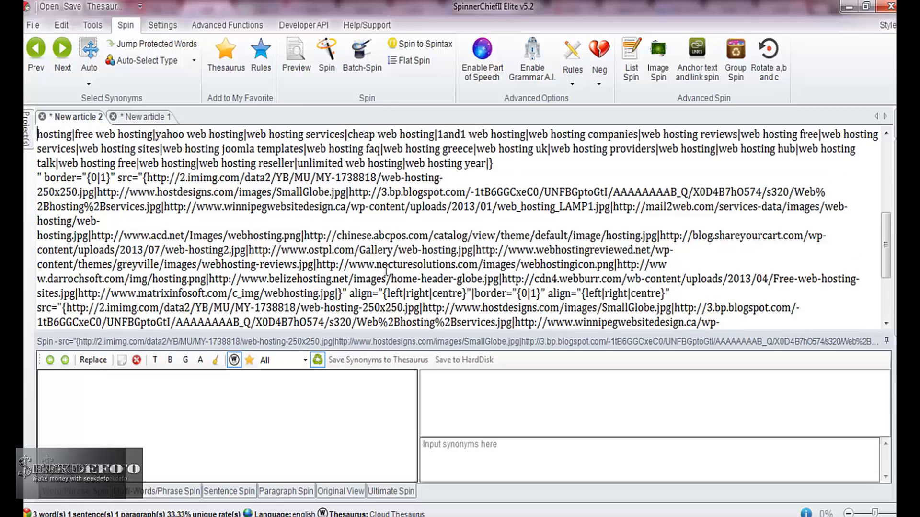
pyautogui.press('Up')
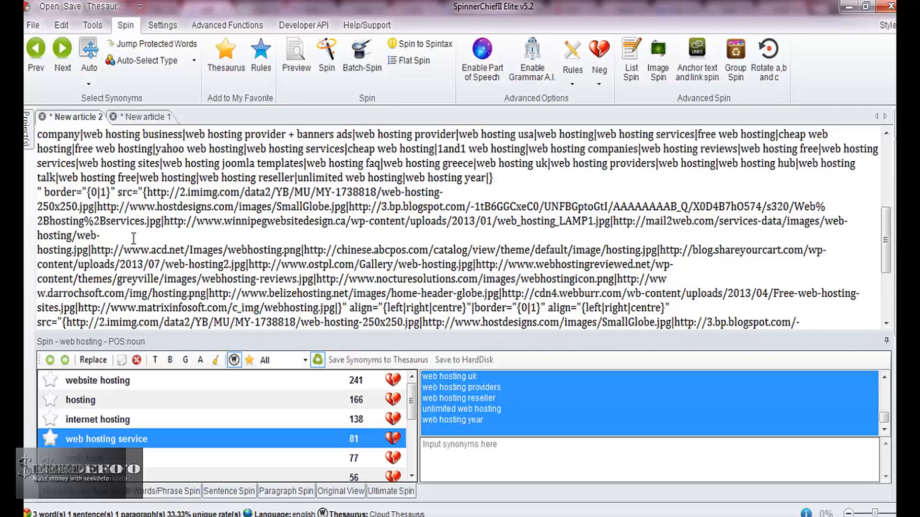
pyautogui.press('Up')
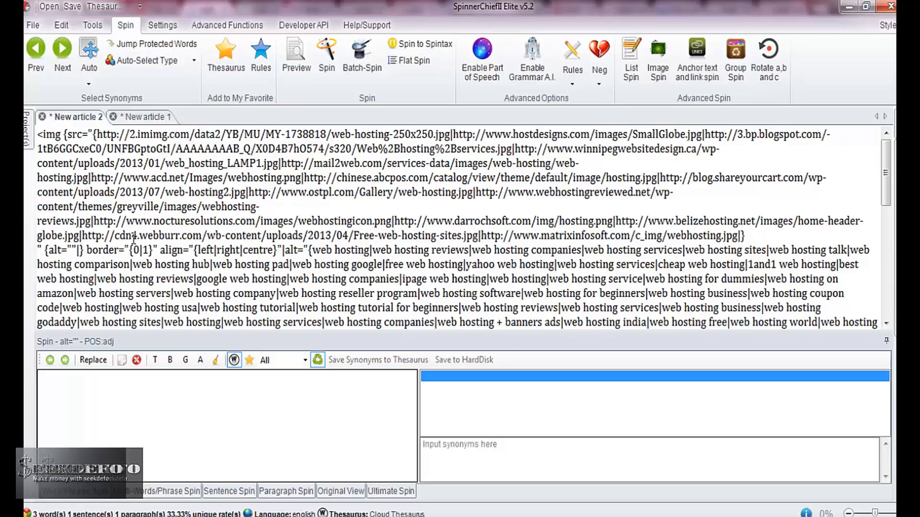
pyautogui.write('{web hosting|web hosting reviews|web hosting companies|web hosting services|web hosting sites|web hosting talk|web hosting comparison|web hosting hub|web hosting pad|web hosting google|free web hosting|yahoo web hosting|web hosting services|cheap web hosting|1and1 web hosting|best web hosting|web hosting reviews|google web hosting|web hosting companies|ipage web hosting|web hosting|web hosting service|web hosting for dummies|web hosting on amazon|web hosting servers|web hosting company|web hosting reseller program|web hosting software|web hosting for beginners|web hosting business|web hosting coupon code|web hosting|web hosting usa|web hosting tutorial|web hosting tutorial for beginners|web hosting reviews|web hosting services|web hosting business|web hosting godaddy|web hosting sites|web hosting|web hosting services|web hosting companies|web hosting + banners ads|web hosting india|web hosting free|web hosting world|web hosting company|web hosting business|web hosting provider + banners ads|web hosting provider|web hosting usa|web hosting|web hosting services|free web hosting|cheap web hosting|free web hosting|yahoo web hosting|web hosting services|cheap web hosting|1and1 web hosting|web hosting companies|web hosting reviews|web hosting free|web hosting services|web hosting sites|web hosting joomla templates|web hosting faq|web hosting greece|web hosting uk|web hosting providers|web hosting|web hosting hub|web hosting talk|web hosting free|web hosting|web hosting reseller|unlimited web hosting|web hosting year|}')
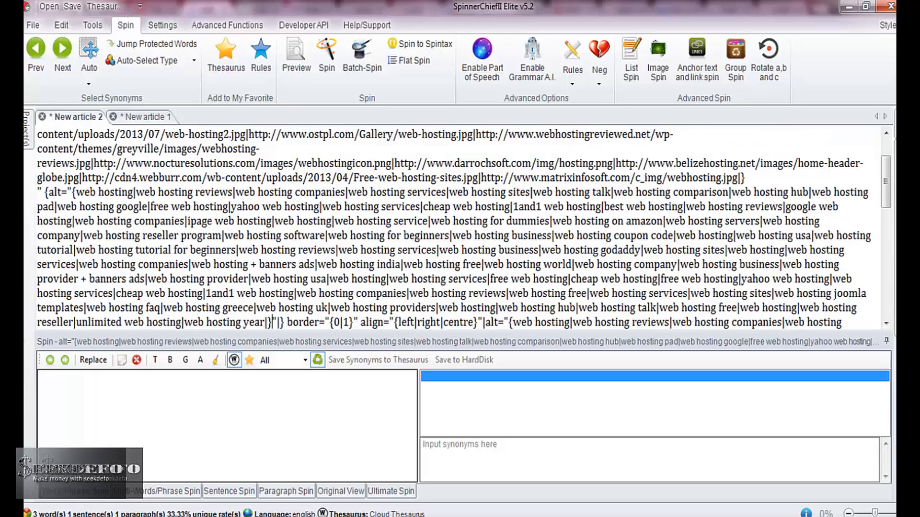
pyautogui.press('Return')
# Paste the keyword spintax into the empty alt attribute at the end of the last image variant, followed by a line break
pyautogui.click(210, 290)
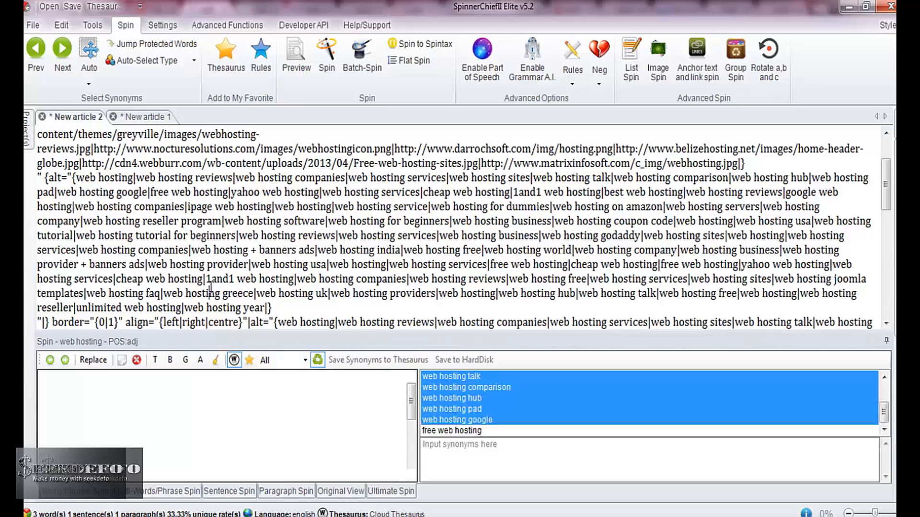
pyautogui.press('Down')
pyautogui.press('Down')
pyautogui.press('Down')
pyautogui.press('Down')
pyautogui.press('Down')
pyautogui.press('Down')
pyautogui.press('Down')
pyautogui.press('Down')
pyautogui.press('Down')
pyautogui.press('Down')
pyautogui.press('Down')
pyautogui.press('Down')
pyautogui.press('Down')
pyautogui.press('Down')
pyautogui.press('Down')
pyautogui.press('Down')
pyautogui.press('Down')
pyautogui.press('Down')
pyautogui.press('Down')
pyautogui.press('Down')
pyautogui.press('Down')
pyautogui.press('Down')
pyautogui.press('Down')
pyautogui.press('Down')
pyautogui.press('Down')
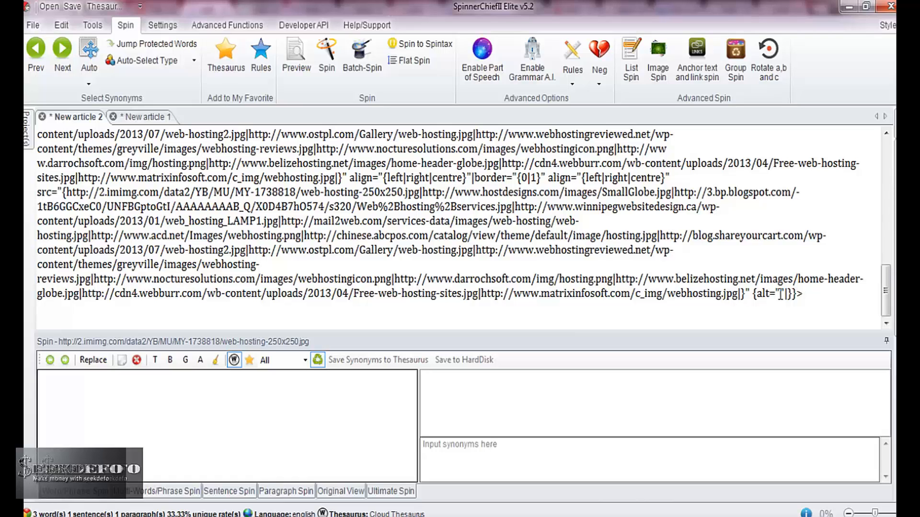
pyautogui.click(780, 293)
pyautogui.write('{web hosting|web hosting reviews|web hosting companies|web hosting services|web hosting sites|web hosting talk|web hosting comparison|web hosting hub|web hosting pad|web hosting google|free web hosting|yahoo web hosting|web hosting services|cheap web hosting|1and1 web hosting|best web hosting|web hosting reviews|google web hosting|web hosting companies|ipage web hosting|web hosting|web hosting service|web hosting for dummies|web hosting on amazon|web hosting servers|web hosting company|web hosting reseller program|web hosting software|web hosting for beginners|web hosting business|web hosting coupon code|web hosting|web hosting usa|web hosting tutorial|web hosting tutorial for beginners|web hosting reviews|web hosting services|web hosting business|web hosting godaddy|web hosting sites|web hosting|web hosting services|web hosting companies|web hosting + banners ads|web hosting india|web hosting free|web hosting world|web hosting company|web hosting business|web hosting provider + banners ads|web hosting provider|web hosting usa|web hosting|web hosting services|free web hosting|cheap web hosting|free web hosting|yahoo web hosting|web hosting services|cheap web hosting|1and1 web hosting|web hosting companies|web hosting reviews|web hosting free|web hosting services|web hosting sites|web hosting joomla templates|web hosting faq|web hosting greece|web hosting uk|web hosting providers|web hosting|web hosting hub|web hosting talk|web hosting free|web hosting|web hosting reseller|unlimited web hosting|web hosting year|}')
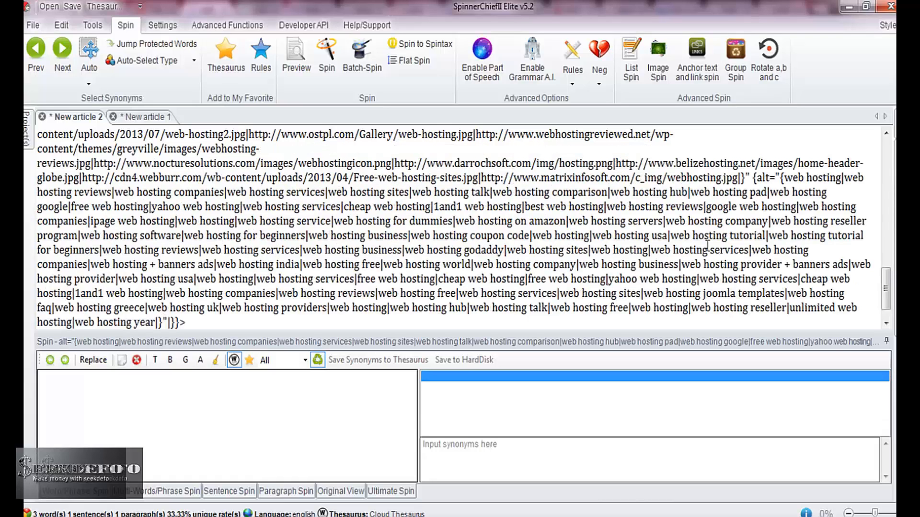
pyautogui.press('Return')
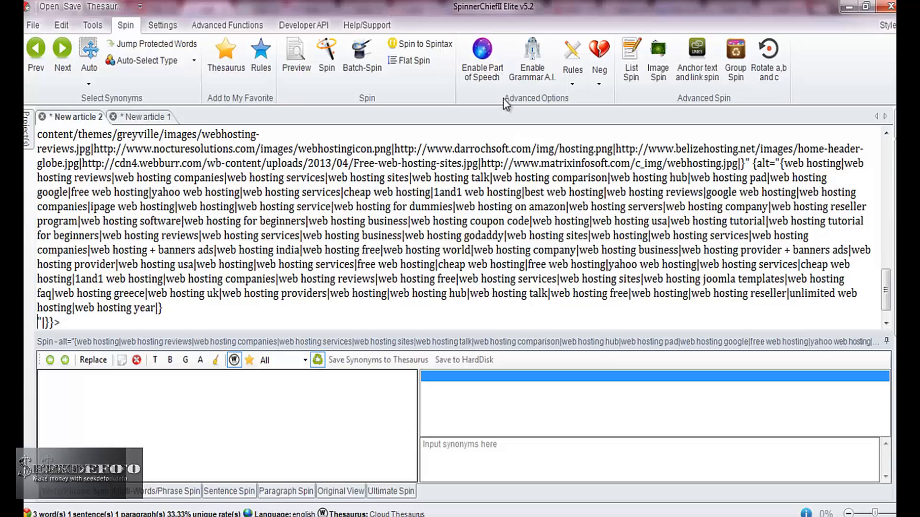
# Spin the image tag into 10 articles and compare the alt text and attribute order in the first four
pyautogui.click(327, 66)
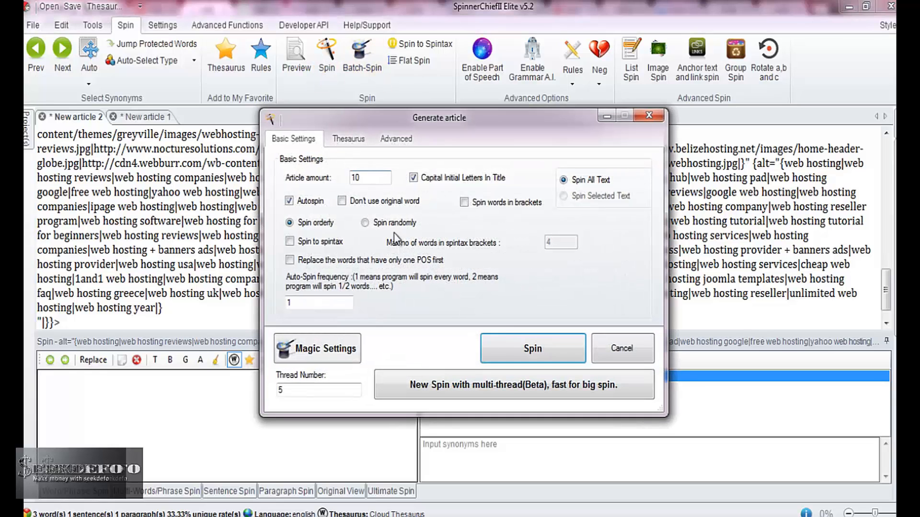
pyautogui.click(526, 348)
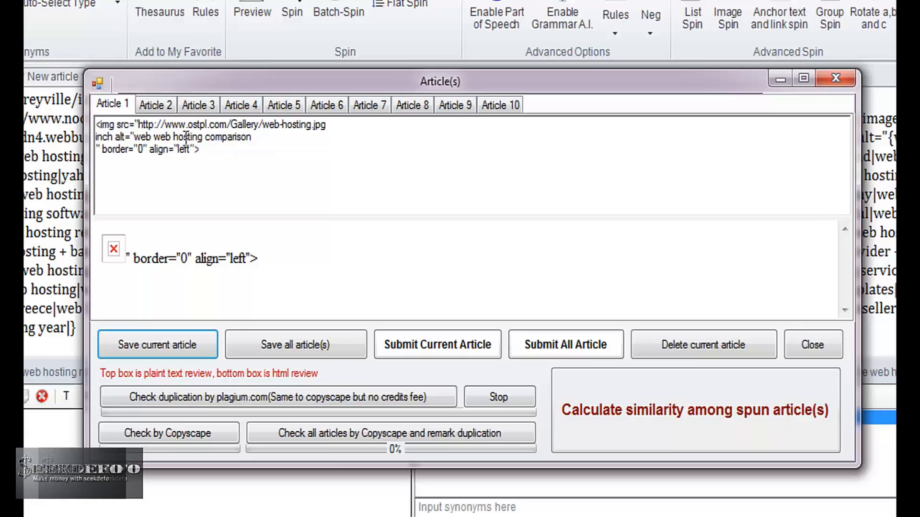
pyautogui.click(163, 106)
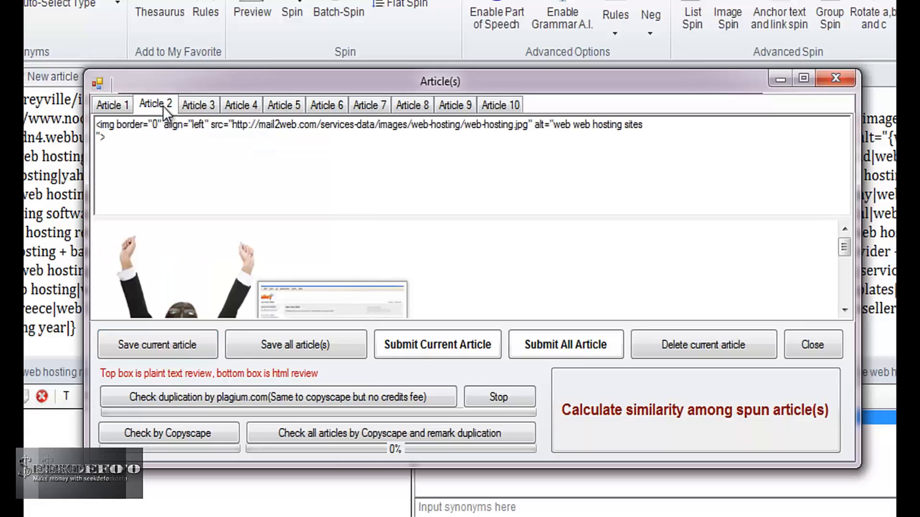
pyautogui.click(192, 110)
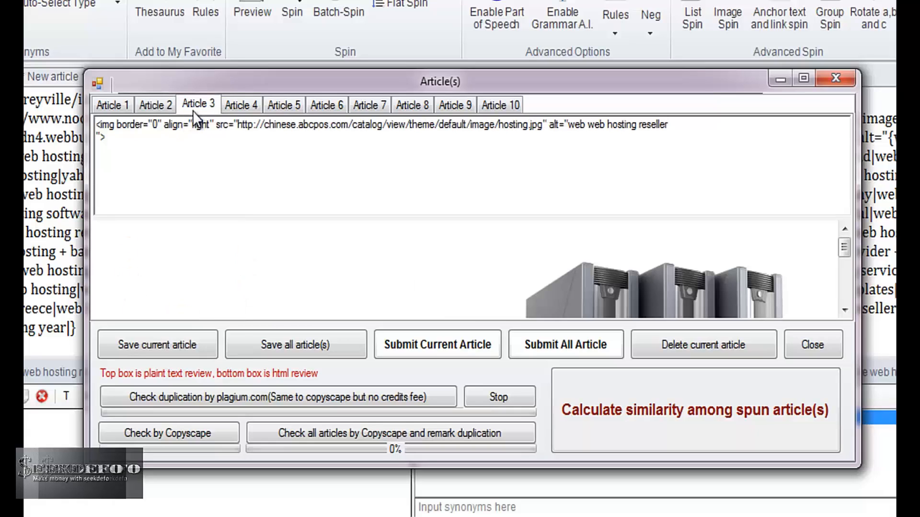
pyautogui.click(229, 108)
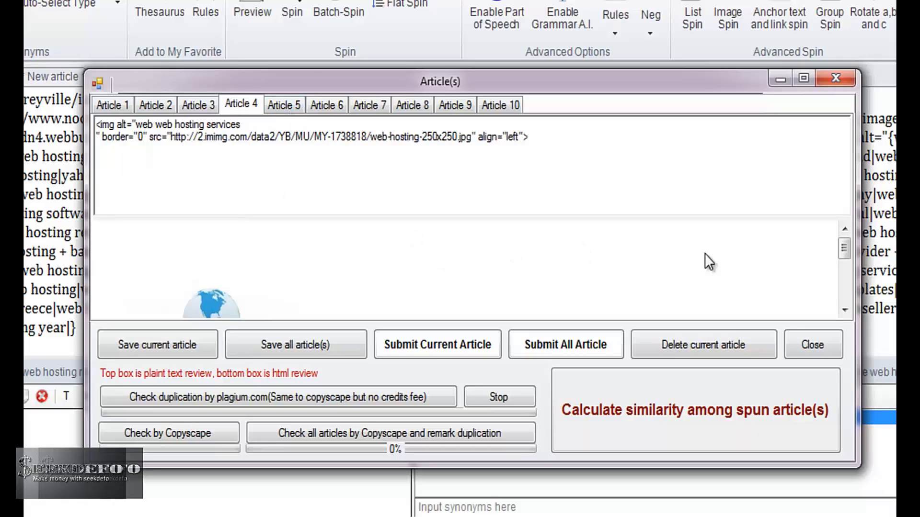
# Review the image preview, alt text and attribute order in spun articles 4 to 10, and close the spun articles
pyautogui.click(841, 274)
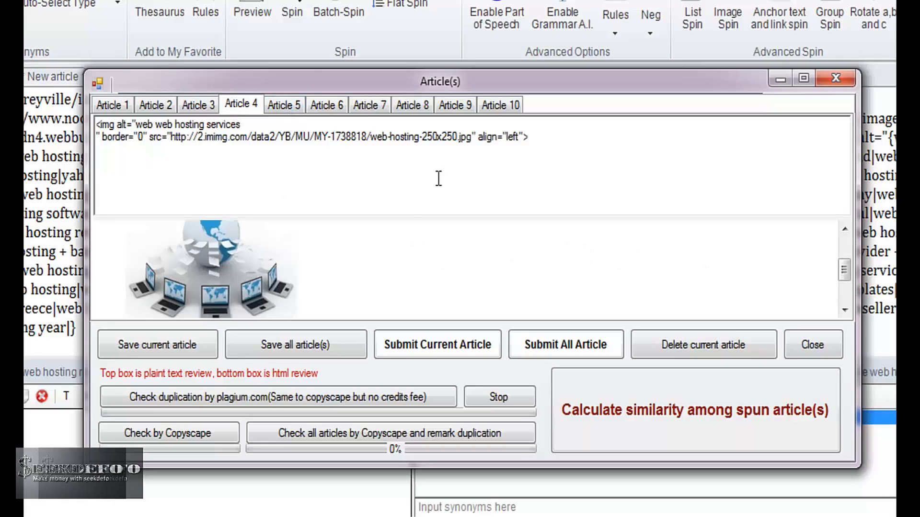
pyautogui.click(278, 108)
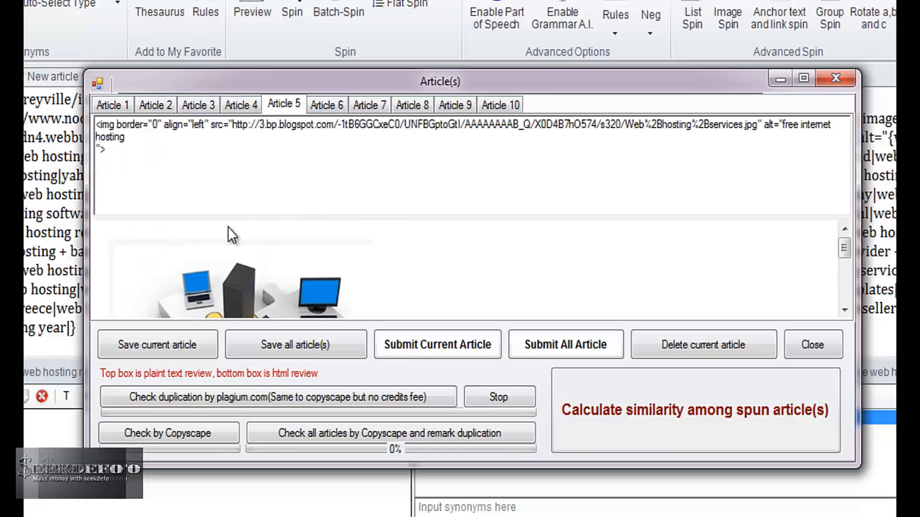
pyautogui.click(336, 103)
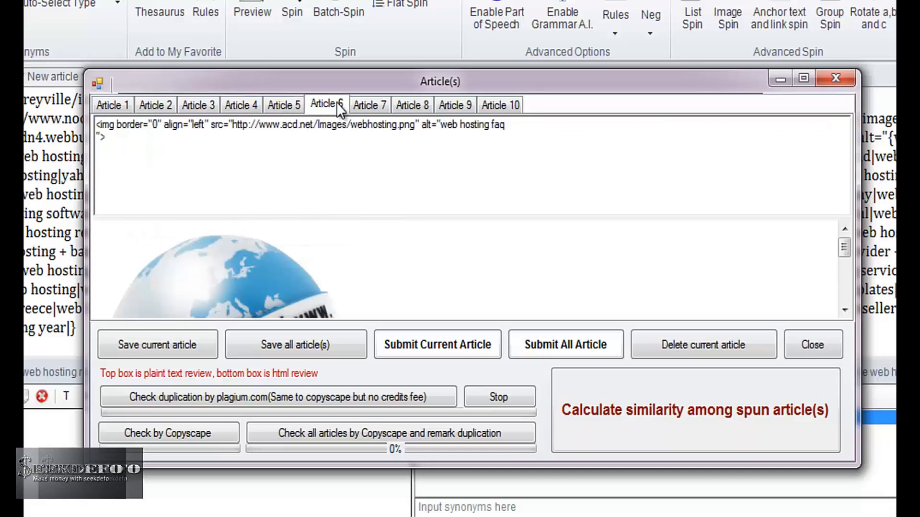
pyautogui.click(363, 105)
pyautogui.click(400, 106)
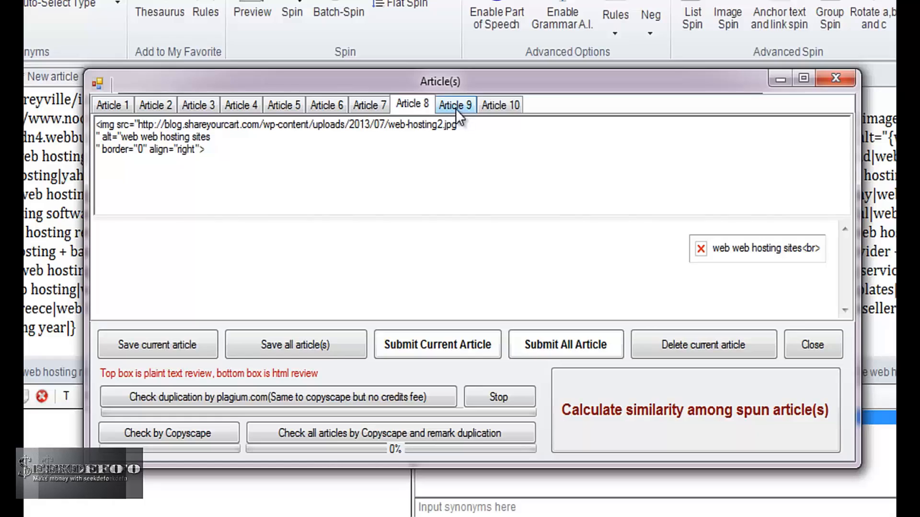
pyautogui.click(510, 109)
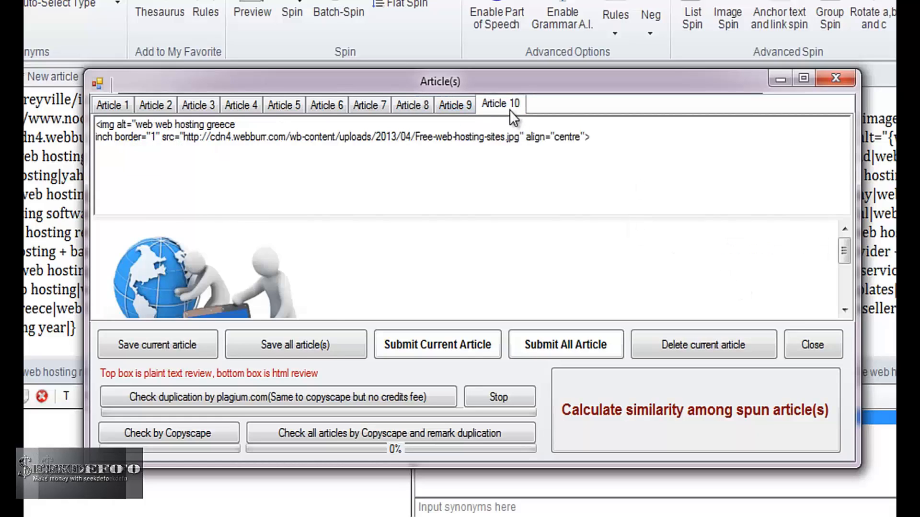
pyautogui.click(446, 107)
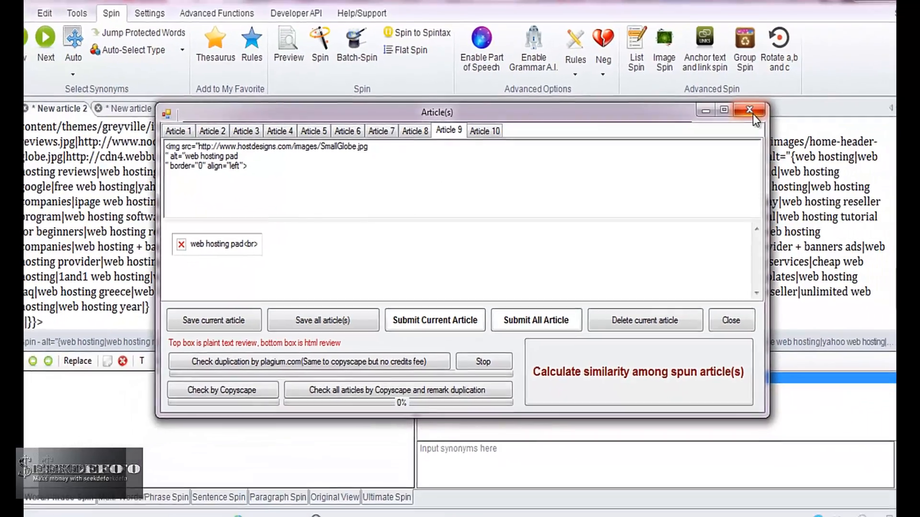
pyautogui.click(750, 111)
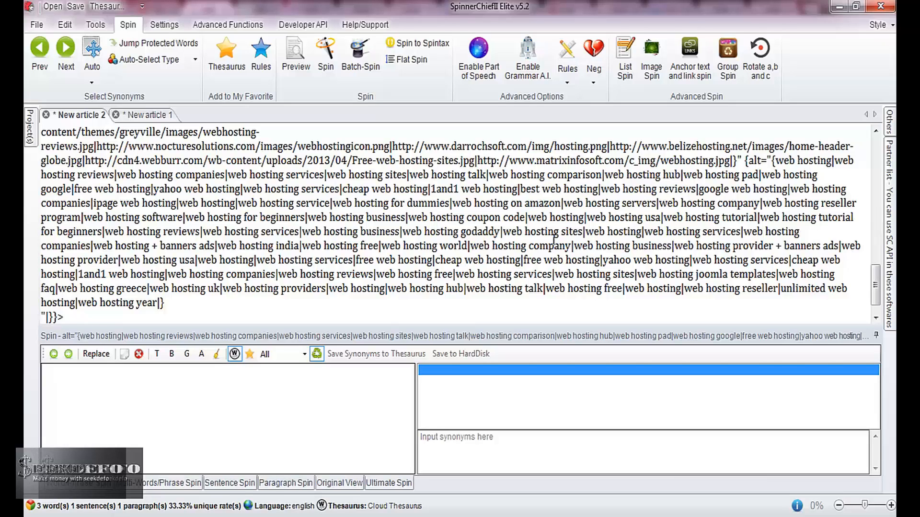
# Look at the Bluehost article, return to the image spintax document and open the file commands
pyautogui.hotkey('ctrl', 'z')
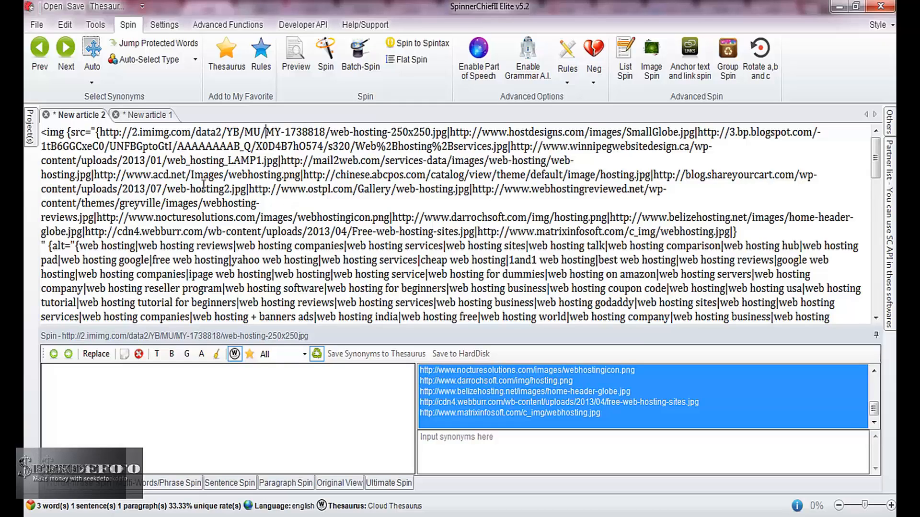
pyautogui.click(150, 115)
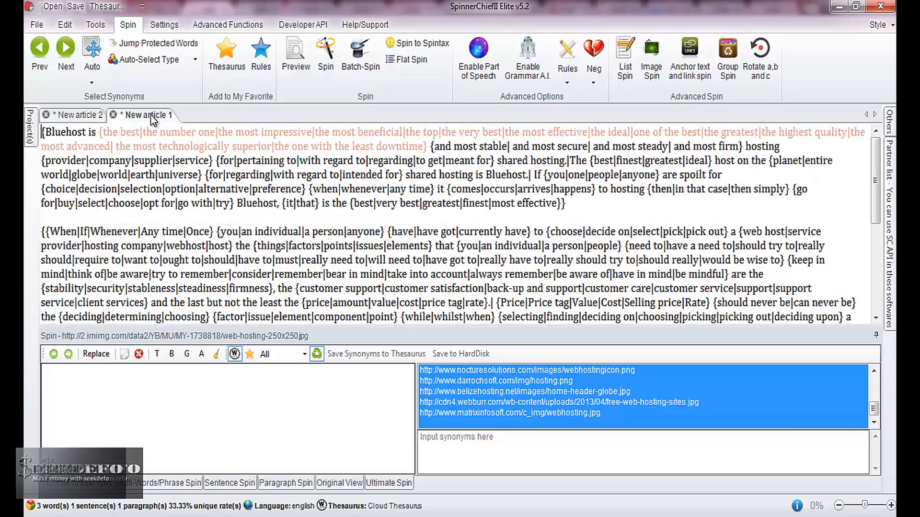
pyautogui.click(87, 116)
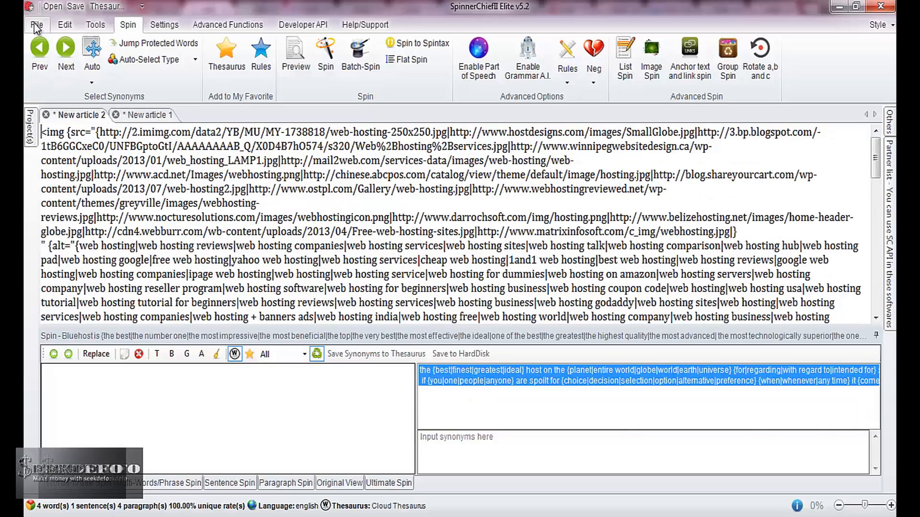
pyautogui.click(36, 26)
pyautogui.click(39, 59)
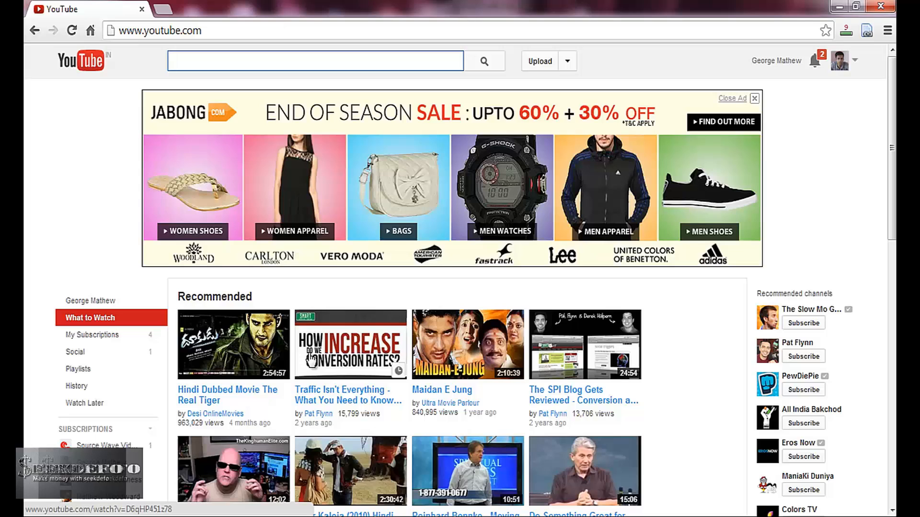
# Switch to YouTube in the browser and search for "web hosting"
pyautogui.write('web g')
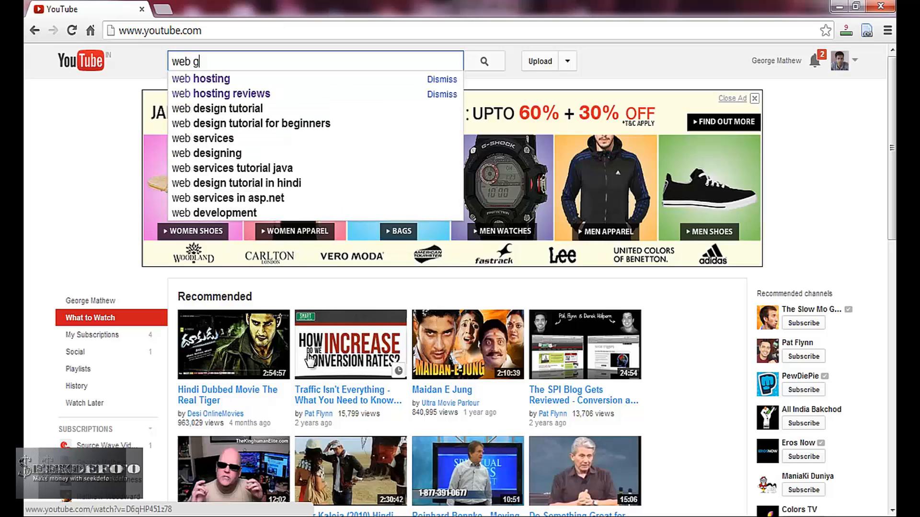
pyautogui.press('BackSpace')
pyautogui.write('ho')
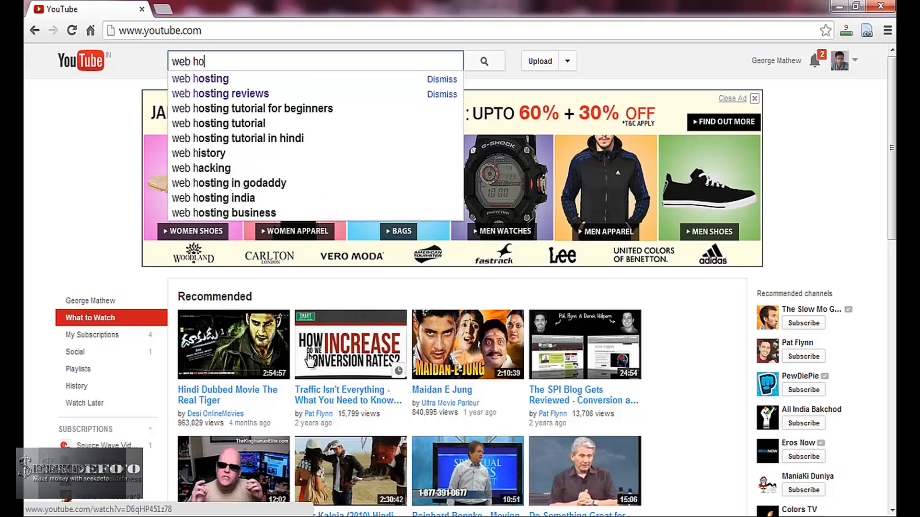
pyautogui.write('sting')
pyautogui.press('Return')
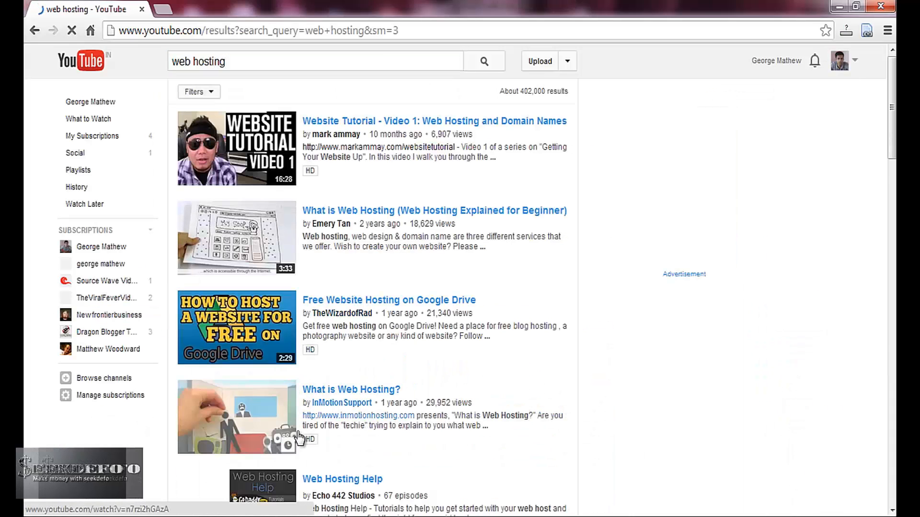
# Open the first three web hosting video results in separate new tabs
pyautogui.rightClick(384, 122)
pyautogui.click(405, 133)
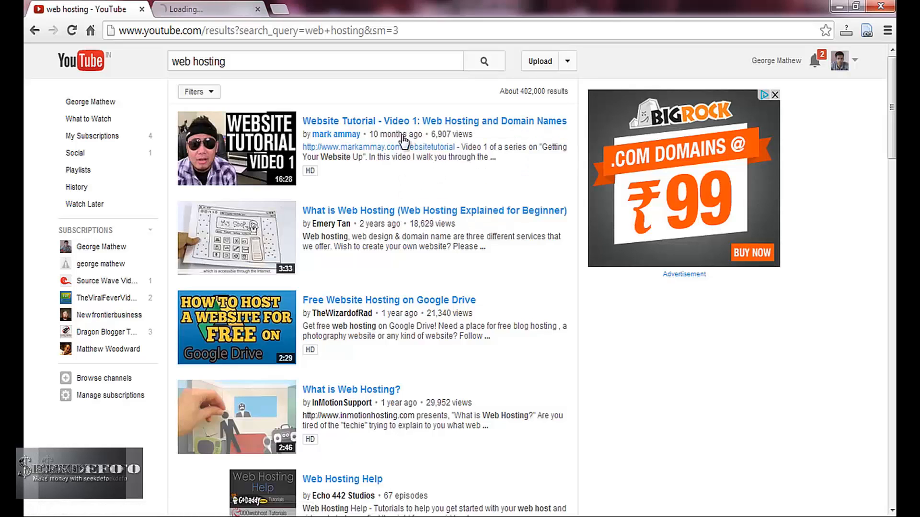
pyautogui.rightClick(358, 210)
pyautogui.click(378, 222)
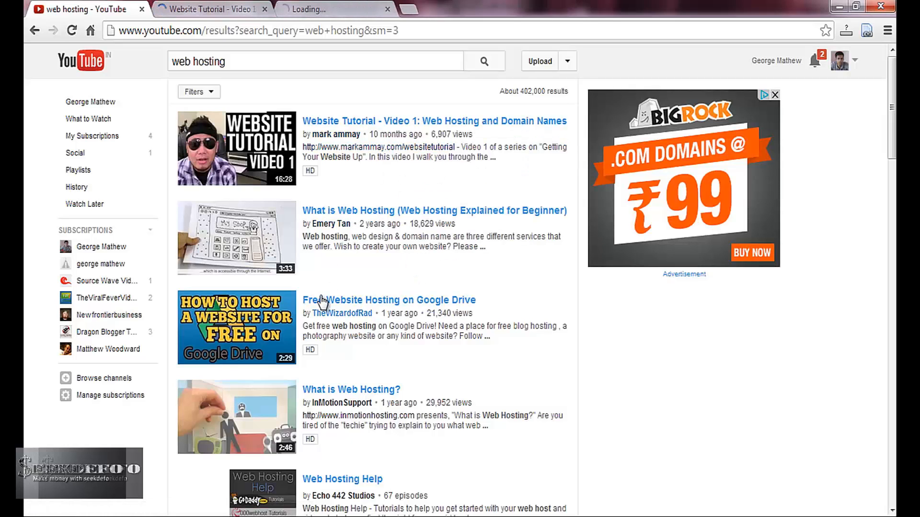
pyautogui.rightClick(324, 300)
pyautogui.click(335, 306)
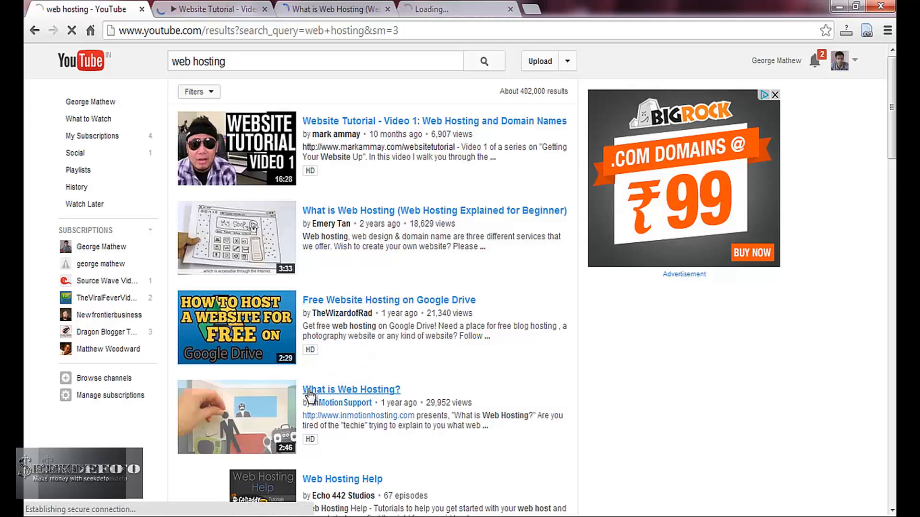
# Open "What is Web Hosting?", "Top Web Hosting Reviews" and further video results down the page in new tabs
pyautogui.scroll(-4, 345, 268)
pyautogui.rightClick(359, 211)
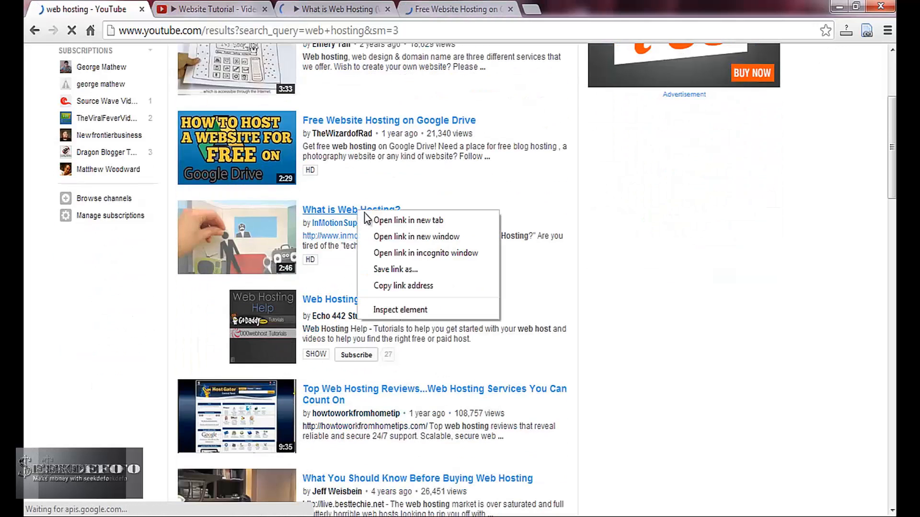
pyautogui.click(378, 219)
pyautogui.scroll(-5, 352, 250)
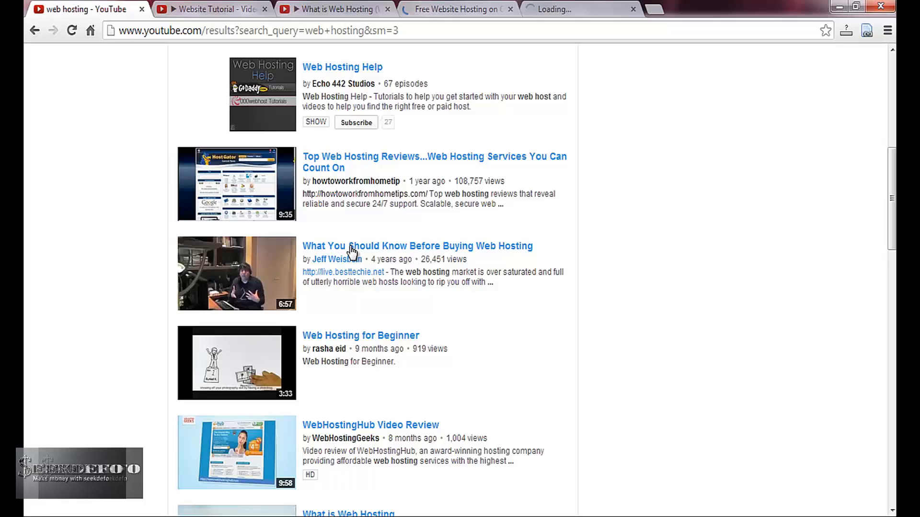
pyautogui.rightClick(389, 160)
pyautogui.click(392, 168)
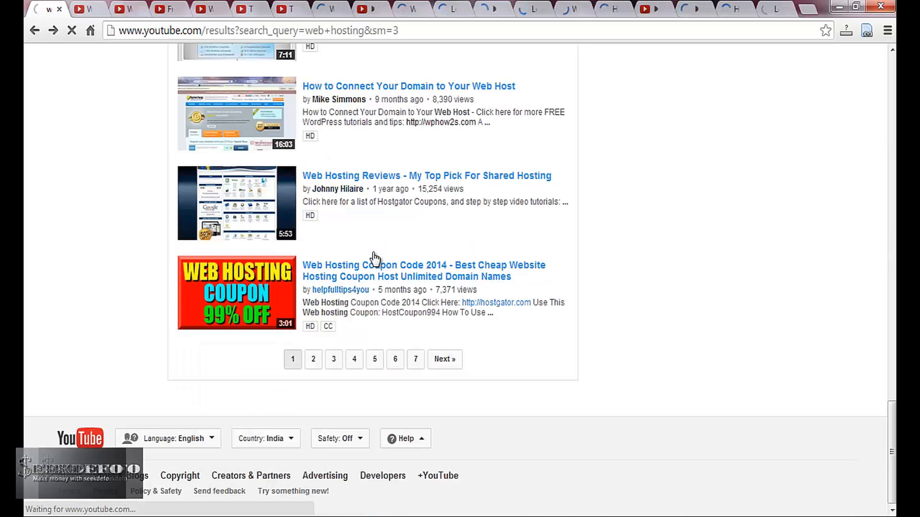
# Look through several of the opened video tabs to check that their pages are loading
pyautogui.click(136, 6)
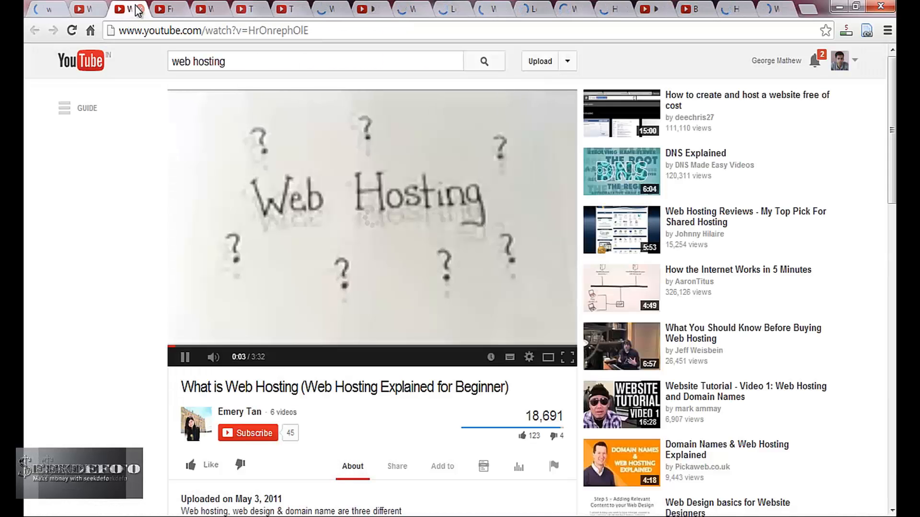
pyautogui.click(444, 9)
pyautogui.click(480, 11)
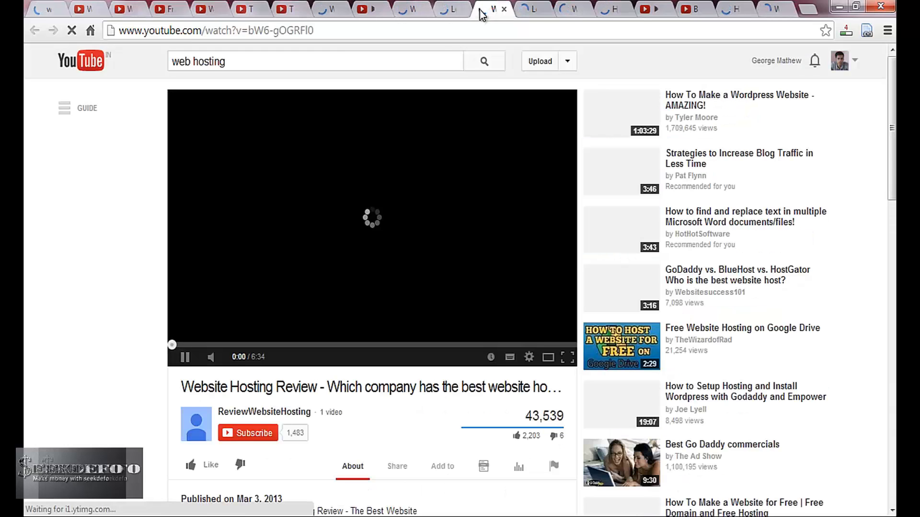
pyautogui.click(530, 13)
pyautogui.click(578, 11)
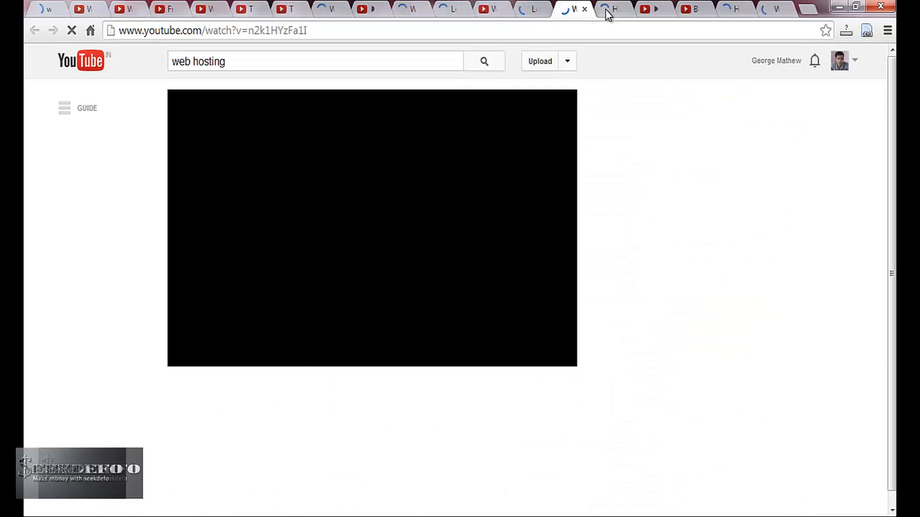
pyautogui.click(606, 11)
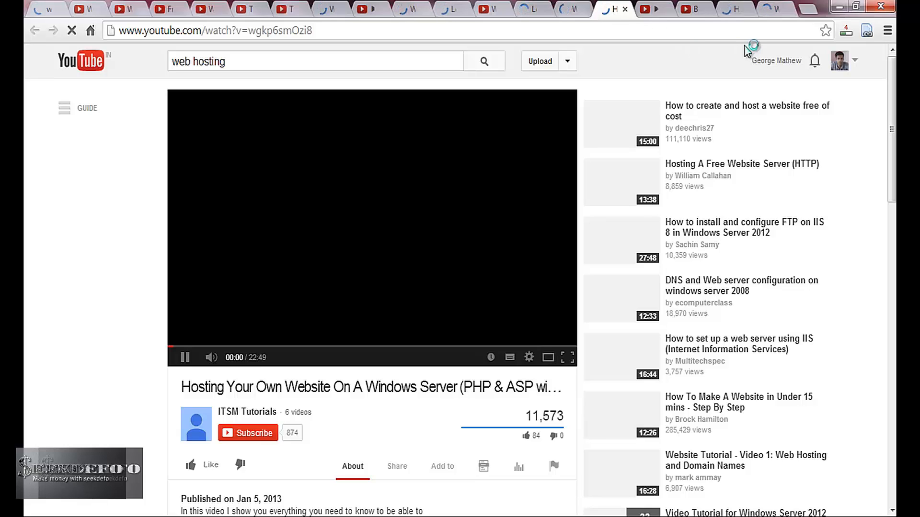
# List the URLs of all open tabs with the tab URL extension and select the whole list
pyautogui.click(864, 37)
pyautogui.click(705, 130)
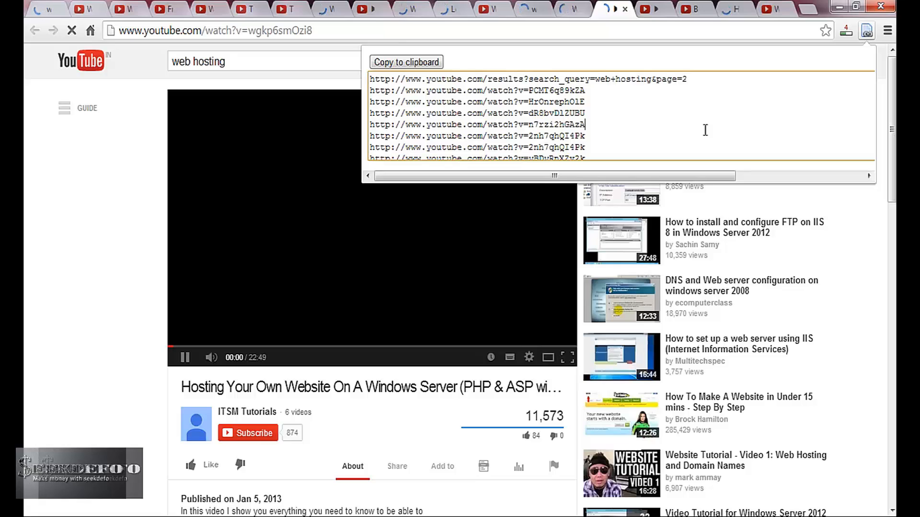
pyautogui.hotkey('ctrl', 'a')
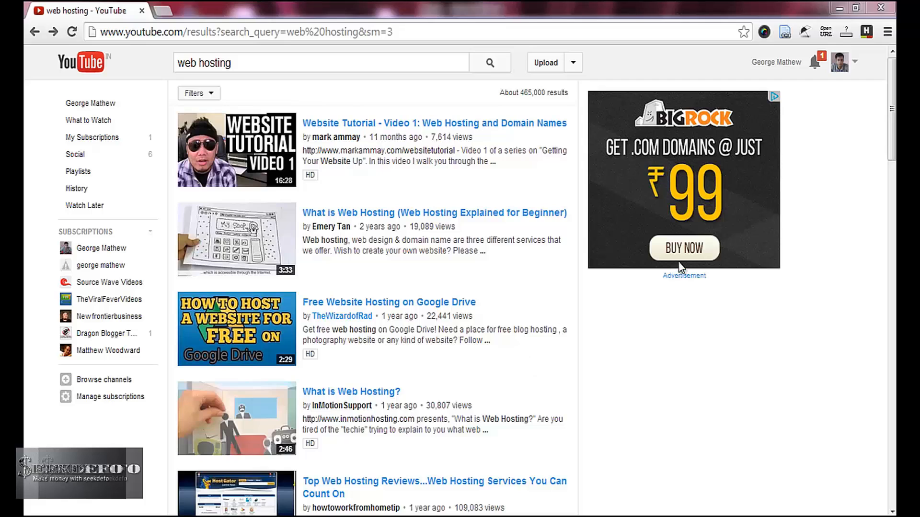
# Open Chrome's extensions page, examine the Linkclump extension and its options, and close the page
pyautogui.click(887, 33)
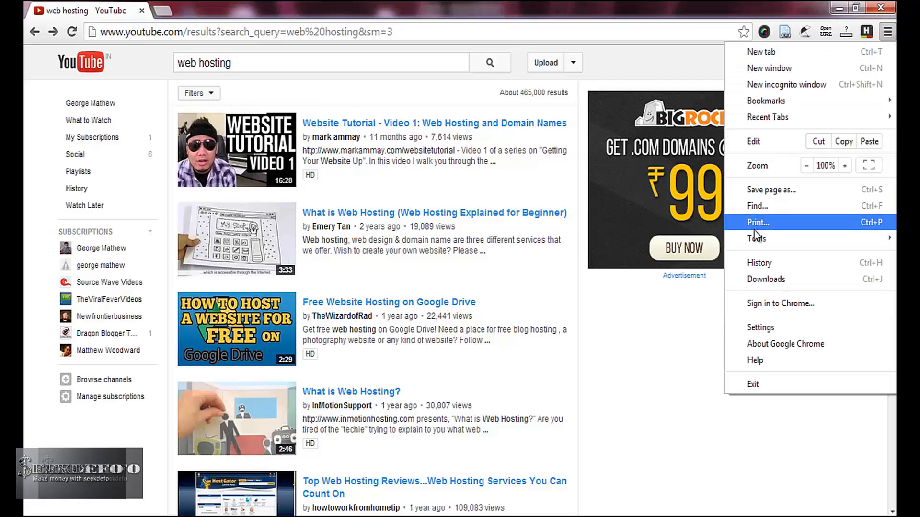
pyautogui.moveTo(750, 240)
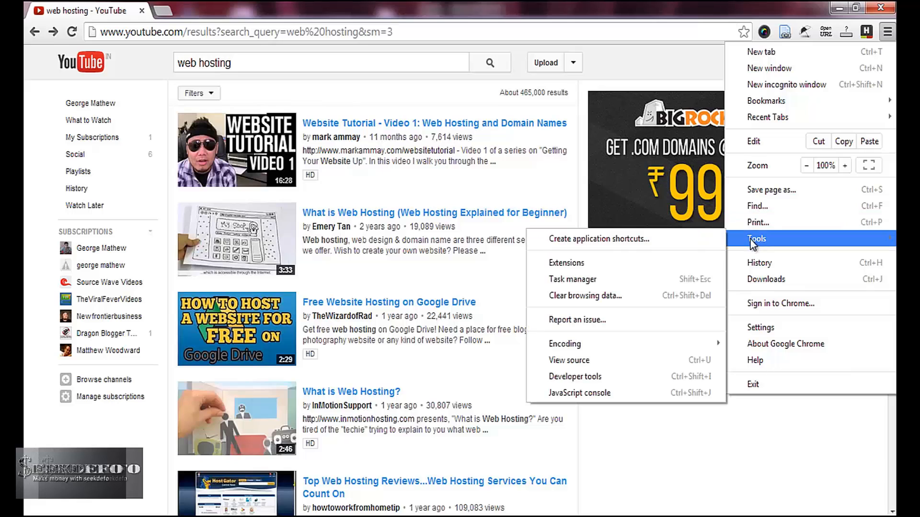
pyautogui.click(642, 261)
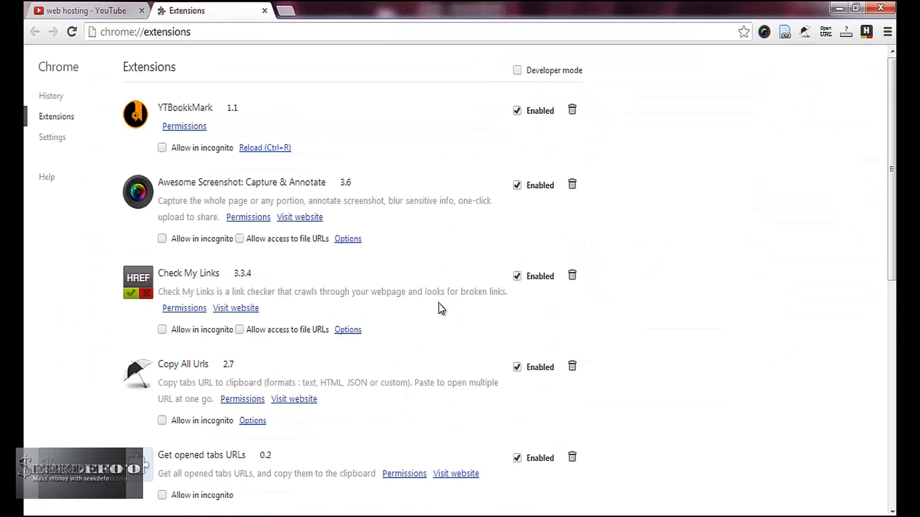
pyautogui.scroll(-5, 439, 307)
pyautogui.scroll(-2, 439, 304)
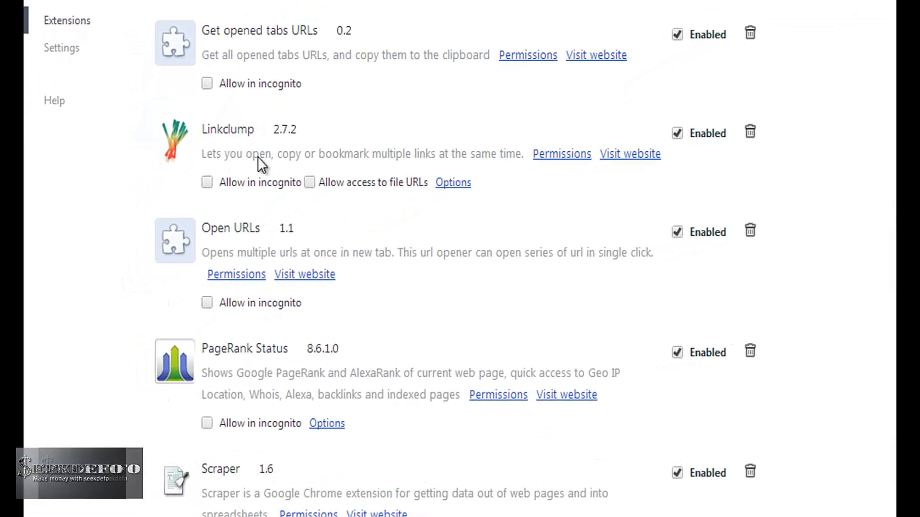
pyautogui.click(454, 182)
pyautogui.scroll(-4, 400, 266)
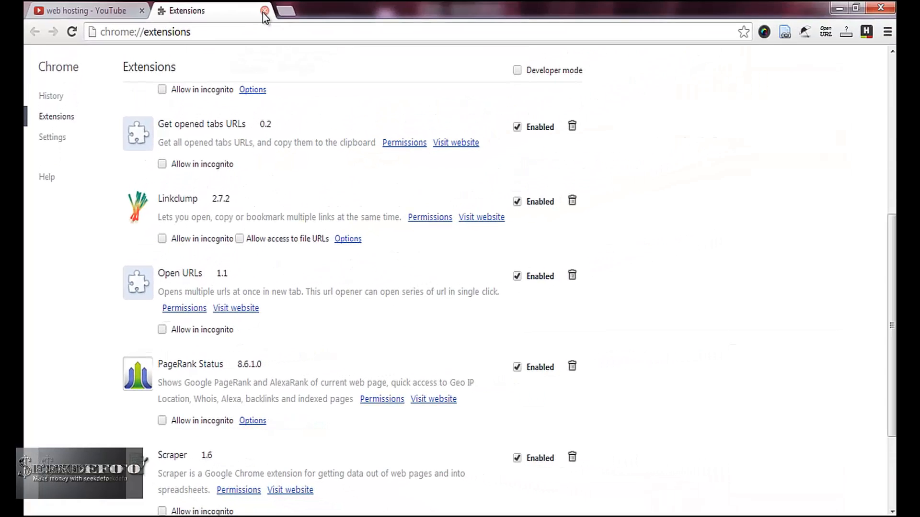
pyautogui.click(262, 13)
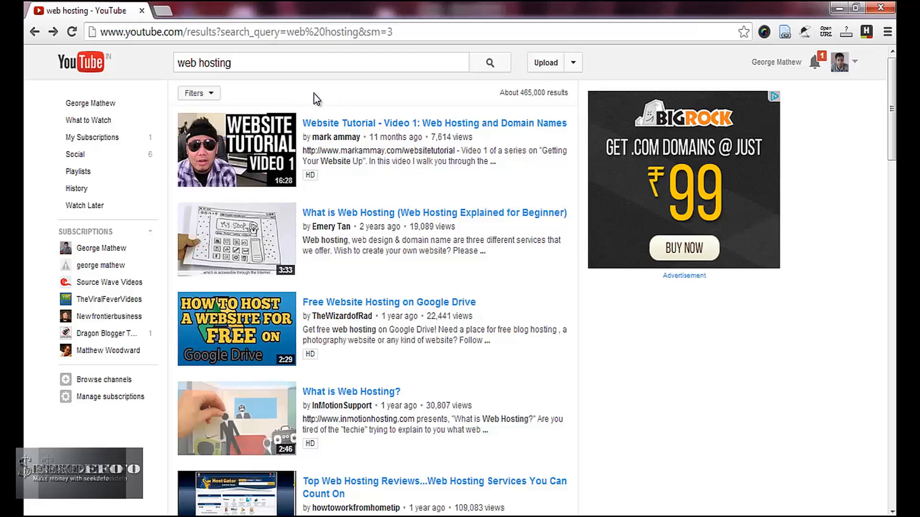
# Copy all video links on the YouTube results page with Linkclump and paste them into a blank Notepad document
pyautogui.moveTo(314, 93); pyautogui.dragTo(595, 337)
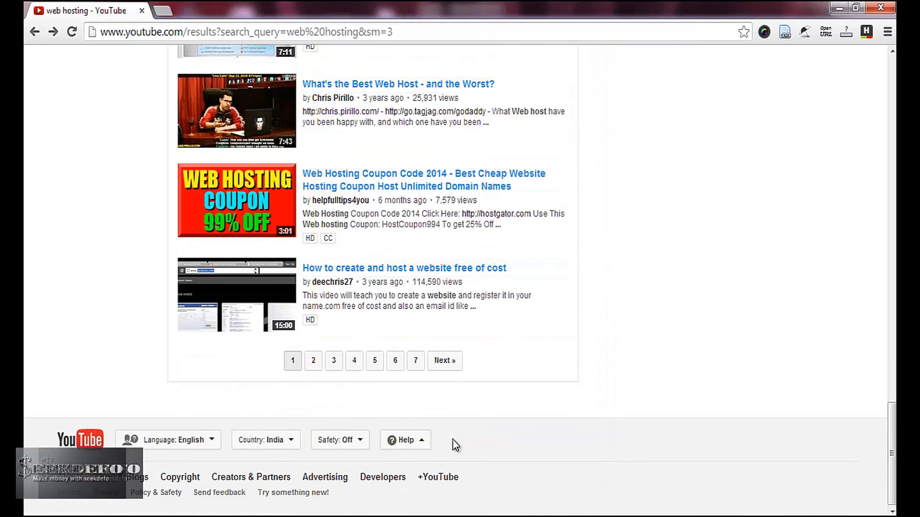
pyautogui.click(458, 516)
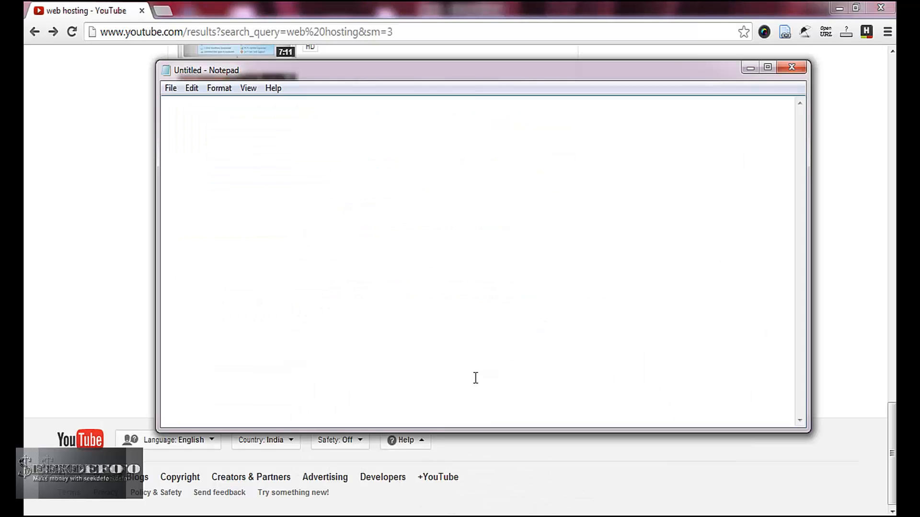
pyautogui.write('http://www.youtube.com/watch?v=PCMT6q89kZA http://www.youtube.com/watch?v=HrOnrephOlE http://www.youtube.com/watch?v=dR8bvDlZUBU http://www.youtube.com/watch?v=n7rzi2hGAzA http://www.youtube.com/watch?v=2nh7qhQI4Pk http://www.youtube.com/show/webhostinghelp http://www.youtube.com/watch?v=yBDyRnXZv2k http://www.youtube.com/watch?v=yx1Sd71odAY http://www.youtube.com/watch?v=LfzxnlkhHJU http://www.youtube.com/watch?v=nOuQ8JNcopO http://www.youtube.com/watch?v=OF9iQvkU_lI http://www.youtube.com/watch?v=pojupJao7rs http://www.youtube.com/watch?v=wgkp6smOzi8 http://www.youtube.com/watch?v=lf1r-8mF3-M http://www.youtube.com/watch?v=-s3XKYZ4nHs http://www.youtube.com/watch?v=bW6-gOGRFlO http://www.youtube.com/watch?v=5jwtJ7N8Rx8 http://www.youtube.com/watch?v=B2vtCD_jwyc http://www.youtube.com/watch?v=cfD3UG9Qprk http://www.youtube.com/watch?v=-3XguGDrebQ')
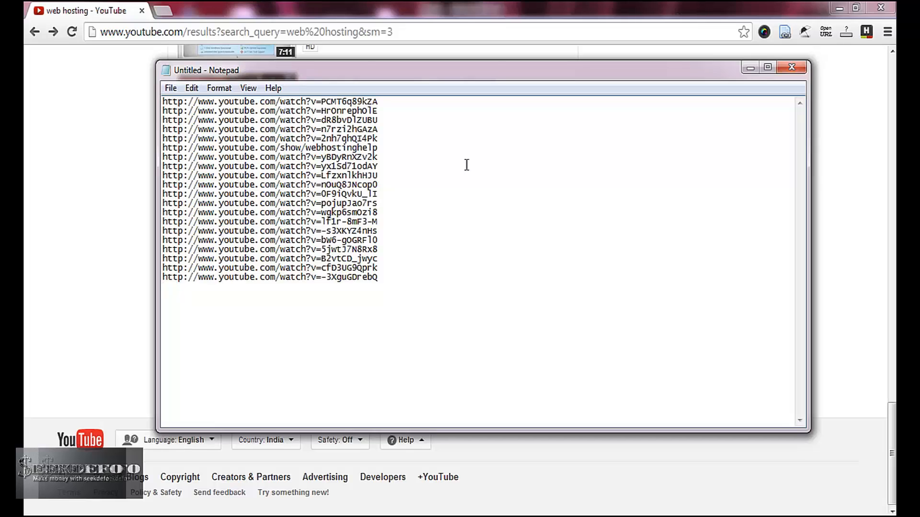
# Close the Notepad link list, switch to Excel, and move the video URLs from column A to column B
pyautogui.click(788, 67)
pyautogui.click(478, 272)
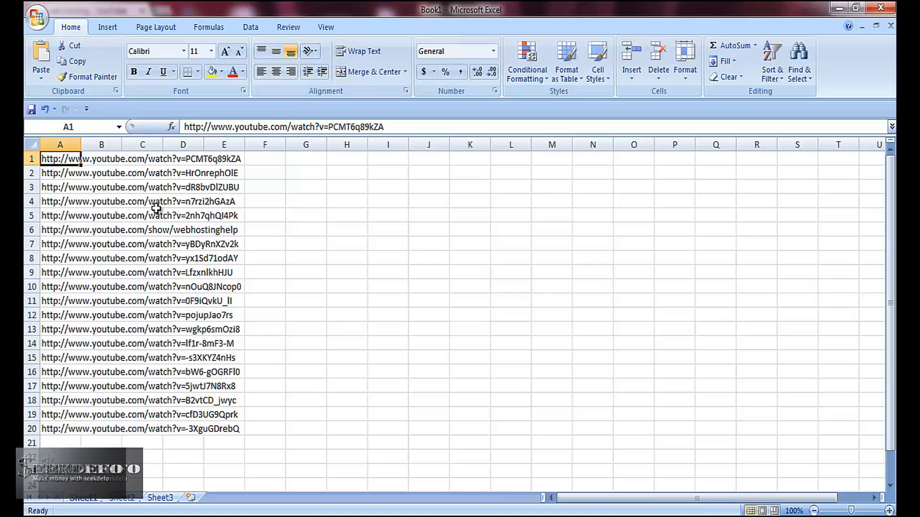
pyautogui.hotkey('ctrl', 'space')
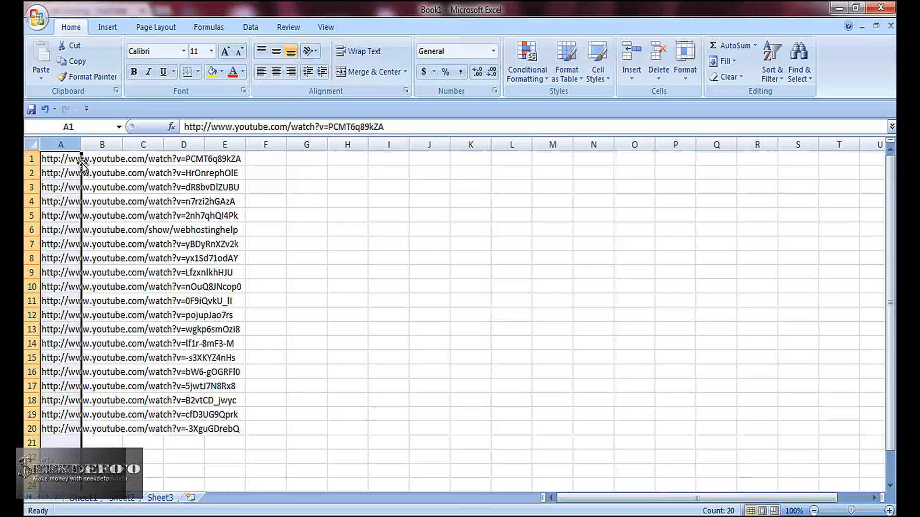
pyautogui.moveTo(82, 165); pyautogui.dragTo(113, 160)
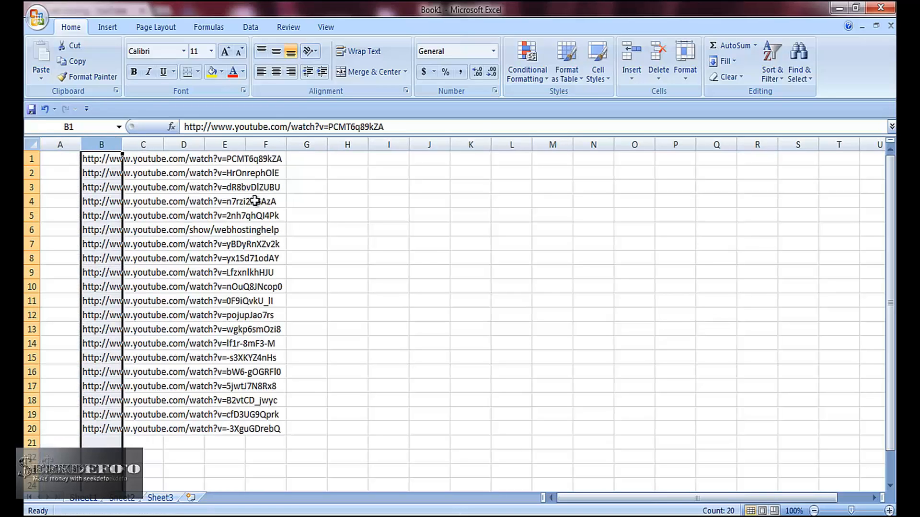
pyautogui.click(330, 127)
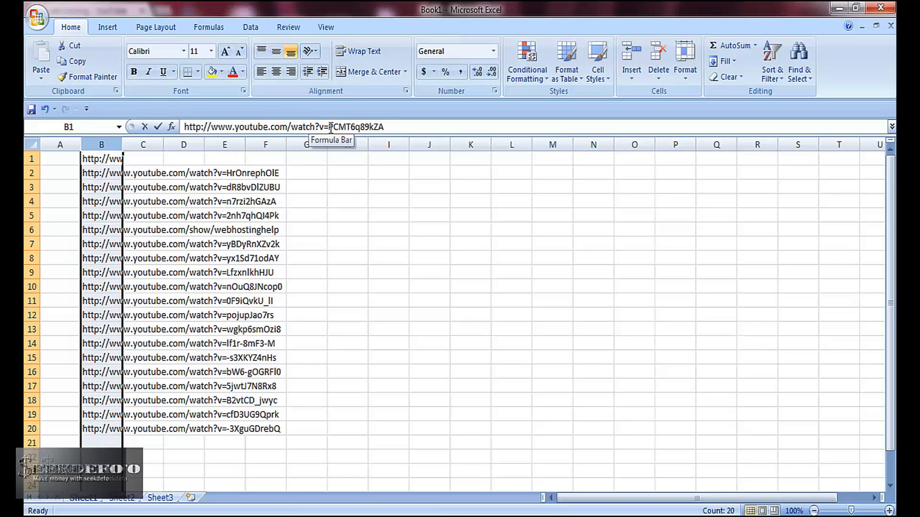
pyautogui.click(330, 127)
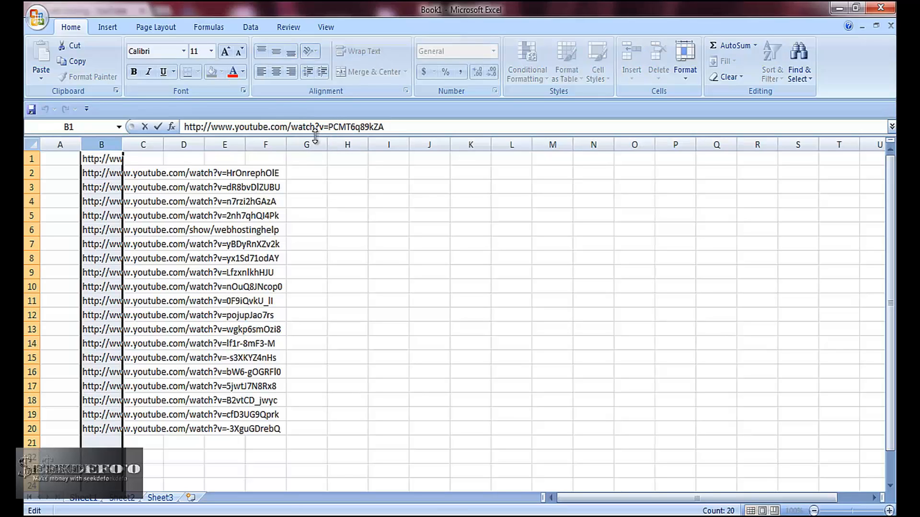
pyautogui.hotkey('shift', 'Left')
pyautogui.hotkey('shift', 'Left')
pyautogui.hotkey('shift', 'Left')
pyautogui.hotkey('shift', 'Left')
pyautogui.hotkey('shift', 'Left')
pyautogui.hotkey('shift', 'Left')
pyautogui.hotkey('shift', 'Left')
pyautogui.hotkey('shift', 'Left')
pyautogui.hotkey('shift', 'Left')
pyautogui.hotkey('shift', 'Left')
pyautogui.hotkey('shift', 'Left')
pyautogui.hotkey('shift', 'Left')
pyautogui.hotkey('shift', 'Left')
pyautogui.hotkey('shift', 'Left')
pyautogui.hotkey('shift', 'Left')
pyautogui.hotkey('shift', 'Left')
pyautogui.hotkey('shift', 'Left')
pyautogui.hotkey('shift', 'Left')
pyautogui.hotkey('shift', 'Left')
pyautogui.hotkey('shift', 'Left')
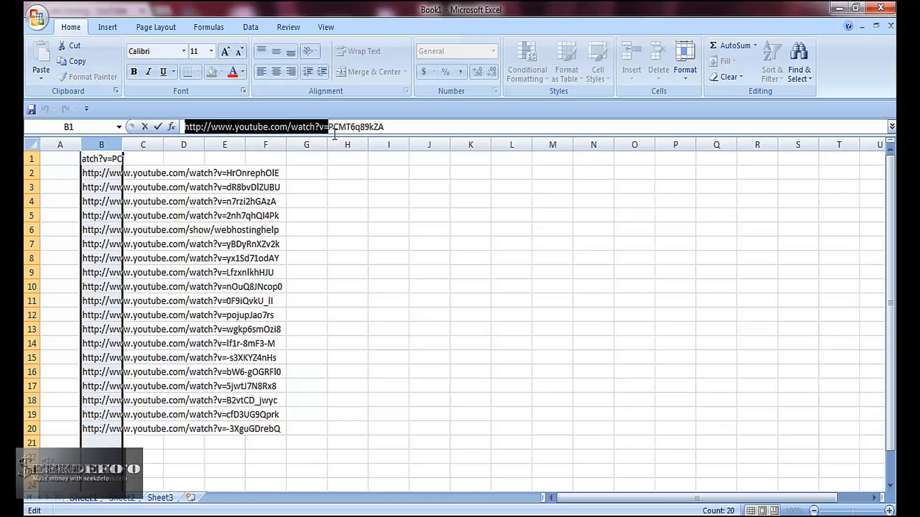
pyautogui.hotkey('ctrl', 'c')
pyautogui.hotkey('ctrl', 'f')
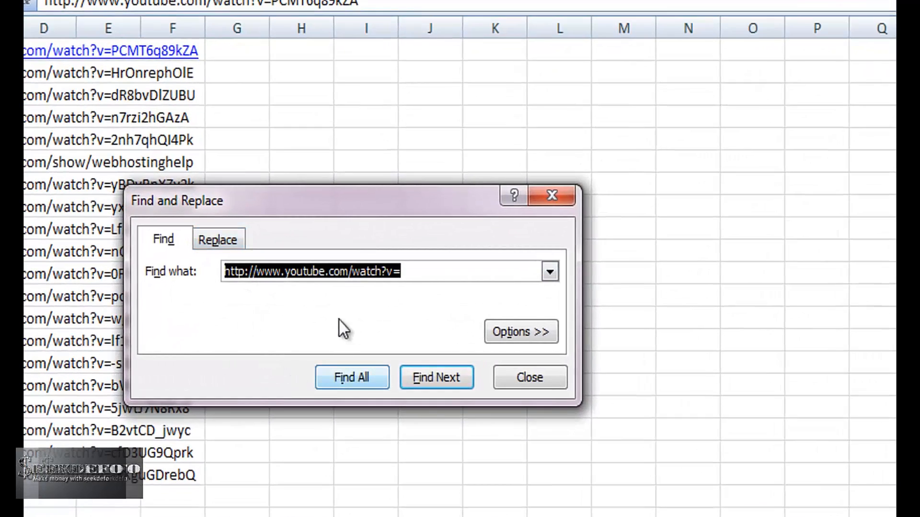
pyautogui.click(342, 373)
pyautogui.click(226, 235)
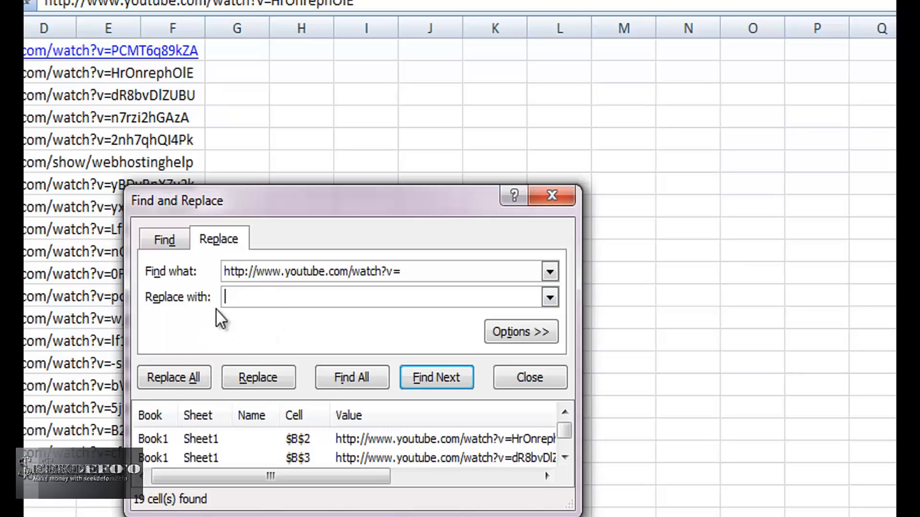
pyautogui.click(189, 376)
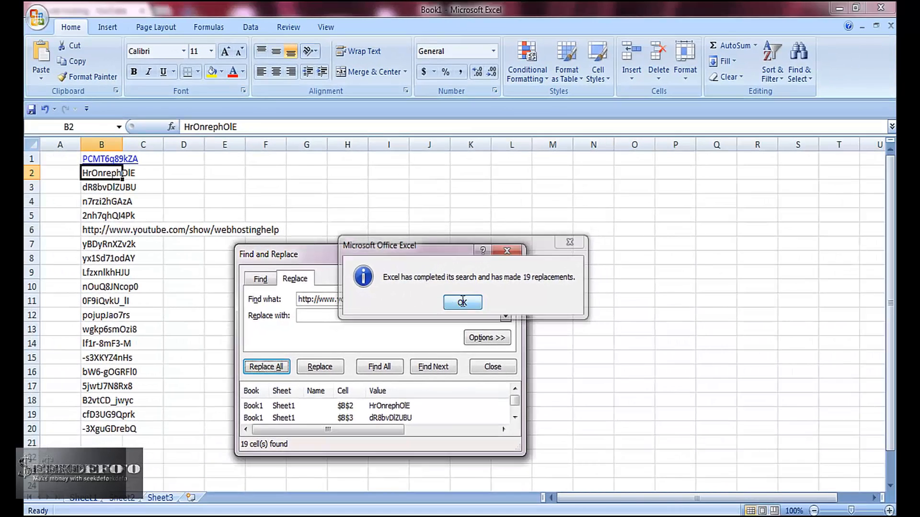
pyautogui.click(446, 300)
pyautogui.click(515, 254)
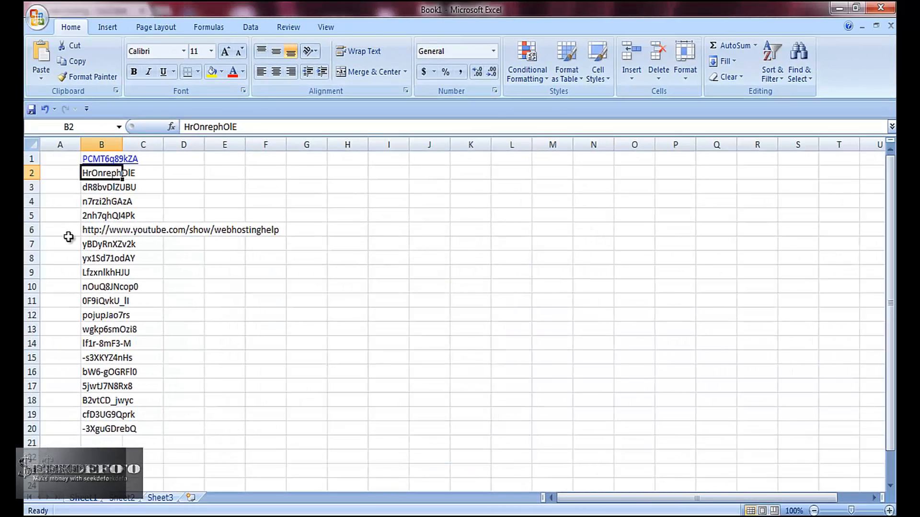
# Delete row 6, which holds the webhostinghelp show URL, and return to the first row
pyautogui.click(30, 230)
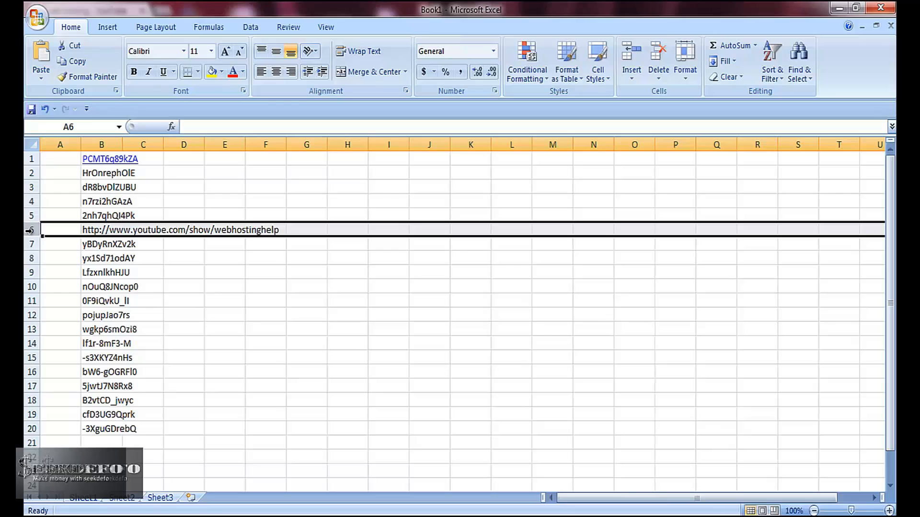
pyautogui.press('Delete')
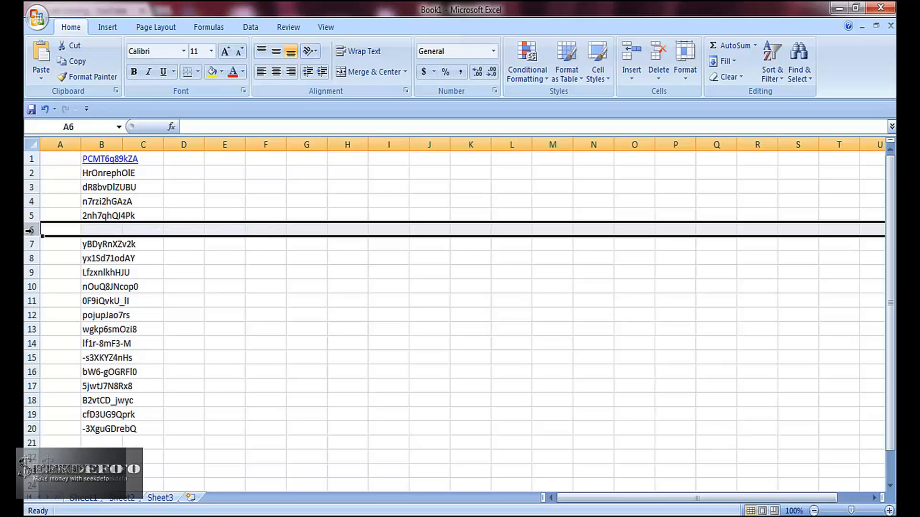
pyautogui.rightClick(80, 231)
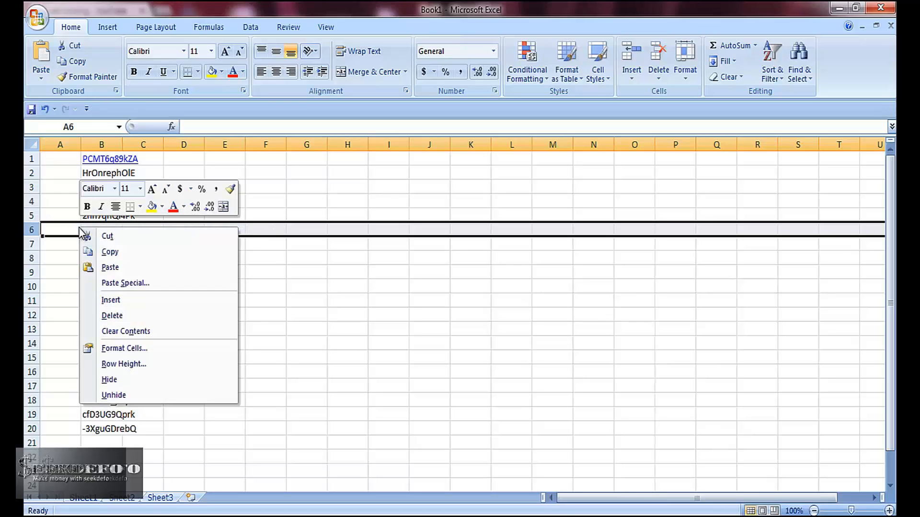
pyautogui.click(115, 315)
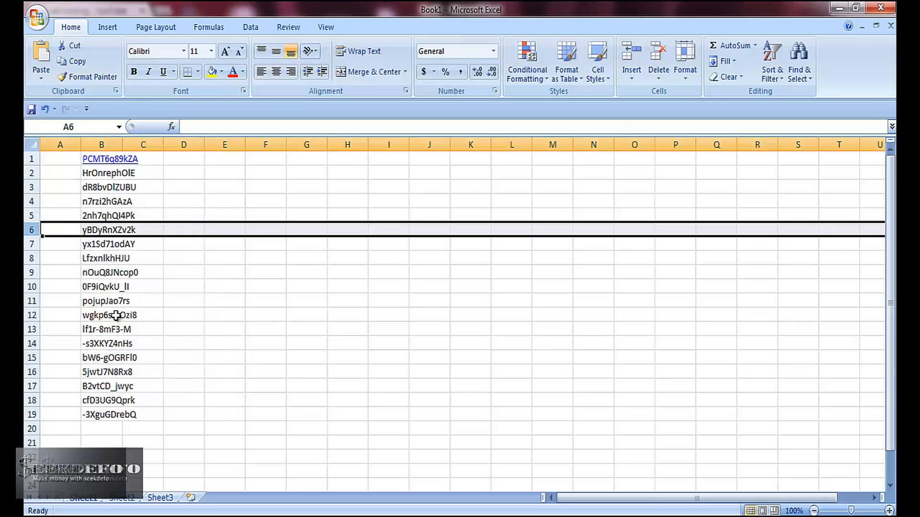
pyautogui.press('Up')
pyautogui.press('Up')
pyautogui.press('Up')
pyautogui.press('Up')
pyautogui.press('Up')
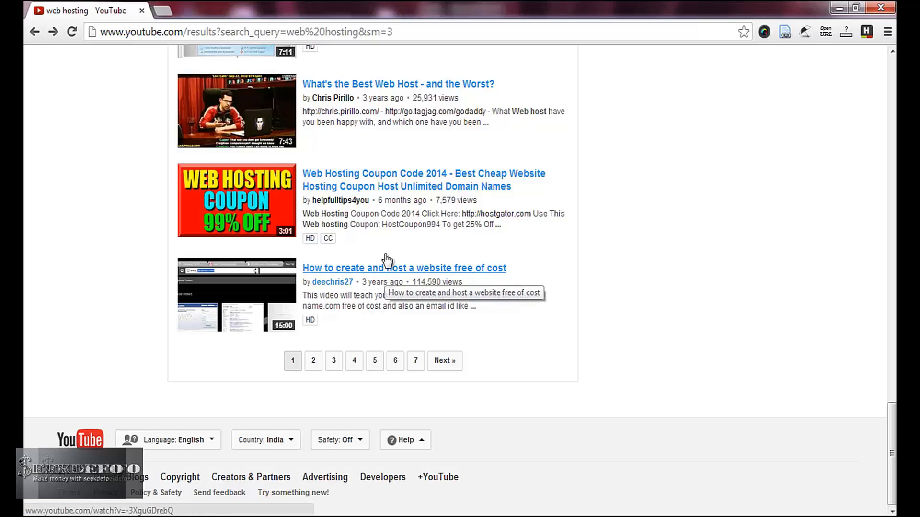
# Open the YouTube video "Web Hosting Coupon Code 2014", pause it, and display its embed code
pyautogui.click(402, 185)
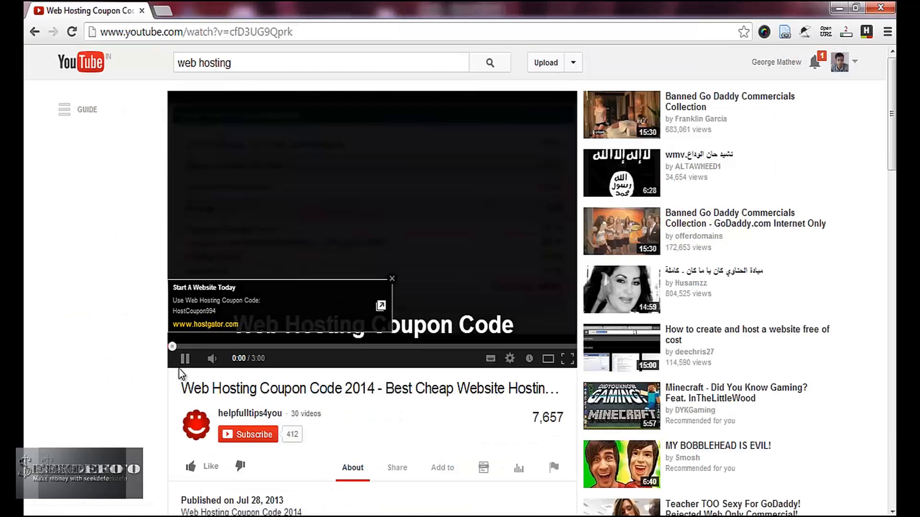
pyautogui.click(185, 359)
pyautogui.scroll(-5, 142, 361)
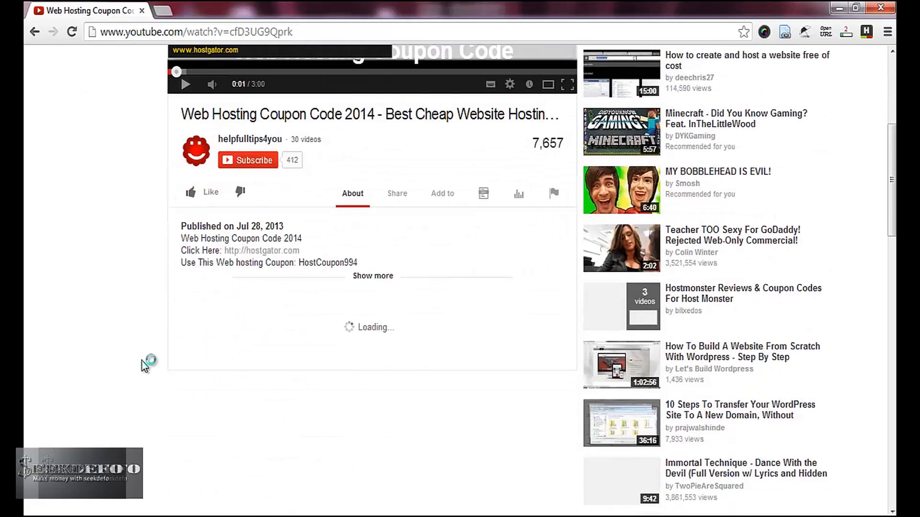
pyautogui.click(398, 191)
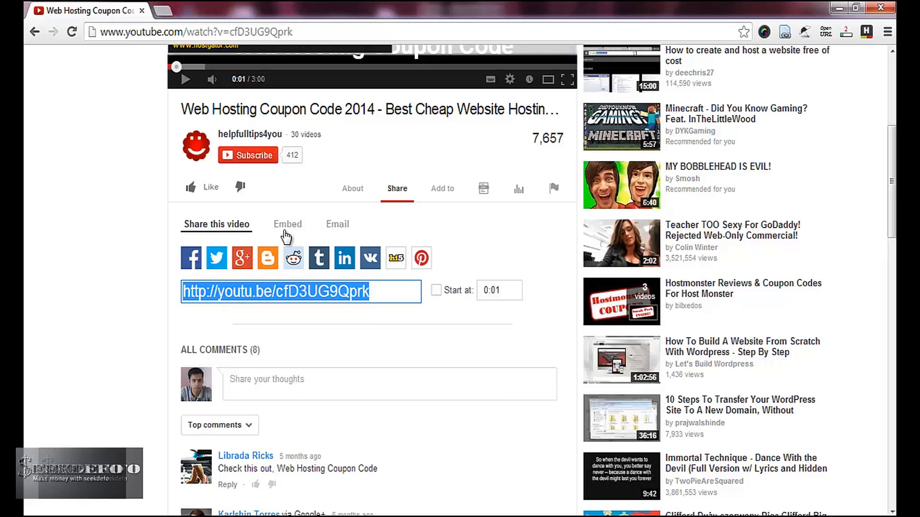
pyautogui.click(288, 225)
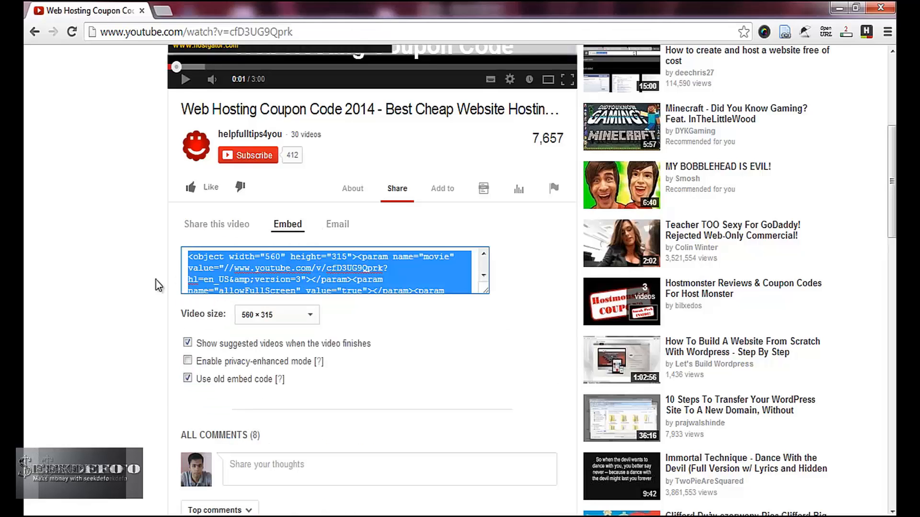
# Turn off the old embed code option and select the entire iframe embed code
pyautogui.click(187, 379)
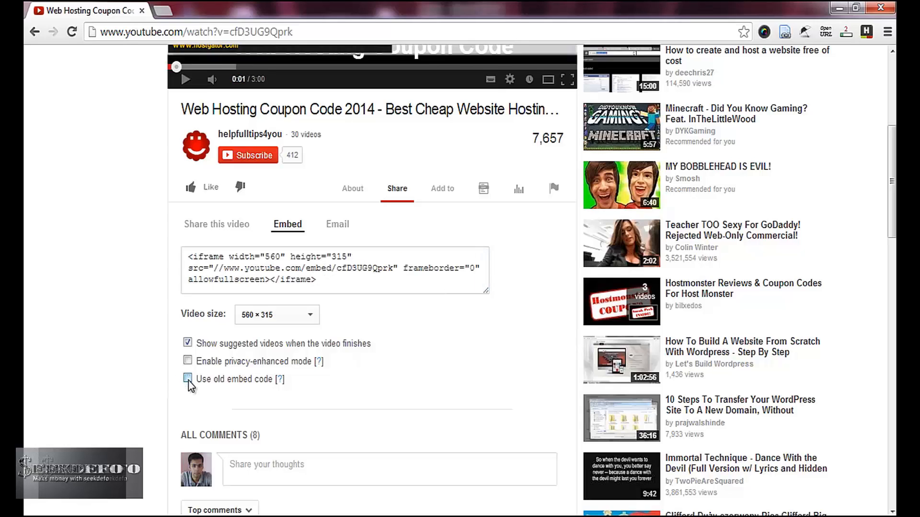
pyautogui.click(190, 254)
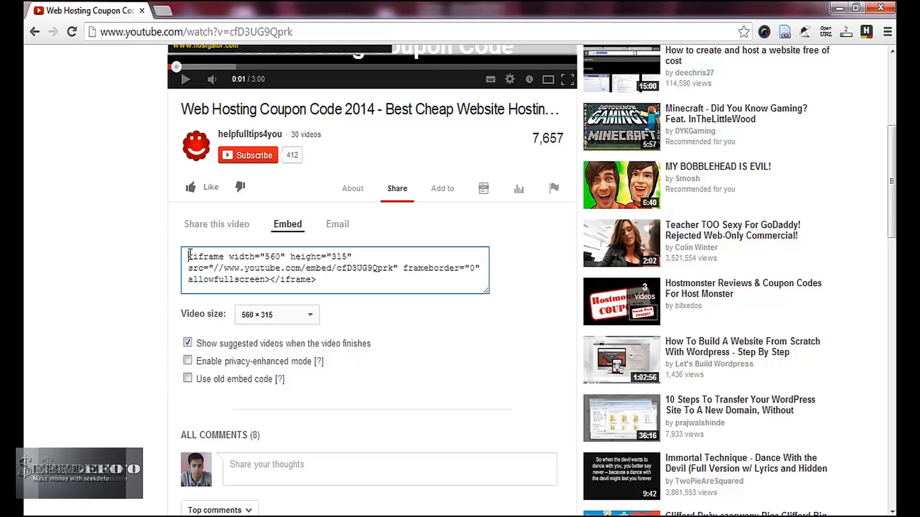
pyautogui.hotkey('shift', 'Down')
pyautogui.hotkey('shift', 'Down')
pyautogui.hotkey('shift', 'Down')
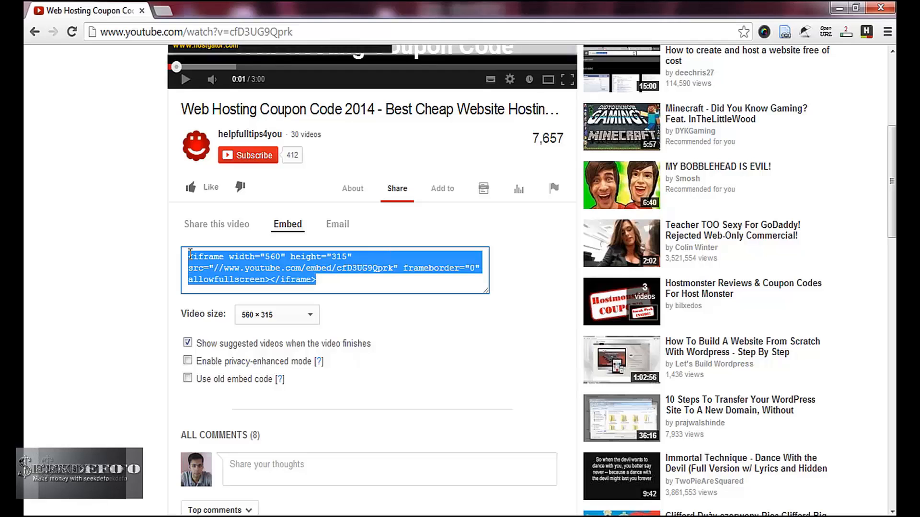
pyautogui.hotkey('shift', 'Up')
pyautogui.hotkey('shift', 'Up')
pyautogui.hotkey('shift', 'Down')
pyautogui.hotkey('shift', 'Down')
pyautogui.hotkey('shift', 'Down')
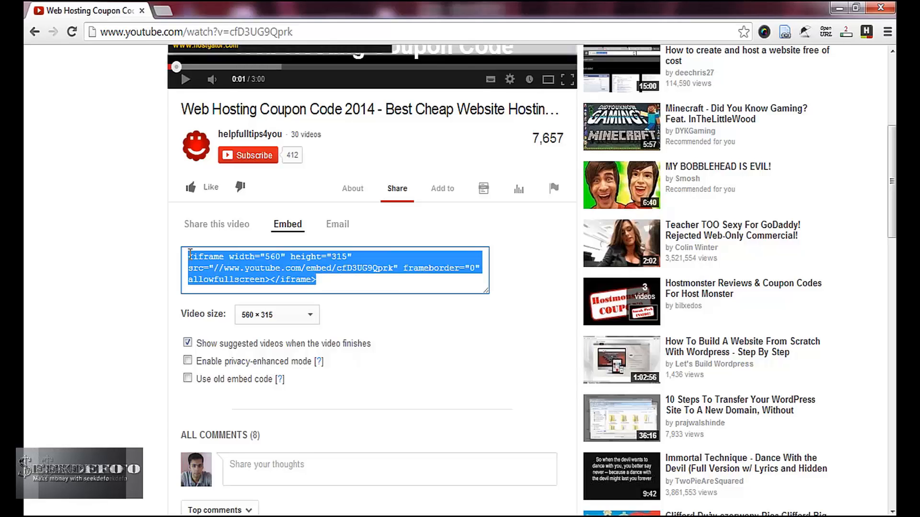
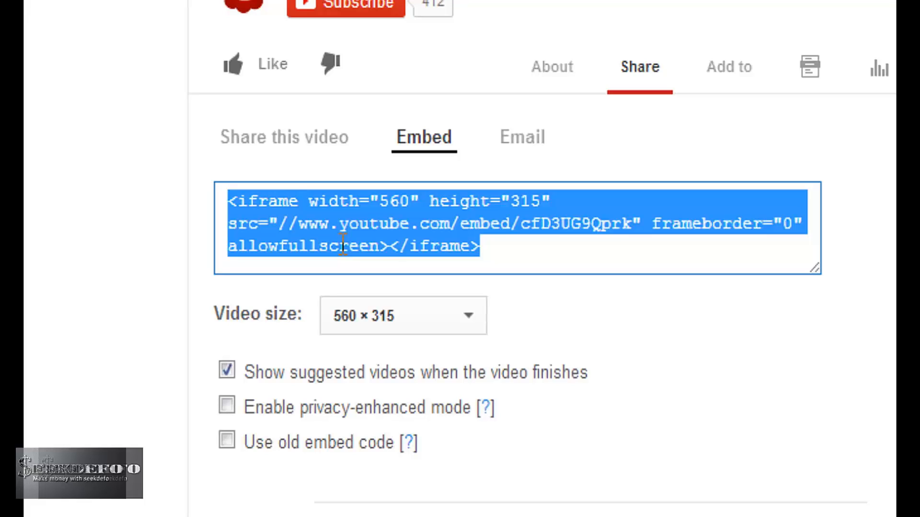
# Enable the old embed code option and copy the full object code into a blank Notepad document
pyautogui.click(226, 439)
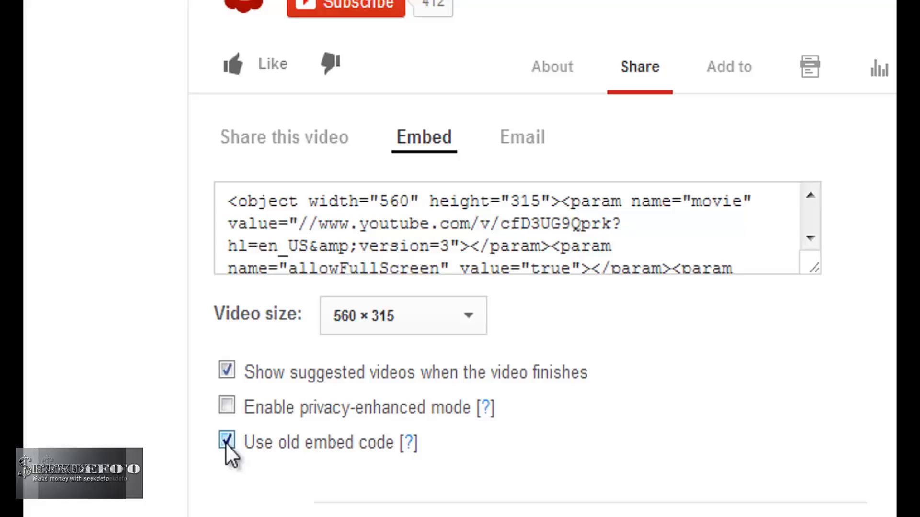
pyautogui.click(222, 206)
pyautogui.hotkey('shift', 'Down')
pyautogui.hotkey('shift', 'Down')
pyautogui.hotkey('shift', 'Down')
pyautogui.hotkey('shift', 'Down')
pyautogui.hotkey('shift', 'Down')
pyautogui.hotkey('shift', 'Down')
pyautogui.hotkey('shift', 'Down')
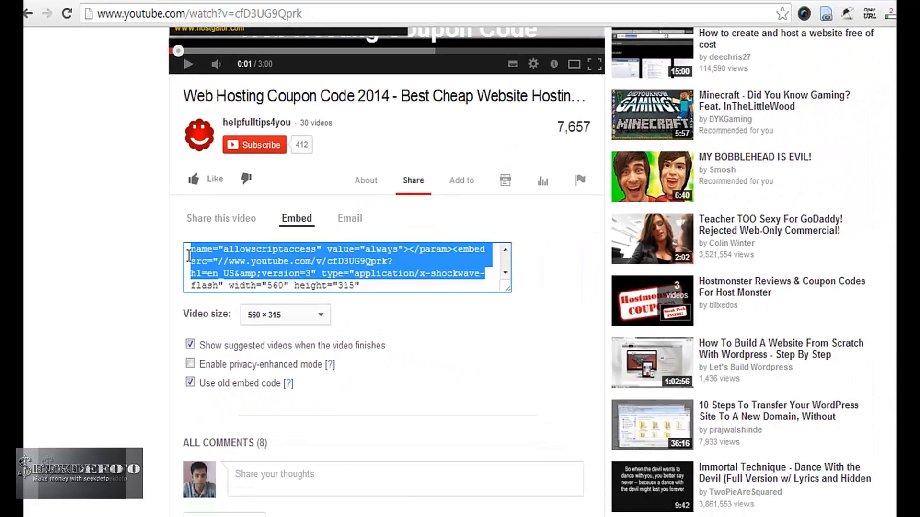
pyautogui.hotkey('shift', 'Down')
pyautogui.hotkey('shift', 'Down')
pyautogui.hotkey('shift', 'Down')
pyautogui.press('Down')
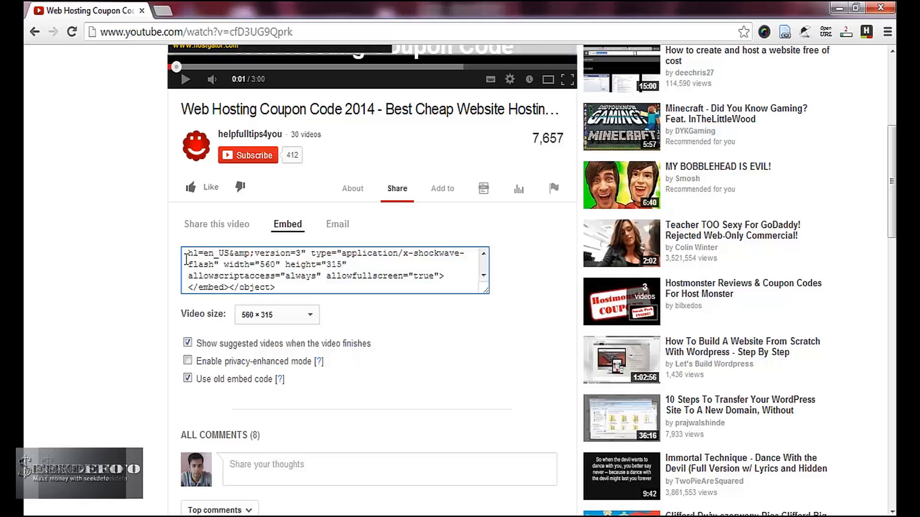
pyautogui.hotkey('shift', 'Up')
pyautogui.hotkey('shift', 'Up')
pyautogui.hotkey('shift', 'Up')
pyautogui.hotkey('shift', 'Up')
pyautogui.hotkey('shift', 'Up')
pyautogui.hotkey('shift', 'Up')
pyautogui.hotkey('shift', 'Up')
pyautogui.hotkey('shift', 'Up')
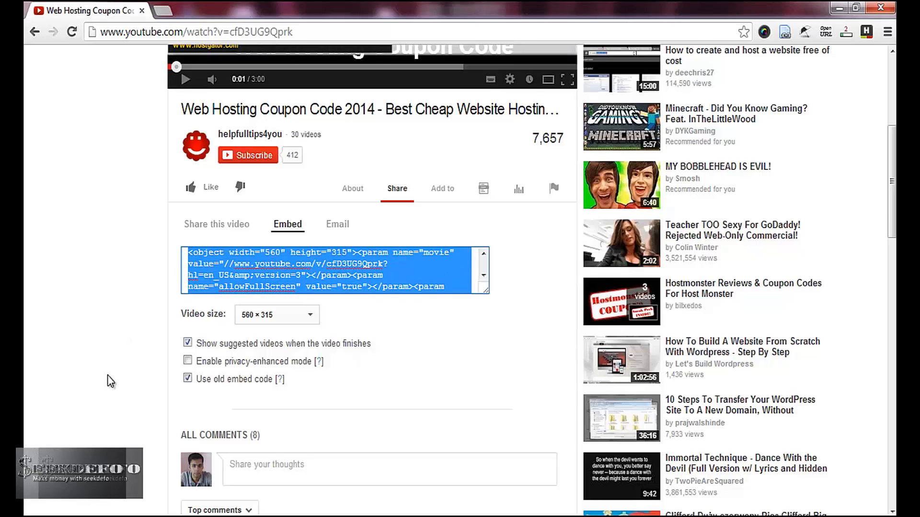
pyautogui.hotkey('alt', 'Tab')
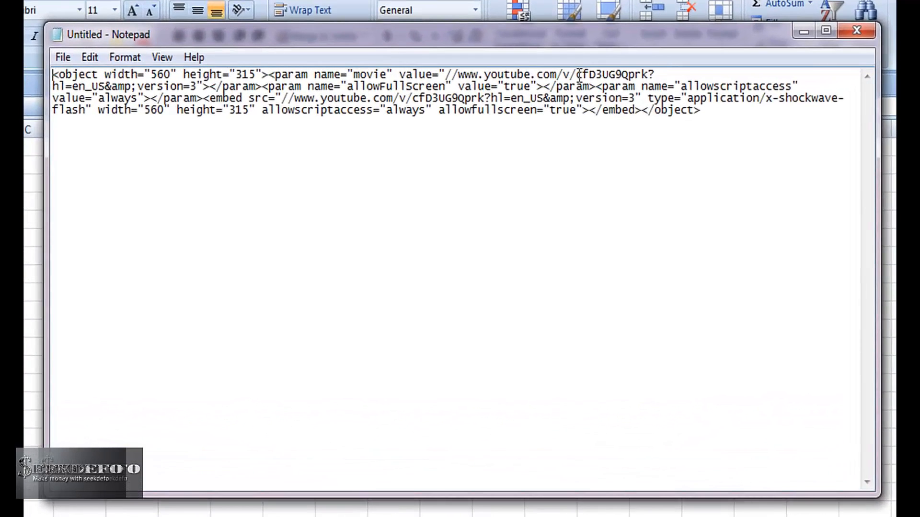
# Highlight both occurrences of the video ID cfD3UG9Qprk in the embed code, followed by the surrounding code
pyautogui.moveTo(578, 76); pyautogui.dragTo(649, 76)
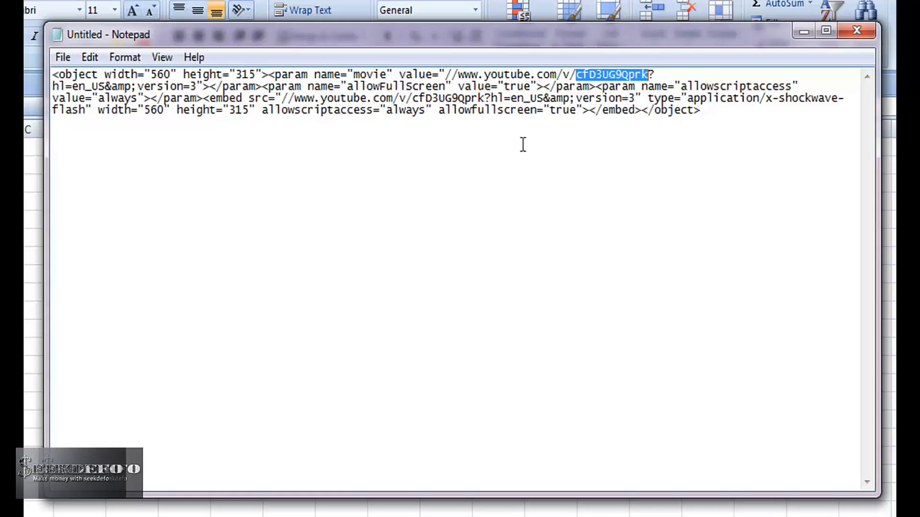
pyautogui.moveTo(413, 98); pyautogui.dragTo(486, 96)
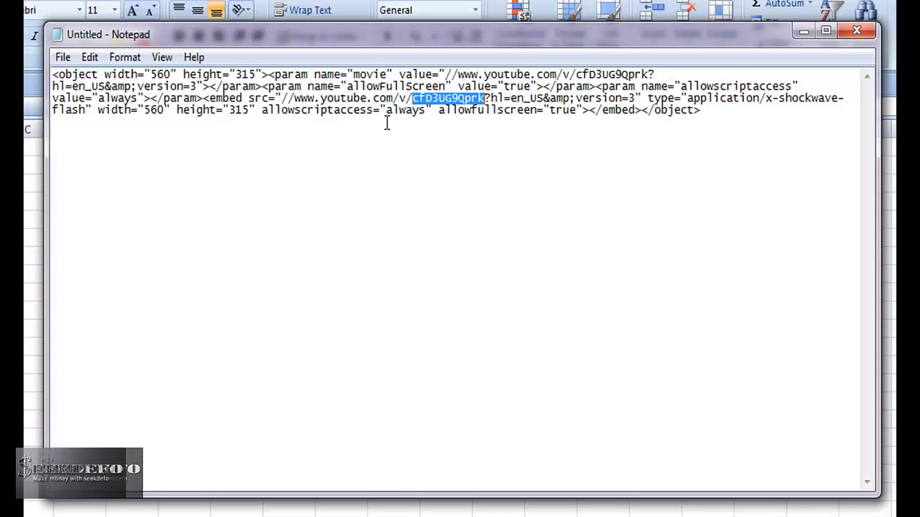
pyautogui.click(58, 75)
pyautogui.moveTo(57, 74); pyautogui.dragTo(706, 113)
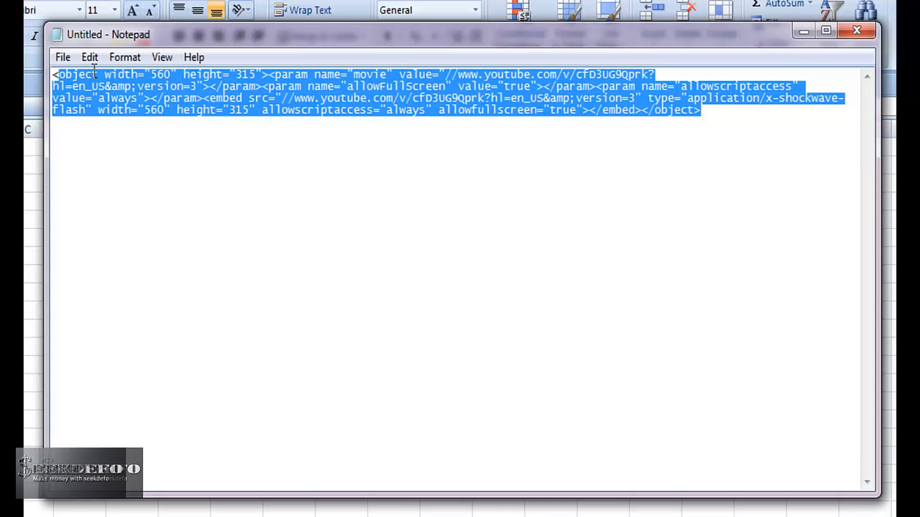
pyautogui.click(54, 76)
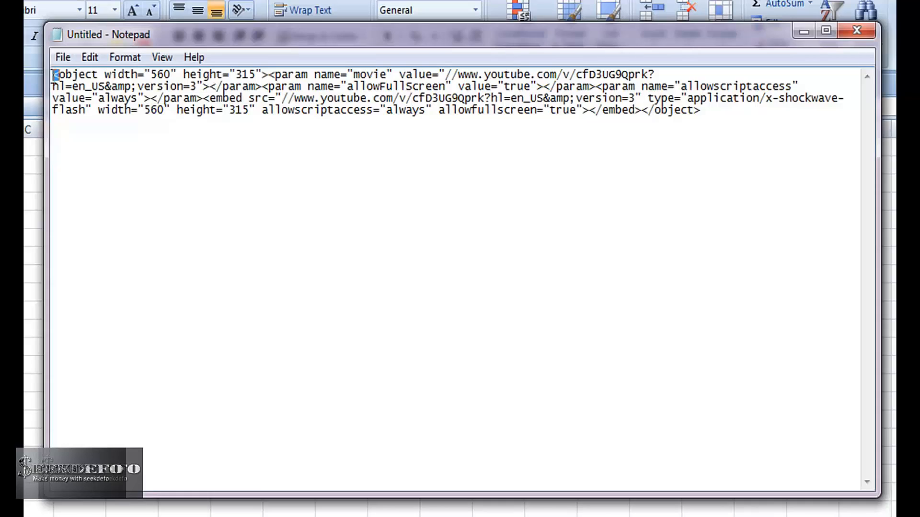
pyautogui.hotkey('shift', 'Right')
pyautogui.hotkey('shift', 'Right')
pyautogui.hotkey('shift', 'Right')
pyautogui.hotkey('shift', 'Right')
pyautogui.hotkey('shift', 'Right')
pyautogui.hotkey('shift', 'Right')
pyautogui.hotkey('shift', 'Right')
pyautogui.hotkey('shift', 'Right')
pyautogui.hotkey('shift', 'Right')
pyautogui.hotkey('shift', 'Right')
pyautogui.hotkey('shift', 'Right')
pyautogui.hotkey('shift', 'Right')
pyautogui.hotkey('shift', 'Right')
pyautogui.hotkey('shift', 'Right')
pyautogui.hotkey('shift', 'Right')
pyautogui.hotkey('shift', 'Right')
pyautogui.hotkey('shift', 'Right')
pyautogui.hotkey('shift', 'Right')
pyautogui.hotkey('shift', 'Right')
pyautogui.hotkey('shift', 'Right')
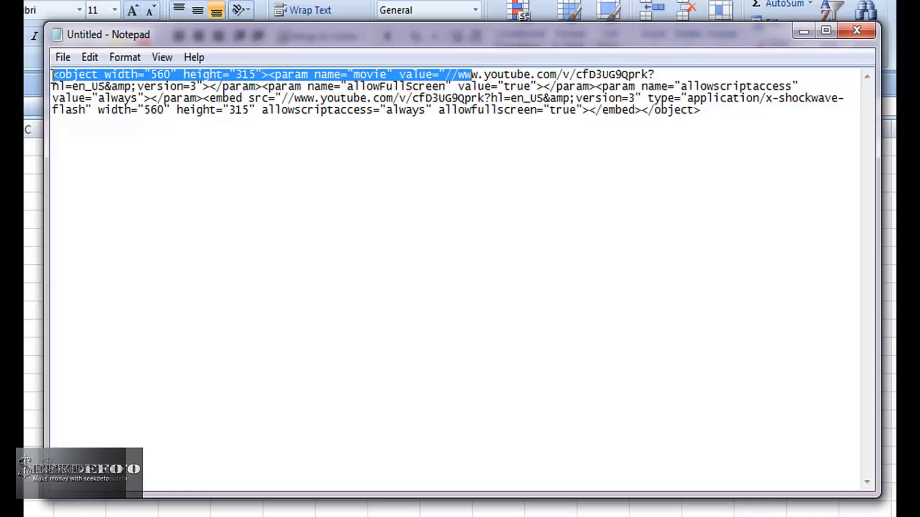
pyautogui.hotkey('shift', 'Right')
pyautogui.hotkey('shift', 'Right')
pyautogui.hotkey('shift', 'Right')
pyautogui.hotkey('shift', 'Right')
pyautogui.hotkey('shift', 'Right')
pyautogui.hotkey('shift', 'Right')
pyautogui.hotkey('shift', 'Right')
pyautogui.hotkey('shift', 'Right')
pyautogui.hotkey('shift', 'Right')
pyautogui.hotkey('shift', 'Right')
pyautogui.hotkey('shift', 'Right')
pyautogui.hotkey('shift', 'Right')
pyautogui.hotkey('shift', 'Right')
pyautogui.hotkey('shift', 'Right')
pyautogui.hotkey('shift', 'Right')
pyautogui.hotkey('shift', 'Right')
pyautogui.hotkey('ctrl', 'c')
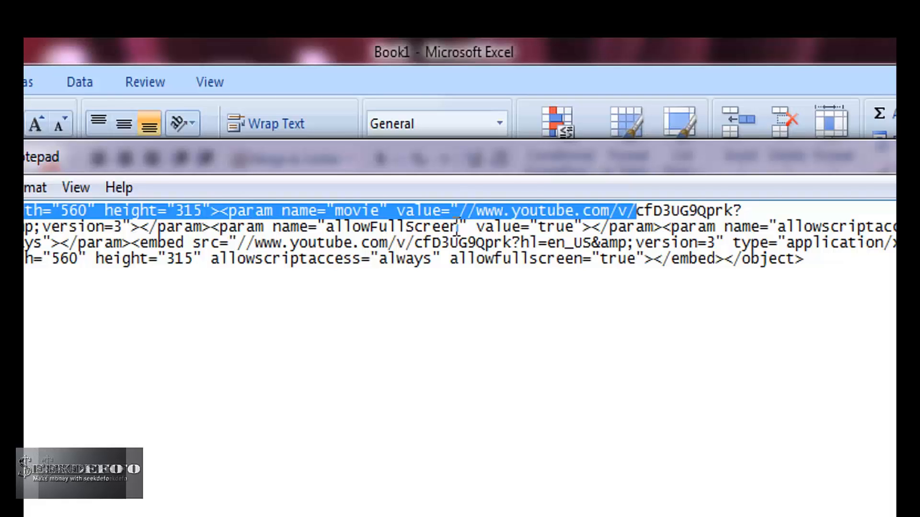
# Switch to Excel, paste the copied opening embed code into cell A1 and fill it down to A19
pyautogui.click(847, 121)
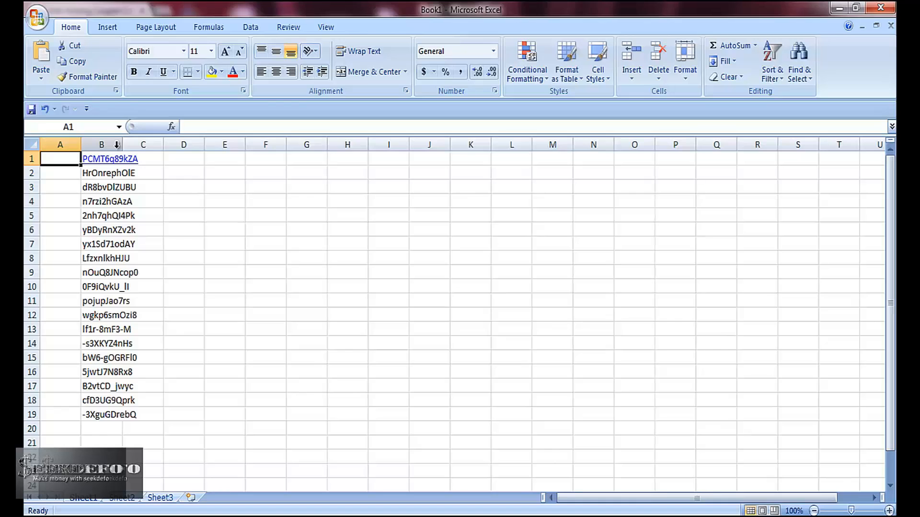
pyautogui.hotkey('ctrl', 'v')
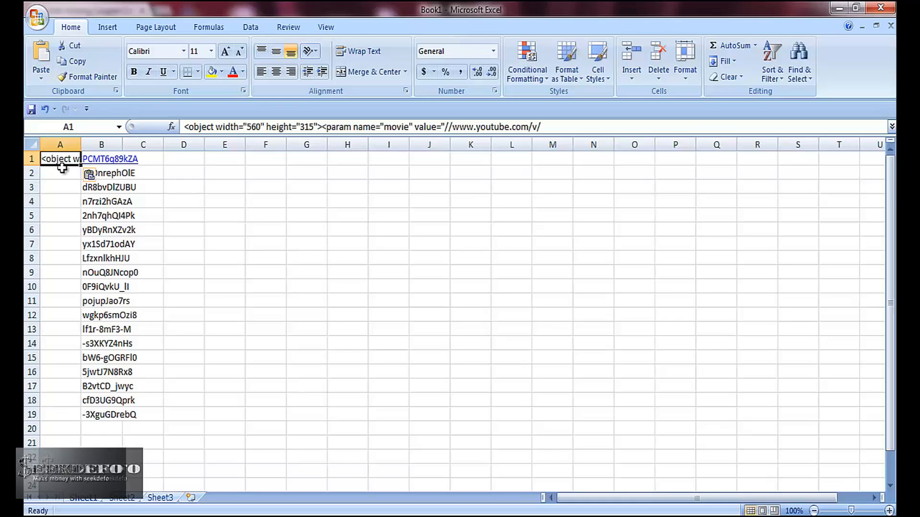
pyautogui.moveTo(81, 166); pyautogui.dragTo(73, 415)
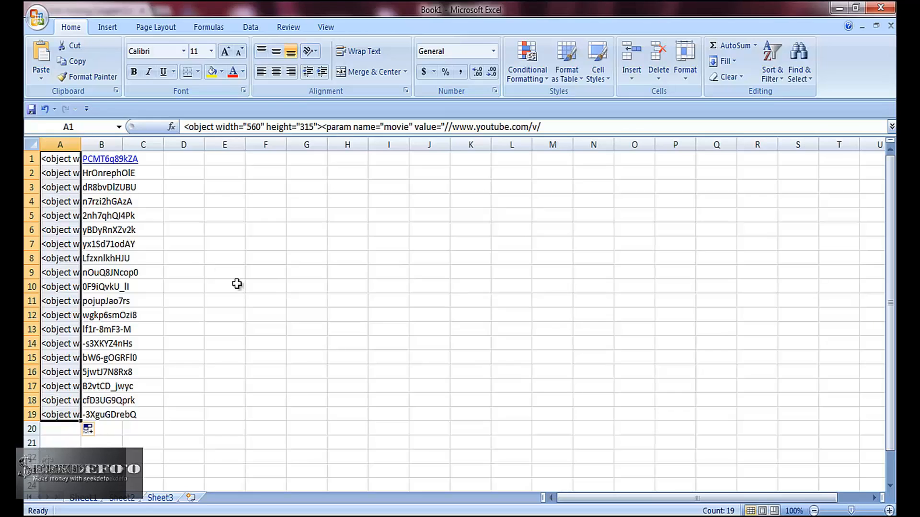
pyautogui.click(472, 516)
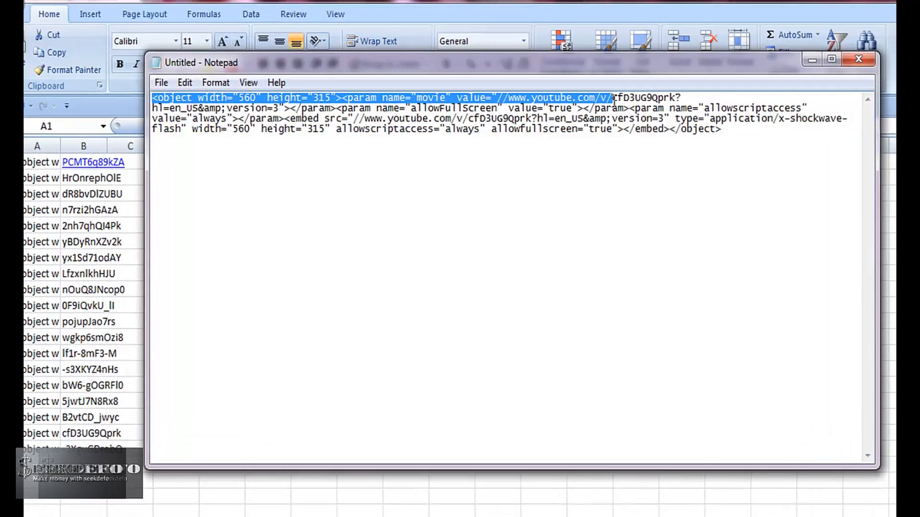
pyautogui.moveTo(573, 101); pyautogui.dragTo(623, 101)
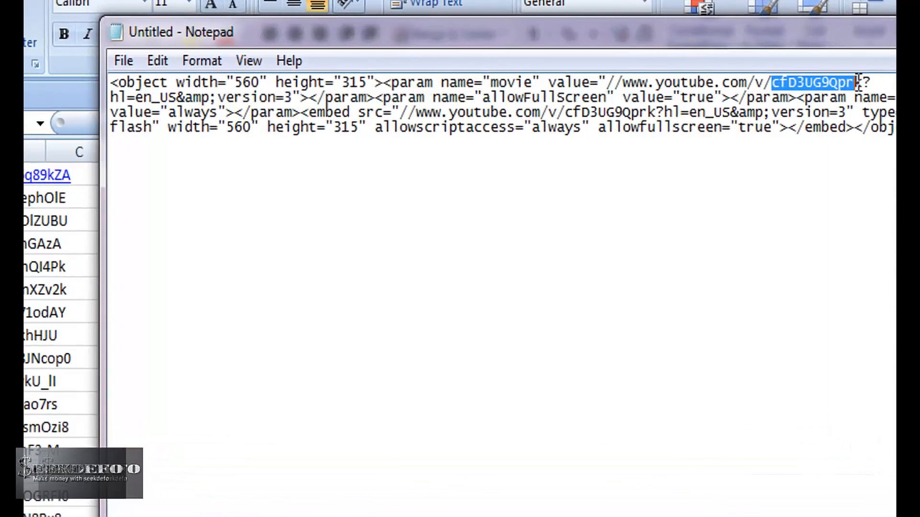
pyautogui.moveTo(858, 82); pyautogui.dragTo(864, 82)
pyautogui.click(866, 86)
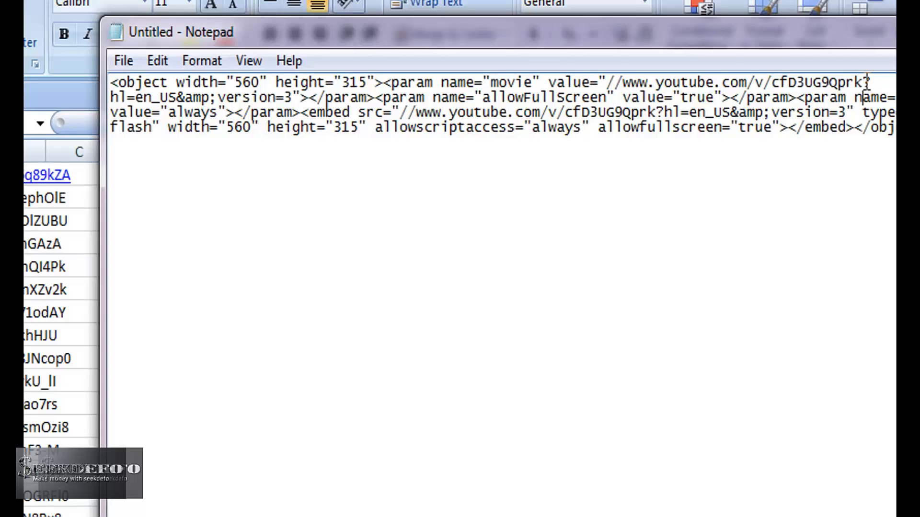
pyautogui.moveTo(548, 82); pyautogui.dragTo(569, 124)
pyautogui.click(862, 120)
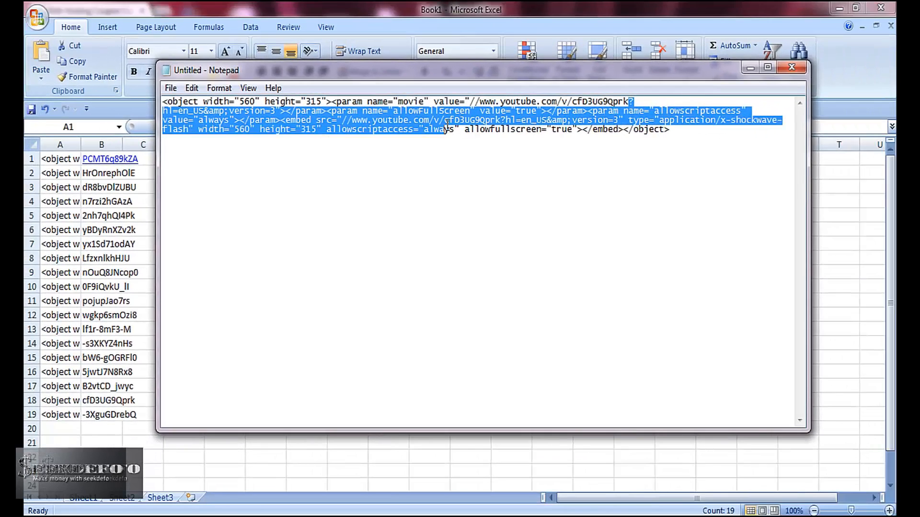
pyautogui.moveTo(446, 127); pyautogui.dragTo(446, 121)
pyautogui.hotkey('ctrl', 'c')
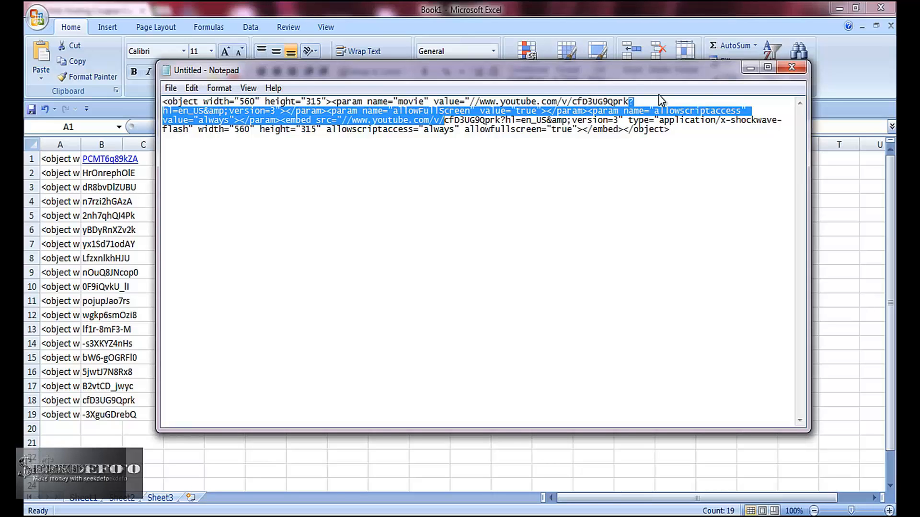
# Back in Excel, paste the copied middle code into cell C1 and fill it down to C19
pyautogui.click(750, 68)
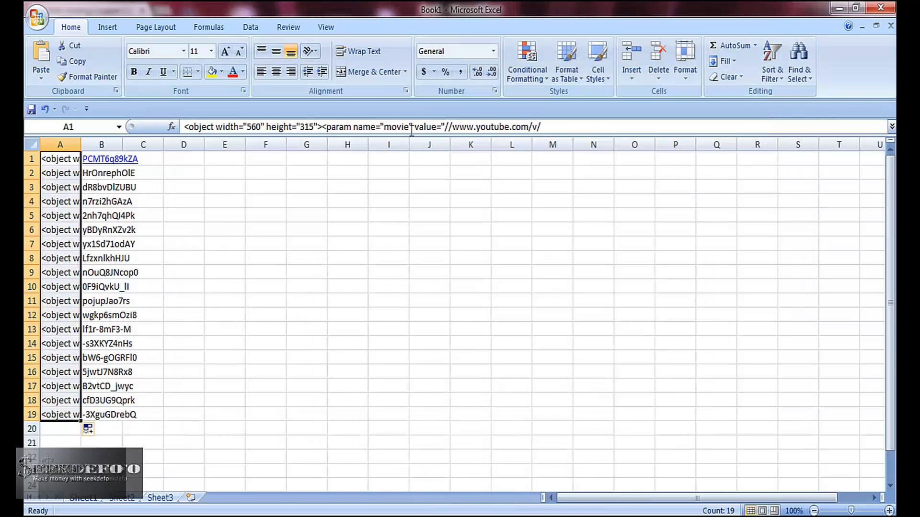
pyautogui.click(155, 145)
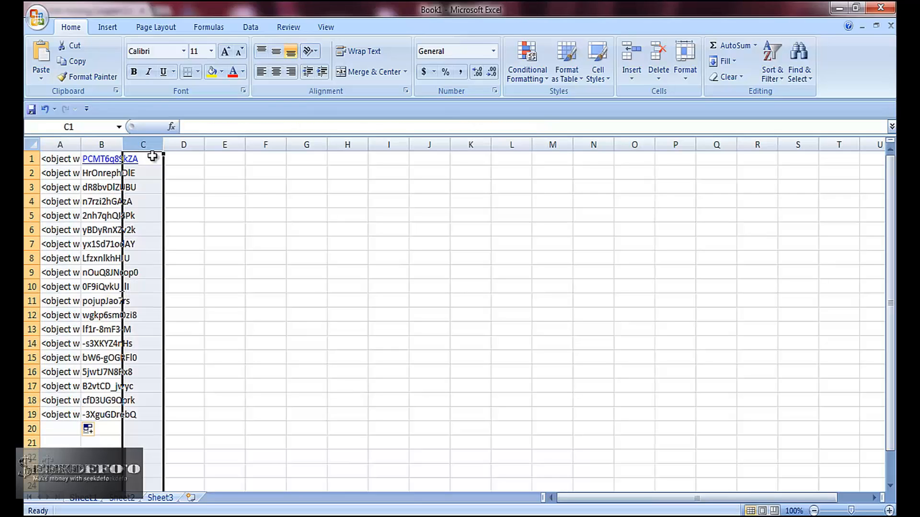
pyautogui.click(153, 158)
pyautogui.hotkey('ctrl', 'v')
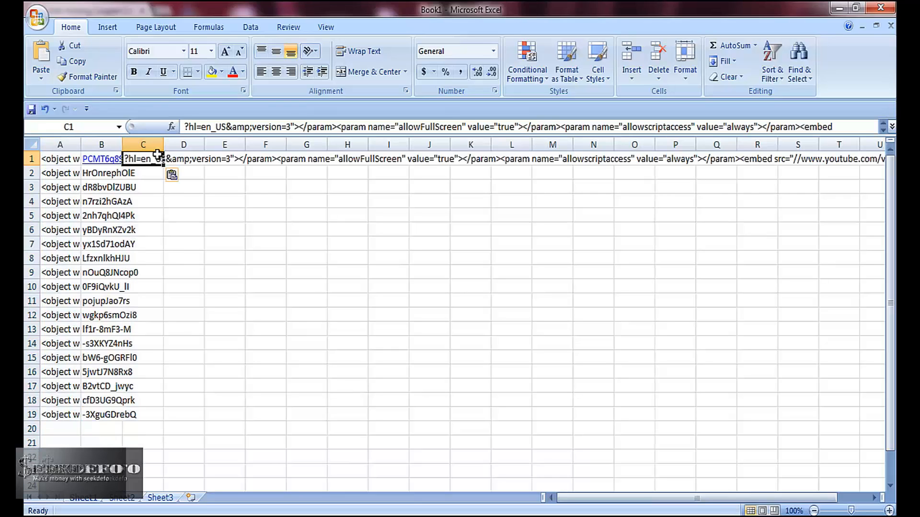
pyautogui.moveTo(160, 163); pyautogui.dragTo(177, 417)
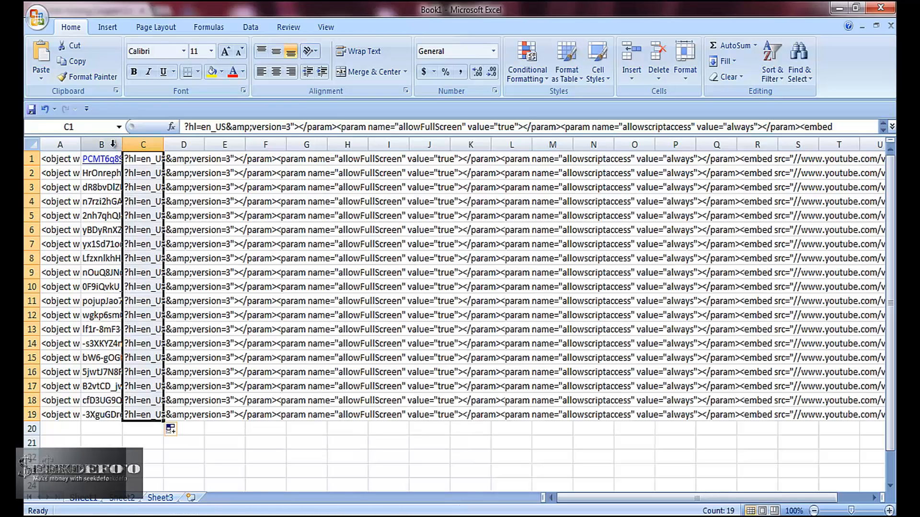
# Check the second video ID in the Notepad embed code and duplicate Excel's column B of video IDs into column D
pyautogui.click(445, 515)
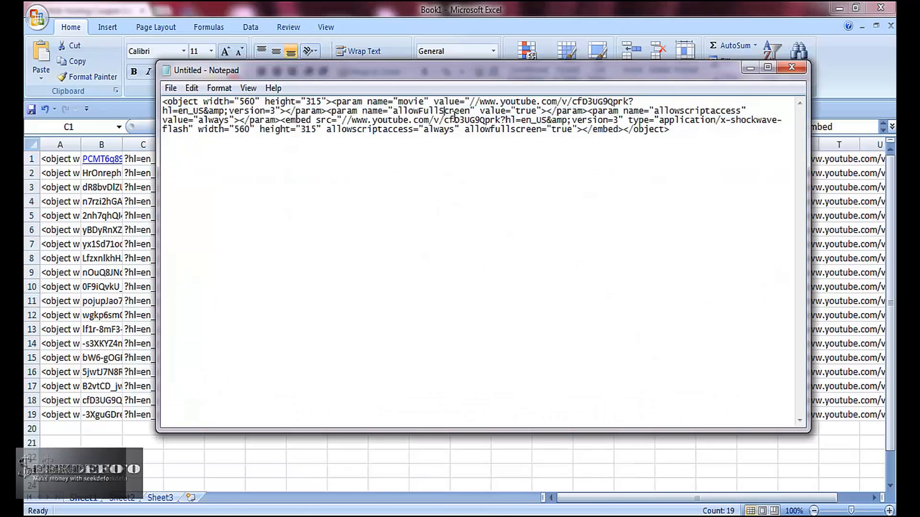
pyautogui.moveTo(446, 113); pyautogui.dragTo(503, 121)
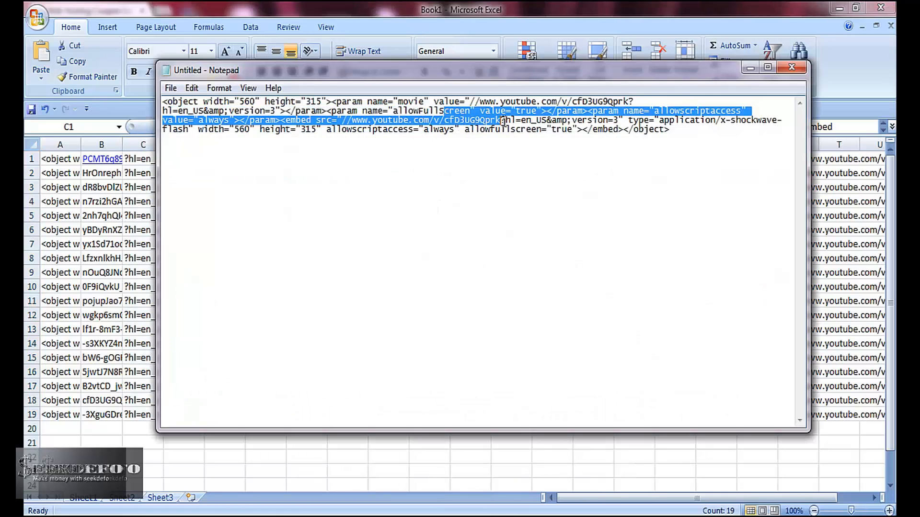
pyautogui.click(749, 68)
pyautogui.click(98, 144)
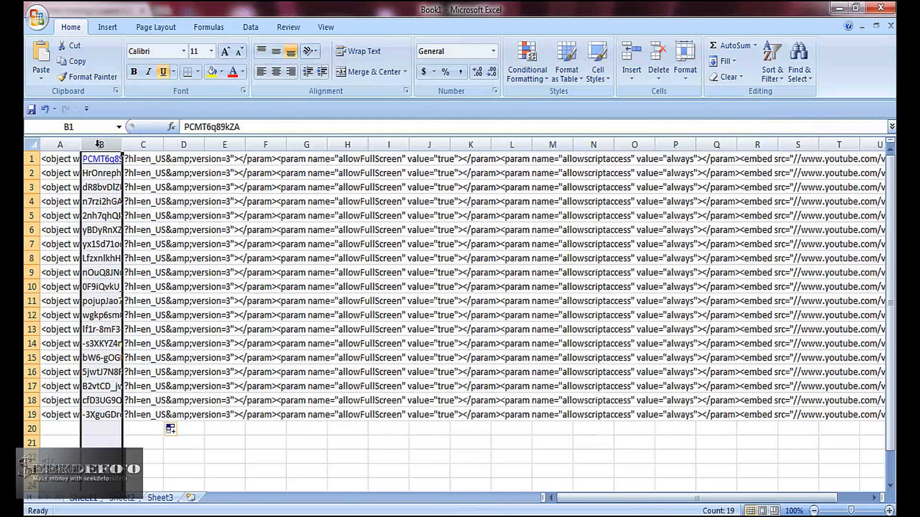
pyautogui.hotkey('ctrl', 'c')
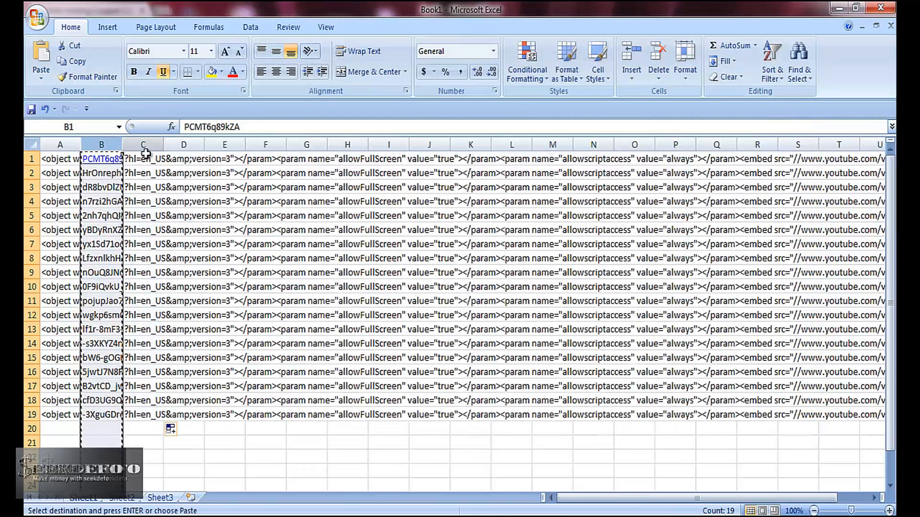
pyautogui.click(182, 145)
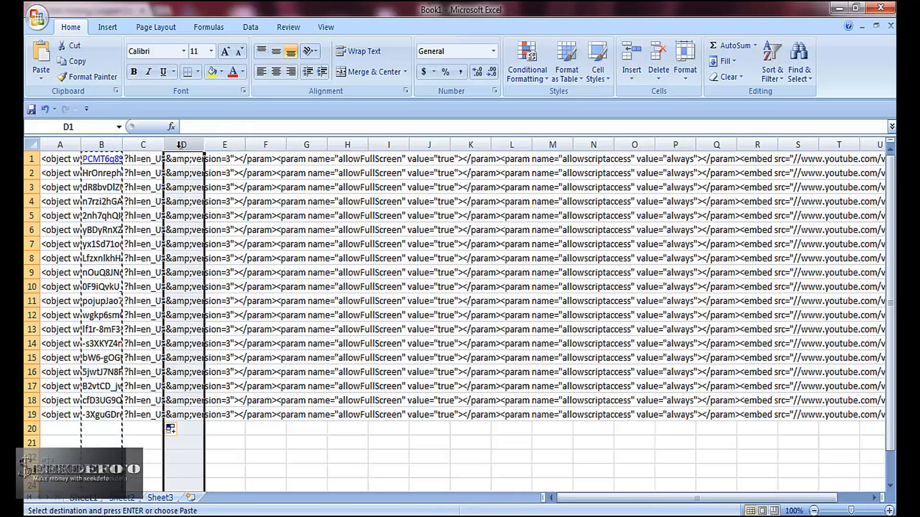
pyautogui.hotkey('ctrl', 'v')
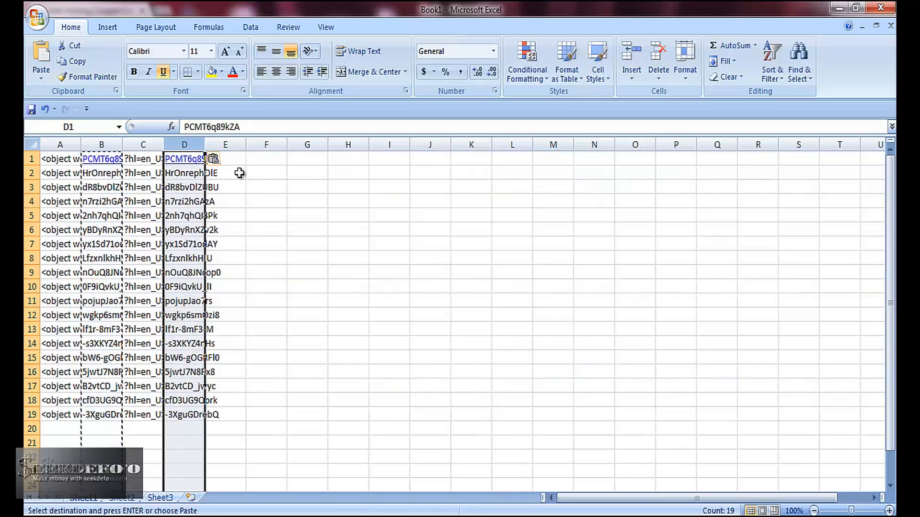
# In Notepad, copy the rest of the embed code, from the "?" after the second video ID through "</object>"
pyautogui.click(225, 145)
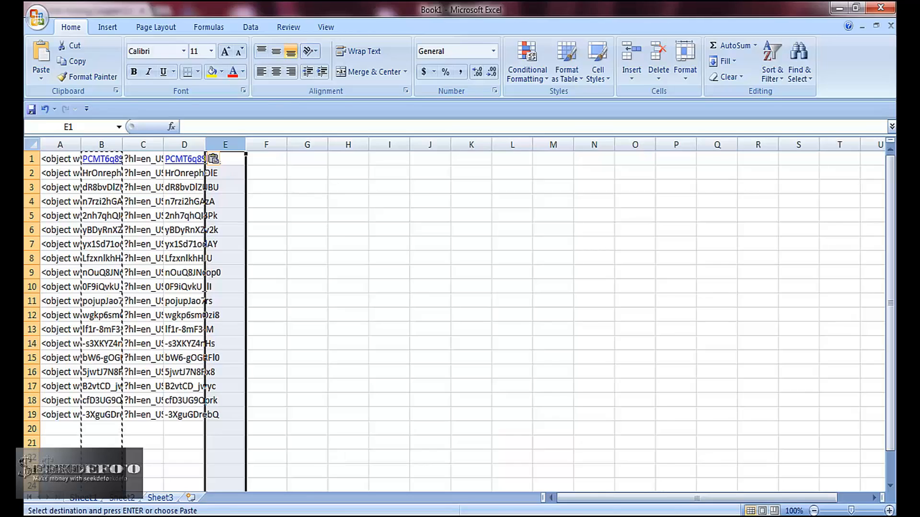
pyautogui.click(342, 516)
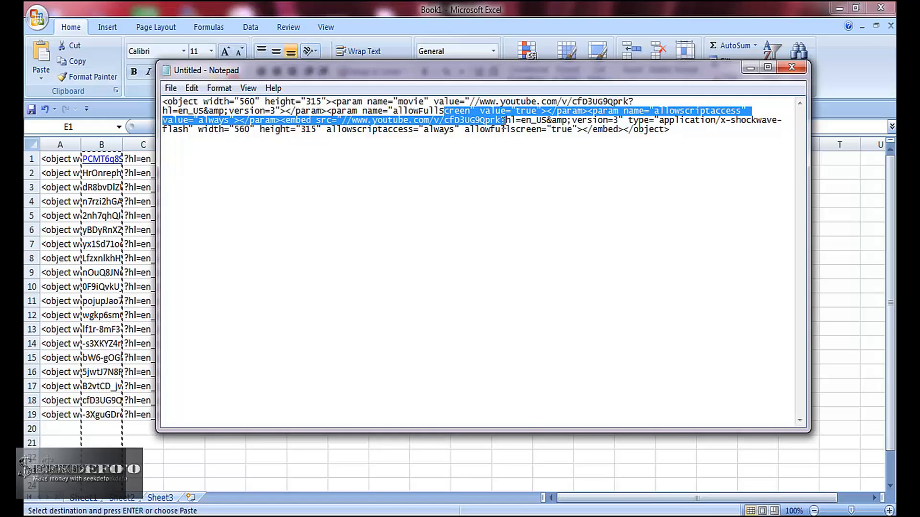
pyautogui.click(502, 120)
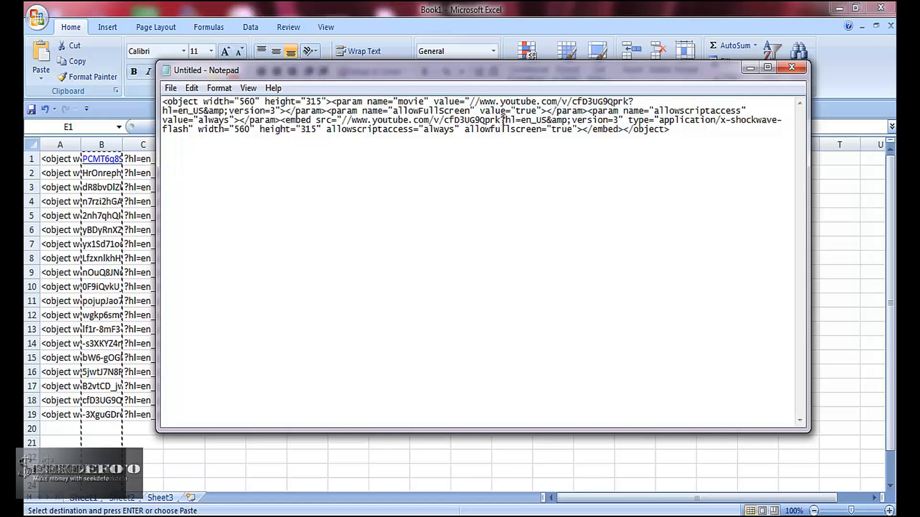
pyautogui.moveTo(503, 120); pyautogui.dragTo(501, 130)
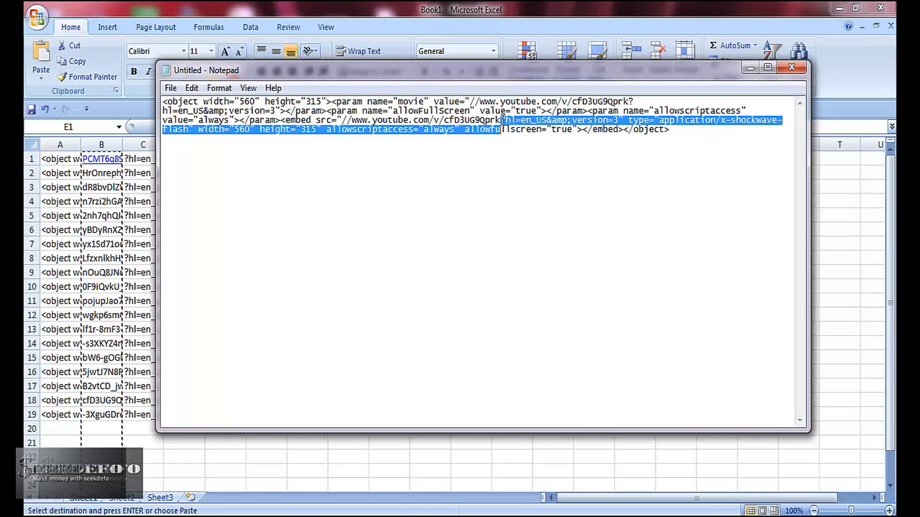
pyautogui.hotkey('shift', 'Right')
pyautogui.hotkey('shift', 'Right')
pyautogui.hotkey('shift', 'Right')
pyautogui.hotkey('shift', 'Right')
pyautogui.hotkey('shift', 'Right')
pyautogui.hotkey('shift', 'Right')
pyautogui.hotkey('shift', 'Right')
pyautogui.hotkey('shift', 'Right')
pyautogui.hotkey('shift', 'Right')
pyautogui.hotkey('shift', 'Right')
pyautogui.hotkey('shift', 'Right')
pyautogui.hotkey('shift', 'Right')
pyautogui.hotkey('shift', 'Right')
pyautogui.hotkey('shift', 'Right')
pyautogui.hotkey('shift', 'Right')
pyautogui.hotkey('shift', 'Right')
pyautogui.hotkey('shift', 'Right')
pyautogui.hotkey('shift', 'Right')
pyautogui.hotkey('shift', 'Right')
pyautogui.hotkey('shift', 'Right')
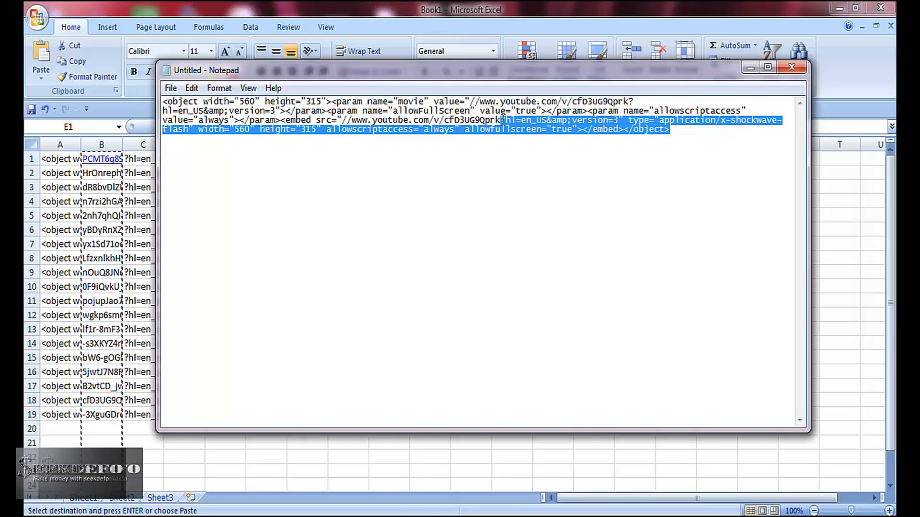
pyautogui.hotkey('ctrl', 'c')
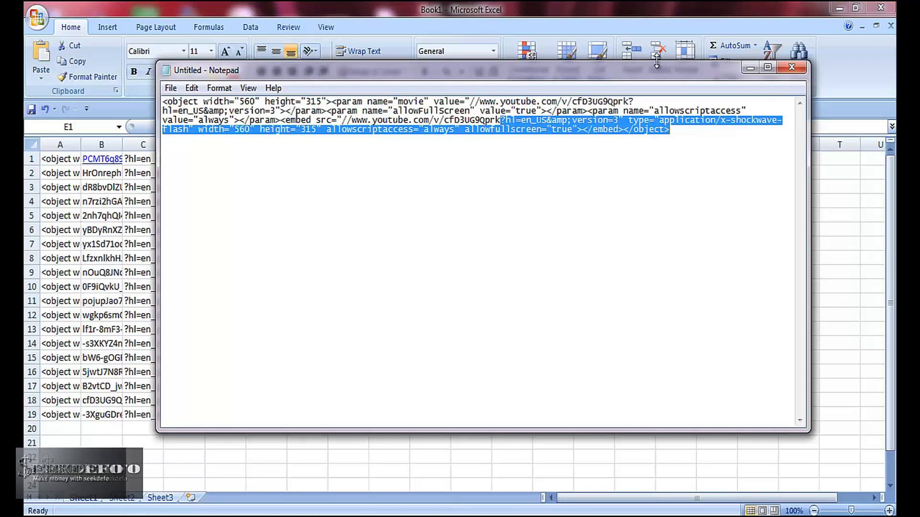
# Return to Excel, paste the copied closing code into cell E1 and fill it down to E19
pyautogui.click(750, 68)
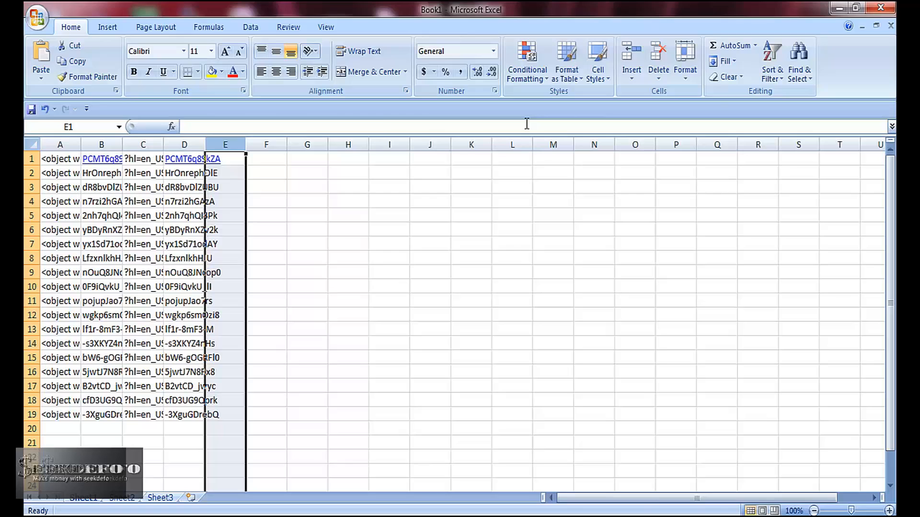
pyautogui.click(237, 158)
pyautogui.hotkey('ctrl', 'v')
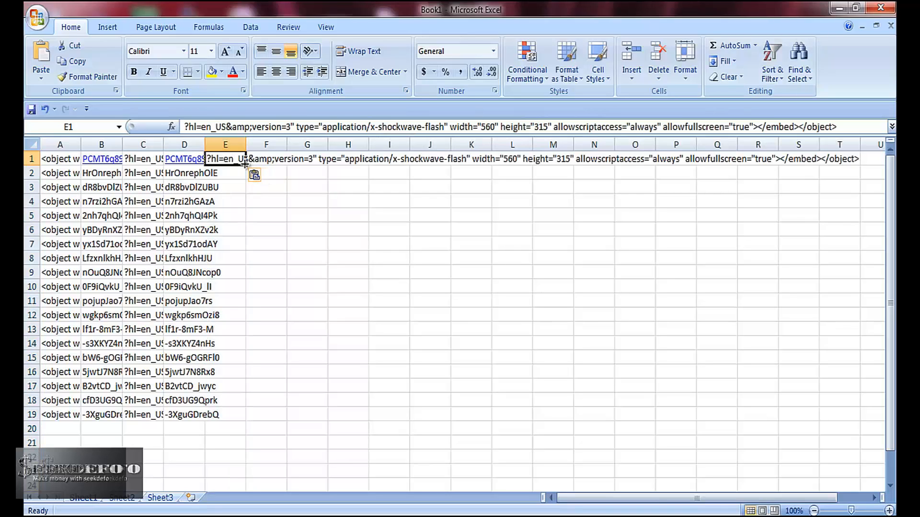
pyautogui.moveTo(244, 163); pyautogui.dragTo(252, 416)
# Enter the formula =A1&B1&C1&D1&E1 in cell F1 to join the embed code pieces
pyautogui.click(267, 145)
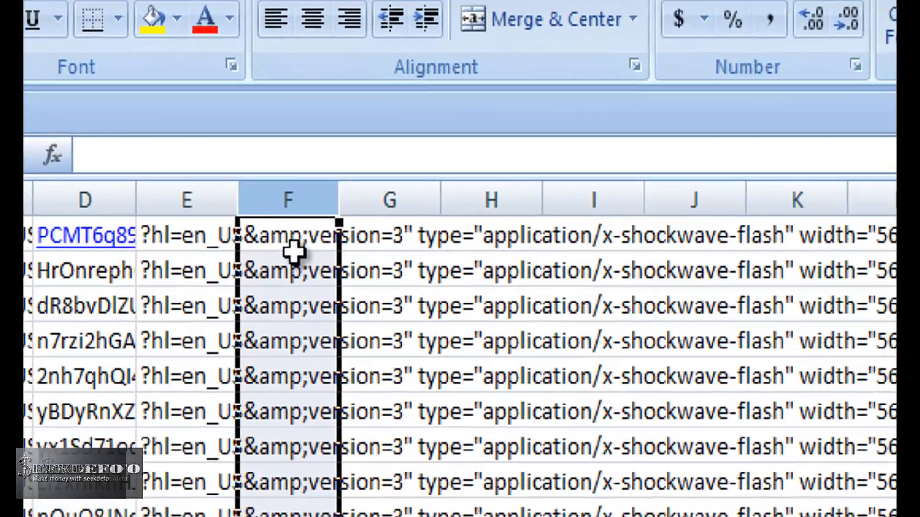
pyautogui.write('=')
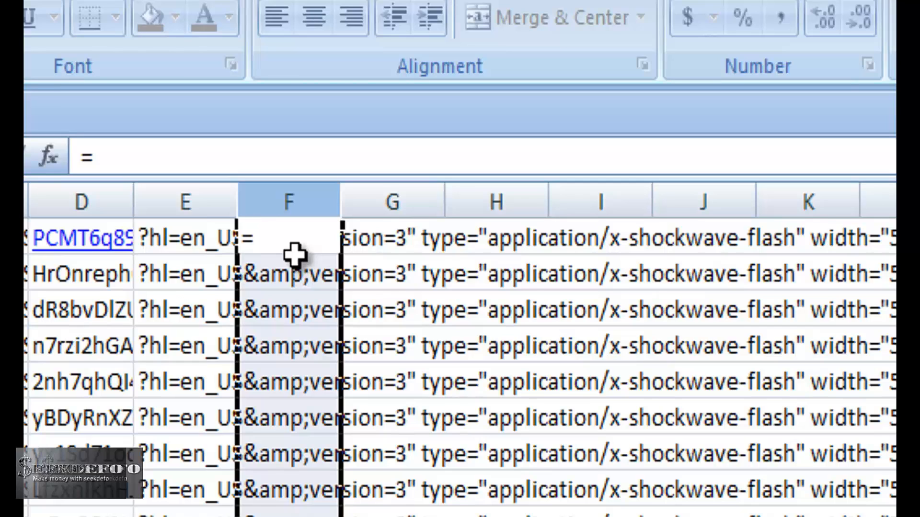
pyautogui.write('A1')
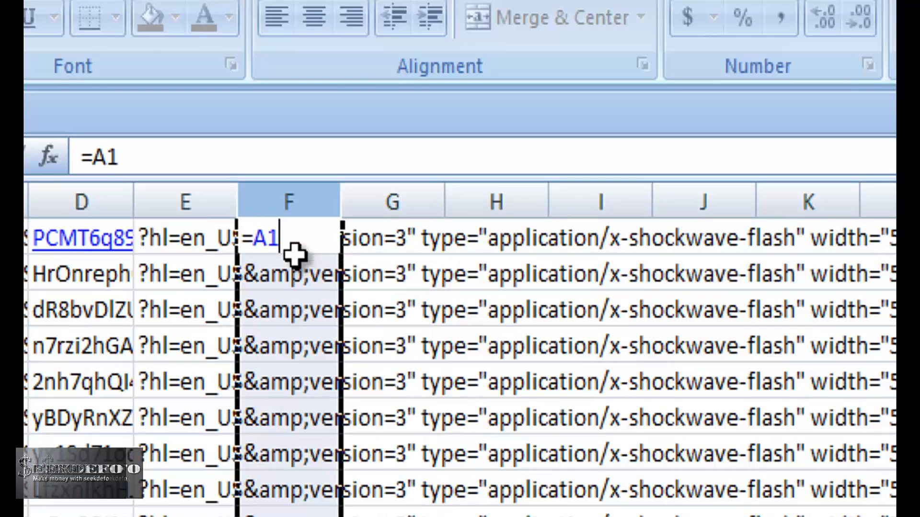
pyautogui.write('&B1')
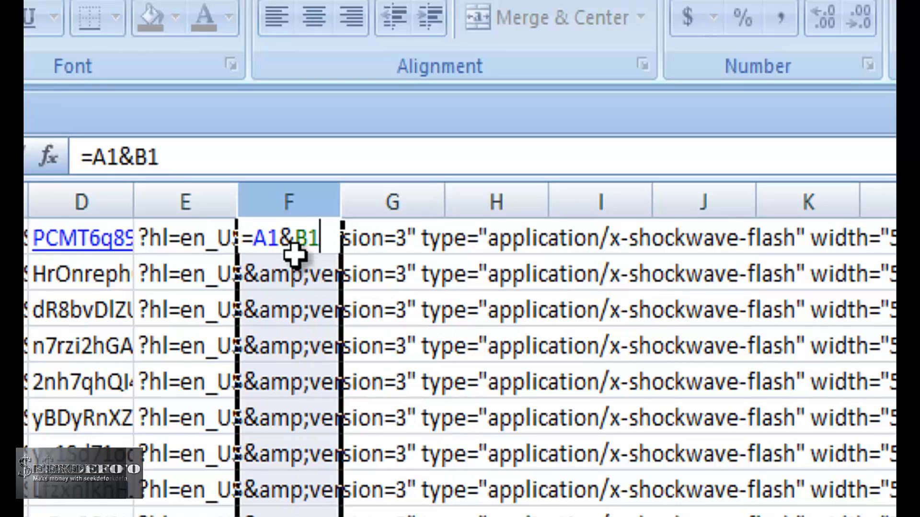
pyautogui.write('&C1')
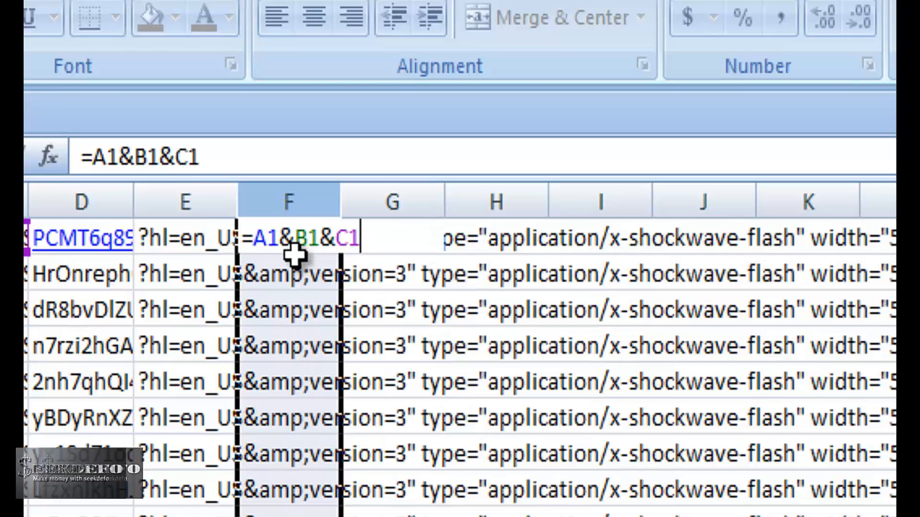
pyautogui.write('&D1')
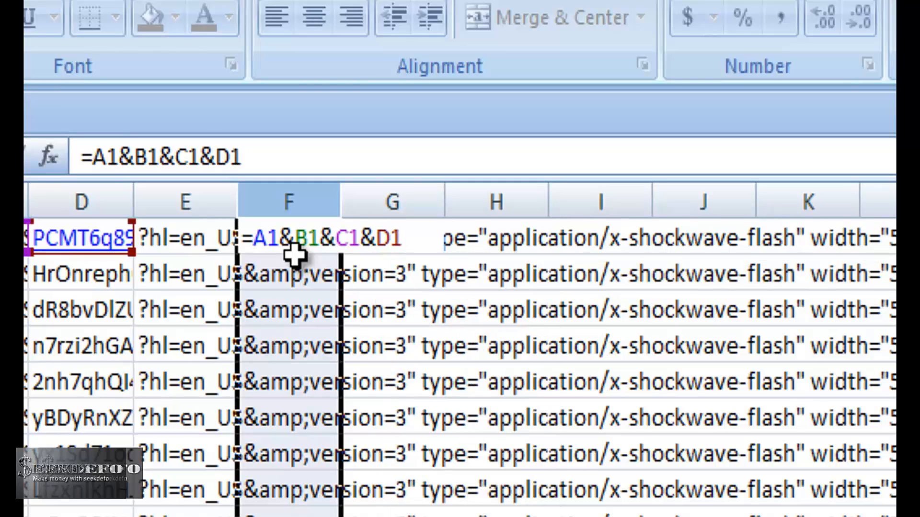
pyautogui.write('&')
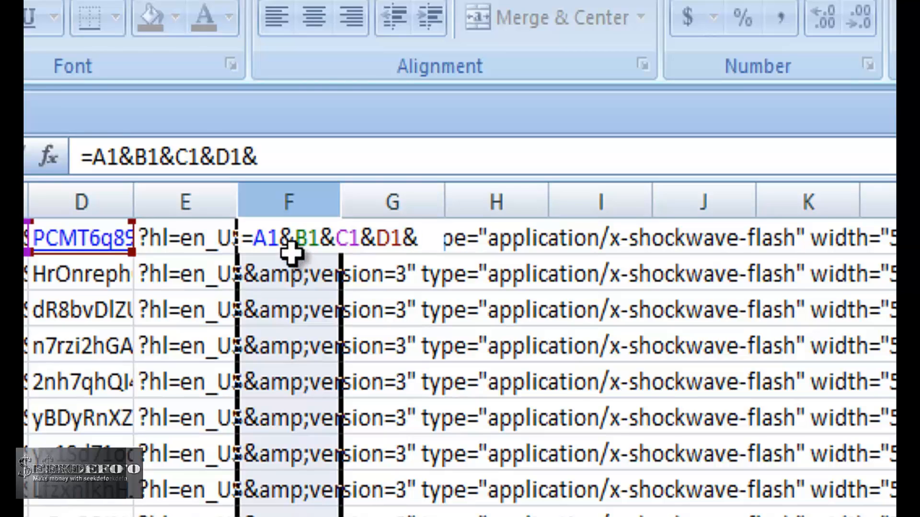
pyautogui.write('E1')
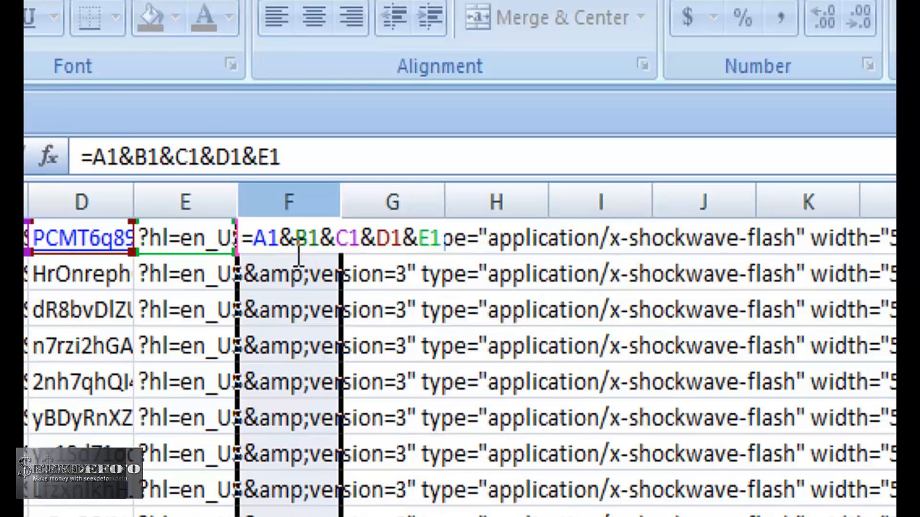
pyautogui.press('Return')
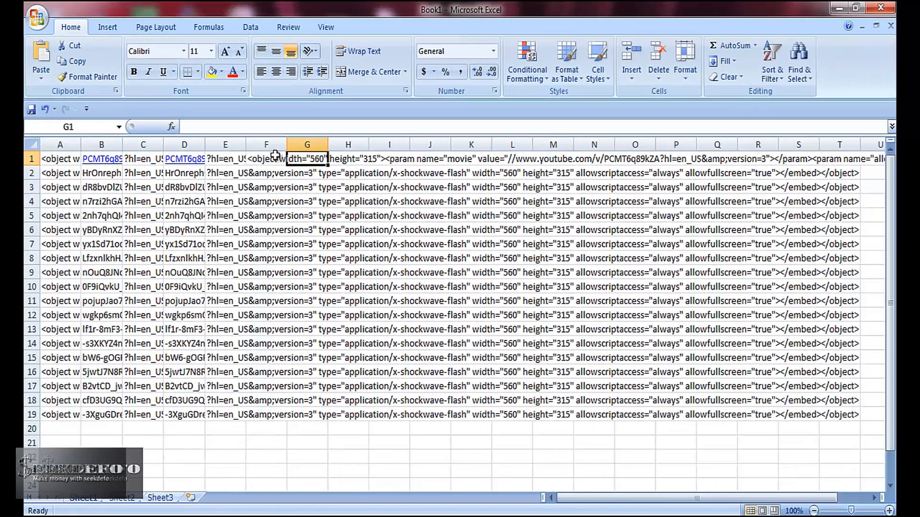
# Paste the joined embed code from cell F1 into Notepad under the original code and check both of its video IDs
pyautogui.click(297, 230)
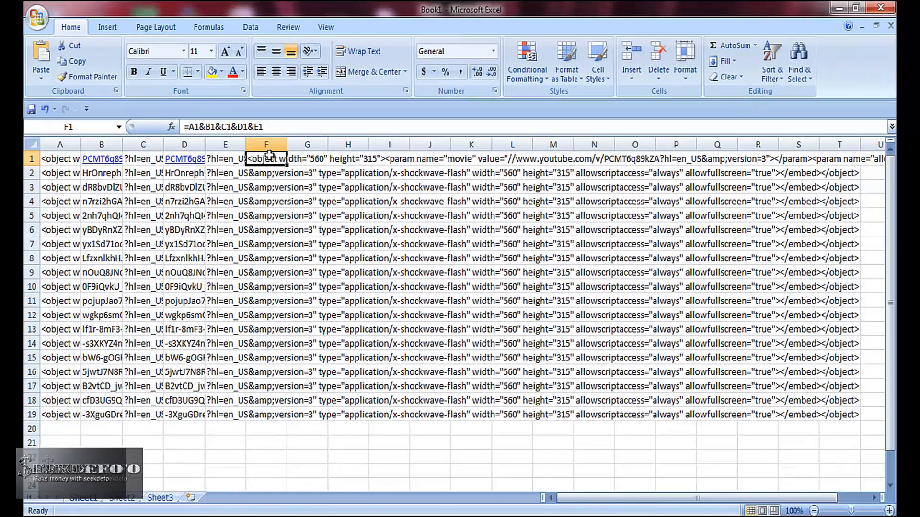
pyautogui.hotkey('ctrl', 'c')
pyautogui.hotkey('alt', 'Tab')
pyautogui.hotkey('ctrl', 'v')
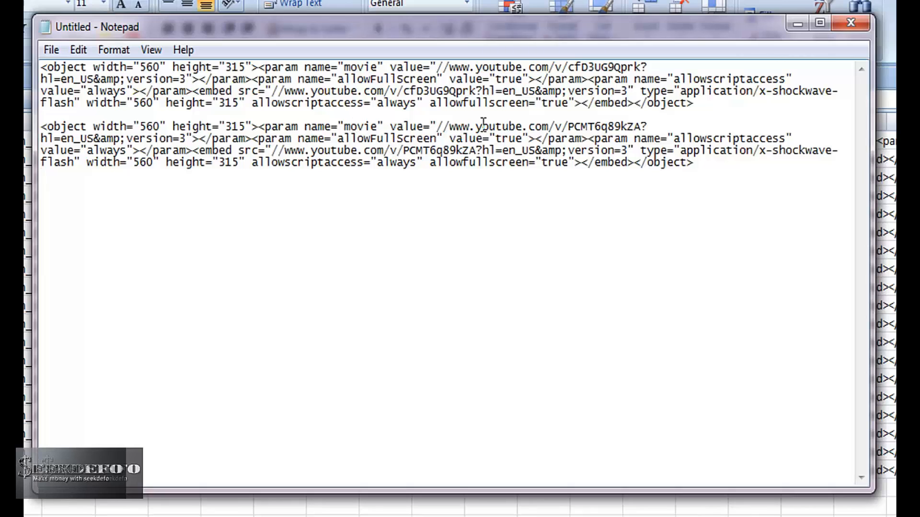
pyautogui.moveTo(568, 126); pyautogui.dragTo(641, 124)
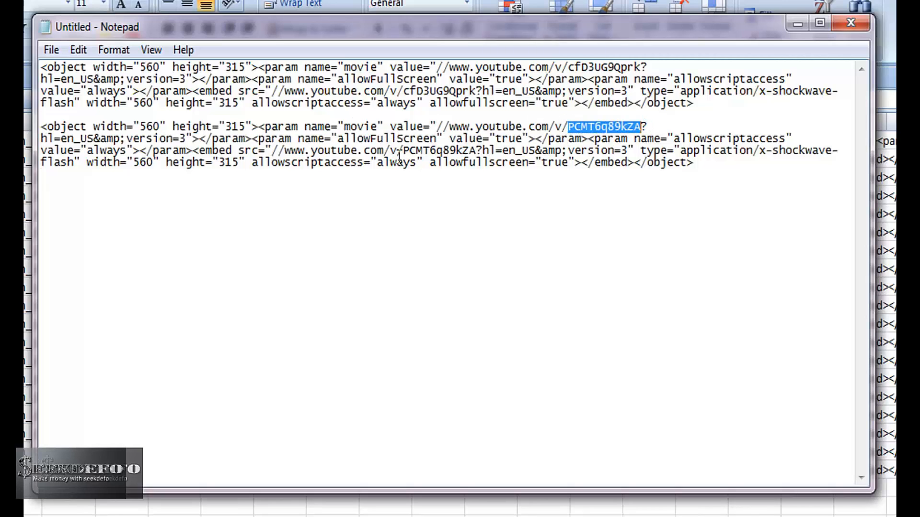
pyautogui.moveTo(404, 152); pyautogui.dragTo(477, 153)
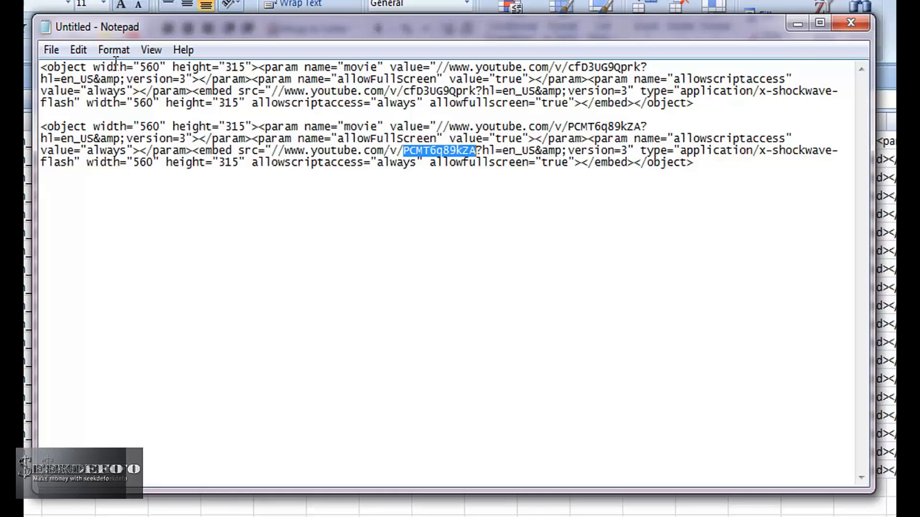
pyautogui.click(103, 89)
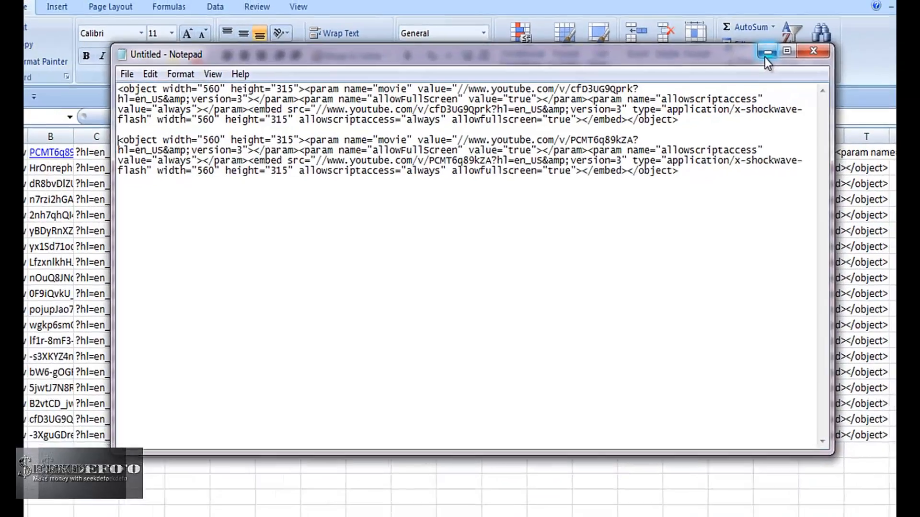
pyautogui.click(766, 53)
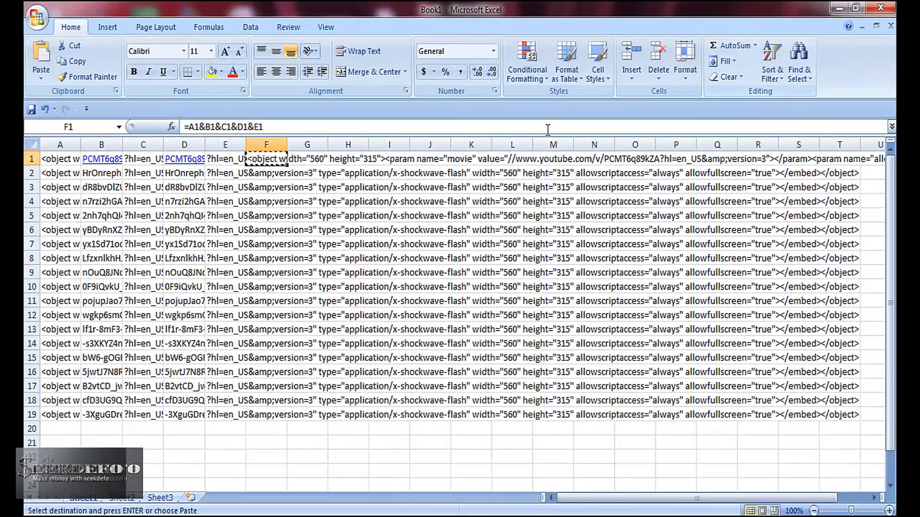
# Fill the joining formula from F1 down to F19 and copy all of column F
pyautogui.moveTo(288, 166); pyautogui.dragTo(294, 420)
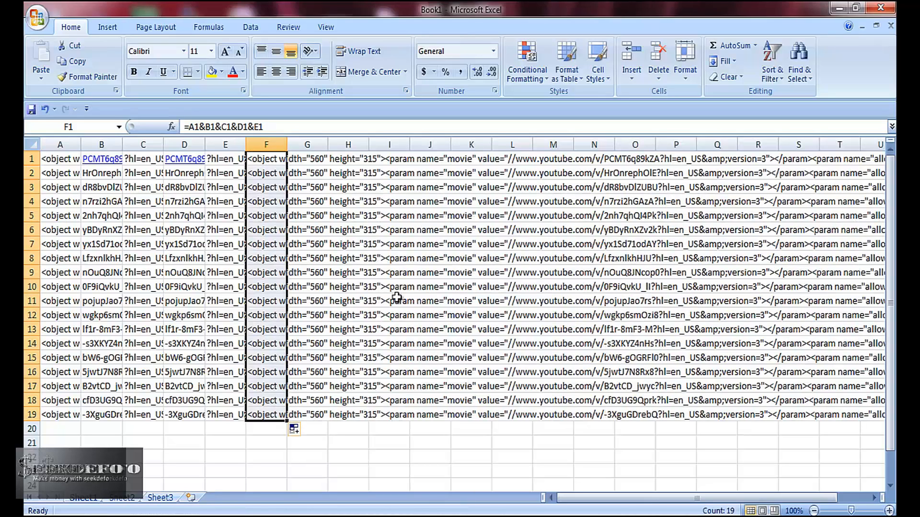
pyautogui.click(638, 145)
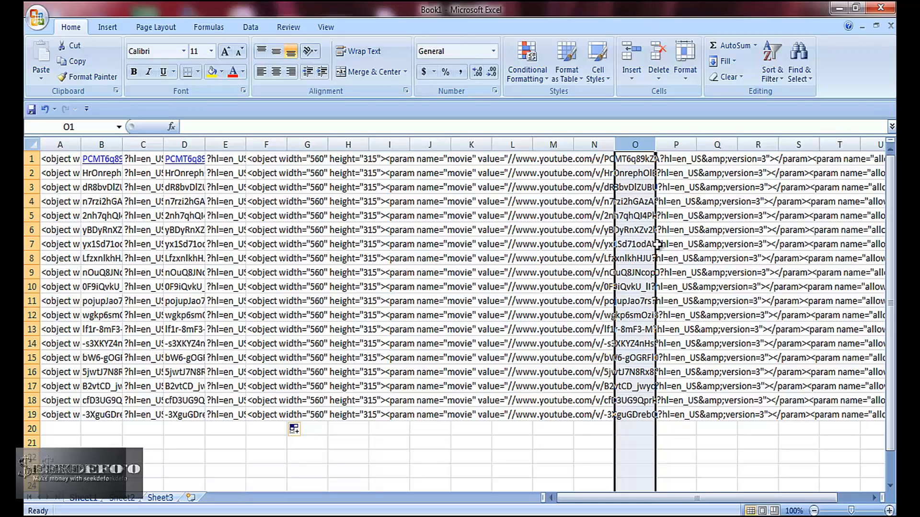
pyautogui.click(274, 143)
pyautogui.hotkey('ctrl', 'c')
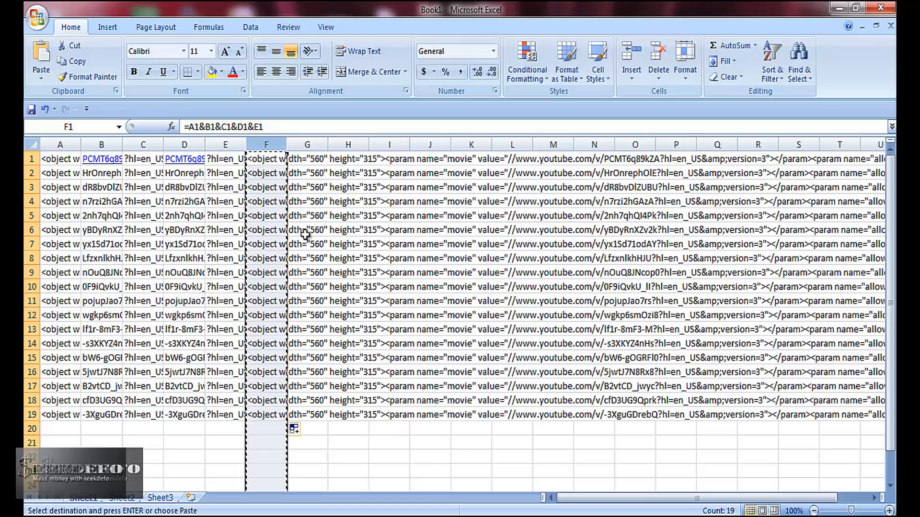
# In Notepad, replace the test embed code below the original one with the copied column of joined embed codes
pyautogui.click(470, 515)
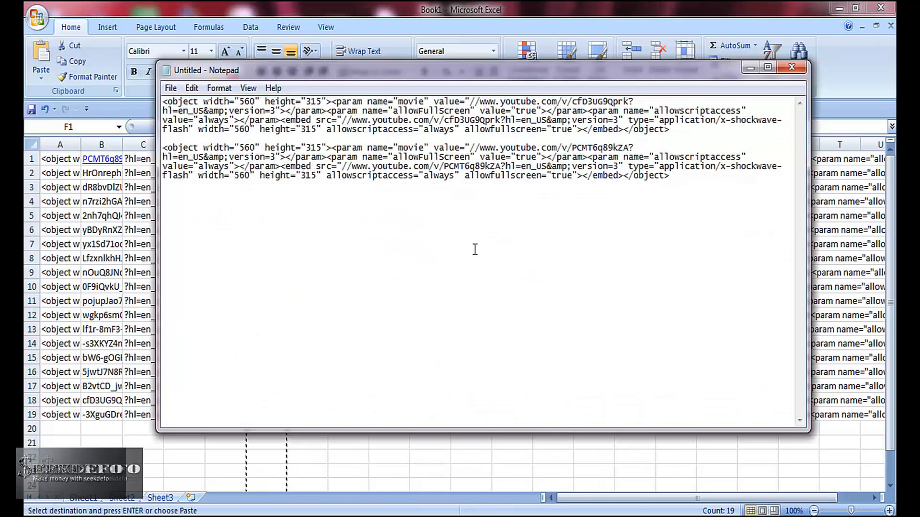
pyautogui.hotkey('shift', 'Down')
pyautogui.hotkey('shift', 'Down')
pyautogui.hotkey('shift', 'Down')
pyautogui.hotkey('shift', 'Down')
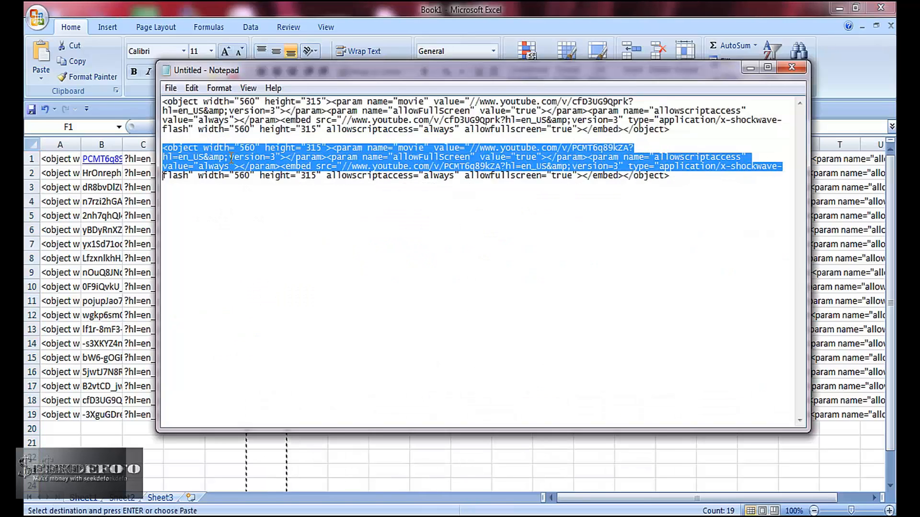
pyautogui.press('Delete')
pyautogui.hotkey('ctrl', 'v')
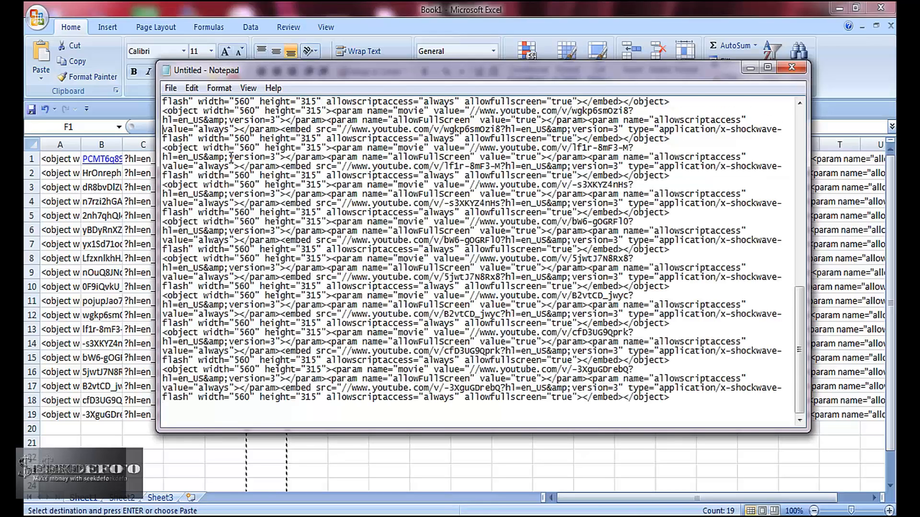
# Delete the original embed code for video cfD3UG9Qprk and the blank line above the pasted list
pyautogui.scroll(15, 230, 157)
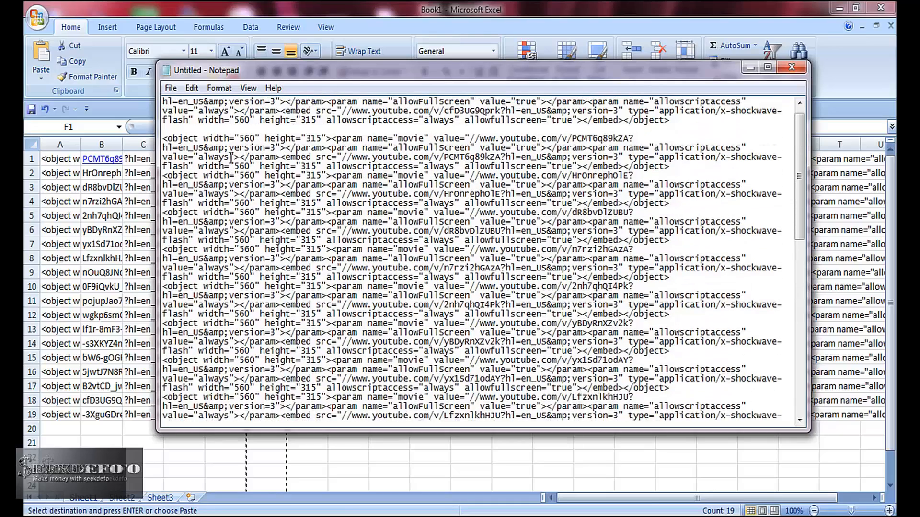
pyautogui.scroll(1, 230, 157)
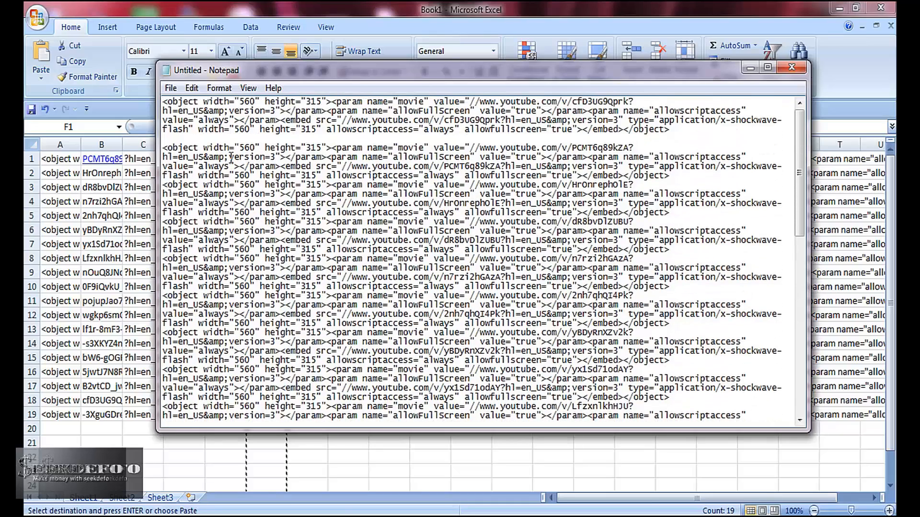
pyautogui.hotkey('shift', 'Down')
pyautogui.hotkey('shift', 'Down')
pyautogui.hotkey('shift', 'Down')
pyautogui.hotkey('shift', 'Down')
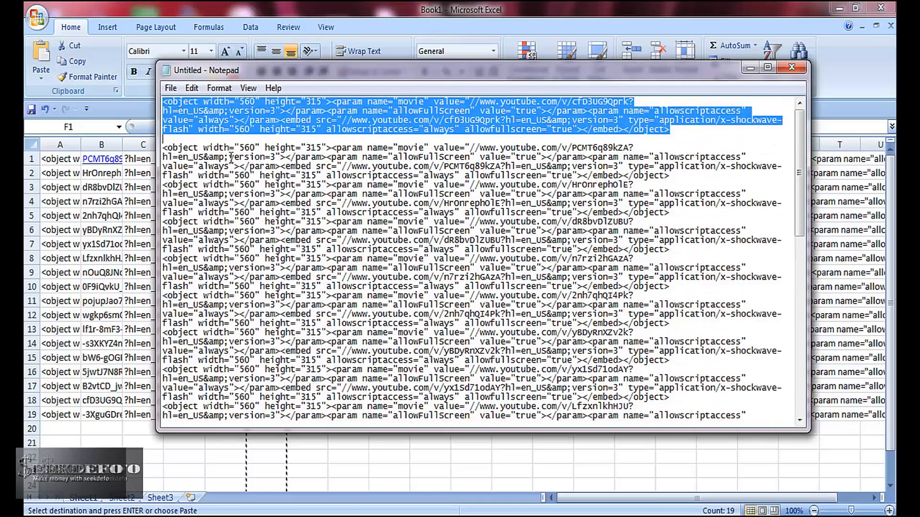
pyautogui.press('Delete')
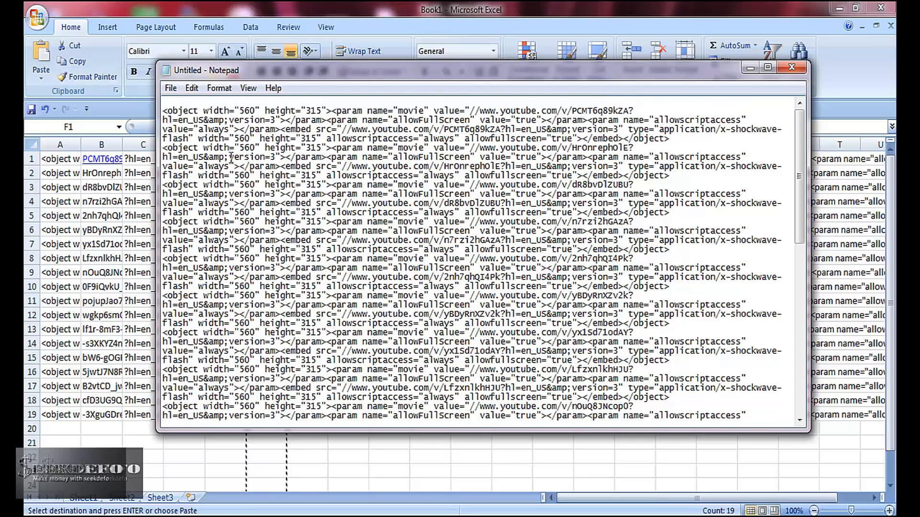
pyautogui.press('Delete')
# Copy the whole list of embed codes from Notepad and switch to SpinnerChief
pyautogui.hotkey('ctrl', 'a')
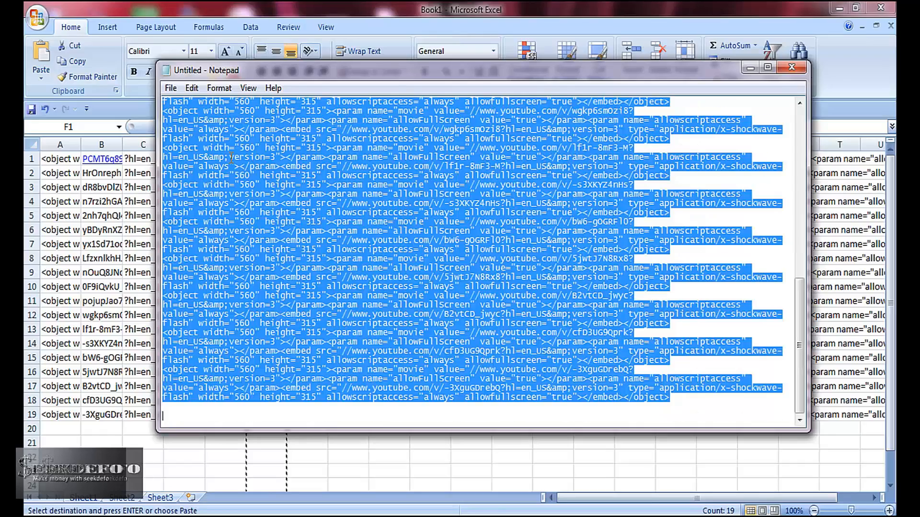
pyautogui.hotkey('ctrl', 'c')
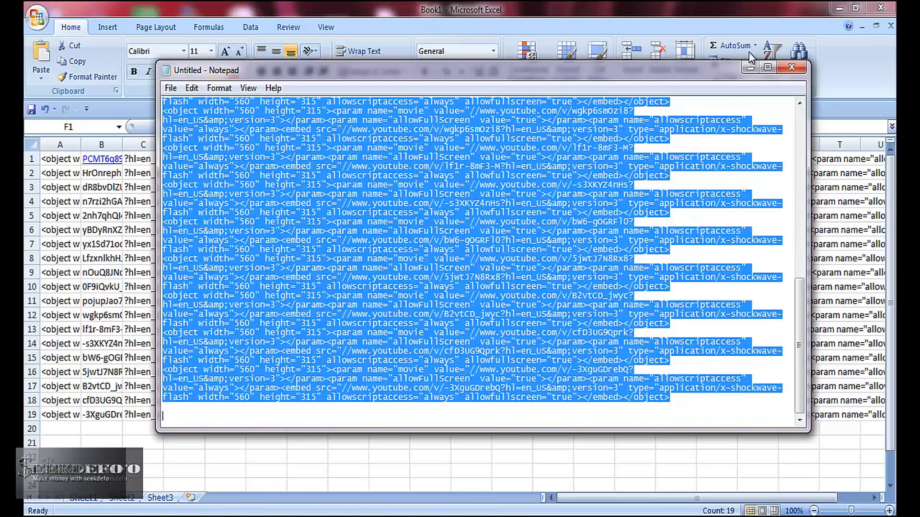
pyautogui.click(750, 67)
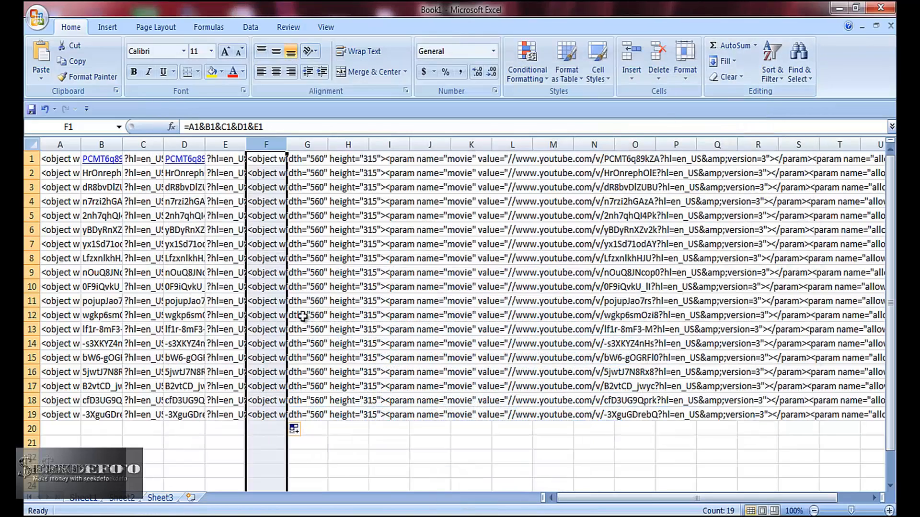
pyautogui.hotkey('alt', 'Tab')
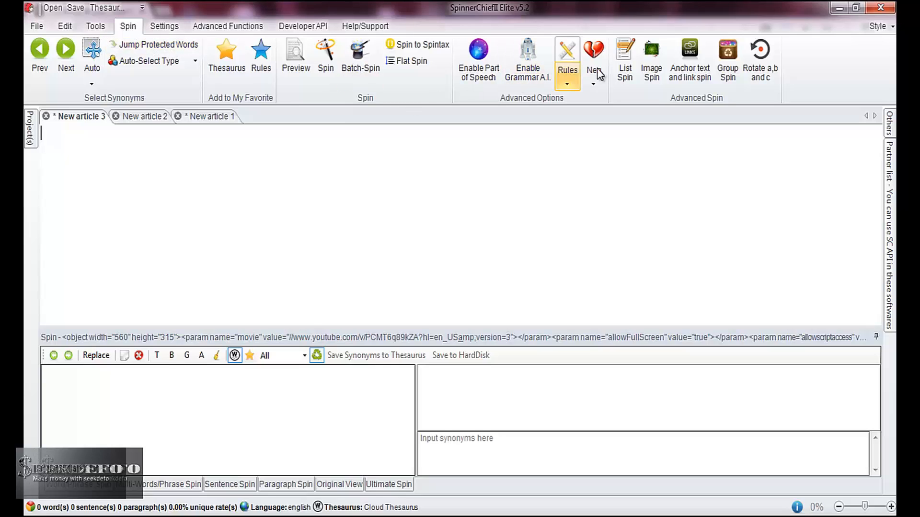
# Use List Spin to convert the copied embed codes into one spintax block in New article 3
pyautogui.click(628, 77)
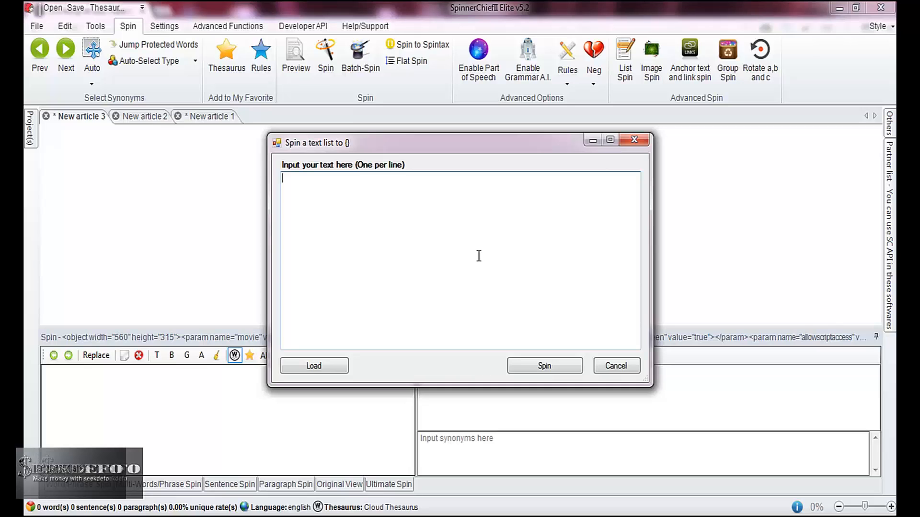
pyautogui.hotkey('ctrl', 'v')
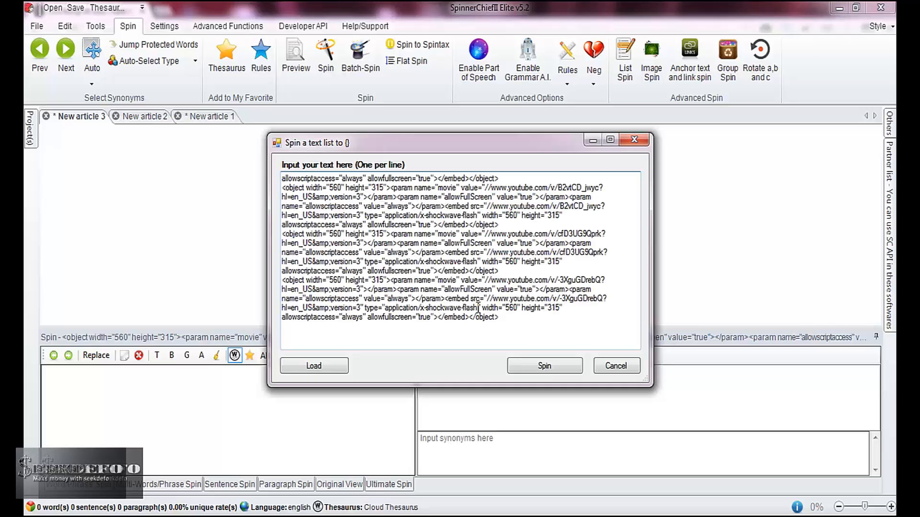
pyautogui.click(543, 366)
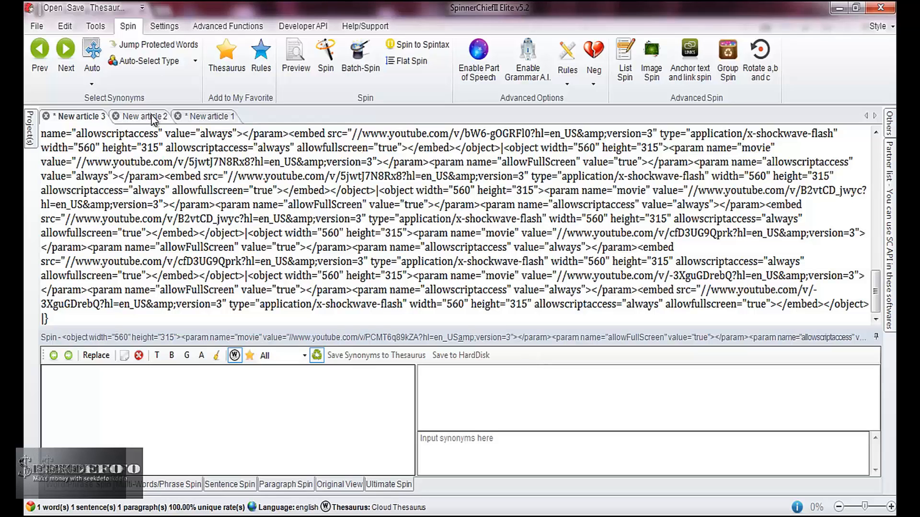
# Run Spin on the embed-code spintax in New article 3 with the existing basic settings and an article amount of 10
pyautogui.click(325, 55)
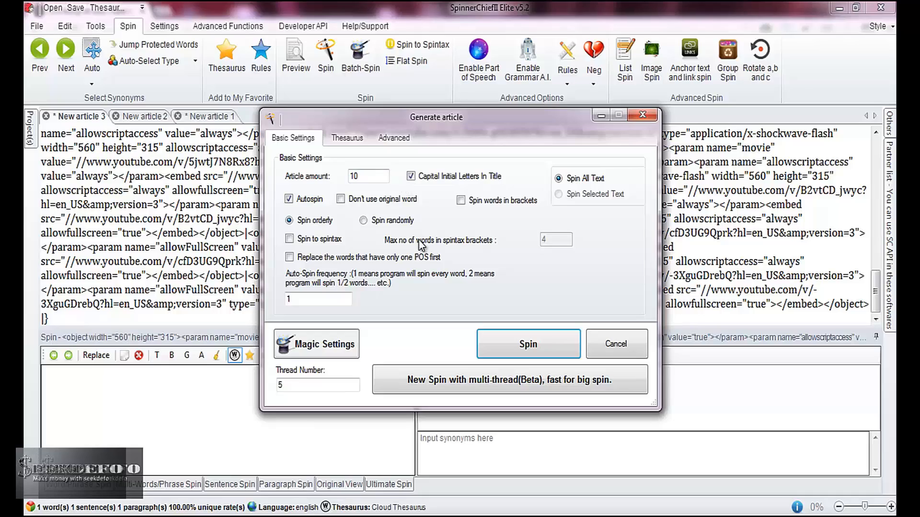
pyautogui.click(505, 345)
pyautogui.click(529, 314)
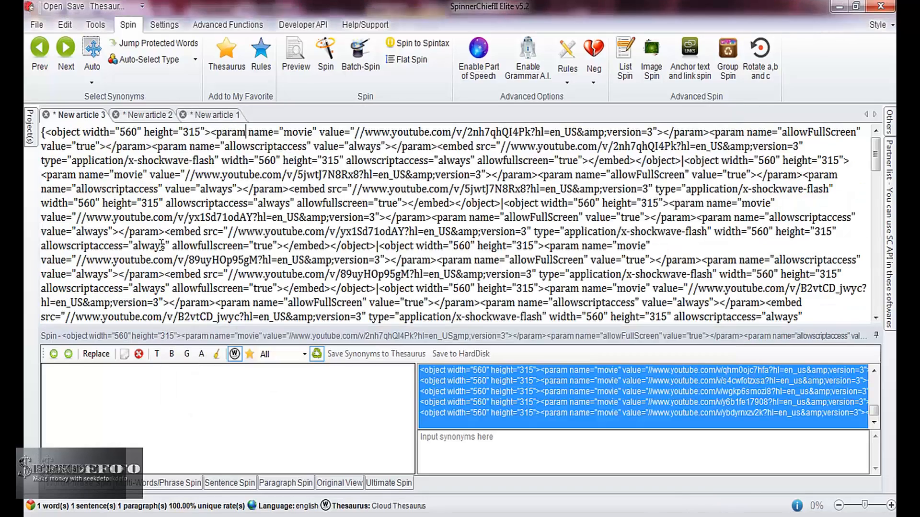
# Copy the entire video spintax from New article 3 into New article 1, on its own line after the first Bluehost paragraph
pyautogui.hotkey('ctrl', 'a')
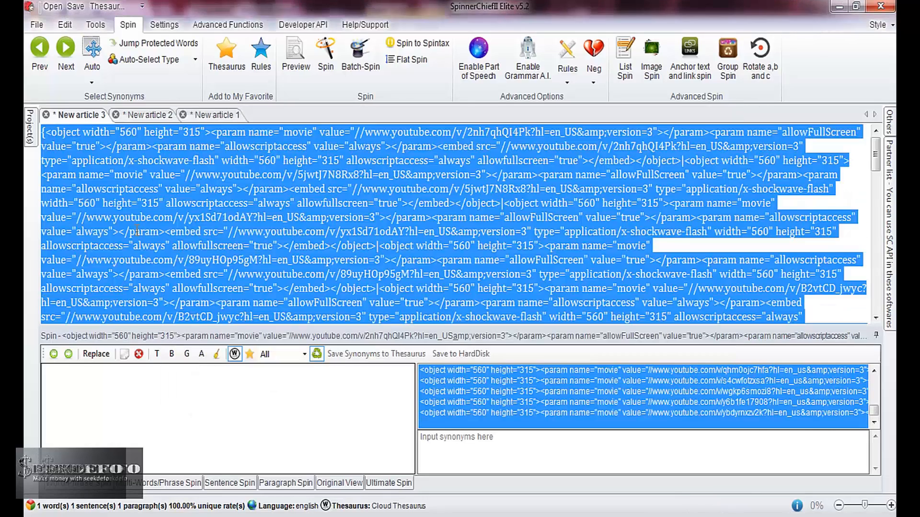
pyautogui.click(192, 118)
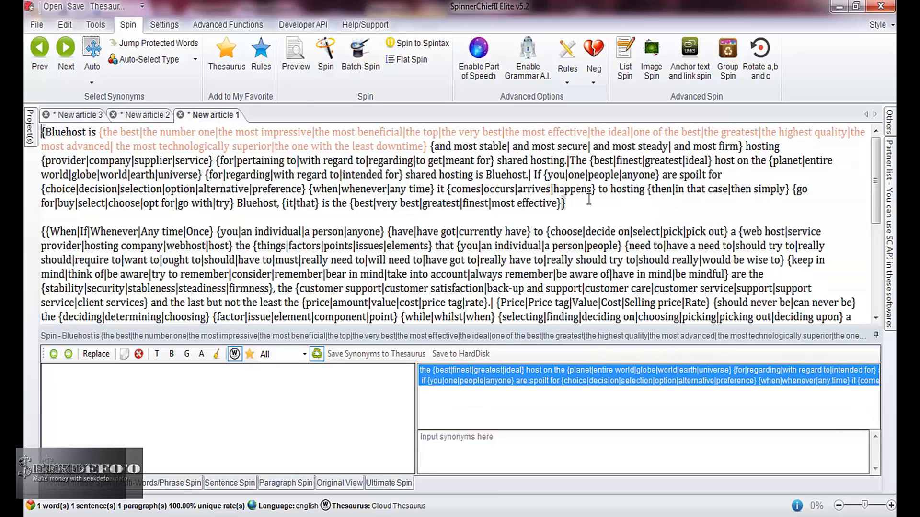
pyautogui.press('Return')
pyautogui.press('Return')
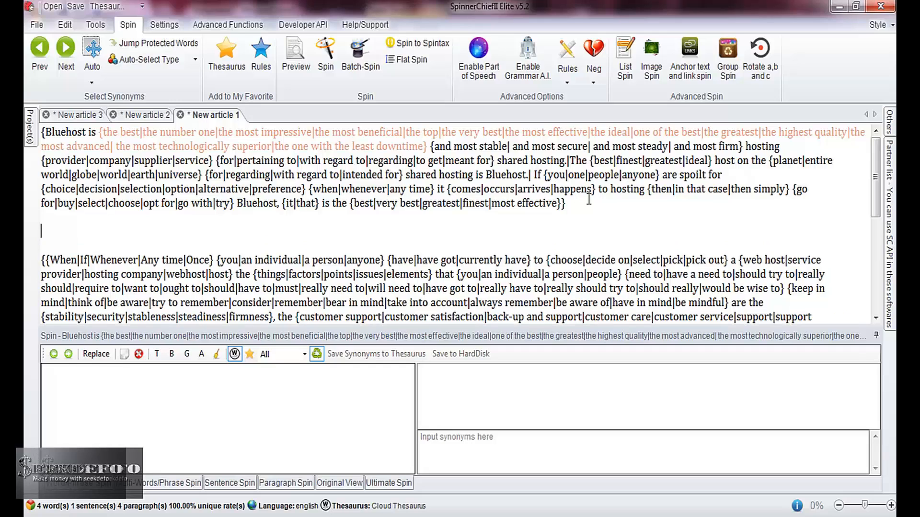
pyautogui.hotkey('ctrl', 'v')
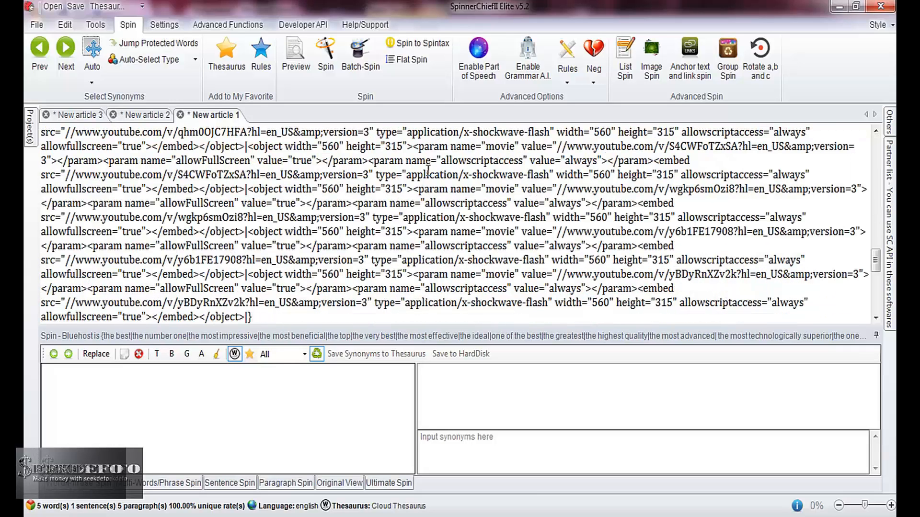
# Copy the entire image spintax from New article 2 into New article 1, between the first paragraph and the video spintax
pyautogui.click(140, 115)
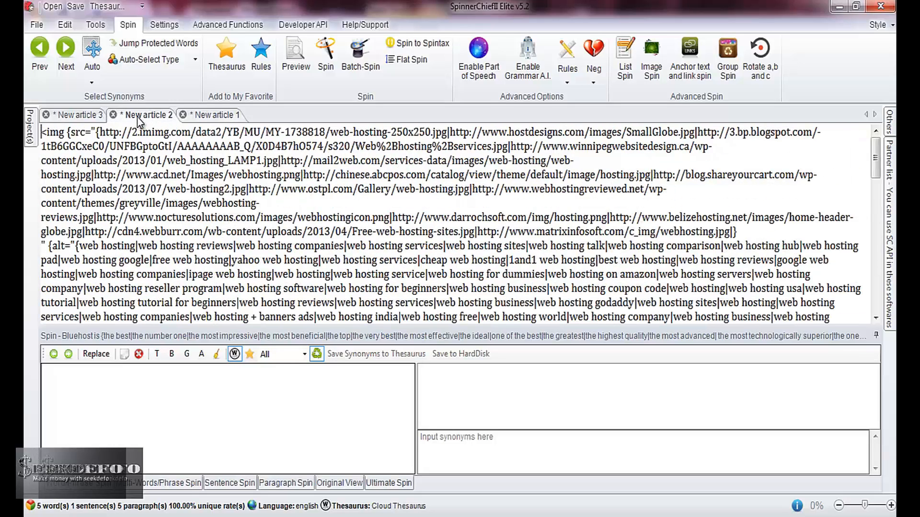
pyautogui.click(128, 171)
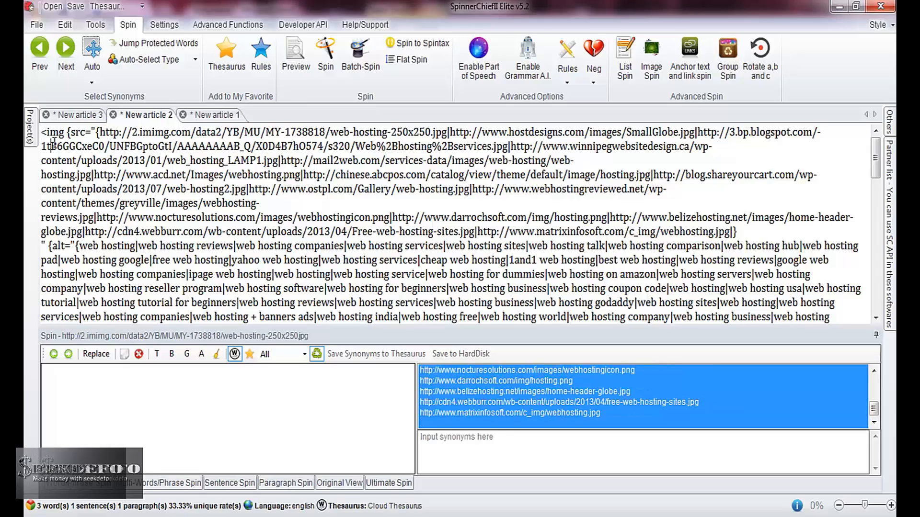
pyautogui.hotkey('ctrl', 'a')
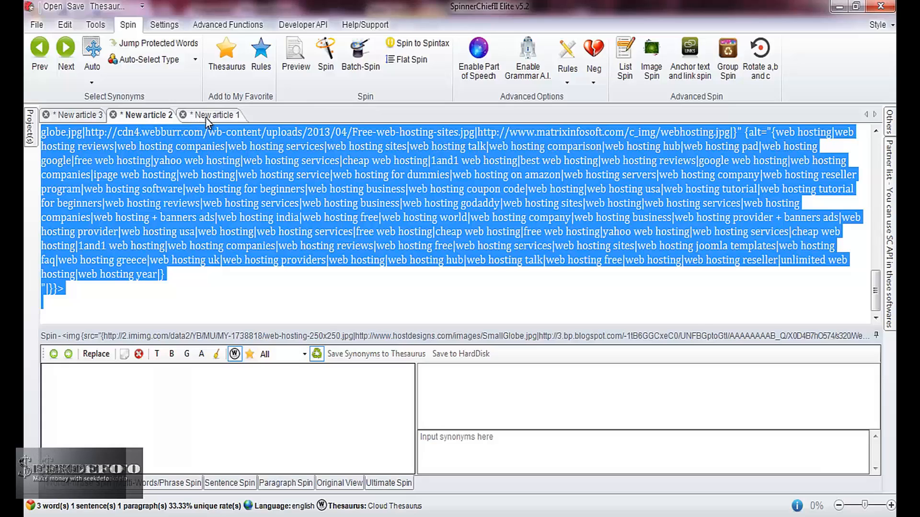
pyautogui.click(207, 118)
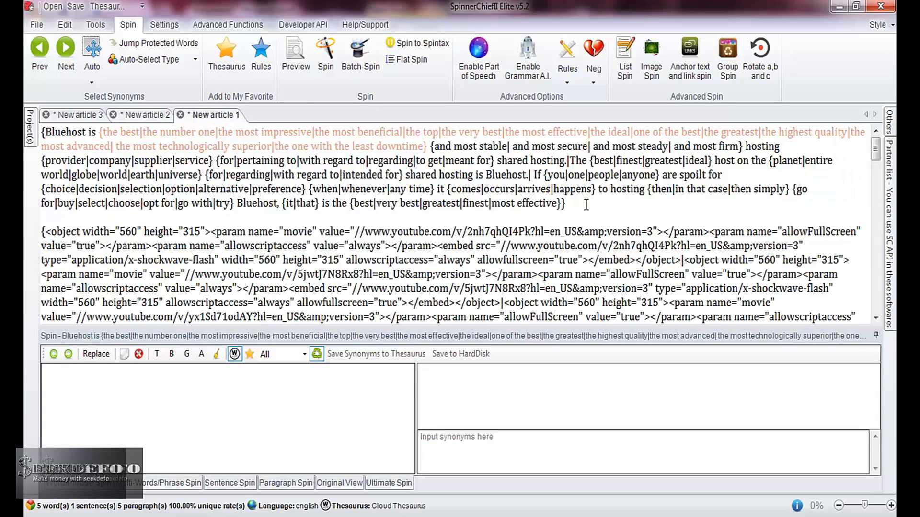
pyautogui.press('Return')
pyautogui.press('Return')
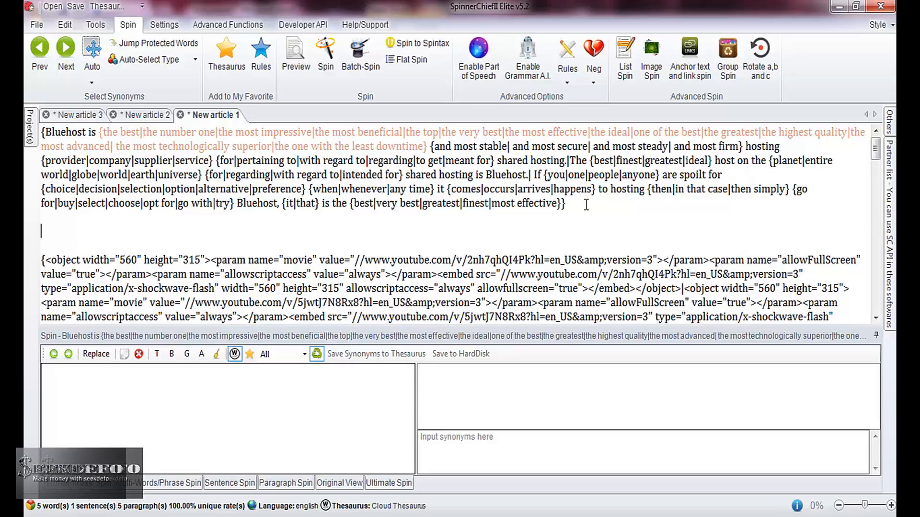
pyautogui.hotkey('ctrl', 'v')
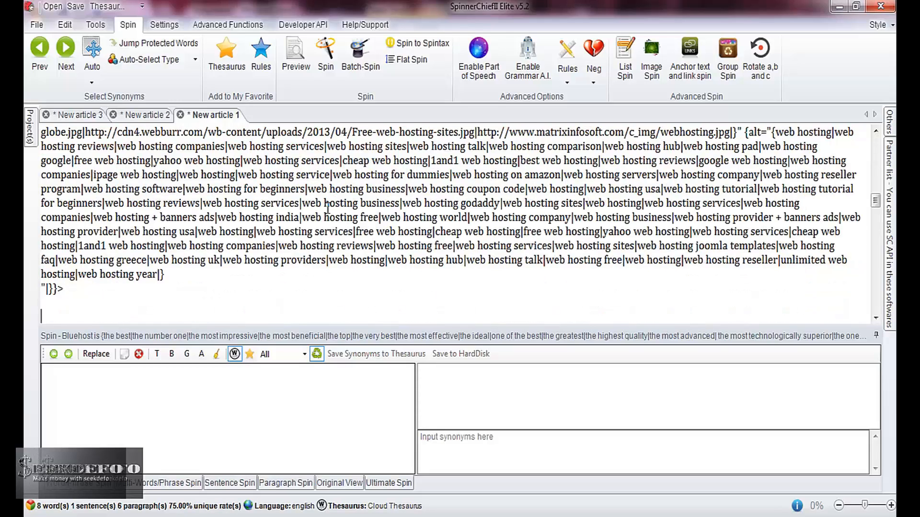
# Run Spin on the entire text of New article 1 with the existing basic settings, spinning selected text with an article amount of 10
pyautogui.press('Return')
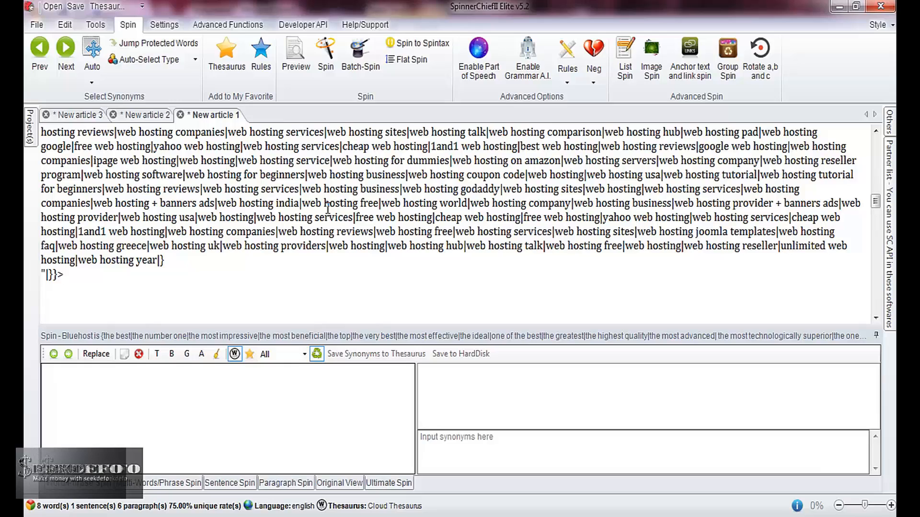
pyautogui.hotkey('ctrl', 'a')
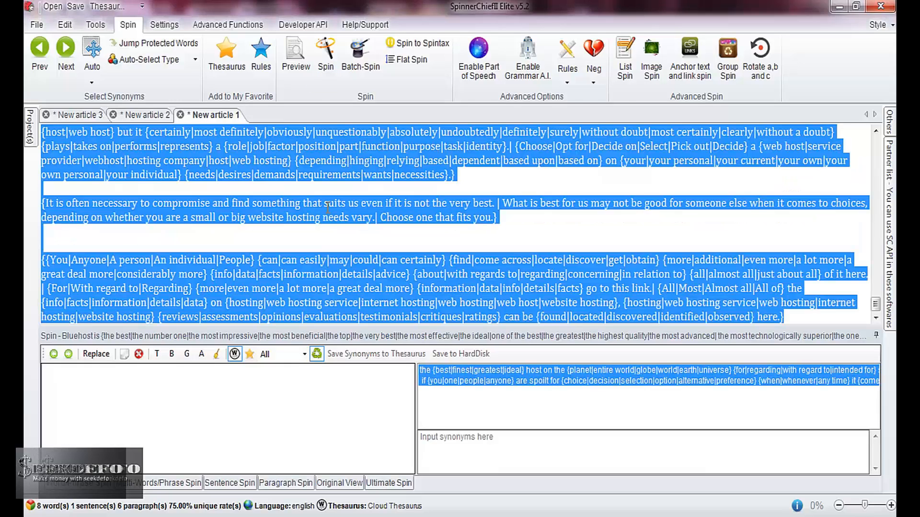
pyautogui.click(324, 74)
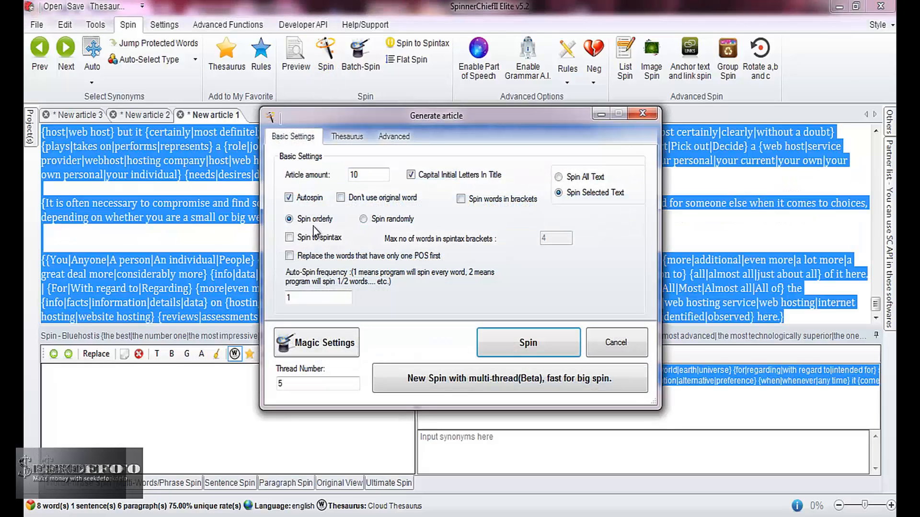
pyautogui.click(525, 348)
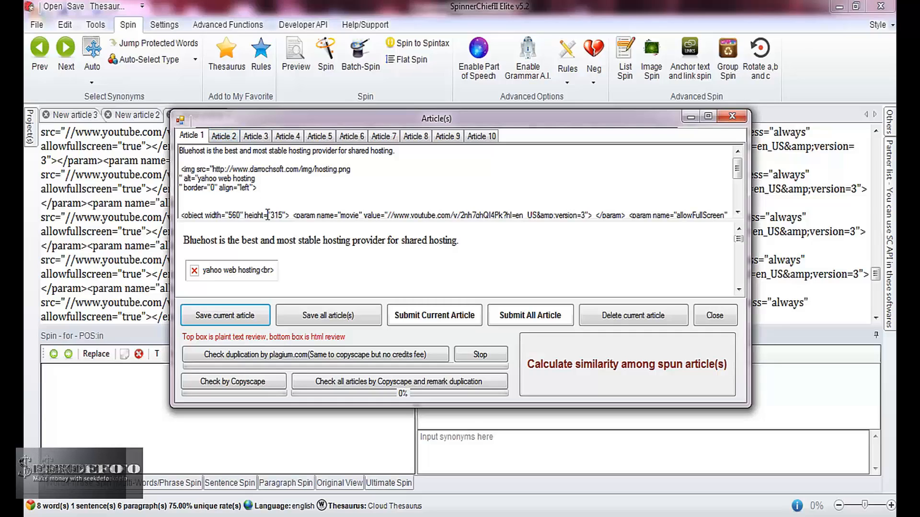
# Review the spun versions from Article 2 through Article 9, examining the text, image and video in each preview
pyautogui.click(225, 137)
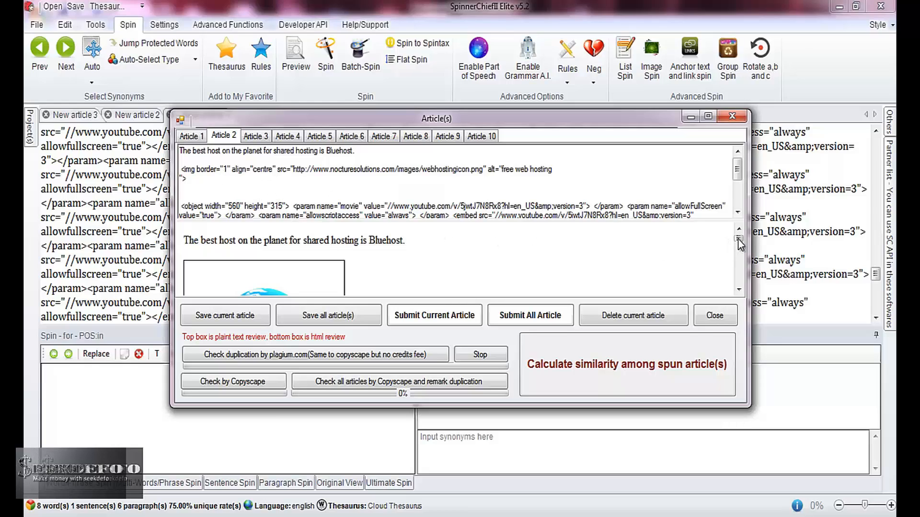
pyautogui.moveTo(738, 239)
pyautogui.mouseDown()
pyautogui.moveTo(738, 267)
pyautogui.moveTo(738, 241)
pyautogui.mouseUp()
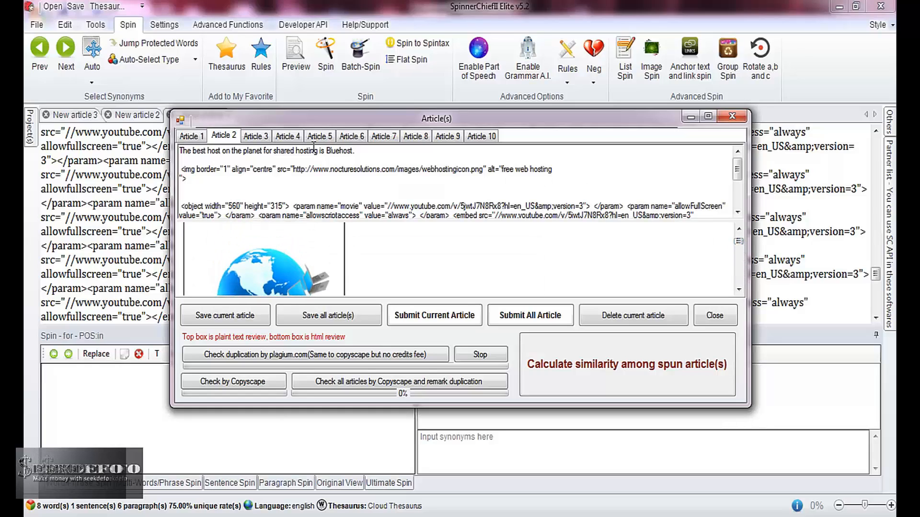
pyautogui.click(294, 139)
pyautogui.click(324, 138)
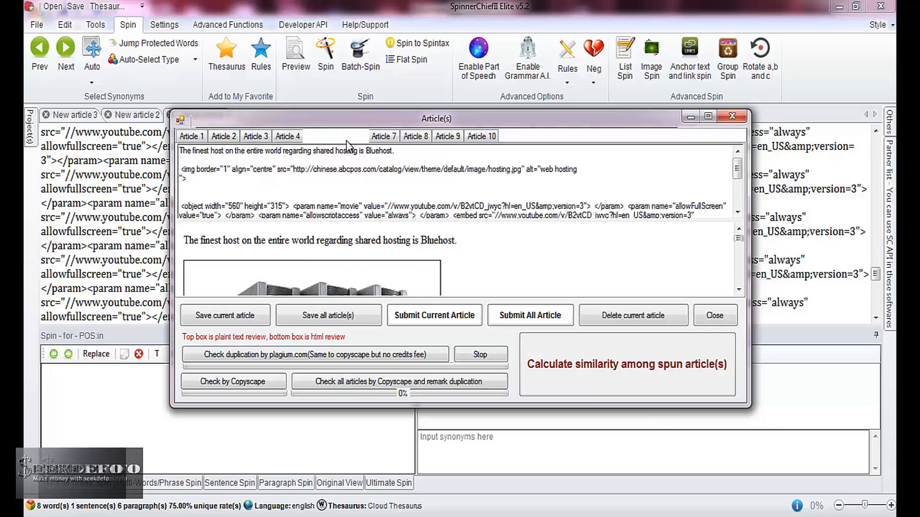
pyautogui.click(350, 138)
pyautogui.click(377, 140)
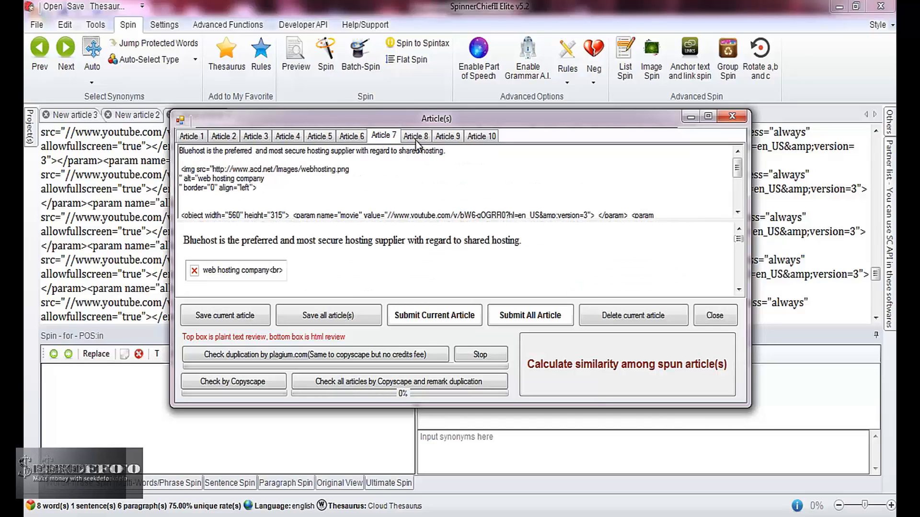
pyautogui.click(415, 140)
pyautogui.click(447, 138)
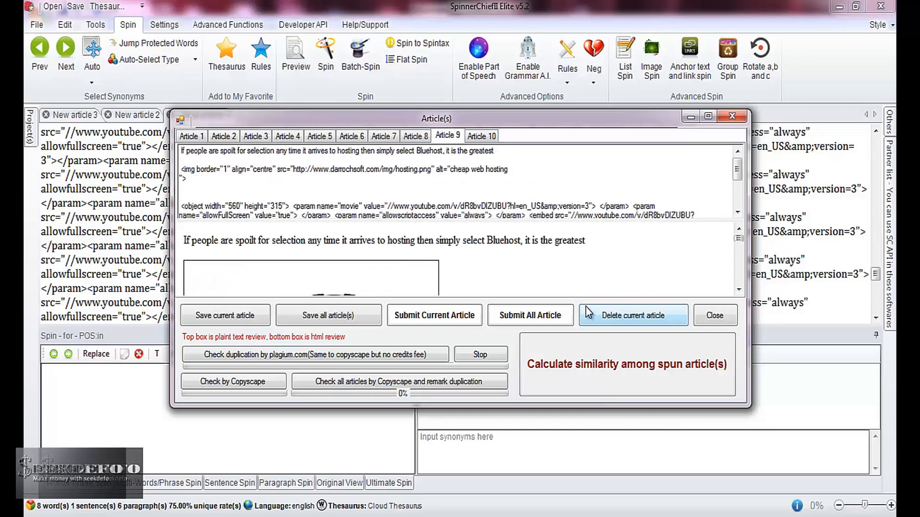
# Calculate the similarity among all 10 spun articles with the default thresholds, examine the comparison grid and close the comparison
pyautogui.click(570, 368)
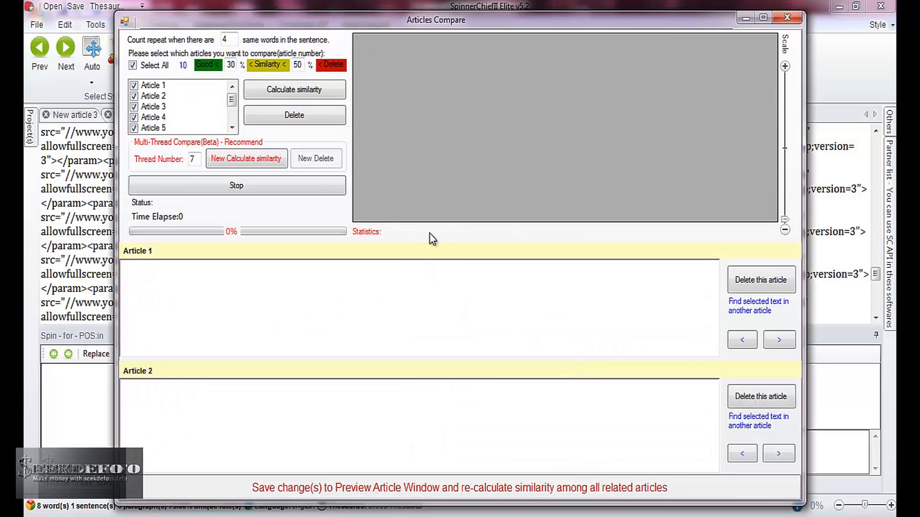
pyautogui.click(319, 94)
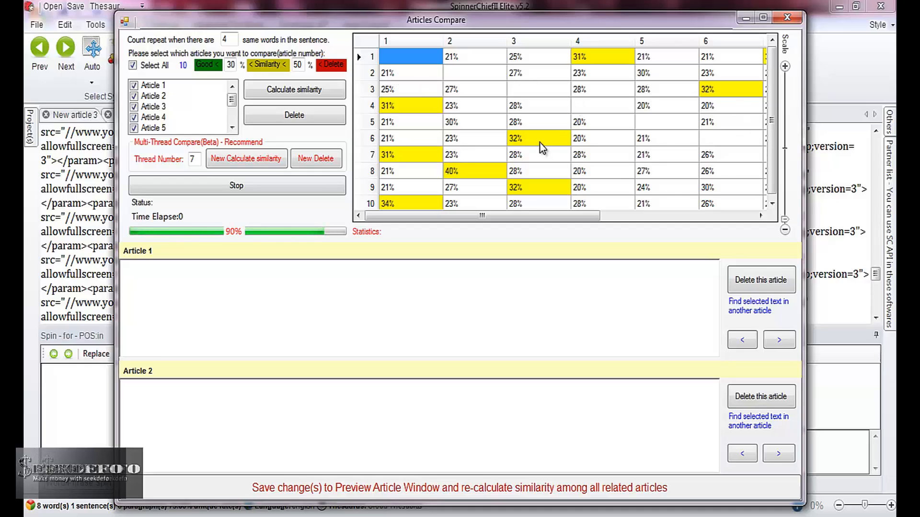
pyautogui.click(772, 199)
pyautogui.moveTo(774, 174); pyautogui.dragTo(770, 148)
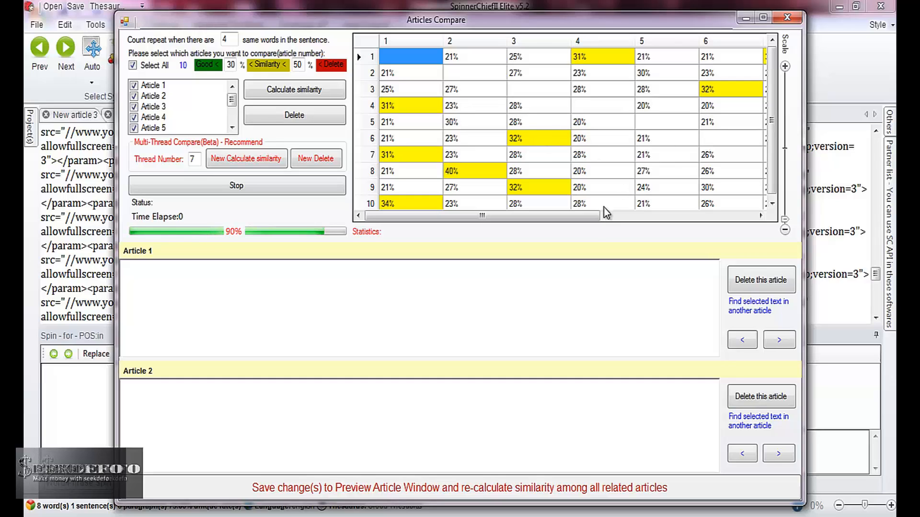
pyautogui.moveTo(596, 216); pyautogui.dragTo(561, 236)
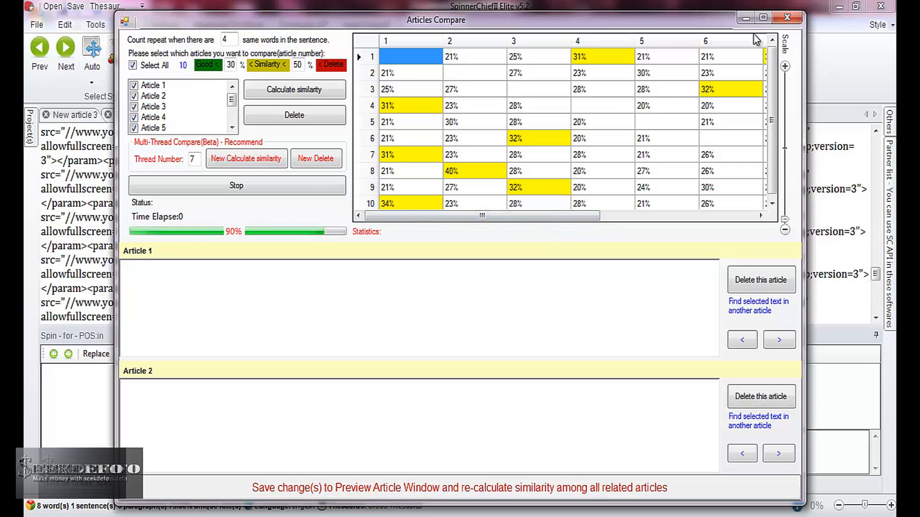
pyautogui.click(788, 17)
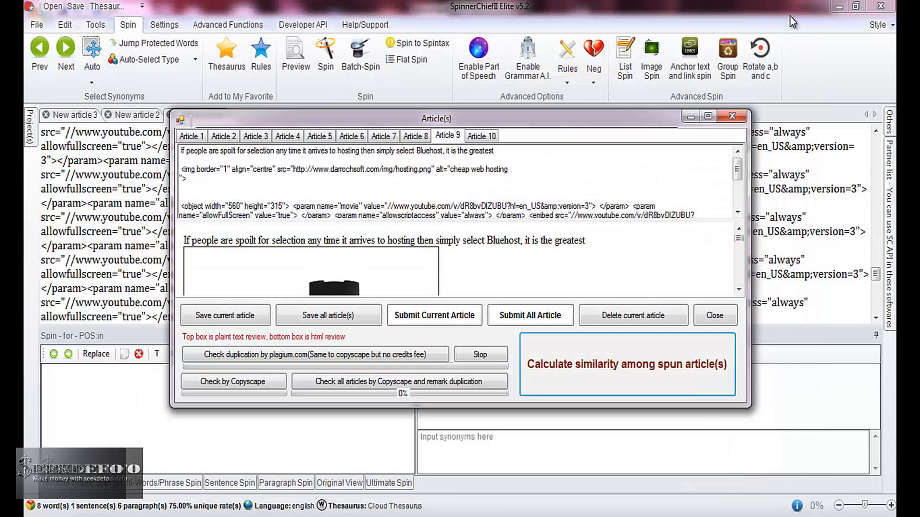
# Inspect Article 9 in the maximized results window, including its rendered image, and close the spun articles
pyautogui.click(708, 117)
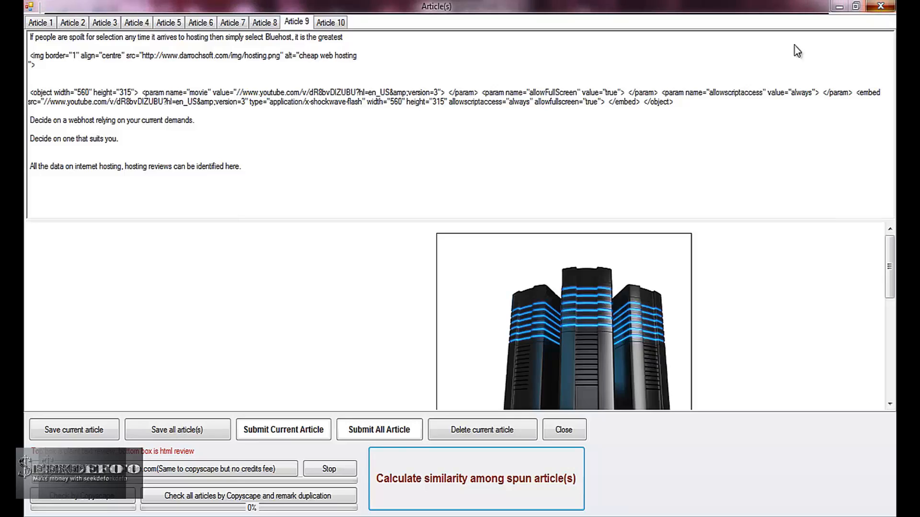
pyautogui.click(881, 7)
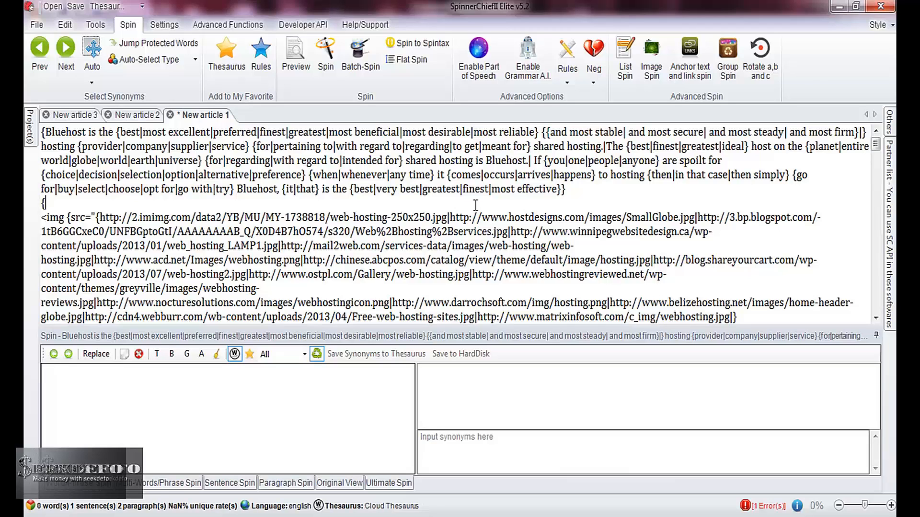
# Add a closing curly brace after the video spintax in New article 1 to enclose the image and video blocks in one outer spintax group
pyautogui.scroll(-6, 475, 205)
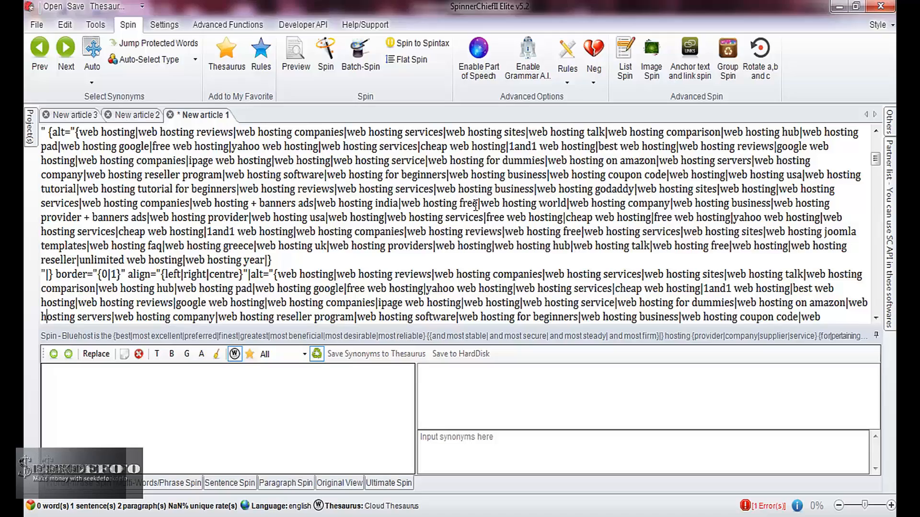
pyautogui.scroll(-10, 475, 205)
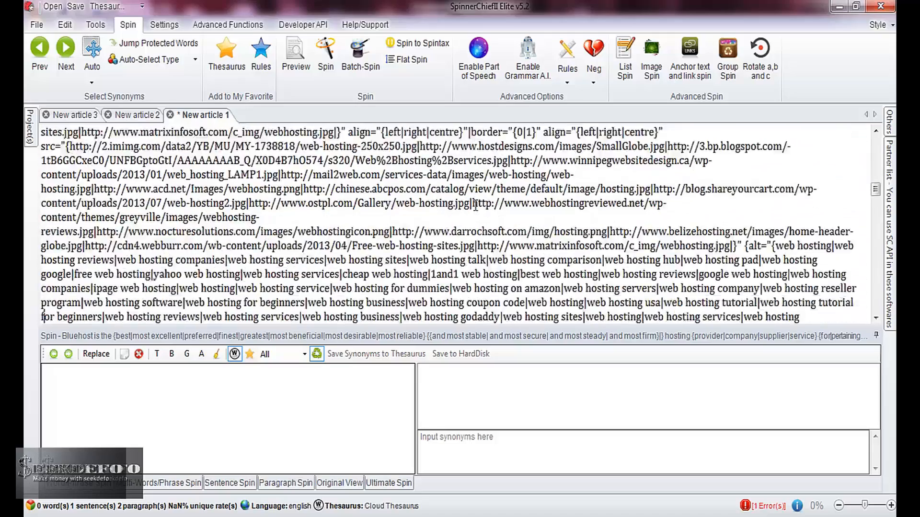
pyautogui.scroll(-10, 475, 205)
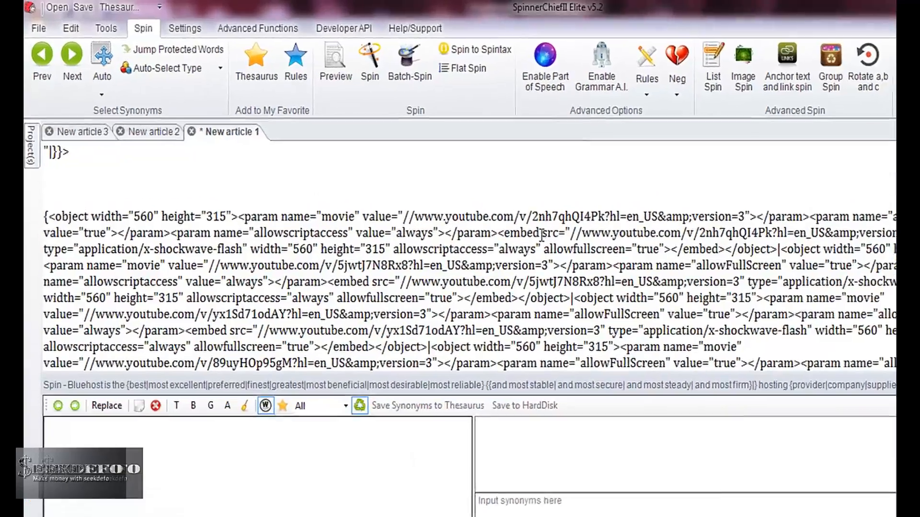
pyautogui.scroll(-15, 695, 304)
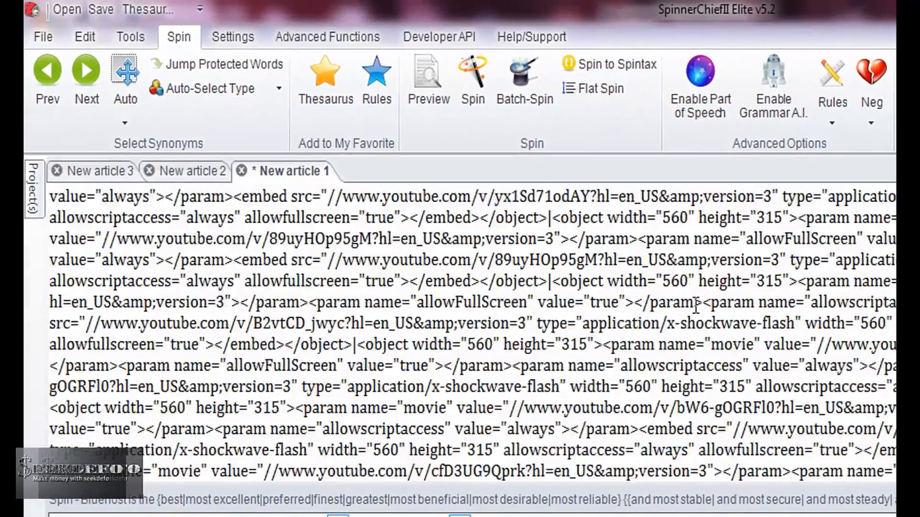
pyautogui.scroll(-1, 695, 304)
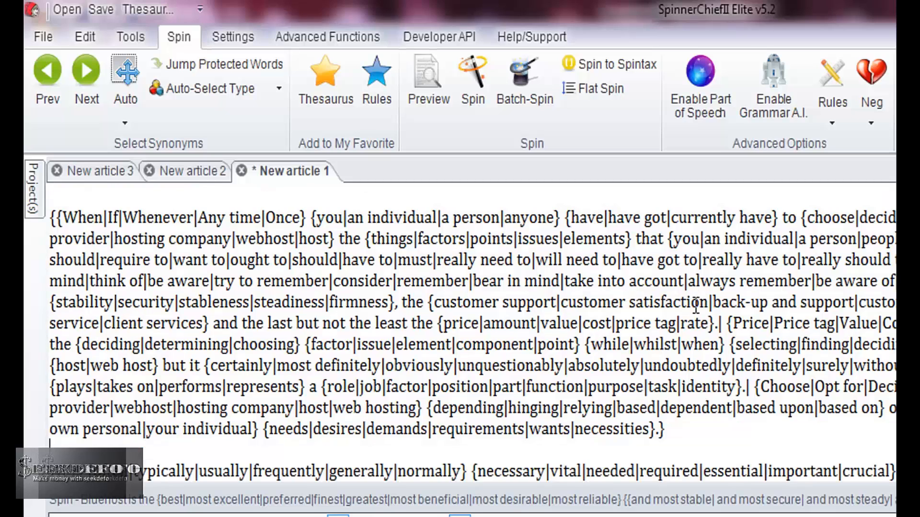
pyautogui.scroll(4, 696, 304)
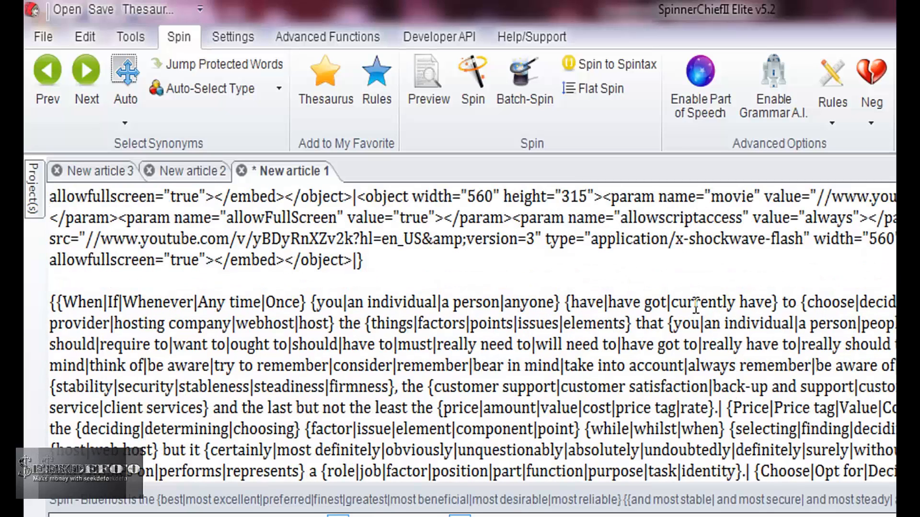
pyautogui.write('}')
pyautogui.press('Up')
pyautogui.press('Up')
pyautogui.press('Up')
pyautogui.press('Up')
pyautogui.press('Up')
pyautogui.press('Up')
pyautogui.press('Up')
pyautogui.press('Up')
pyautogui.press('Up')
pyautogui.press('Up')
pyautogui.press('Up')
pyautogui.press('Up')
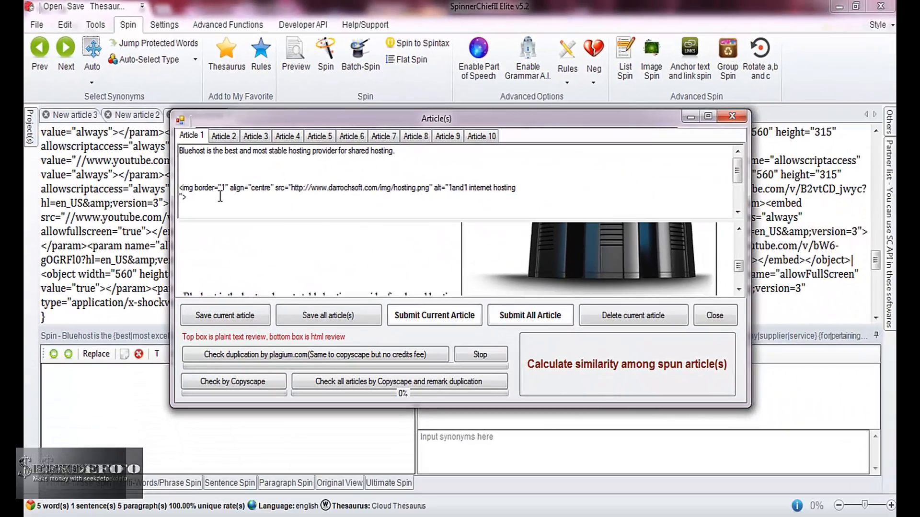
# Review the re-spun versions from Article 1 through Article 7, checking which contain an image, a video or neither
pyautogui.click(738, 196)
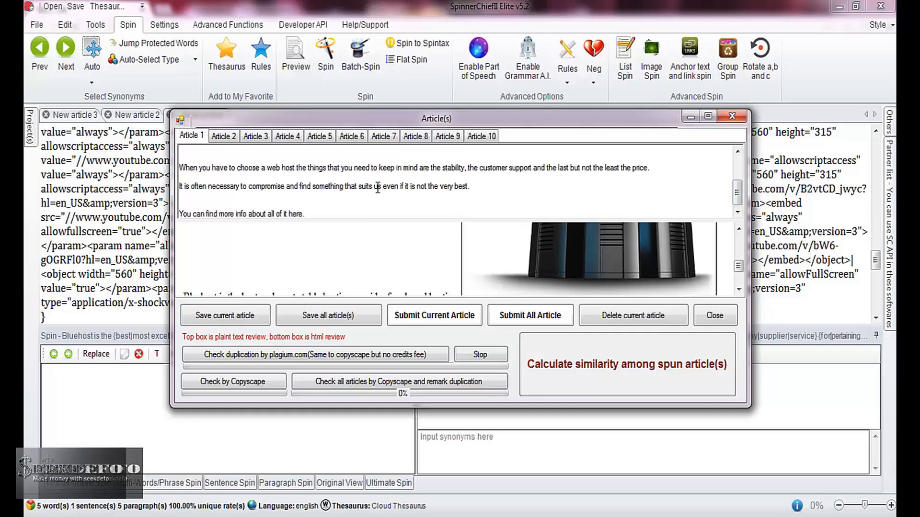
pyautogui.click(225, 140)
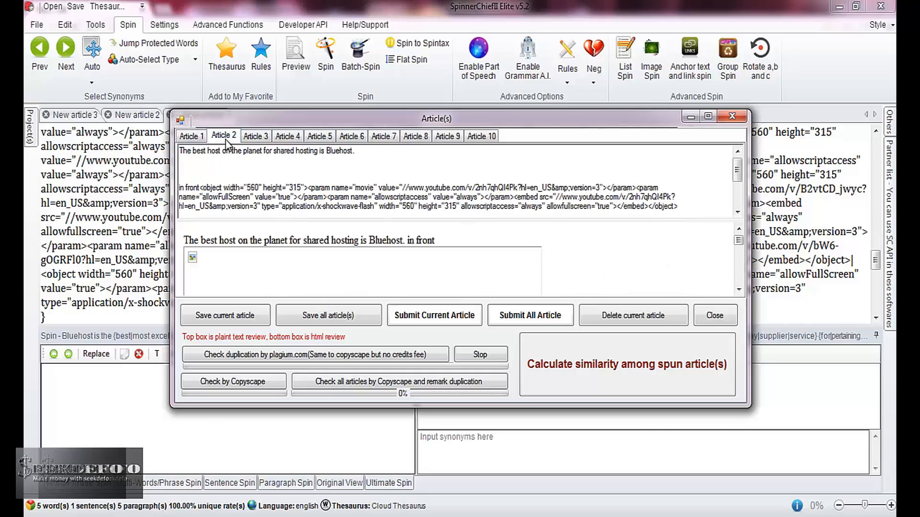
pyautogui.click(256, 136)
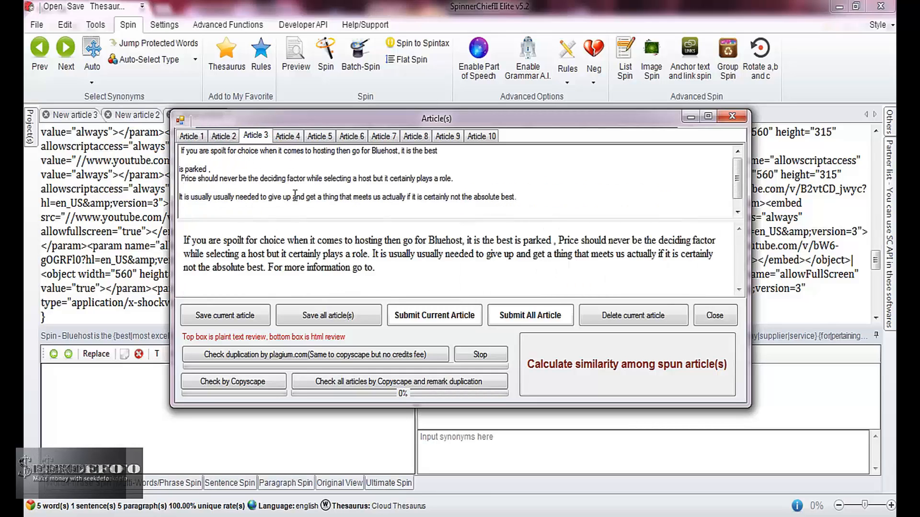
pyautogui.click(288, 136)
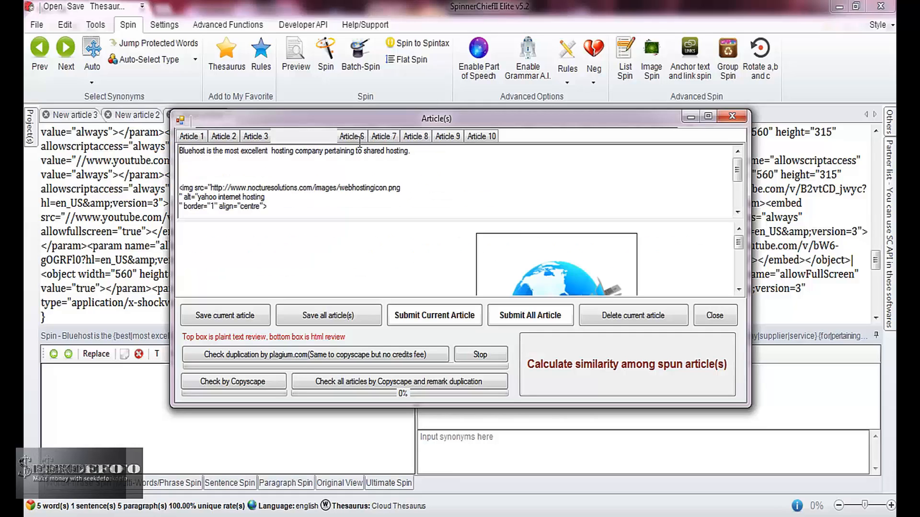
pyautogui.click(383, 136)
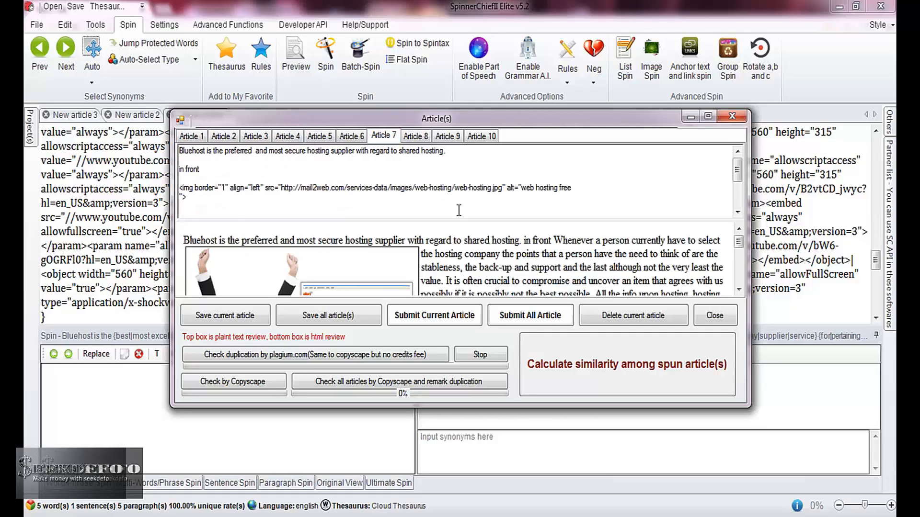
# Calculate the similarity among the re-spun articles and compare Article 8 with Articles 1, 4 and 5 in the grid
pyautogui.click(571, 349)
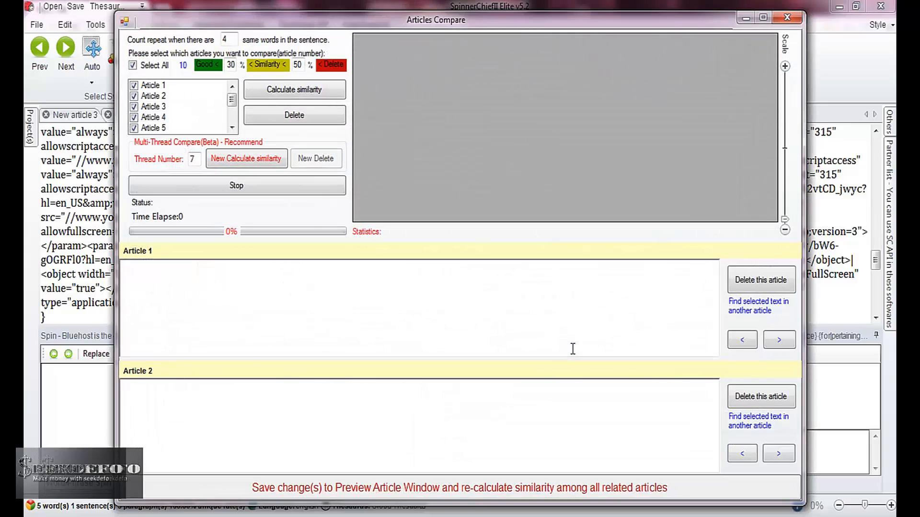
pyautogui.click(311, 91)
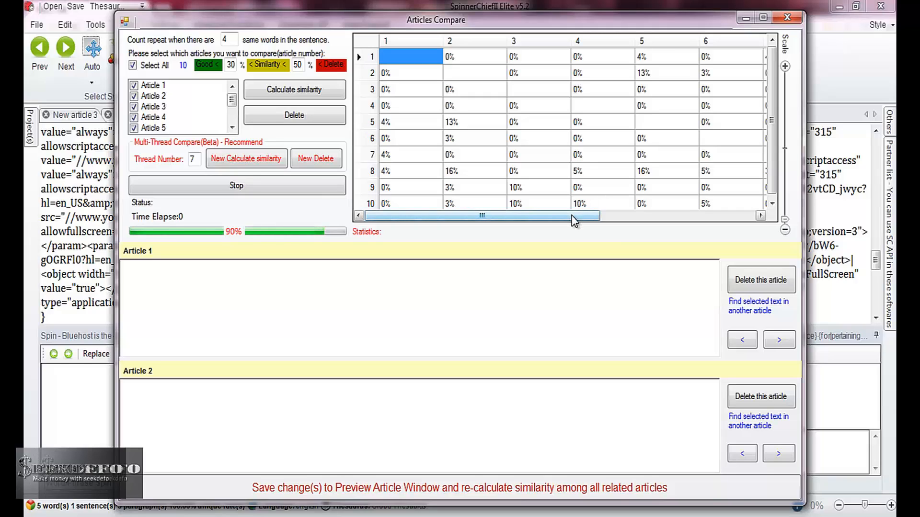
pyautogui.moveTo(574, 220); pyautogui.dragTo(595, 220)
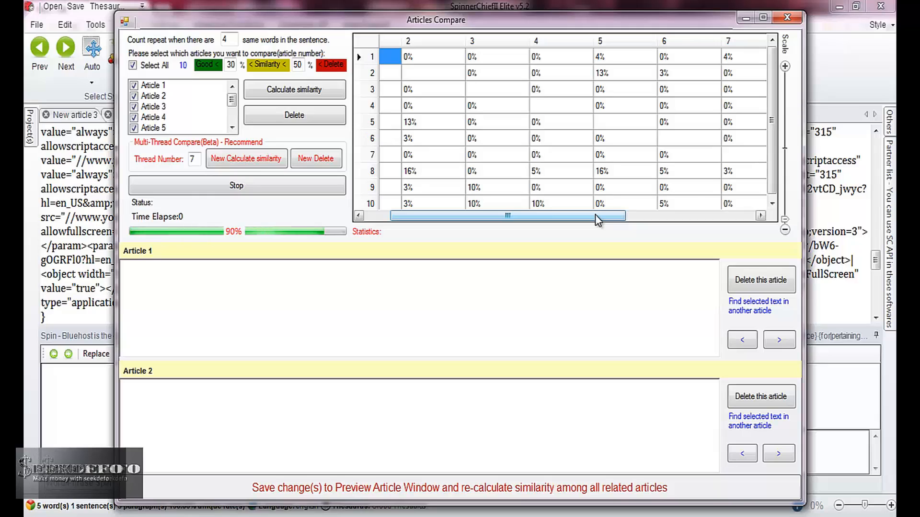
pyautogui.moveTo(594, 214); pyautogui.dragTo(675, 216)
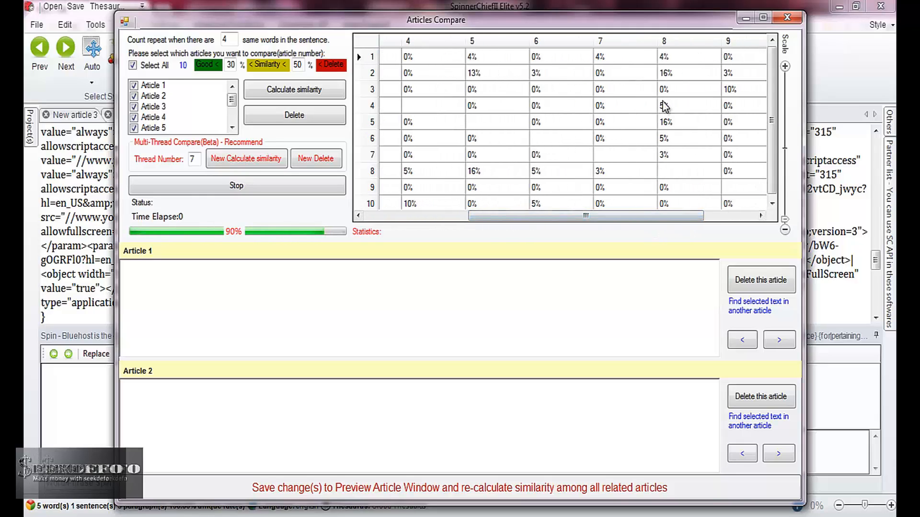
pyautogui.click(665, 57)
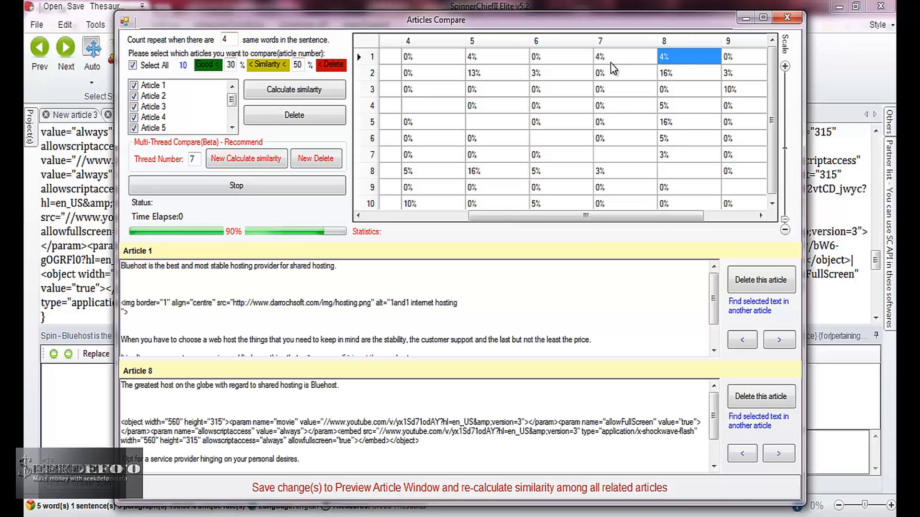
pyautogui.click(658, 105)
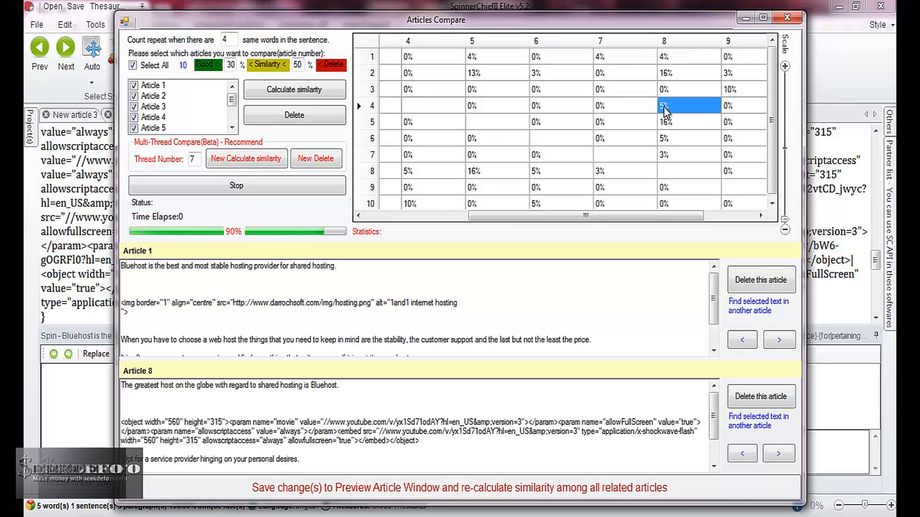
pyautogui.click(665, 123)
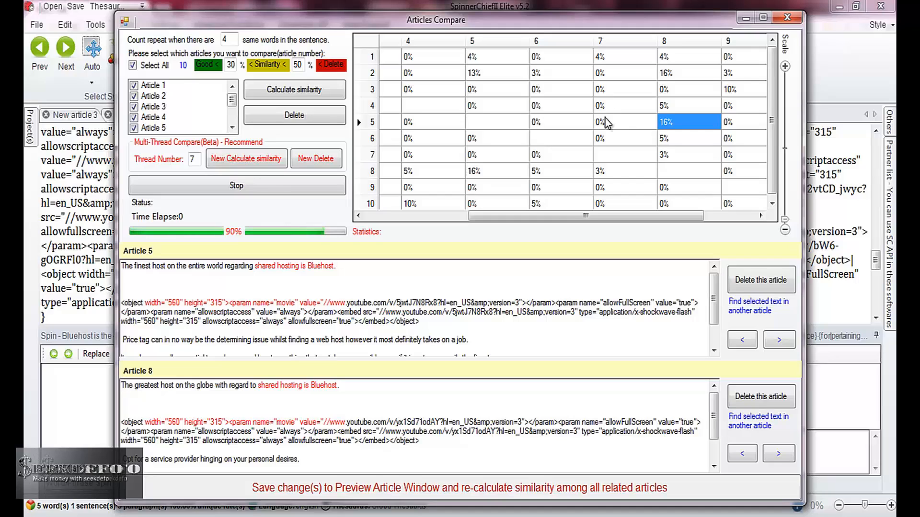
# Compare Article 8 with Articles 4 and 1, and Article 7 with Article 5, and close the comparison and spun articles windows
pyautogui.click(668, 107)
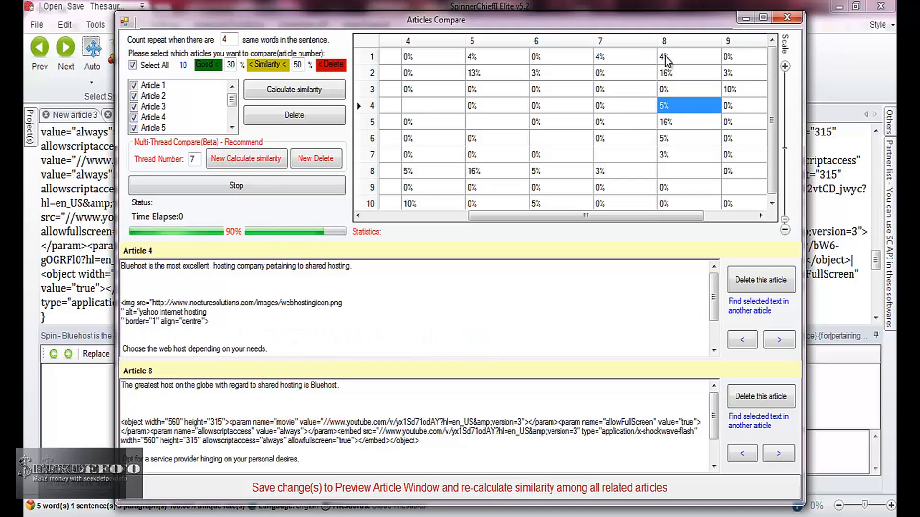
pyautogui.click(666, 58)
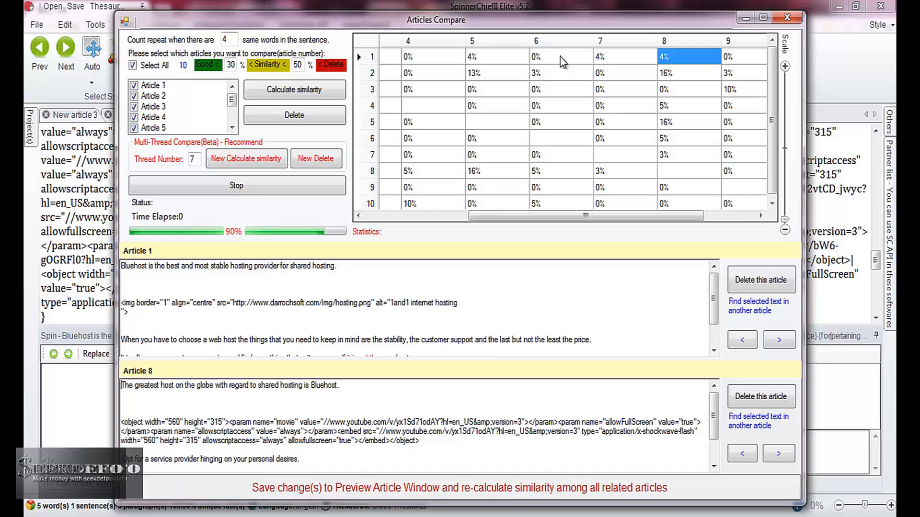
pyautogui.click(460, 74)
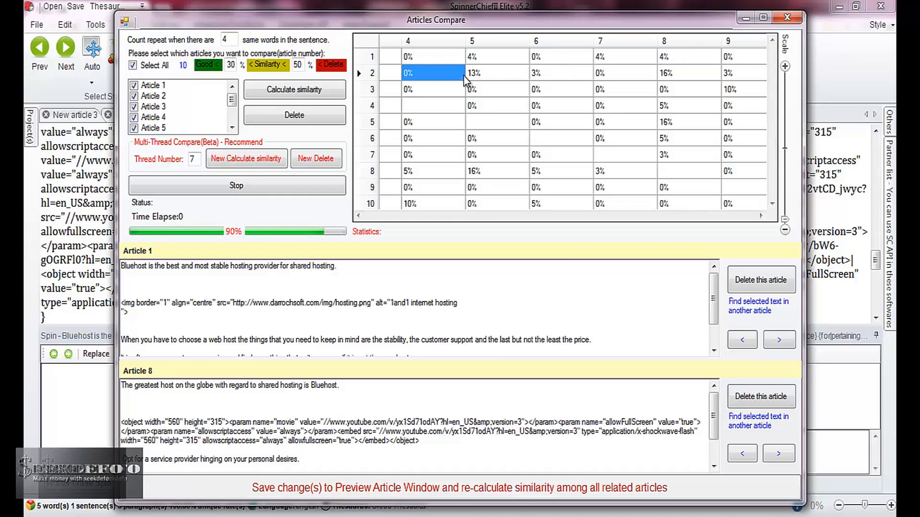
pyautogui.click(484, 160)
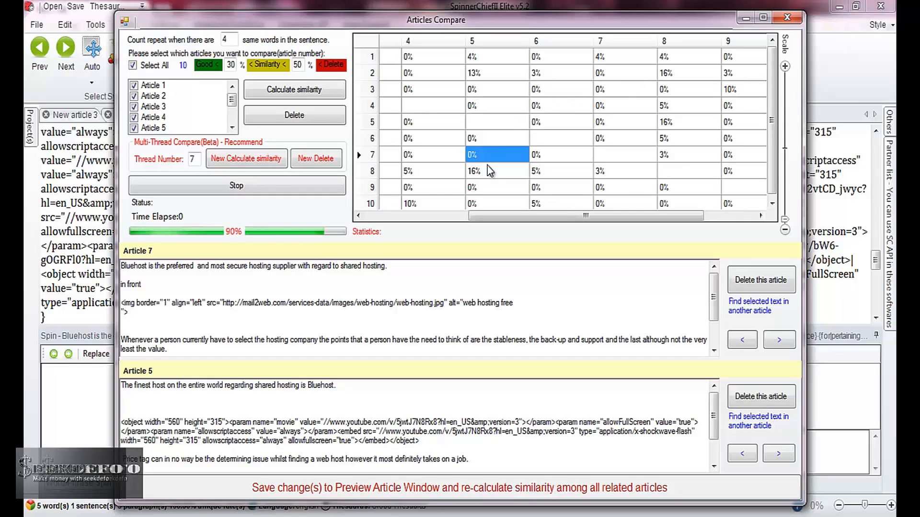
pyautogui.click(797, 17)
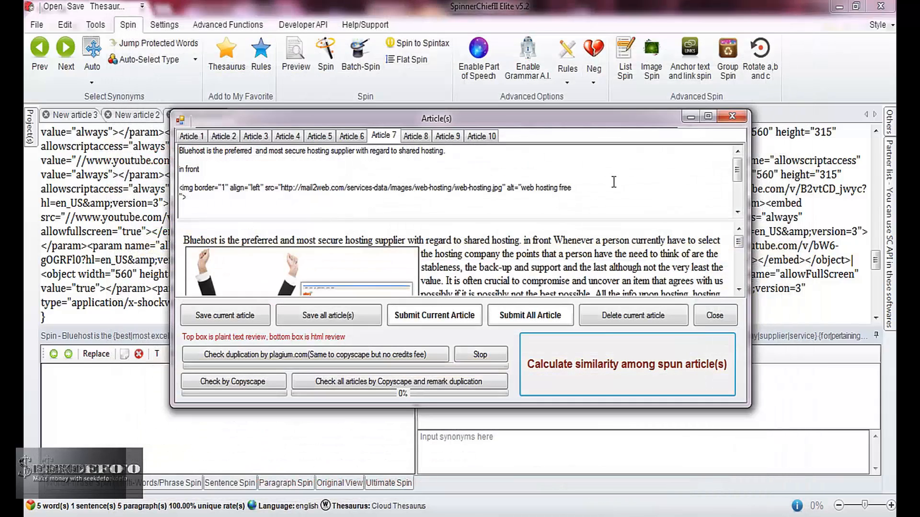
pyautogui.click(732, 116)
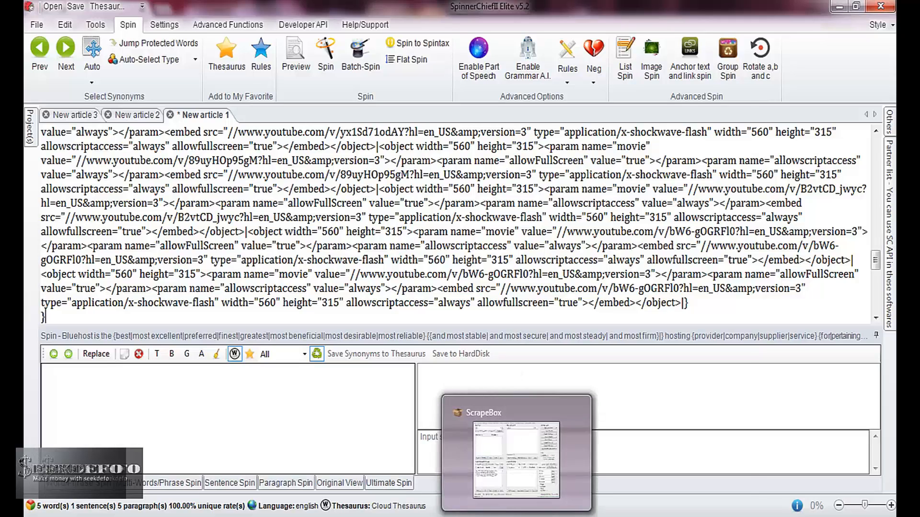
# Switch to ScrapeBox and scrape keyword suggestions for WEB HOSTING, aborting the scrape partway
pyautogui.click(516, 515)
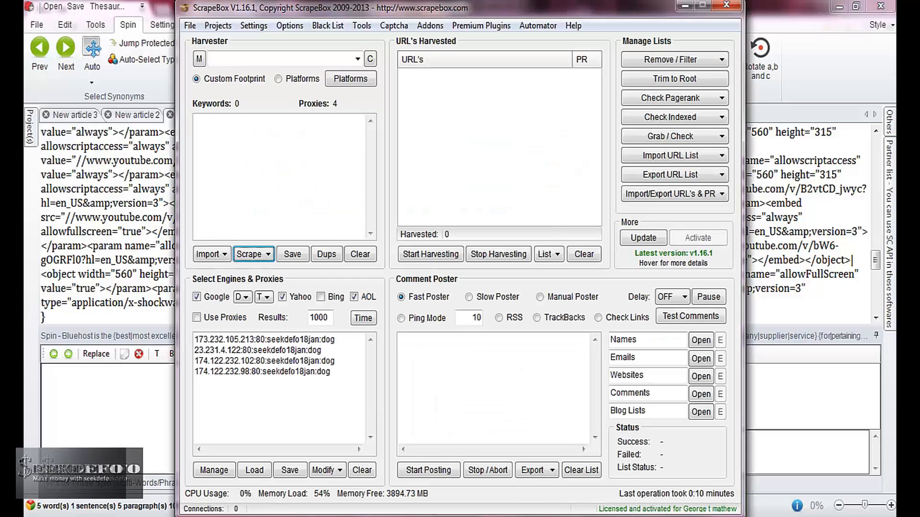
pyautogui.click(269, 255)
pyautogui.click(274, 277)
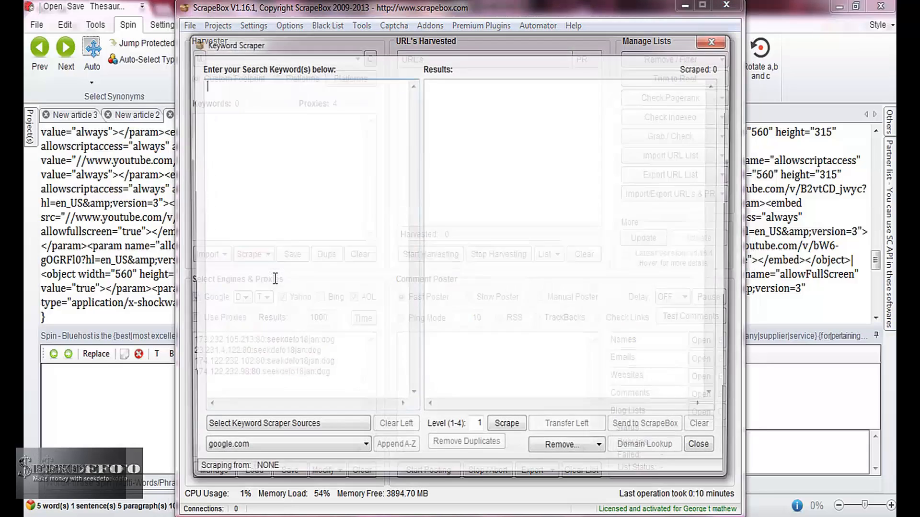
pyautogui.write('WEB HOSTING')
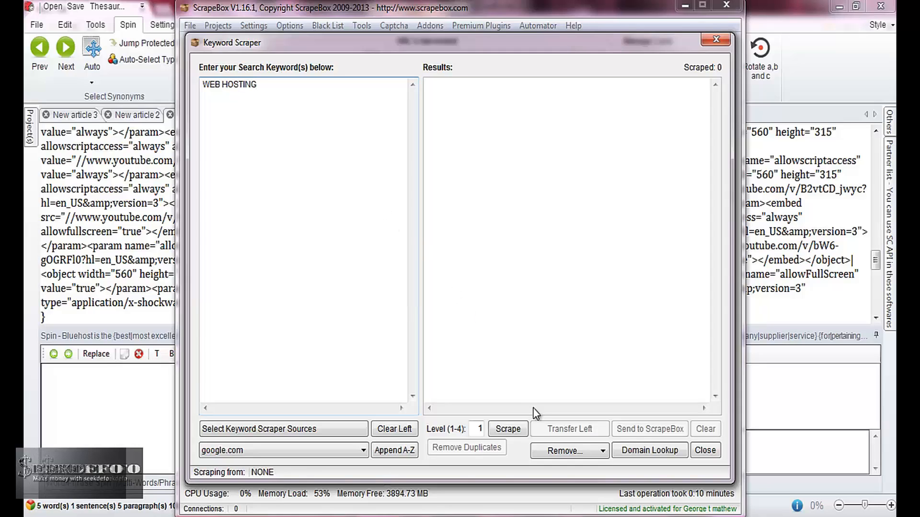
pyautogui.click(507, 429)
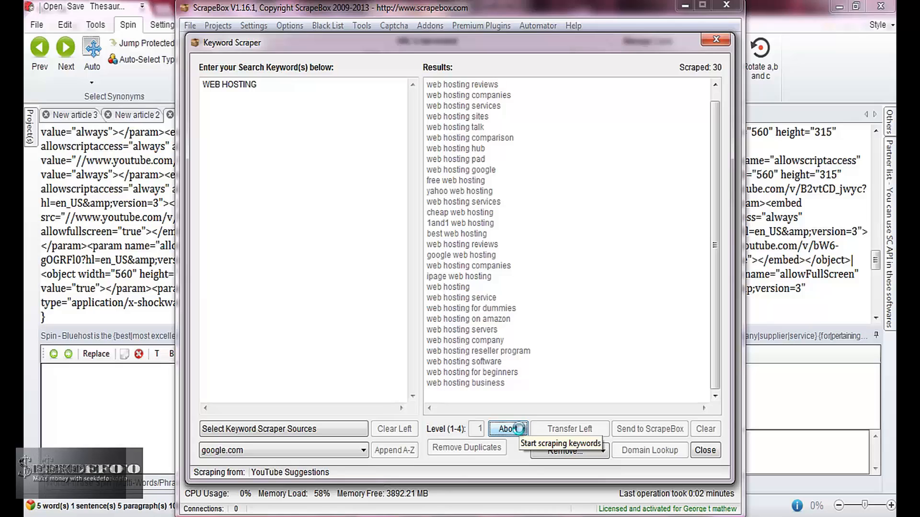
pyautogui.click(518, 429)
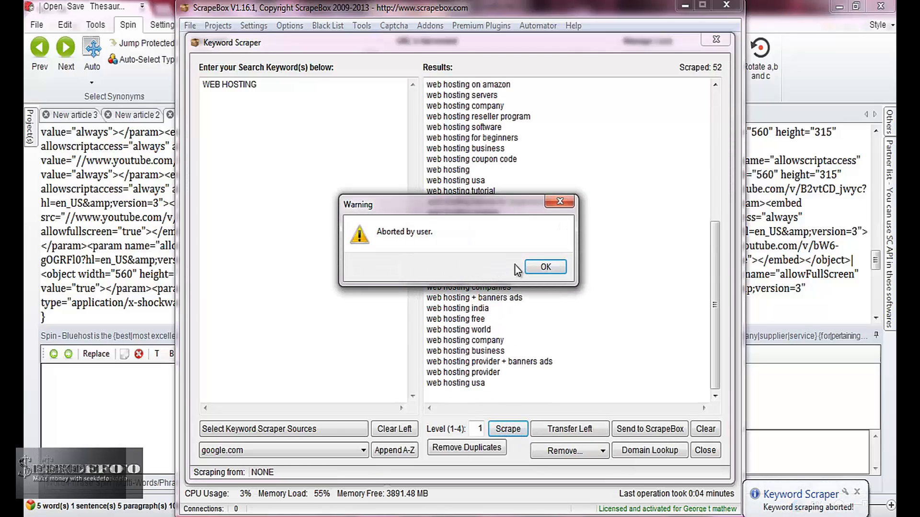
pyautogui.click(538, 265)
# Copy all the scraped keywords, close the keyword scraper and return to SpinnerChief
pyautogui.click(530, 225)
pyautogui.hotkey('ctrl', 'a')
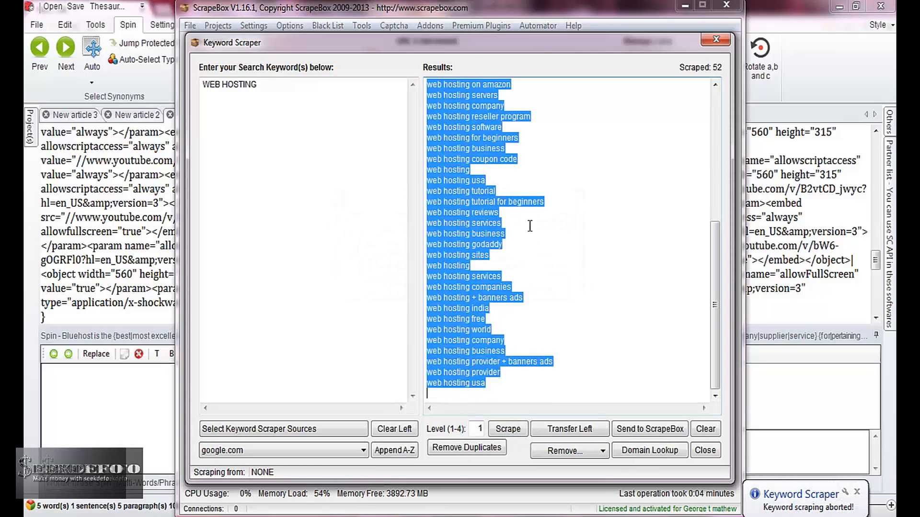
pyautogui.click(715, 41)
pyautogui.click(686, 7)
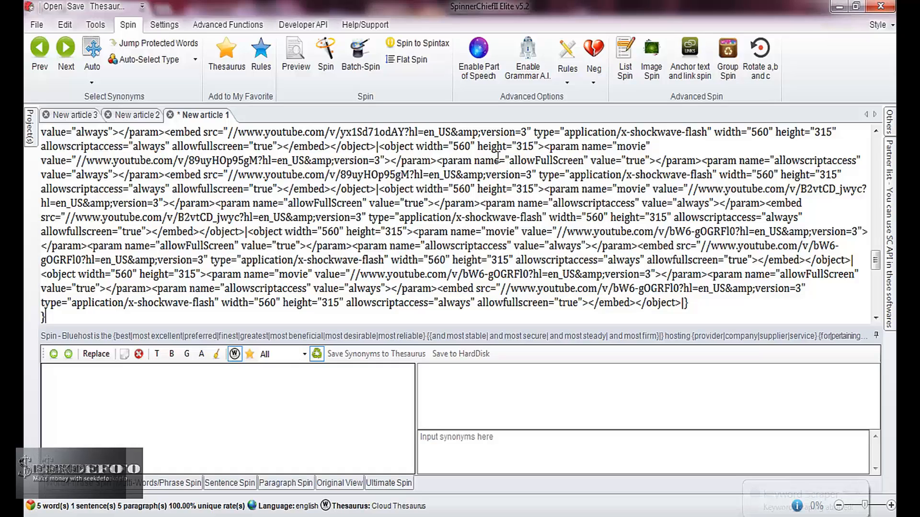
pyautogui.press('Down')
pyautogui.press('Down')
pyautogui.press('Down')
pyautogui.press('Down')
pyautogui.press('Down')
pyautogui.press('Down')
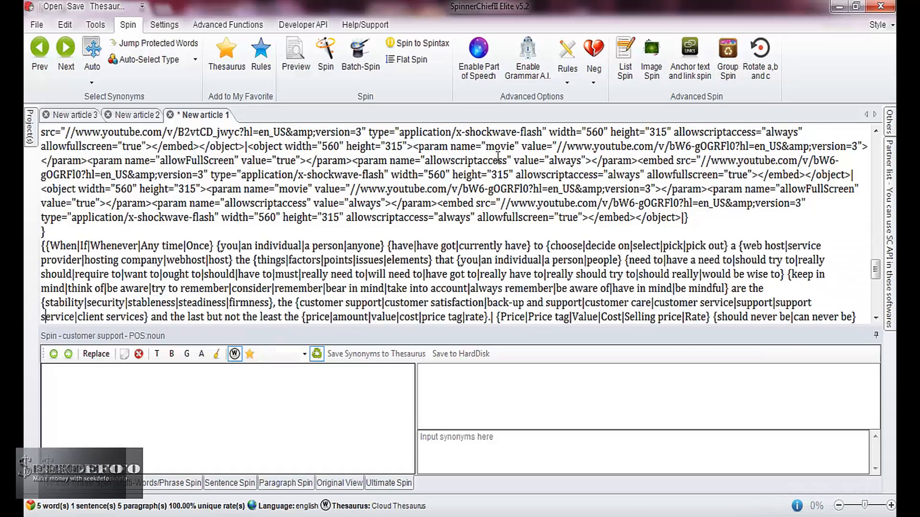
# Start an anchor text and link spin in New article 2 and paste the scraped web hosting keywords as anchor texts
pyautogui.click(134, 113)
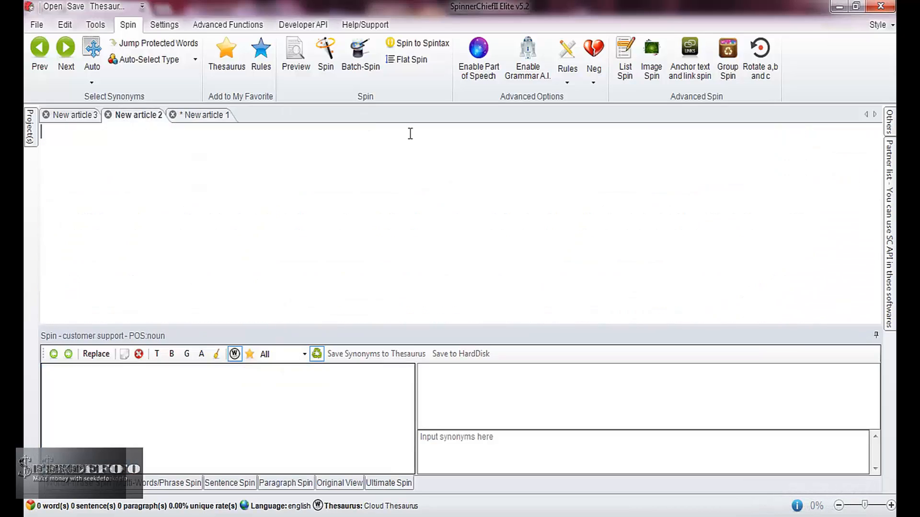
pyautogui.click(620, 82)
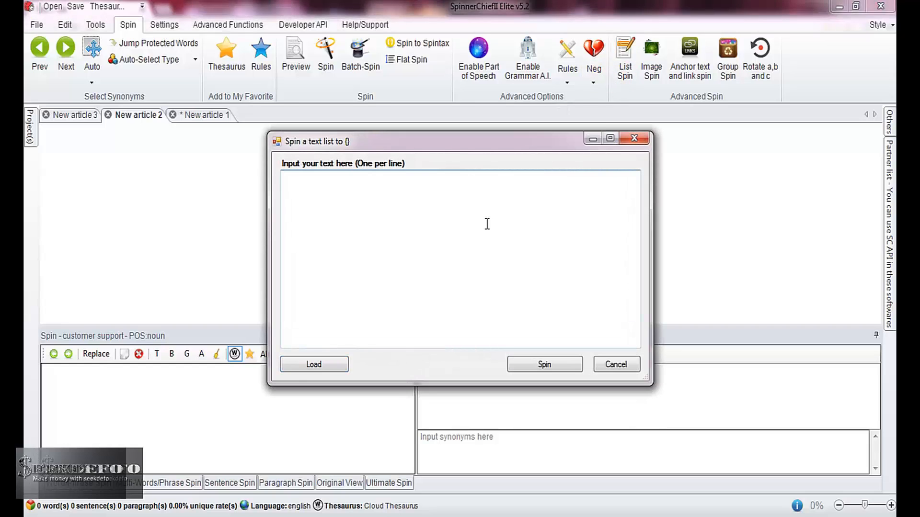
pyautogui.click(635, 139)
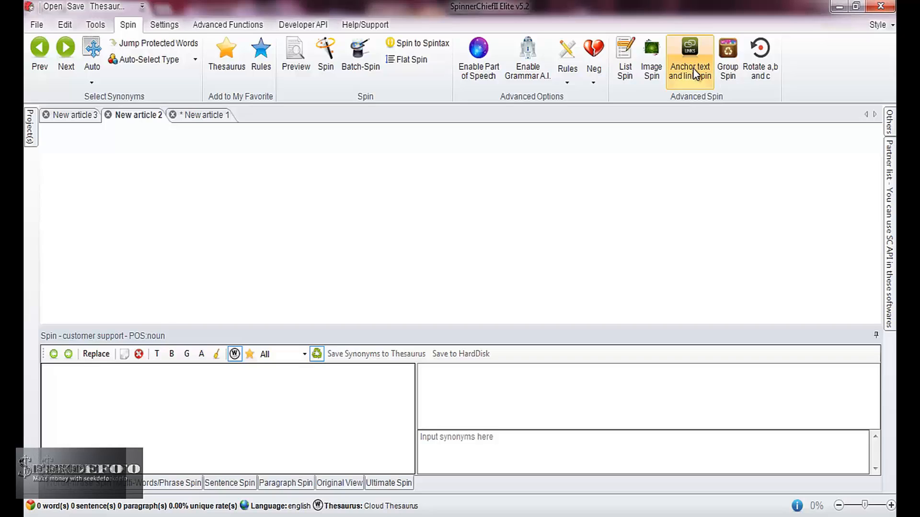
pyautogui.click(690, 68)
pyautogui.click(390, 205)
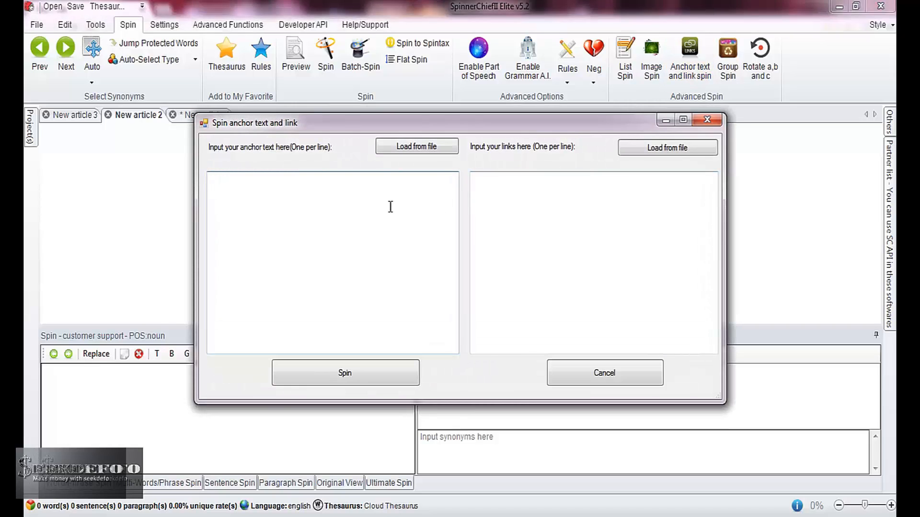
pyautogui.write('web hosting tutorial for beginners web hosting reviews web hosting services web hosting business web hosting godaddy web hosting sites web hosting web hosting services web hosting companies web hosting + banners ads web hosting india web hosting free web hosting world web hosting company web hosting business web hosting provider + banners ads web hosting provider web hosting usa')
pyautogui.click(503, 197)
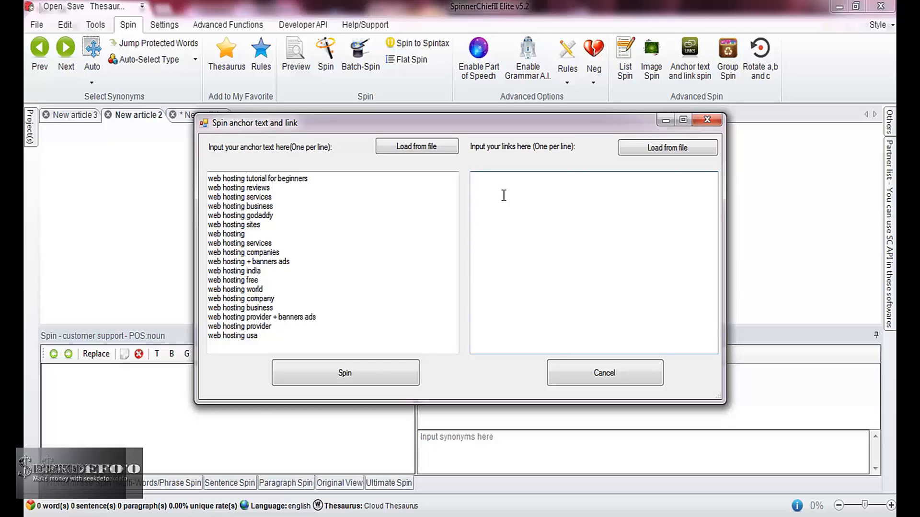
pyautogui.write('HTT')
pyautogui.press('BackSpace')
pyautogui.press('BackSpace')
pyautogui.press('BackSpace')
pyautogui.write('http://')
pyautogui.write('yout')
pyautogui.write('ube')
pyautogui.write('.com ')
pyautogui.write('HTTP')
pyautogui.write('://')
pyautogui.write('WWW.Y')
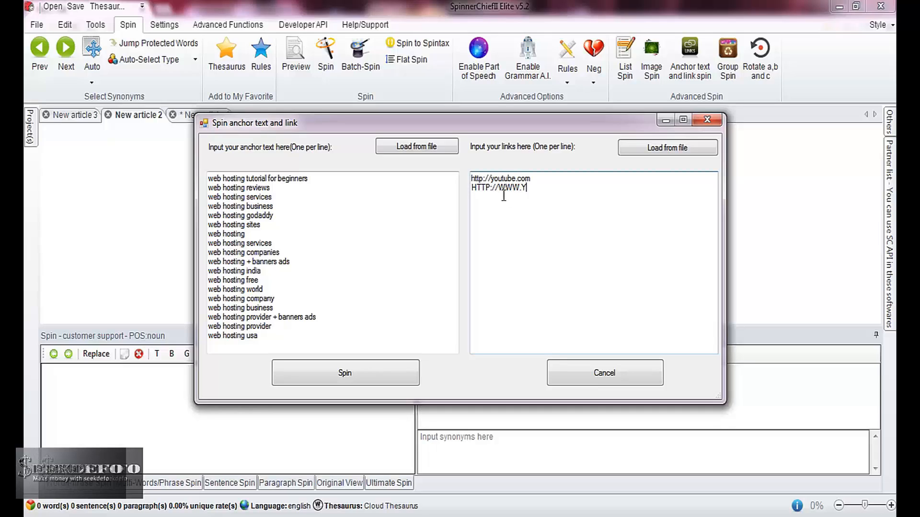
pyautogui.write('OUTUBE.COM')
pyautogui.write('youtube')
pyautogui.write('.com/')
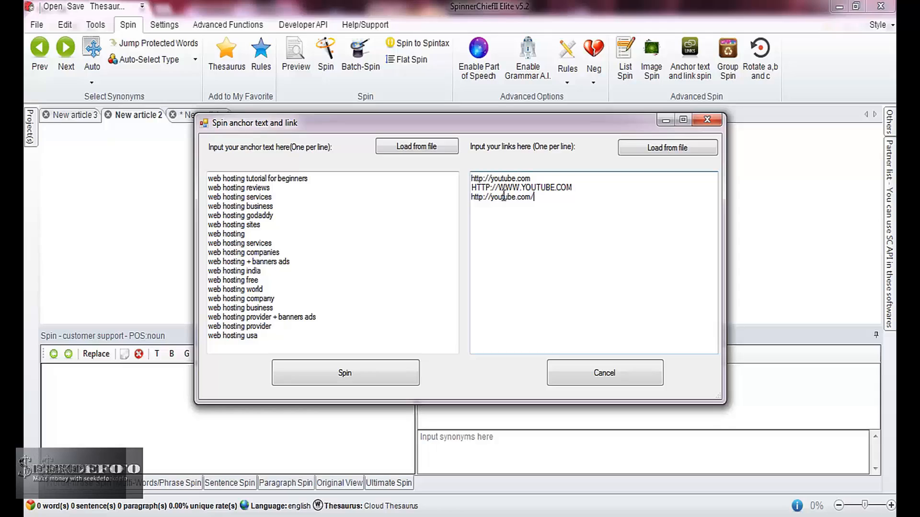
pyautogui.press('Return')
pyautogui.write('HTTP://YOUTUBE.COM/')
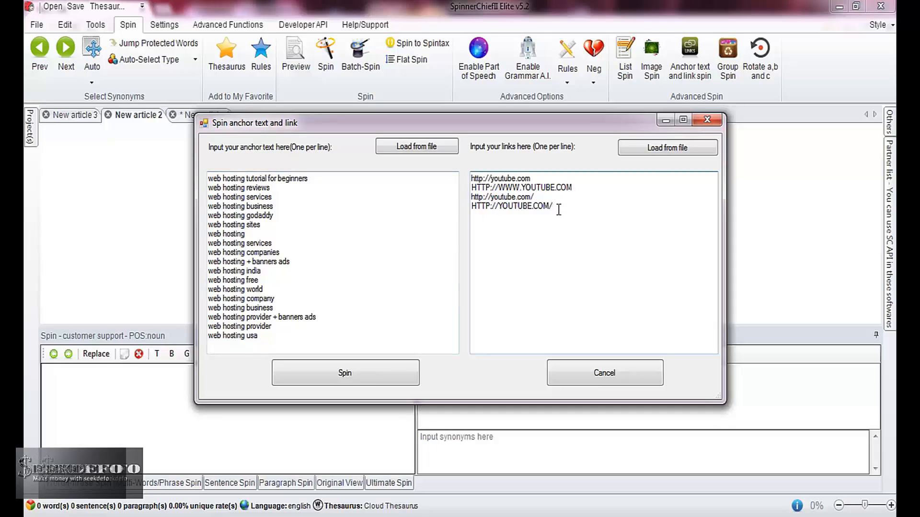
pyautogui.write('HTTP://')
pyautogui.press('BackSpace')
pyautogui.press('BackSpace')
pyautogui.press('BackSpace')
pyautogui.press('BackSpace')
pyautogui.press('BackSpace')
pyautogui.press('BackSpace')
pyautogui.write('http://www.youtube.com')
# Copy all five YouTube link variants from the list of links
pyautogui.click(341, 327)
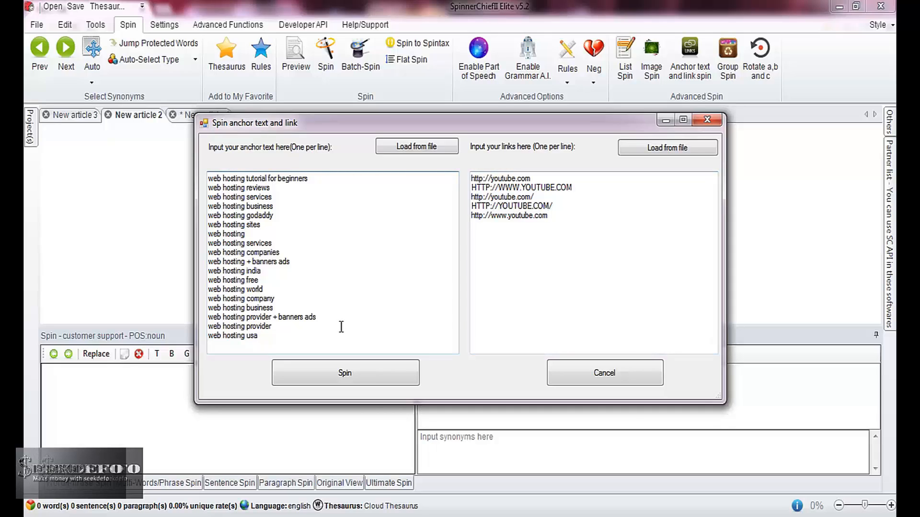
pyautogui.click(544, 216)
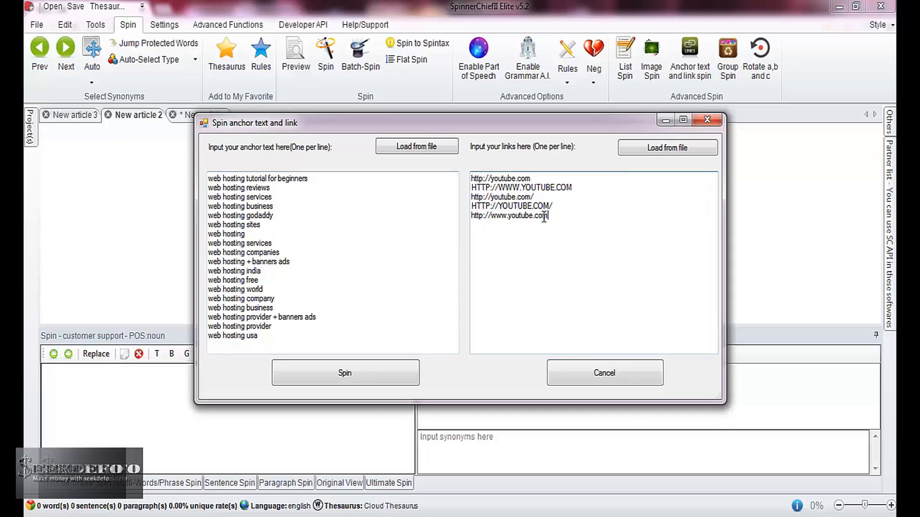
pyautogui.hotkey('shift', 'Up')
pyautogui.hotkey('shift', 'Up')
pyautogui.hotkey('shift', 'Up')
pyautogui.hotkey('shift', 'Up')
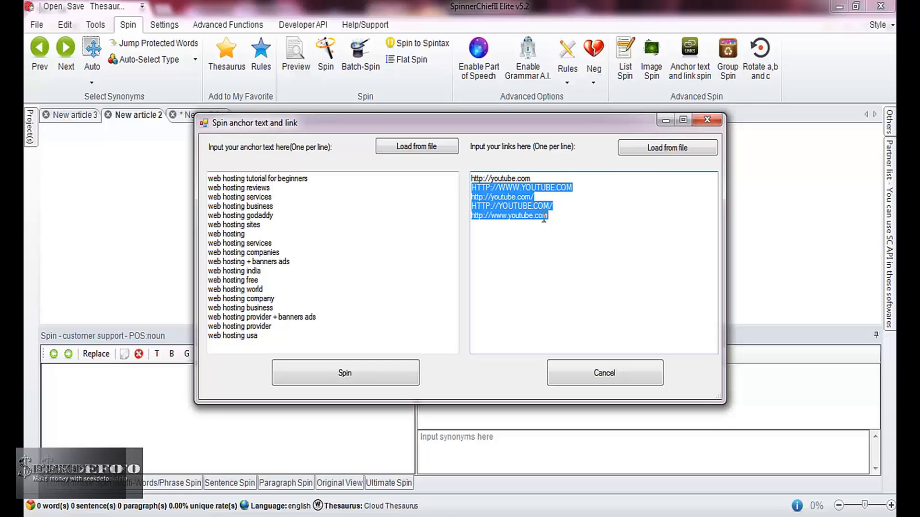
pyautogui.hotkey('shift', 'Left')
pyautogui.hotkey('shift', 'Left')
pyautogui.hotkey('shift', 'Left')
pyautogui.hotkey('shift', 'Left')
pyautogui.hotkey('shift', 'Left')
pyautogui.hotkey('shift', 'Left')
pyautogui.hotkey('shift', 'Left')
pyautogui.hotkey('shift', 'Left')
pyautogui.hotkey('shift', 'Left')
pyautogui.hotkey('shift', 'Left')
pyautogui.hotkey('shift', 'Left')
pyautogui.hotkey('shift', 'Left')
pyautogui.hotkey('shift', 'Left')
pyautogui.hotkey('shift', 'Left')
pyautogui.hotkey('shift', 'Left')
pyautogui.hotkey('shift', 'Left')
pyautogui.hotkey('shift', 'Left')
pyautogui.hotkey('shift', 'Left')
pyautogui.hotkey('ctrl', 'c')
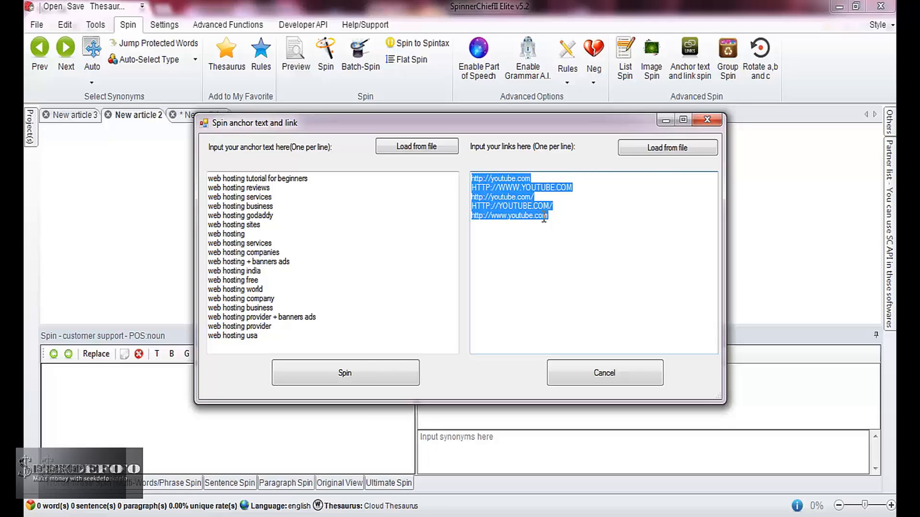
# Replace the anchor texts after "yahoo web" with the copied YouTube link variants
pyautogui.click(380, 338)
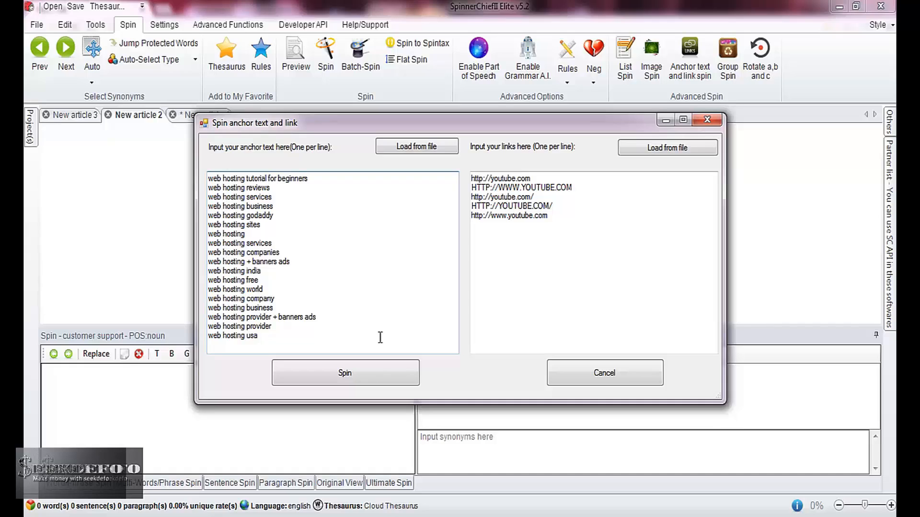
pyautogui.hotkey('shift', 'Up')
pyautogui.hotkey('shift', 'Up')
pyautogui.hotkey('shift', 'Up')
pyautogui.hotkey('shift', 'Up')
pyautogui.hotkey('shift', 'Up')
pyautogui.hotkey('shift', 'Up')
pyautogui.hotkey('shift', 'Up')
pyautogui.hotkey('shift', 'Up')
pyautogui.hotkey('shift', 'Up')
pyautogui.hotkey('shift', 'Up')
pyautogui.hotkey('shift', 'Up')
pyautogui.hotkey('shift', 'Up')
pyautogui.hotkey('shift', 'Up')
pyautogui.hotkey('shift', 'Up')
pyautogui.hotkey('shift', 'Up')
pyautogui.hotkey('shift', 'Up')
pyautogui.hotkey('shift', 'Up')
pyautogui.hotkey('shift', 'Up')
pyautogui.hotkey('shift', 'Up')
pyautogui.hotkey('shift', 'Up')
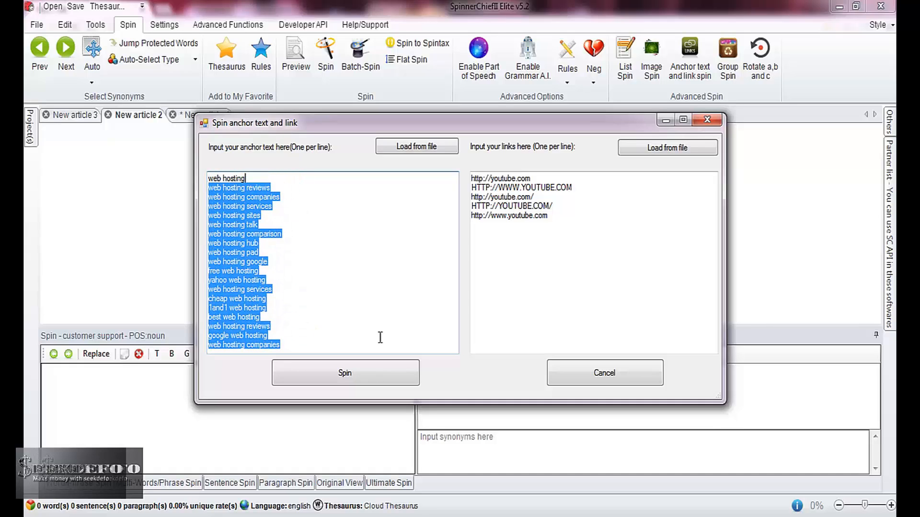
pyautogui.hotkey('shift', 'Down')
pyautogui.hotkey('shift', 'Down')
pyautogui.hotkey('shift', 'Down')
pyautogui.hotkey('shift', 'Down')
pyautogui.hotkey('shift', 'Down')
pyautogui.hotkey('shift', 'Down')
pyautogui.hotkey('shift', 'Down')
pyautogui.hotkey('shift', 'Down')
pyautogui.hotkey('shift', 'Down')
pyautogui.hotkey('shift', 'Down')
pyautogui.hotkey('shift', 'Down')
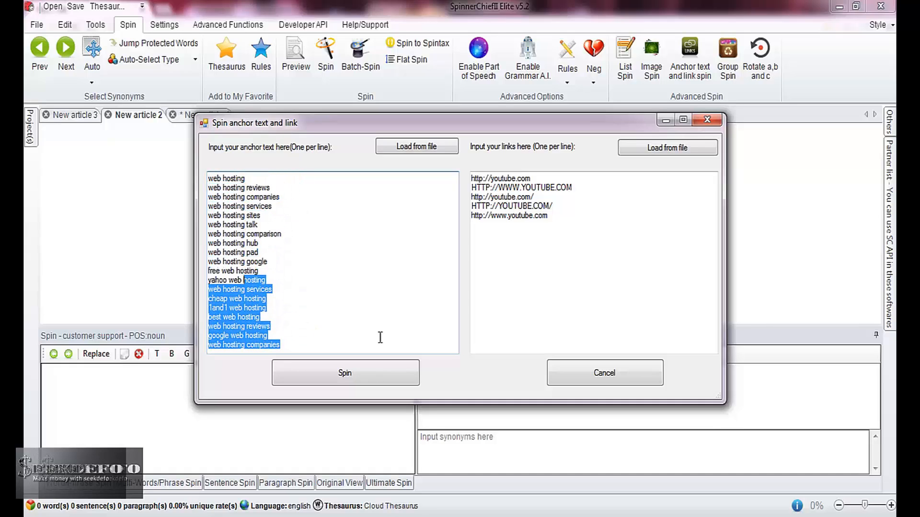
pyautogui.press('Delete')
pyautogui.hotkey('ctrl', 'v')
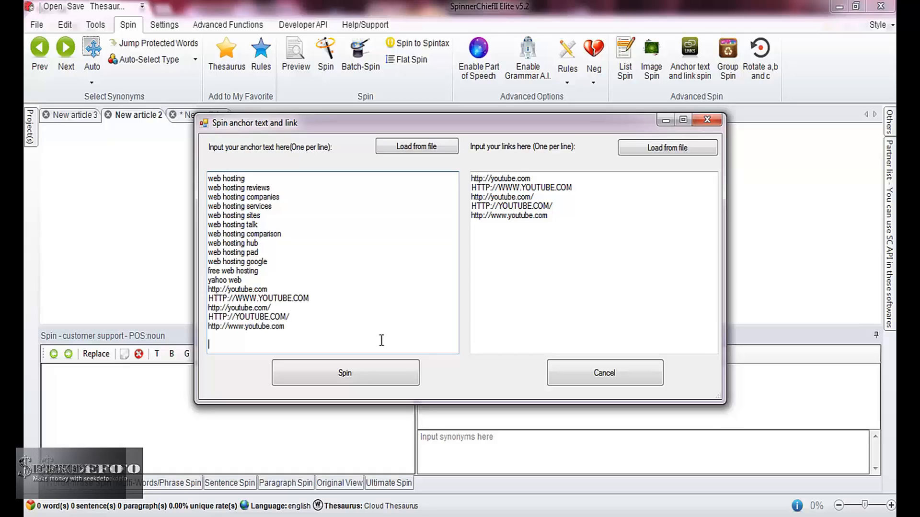
# Generate the anchor text and link spintax in New article 2 and copy the whole block
pyautogui.click(360, 372)
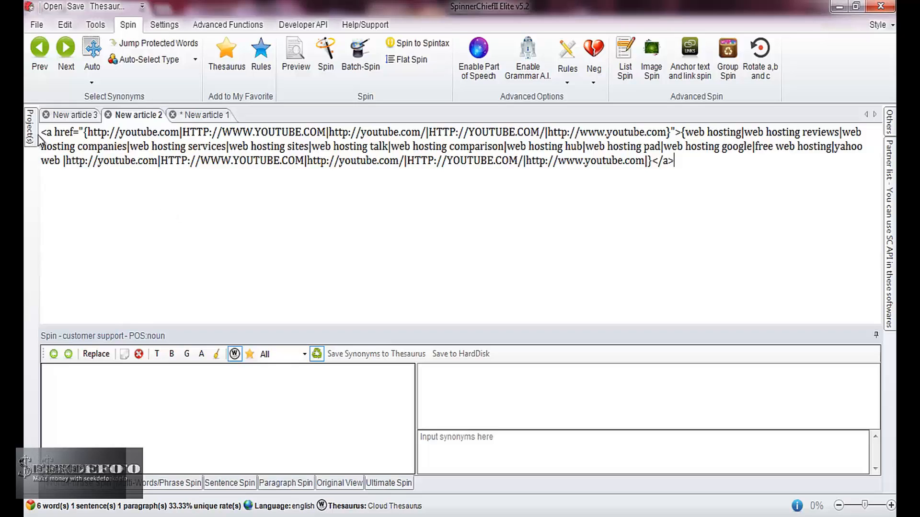
pyautogui.hotkey('shift', 'Down')
pyautogui.hotkey('shift', 'Down')
pyautogui.hotkey('shift', 'Down')
pyautogui.hotkey('ctrl', 'c')
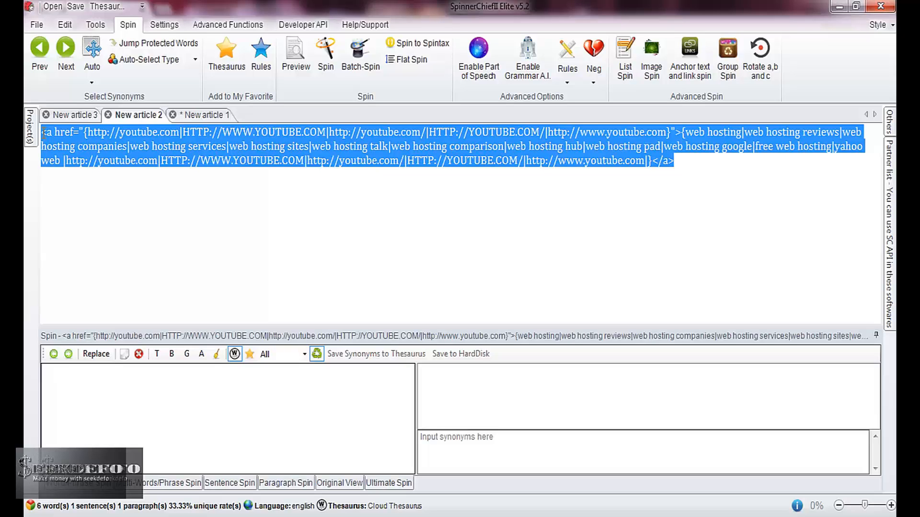
# In New article 1's closing paragraph, replace "here" in the first sentence variant with the copied anchor text and link spintax
pyautogui.click(191, 114)
pyautogui.press('Down')
pyautogui.press('Down')
pyautogui.press('Down')
pyautogui.press('Down')
pyautogui.press('Down')
pyautogui.press('Down')
pyautogui.press('Down')
pyautogui.press('Down')
pyautogui.press('Down')
pyautogui.press('Down')
pyautogui.press('Down')
pyautogui.press('Down')
pyautogui.press('Down')
pyautogui.press('Down')
pyautogui.press('Down')
pyautogui.press('Down')
pyautogui.press('Down')
pyautogui.press('Down')
pyautogui.press('Down')
pyautogui.press('Down')
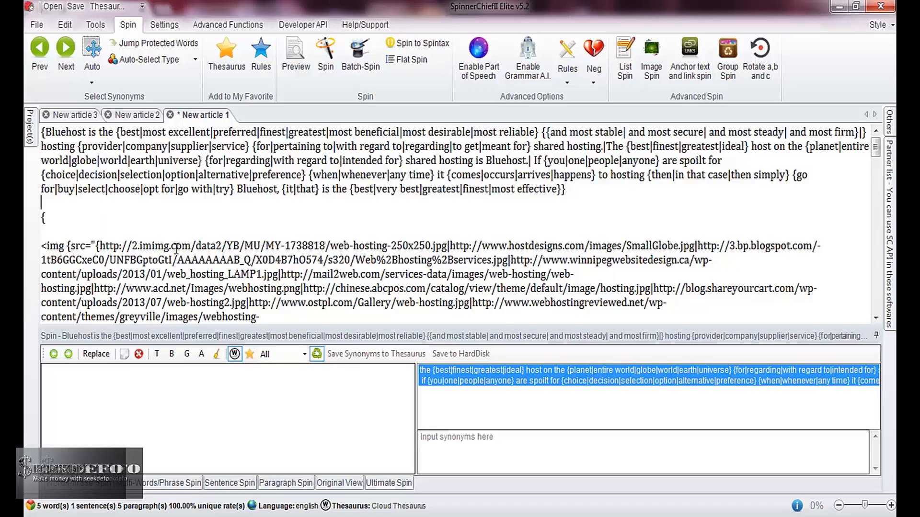
pyautogui.press('Down')
pyautogui.press('Down')
pyautogui.press('Down')
pyautogui.press('Down')
pyautogui.press('Down')
pyautogui.press('Down')
pyautogui.press('Down')
pyautogui.press('Down')
pyautogui.press('Down')
pyautogui.press('Down')
pyautogui.press('Down')
pyautogui.press('Down')
pyautogui.press('Down')
pyautogui.press('Down')
pyautogui.press('Down')
pyautogui.press('Down')
pyautogui.press('Down')
pyautogui.press('Down')
pyautogui.press('Down')
pyautogui.press('Down')
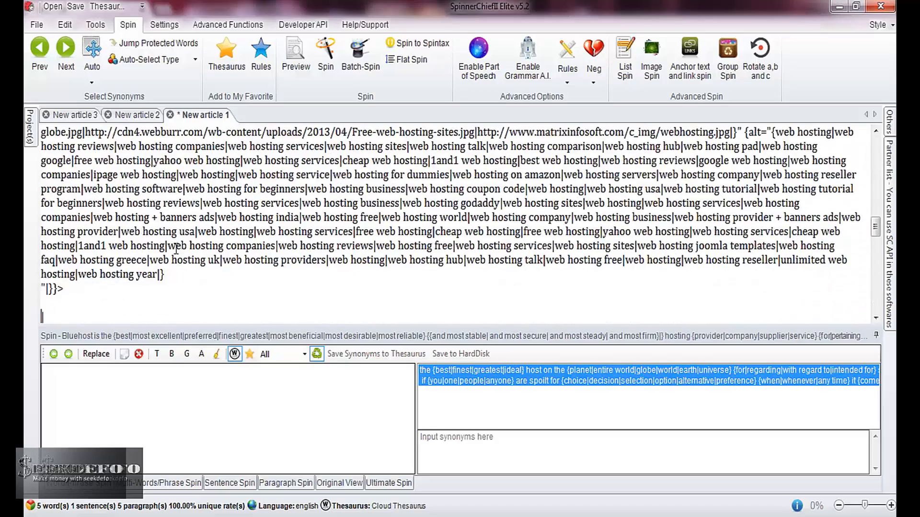
pyautogui.press('Down')
pyautogui.press('Down')
pyautogui.press('Down')
pyautogui.press('Down')
pyautogui.press('Down')
pyautogui.press('Down')
pyautogui.press('Down')
pyautogui.press('Down')
pyautogui.press('Down')
pyautogui.press('Down')
pyautogui.press('Down')
pyautogui.press('Down')
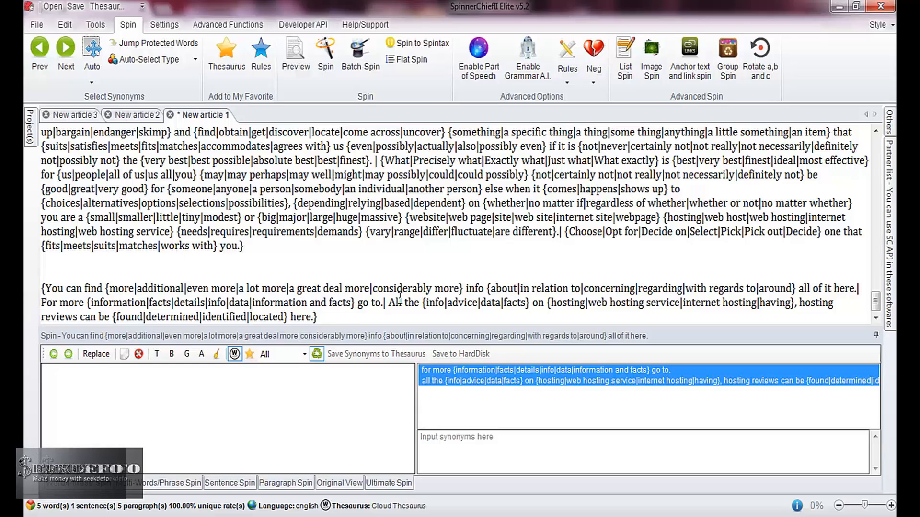
pyautogui.click(854, 288)
pyautogui.press('BackSpace')
pyautogui.press('BackSpace')
pyautogui.press('BackSpace')
pyautogui.press('BackSpace')
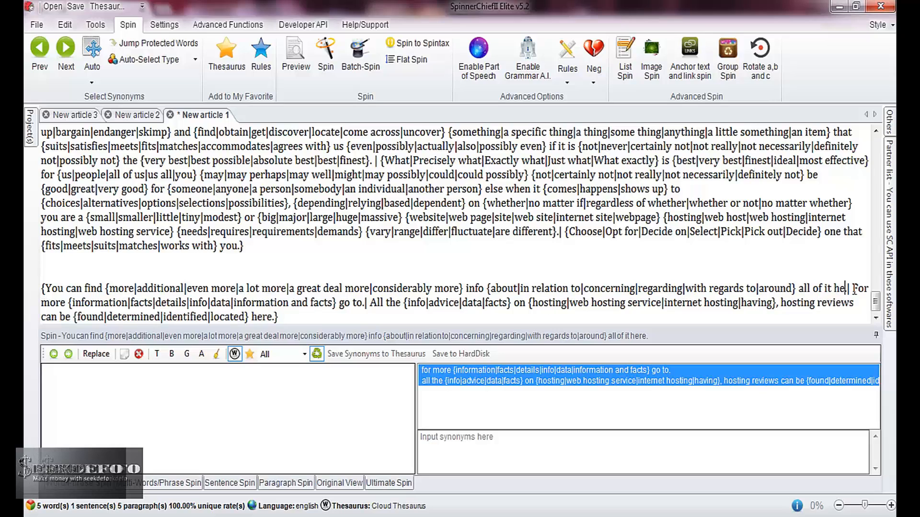
pyautogui.hotkey('ctrl', 'v')
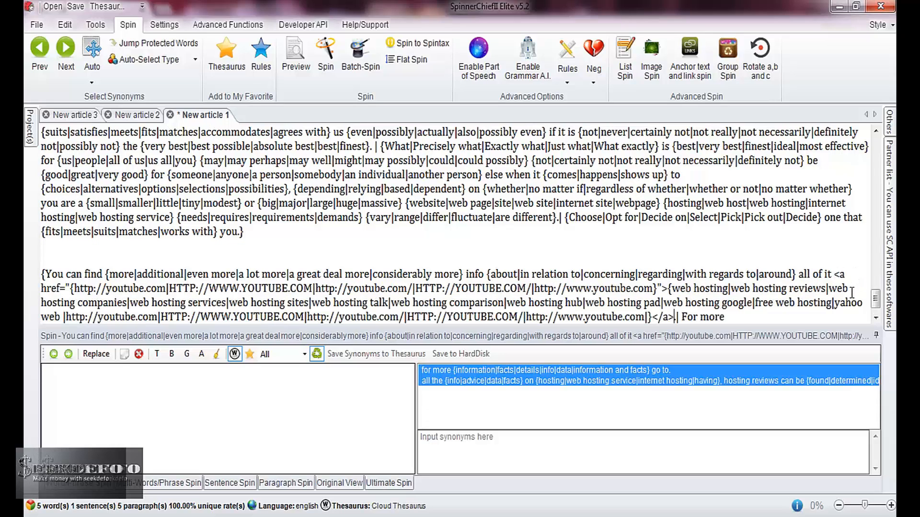
# Insert the same link spintax after "go to" in the closing paragraph's second sentence variant
pyautogui.press('Down')
pyautogui.press('Down')
pyautogui.press('Down')
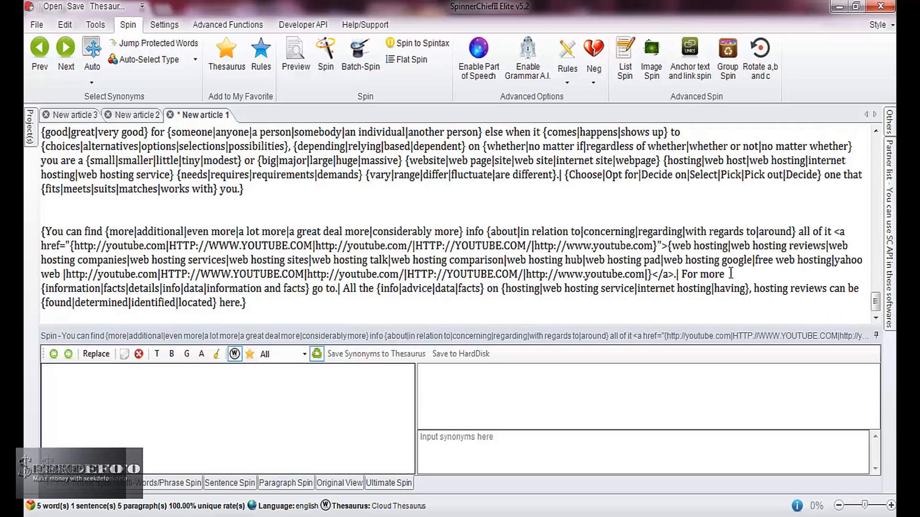
pyautogui.click(333, 288)
pyautogui.hotkey('ctrl', 'v')
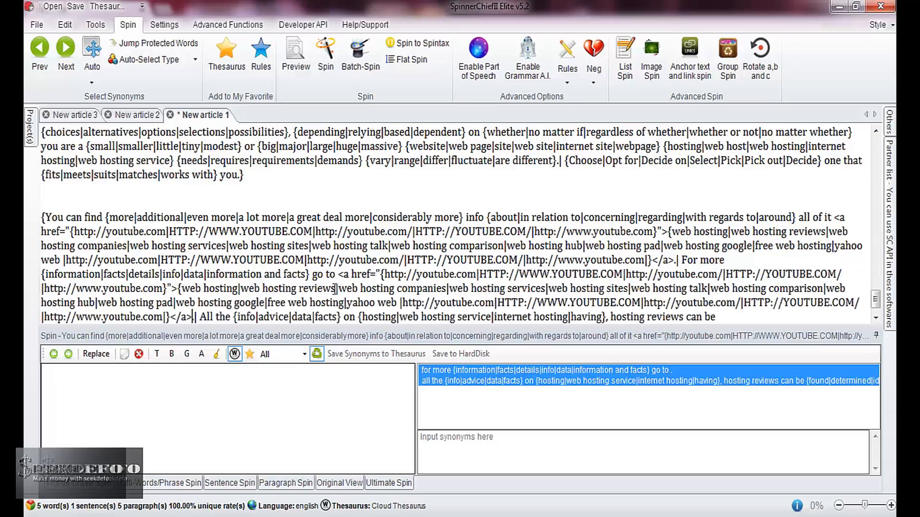
# Replace "here" in the closing paragraph's third sentence variant with the link spintax and break the line after it
pyautogui.scroll(-3, 386, 299)
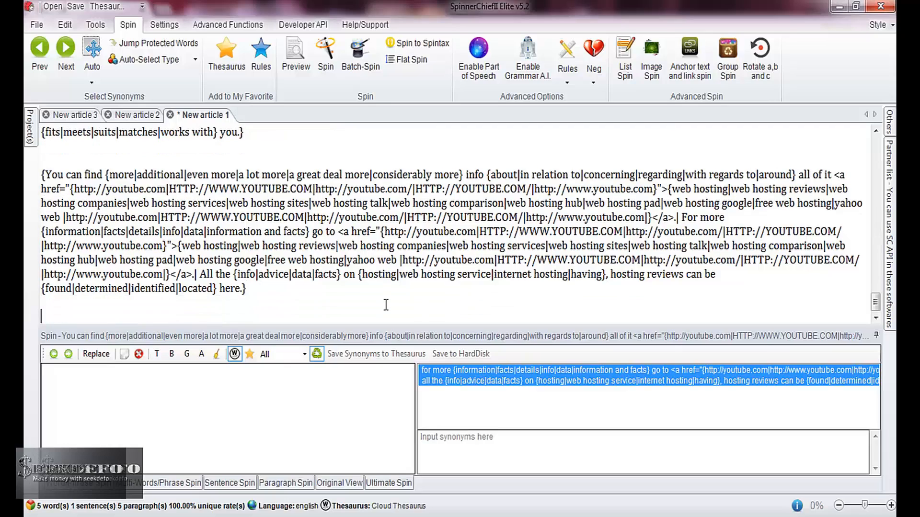
pyautogui.click(242, 288)
pyautogui.press('BackSpace')
pyautogui.press('BackSpace')
pyautogui.press('BackSpace')
pyautogui.press('BackSpace')
pyautogui.hotkey('ctrl', 'v')
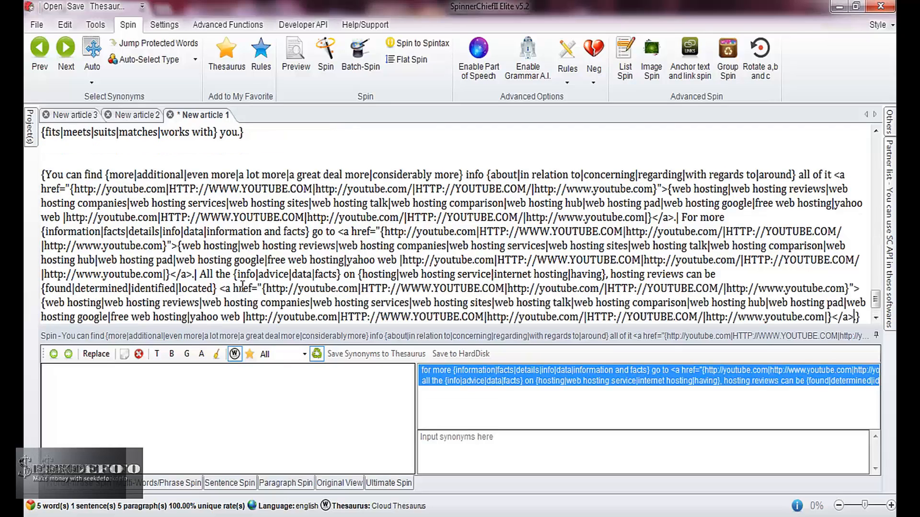
pyautogui.press('Return')
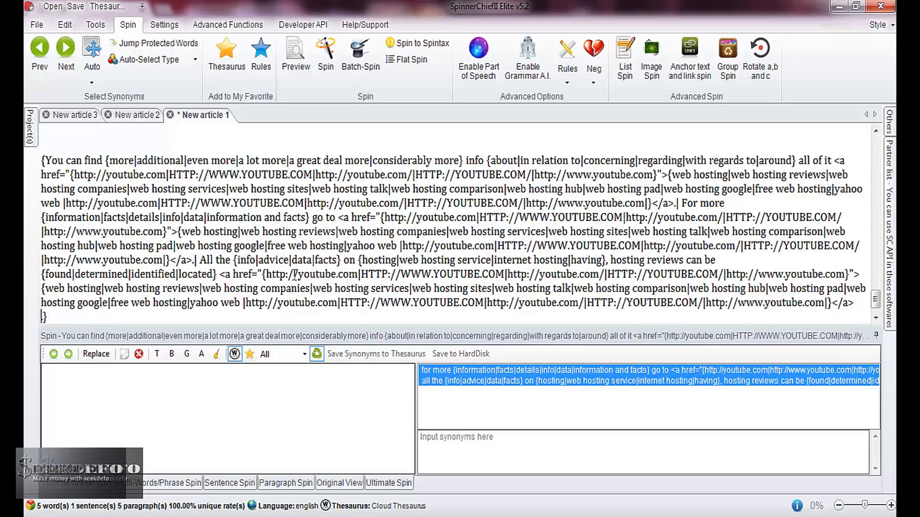
# Review the closing paragraph with its inserted link spintax and the text above it
pyautogui.press('Up')
pyautogui.press('Up')
pyautogui.press('Up')
pyautogui.press('Up')
pyautogui.press('Up')
pyautogui.press('Up')
pyautogui.press('Up')
pyautogui.press('Up')
pyautogui.press('Up')
pyautogui.press('Up')
pyautogui.press('Up')
pyautogui.press('Up')
pyautogui.press('Up')
pyautogui.press('Up')
pyautogui.press('Up')
pyautogui.press('Up')
pyautogui.press('Up')
pyautogui.press('Up')
pyautogui.press('Up')
pyautogui.press('Up')
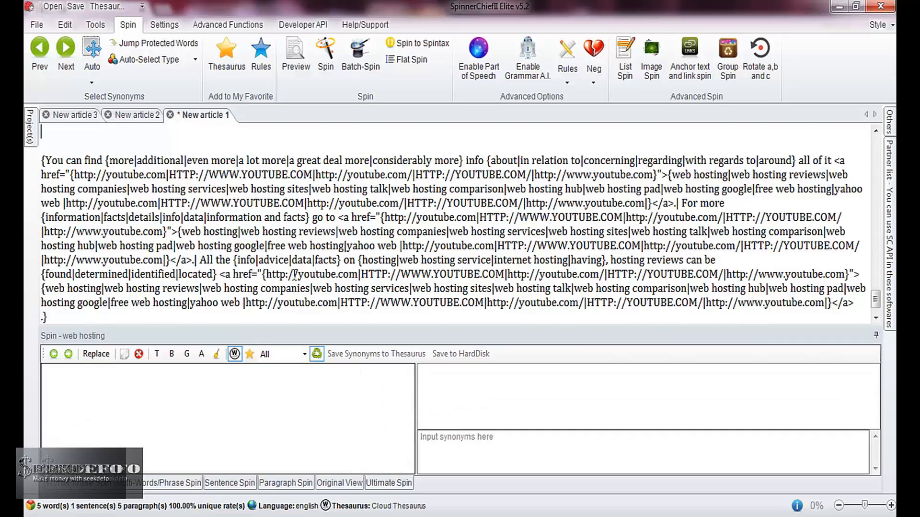
pyautogui.press('Down')
pyautogui.press('Down')
pyautogui.press('Down')
pyautogui.press('Down')
pyautogui.press('Down')
pyautogui.press('Down')
pyautogui.press('Down')
pyautogui.press('Down')
pyautogui.press('Down')
pyautogui.press('Down')
pyautogui.press('Down')
pyautogui.press('Down')
pyautogui.press('Down')
pyautogui.press('Down')
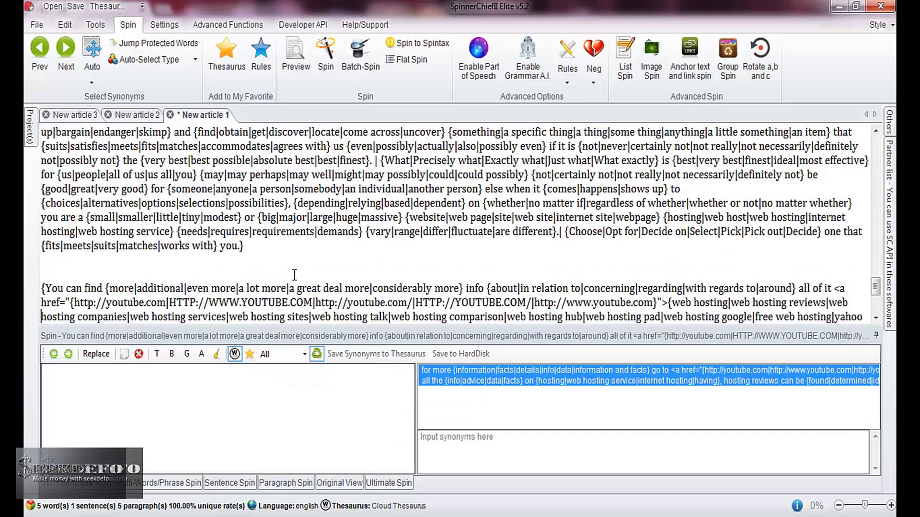
# Copy the whole closing paragraph with its link spintax and paste it into New article 3
pyautogui.scroll(-3, 294, 274)
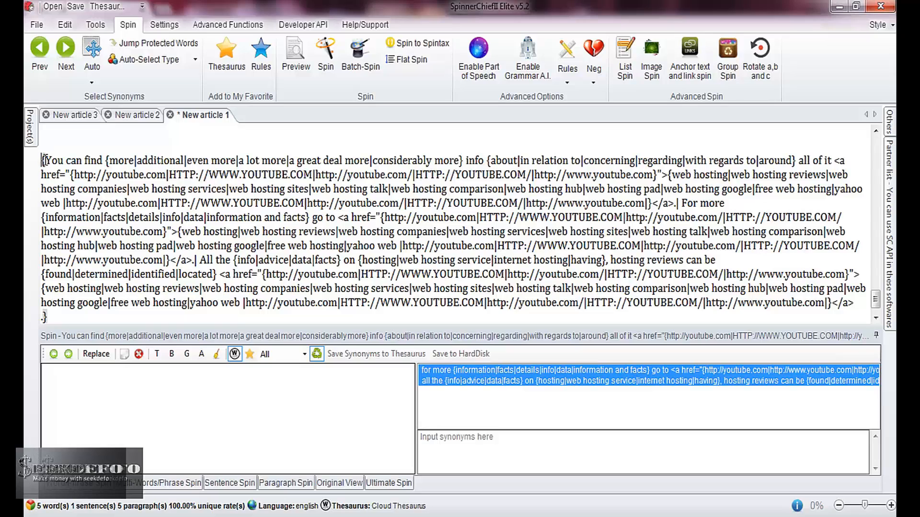
pyautogui.hotkey('shift', 'Down')
pyautogui.hotkey('shift', 'Down')
pyautogui.hotkey('shift', 'Down')
pyautogui.hotkey('shift', 'Down')
pyautogui.hotkey('shift', 'Down')
pyautogui.hotkey('shift', 'Down')
pyautogui.hotkey('shift', 'Down')
pyautogui.hotkey('shift', 'Down')
pyautogui.hotkey('shift', 'Down')
pyautogui.hotkey('shift', 'Down')
pyautogui.hotkey('ctrl', 'c')
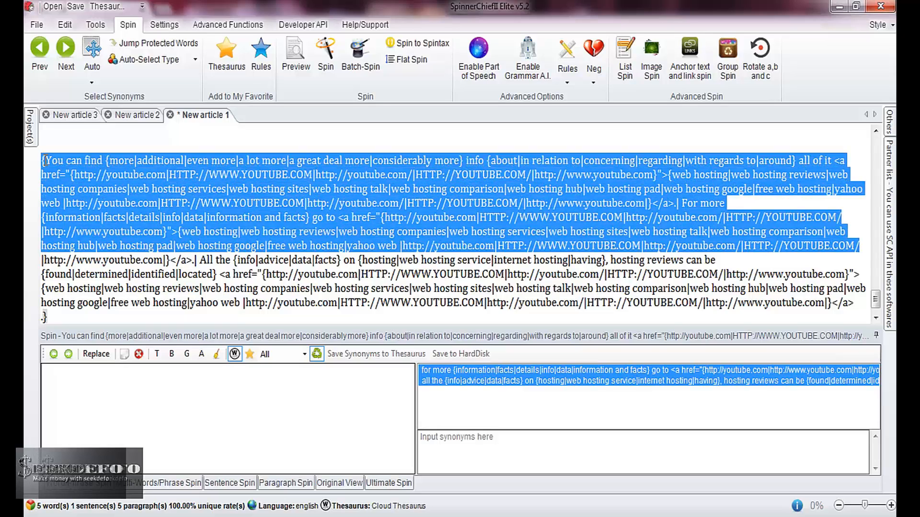
pyautogui.hotkey('shift', 'Down')
pyautogui.hotkey('shift', 'Down')
pyautogui.hotkey('shift', 'Down')
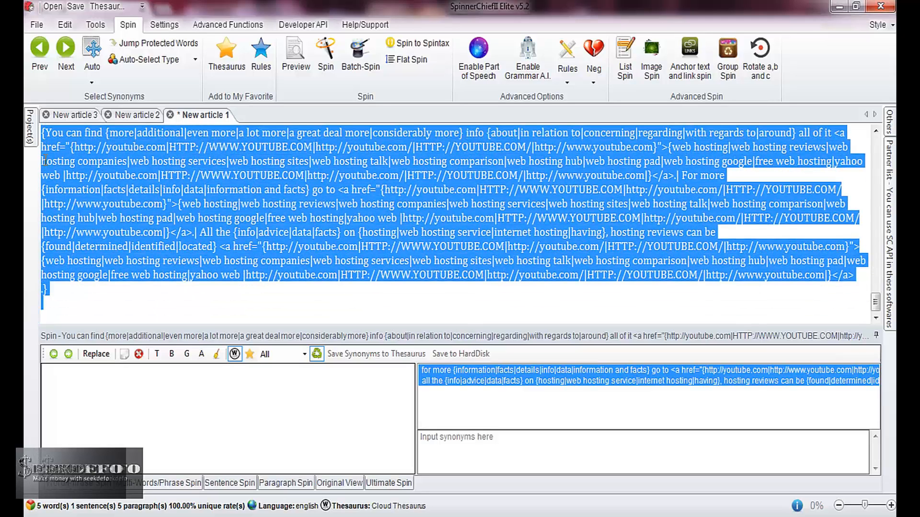
pyautogui.click(59, 111)
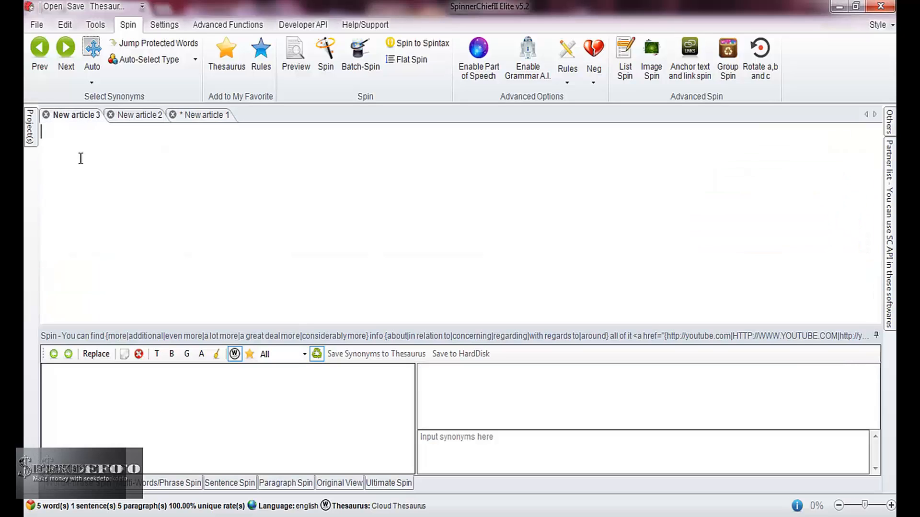
pyautogui.hotkey('ctrl', 'v')
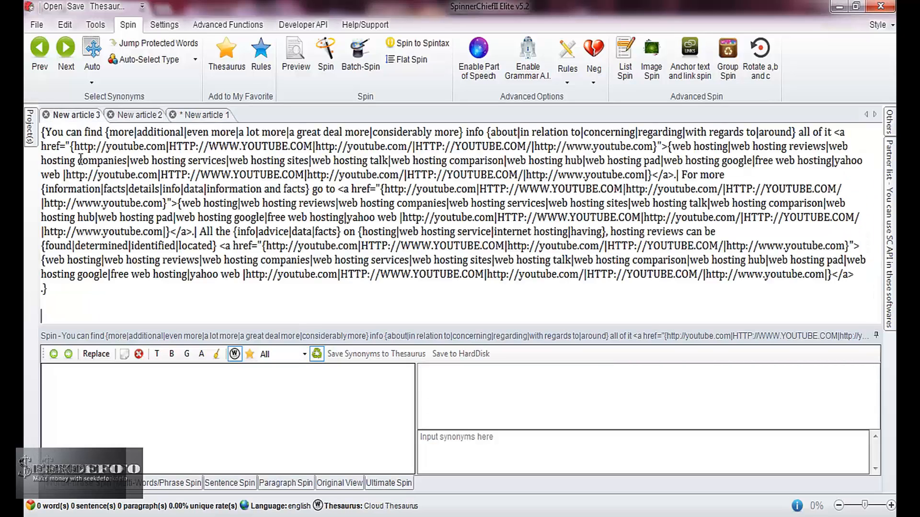
# Spin New article 3 into 10 articles and examine the links and anchor texts in the generated versions
pyautogui.click(329, 66)
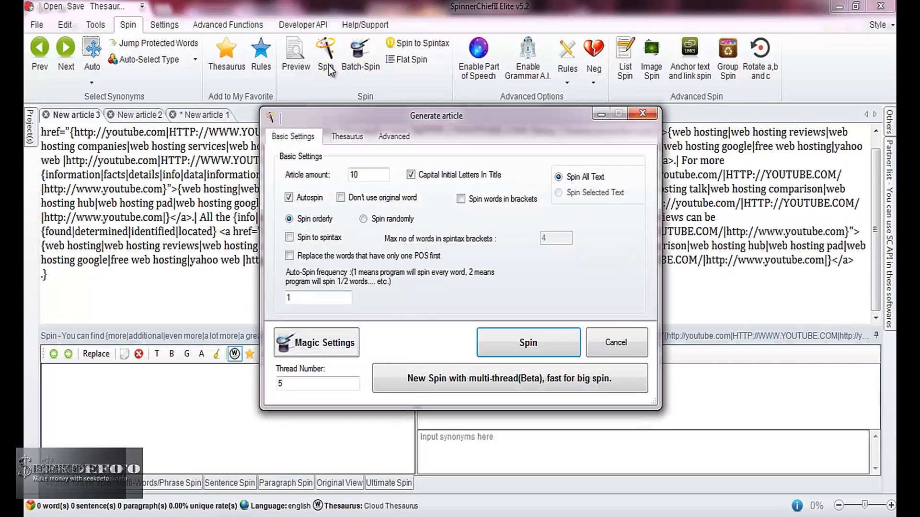
pyautogui.click(507, 342)
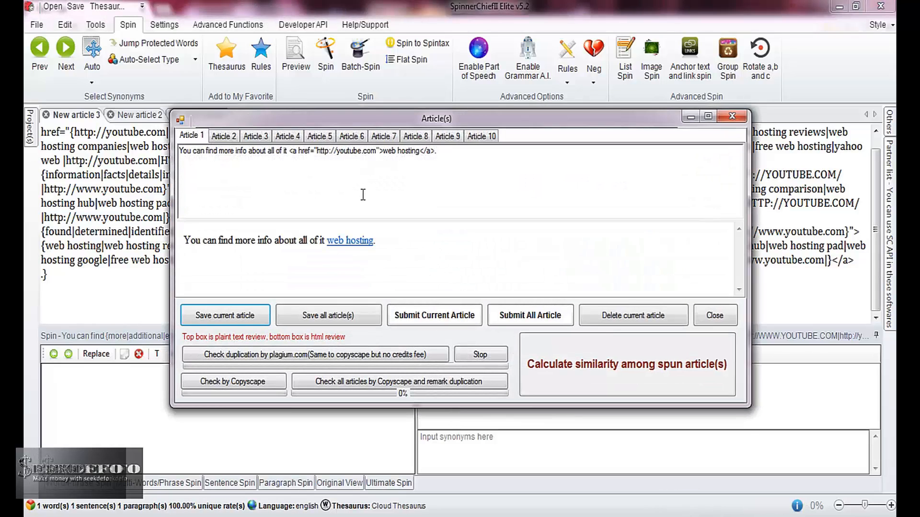
pyautogui.click(230, 140)
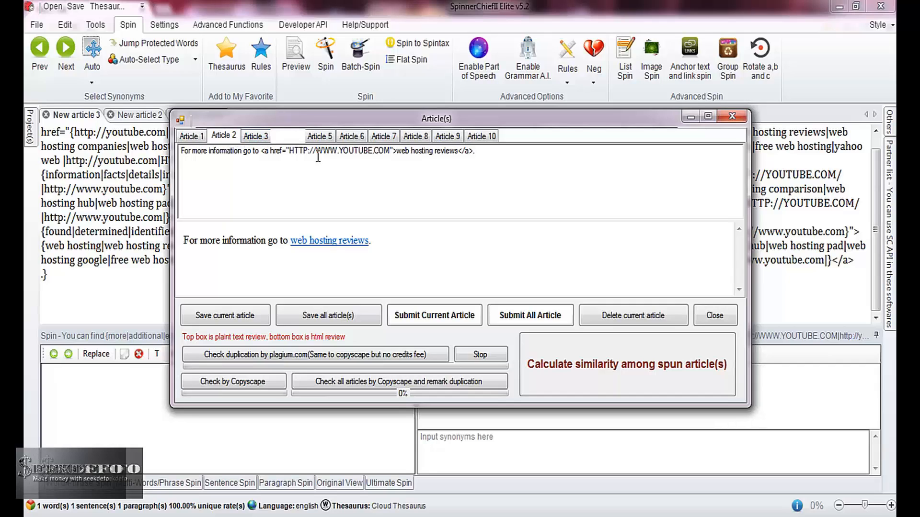
pyautogui.click(259, 139)
pyautogui.click(293, 139)
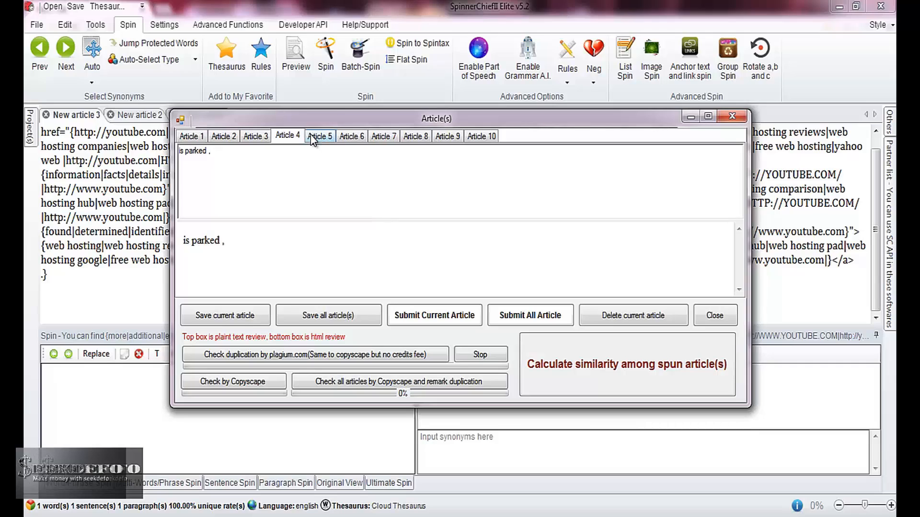
pyautogui.click(310, 135)
pyautogui.click(349, 137)
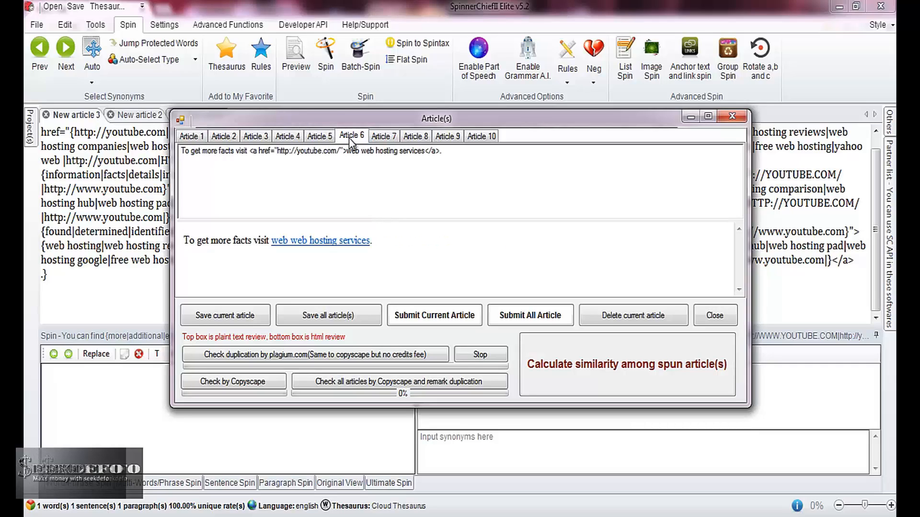
pyautogui.click(381, 137)
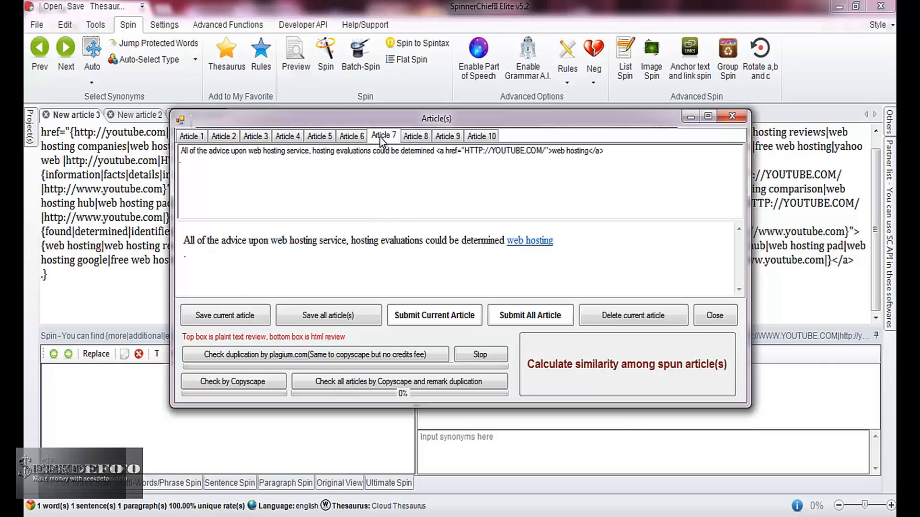
pyautogui.click(411, 138)
pyautogui.click(440, 140)
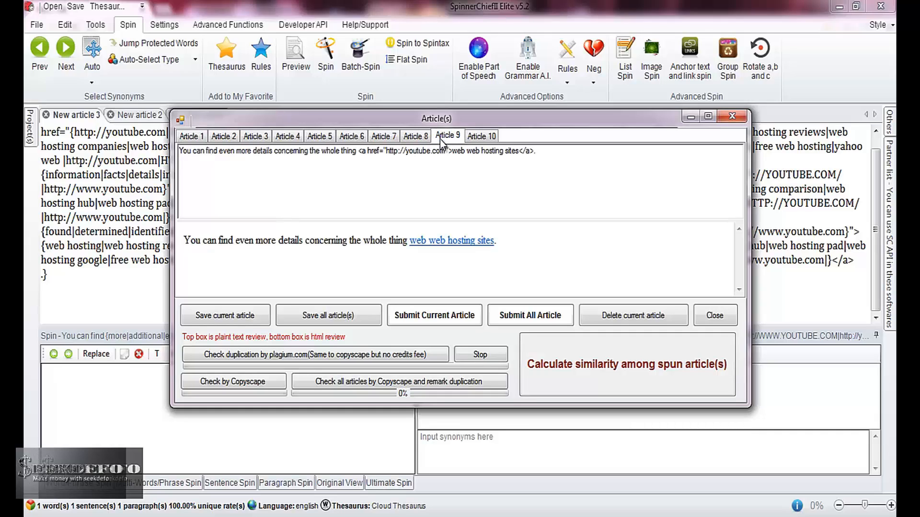
pyautogui.click(471, 137)
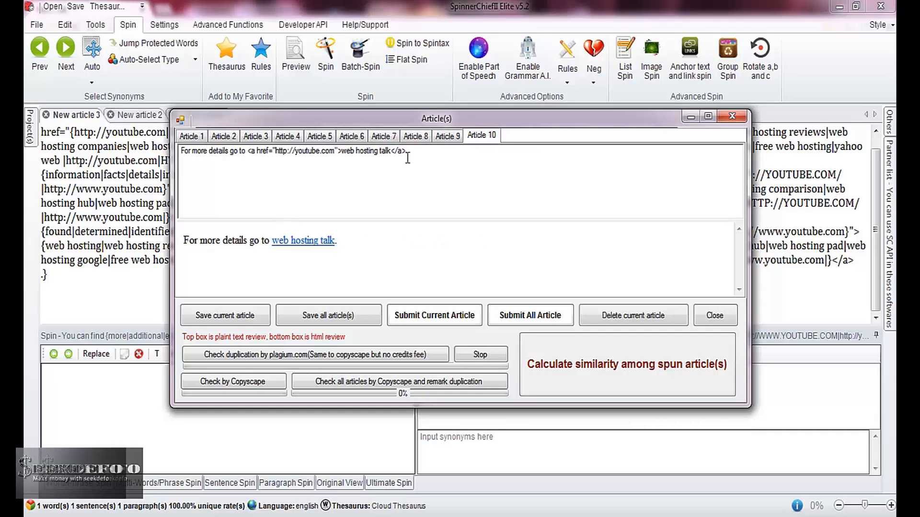
pyautogui.click(736, 115)
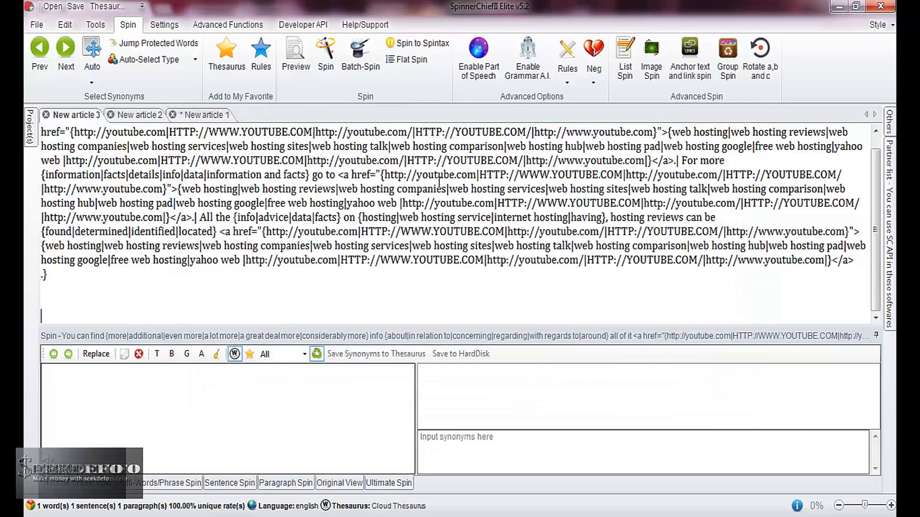
# Spin New article 3 again with a larger article amount and check the anchor texts across the higher-numbered versions
pyautogui.click(323, 71)
pyautogui.doubleClick(367, 175)
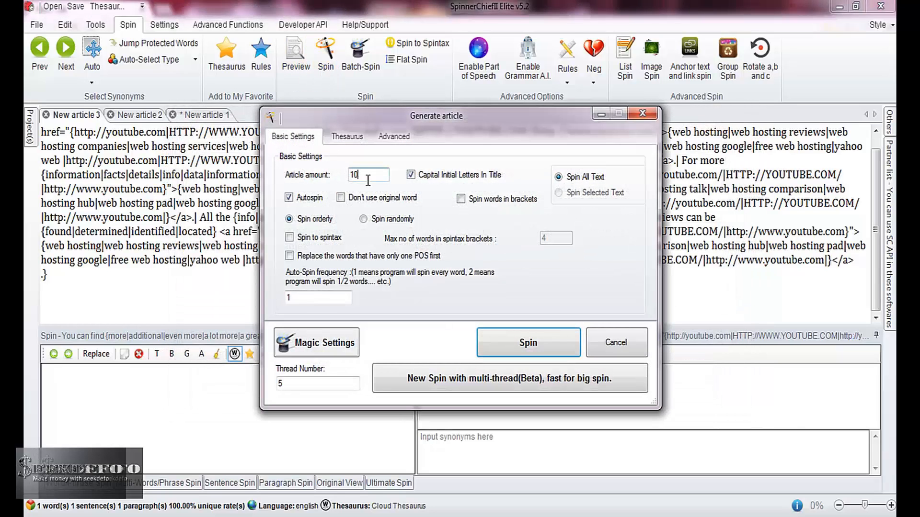
pyautogui.press('BackSpace')
pyautogui.click(511, 336)
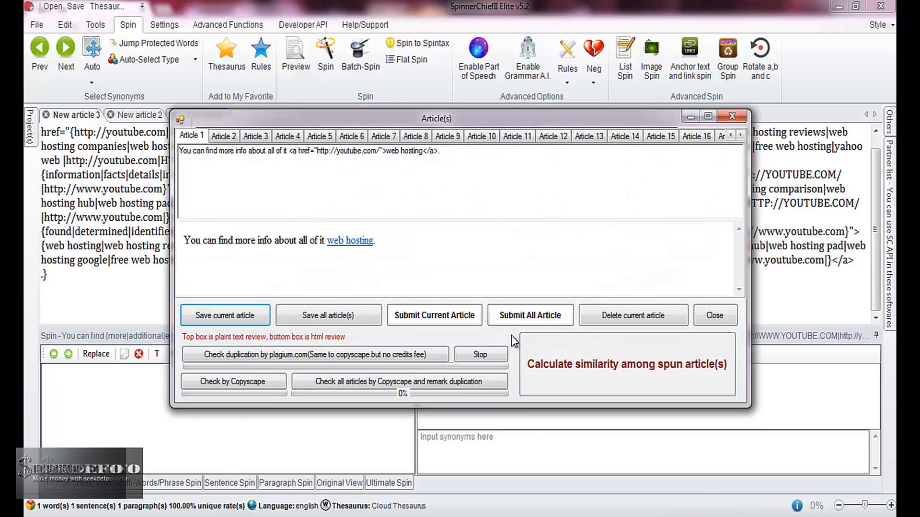
pyautogui.click(696, 136)
pyautogui.click(660, 138)
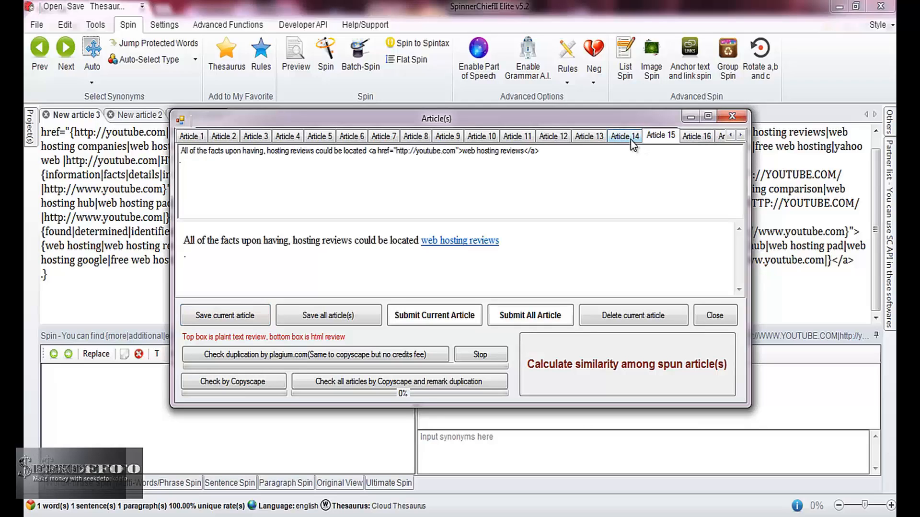
pyautogui.click(630, 139)
pyautogui.click(590, 139)
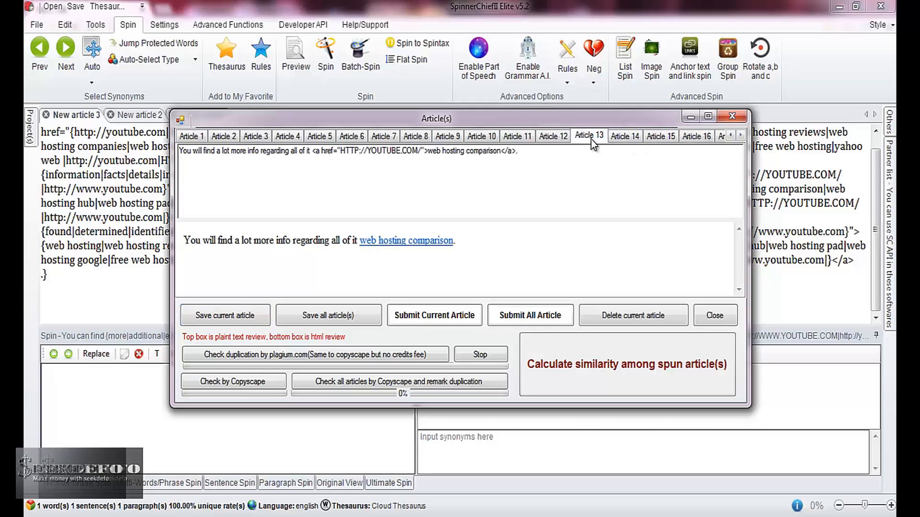
pyautogui.click(555, 139)
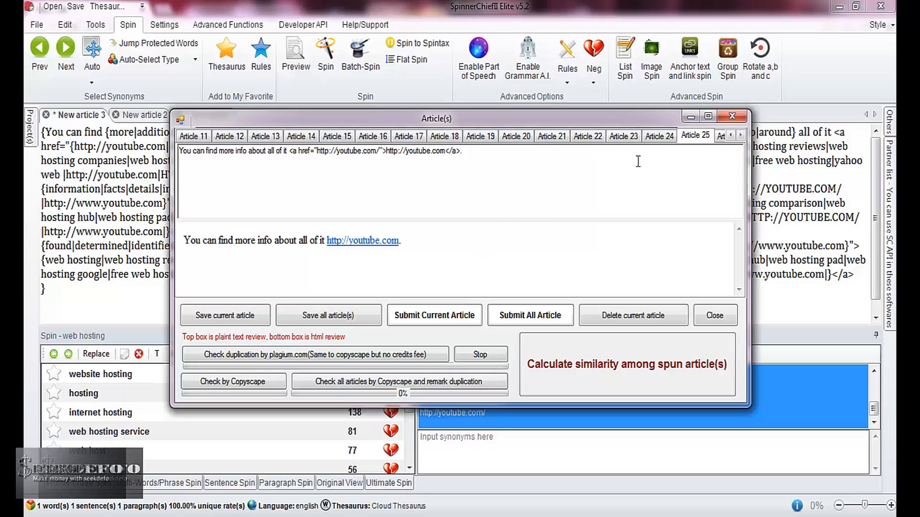
pyautogui.click(730, 117)
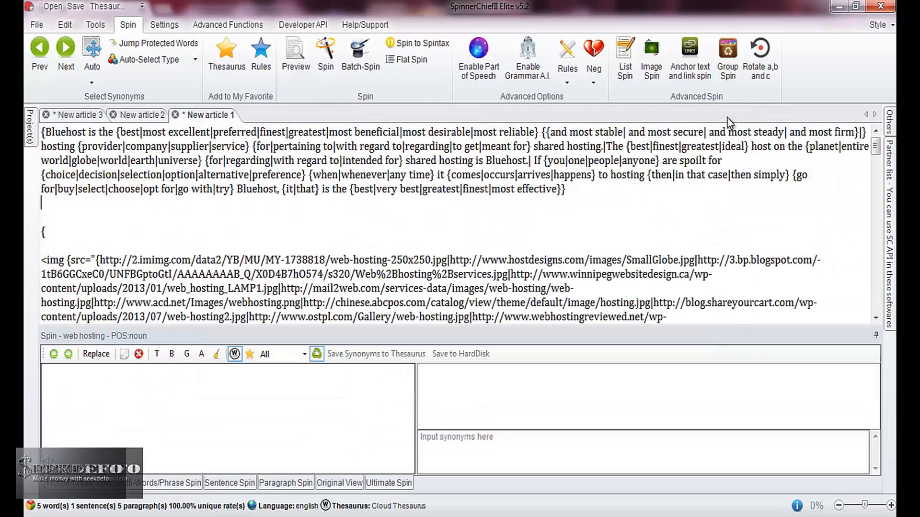
# Add the line "You can find more about hosting here." below the opening paragraph of New article 1
pyautogui.press('Return')
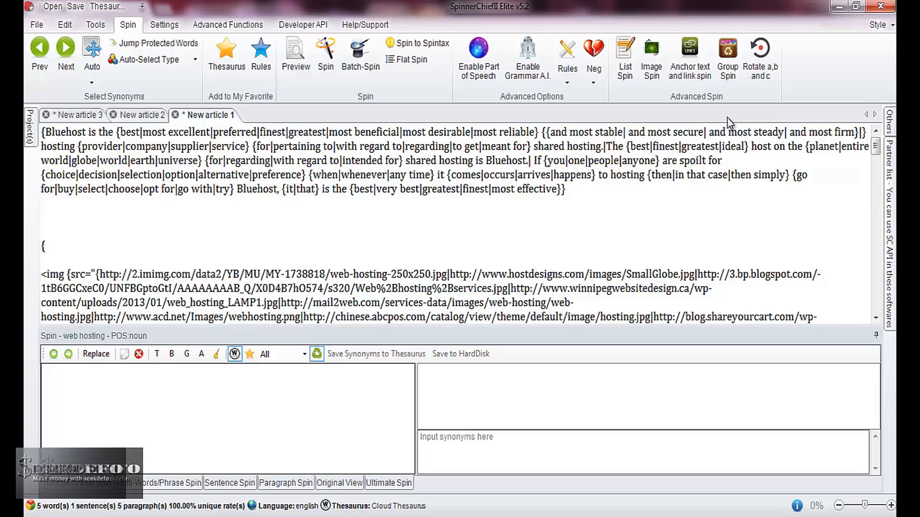
pyautogui.write('ou can find')
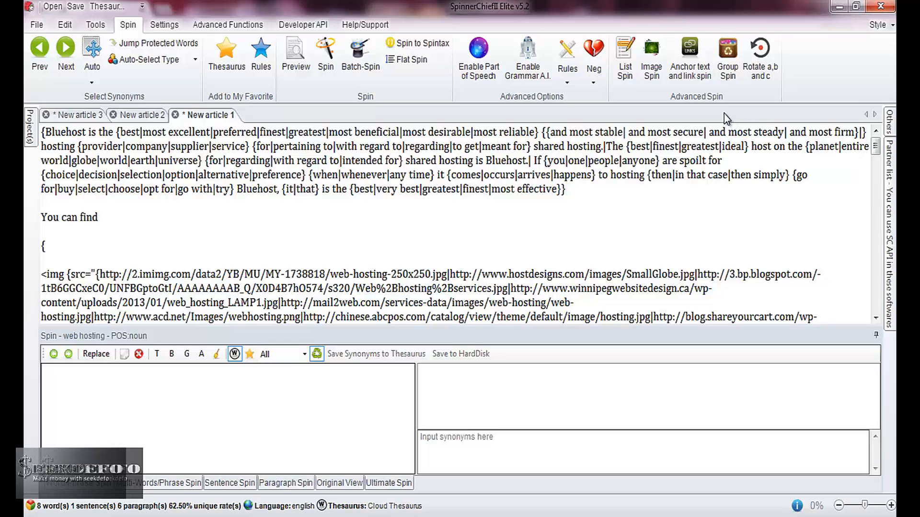
pyautogui.write(' more about hosting here.')
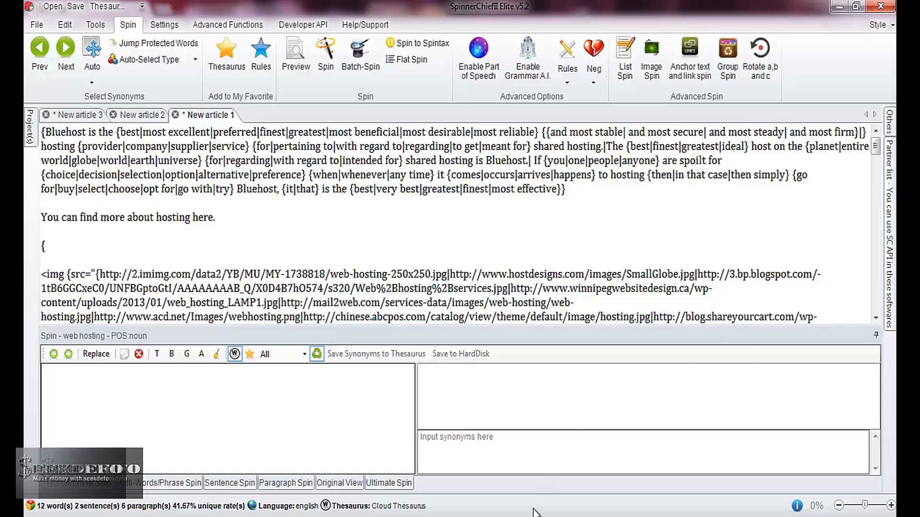
# Switch to ScrapeBox and enter the search keyword intitle:"web hosting" in the harvester
pyautogui.hotkey('alt', 'Tab')
pyautogui.click(330, 178)
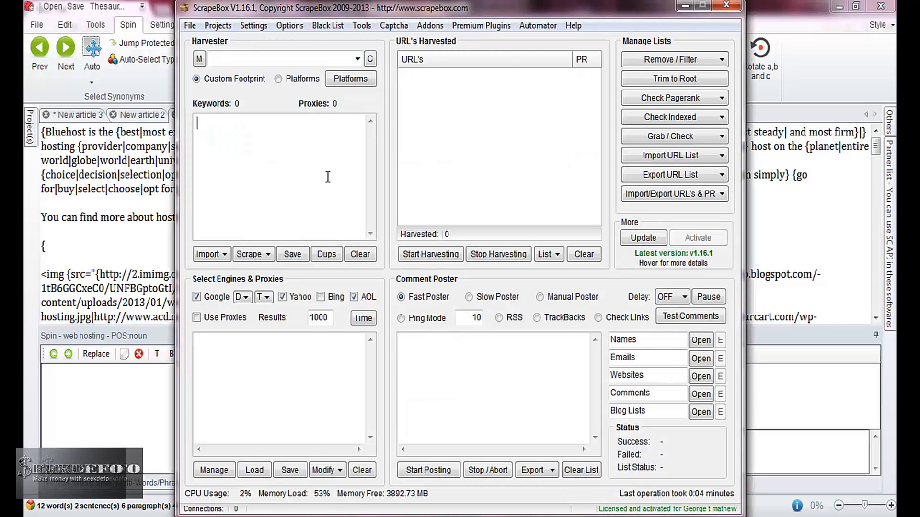
pyautogui.click(269, 257)
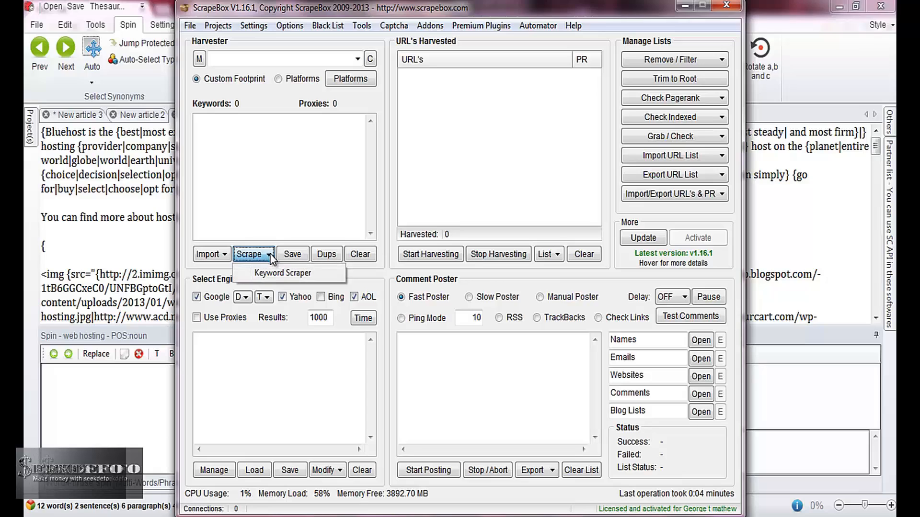
pyautogui.click(266, 169)
pyautogui.write('in')
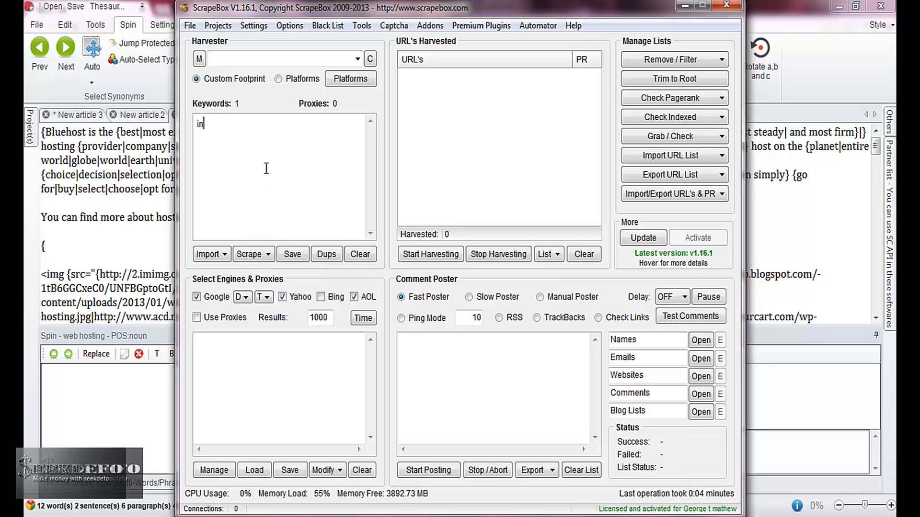
pyautogui.write('title:"web hosting')
# Harvest URLs for the keyword without proxies, stop the harvest partway and dismiss the keyword statistics
pyautogui.click(416, 253)
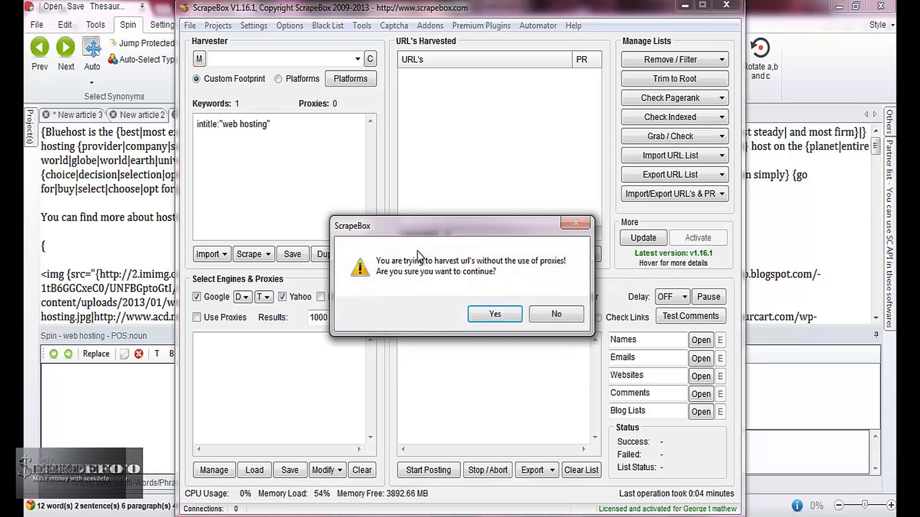
pyautogui.click(495, 315)
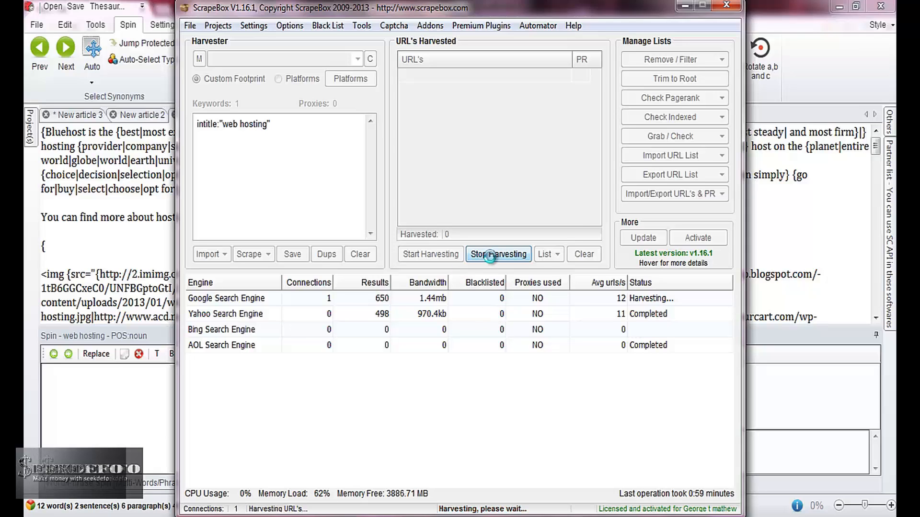
pyautogui.click(489, 257)
pyautogui.click(494, 314)
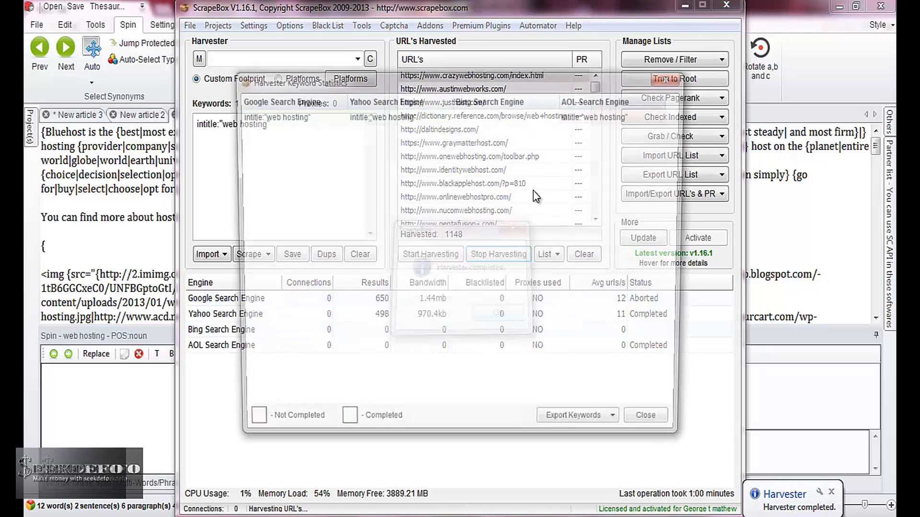
pyautogui.click(665, 82)
# Remove all duplicate URLs from the harvested list
pyautogui.click(716, 62)
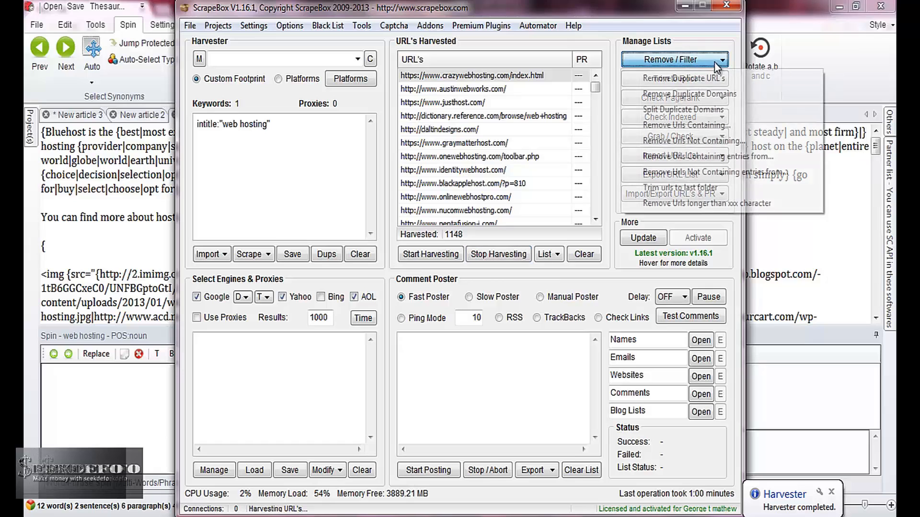
pyautogui.click(677, 80)
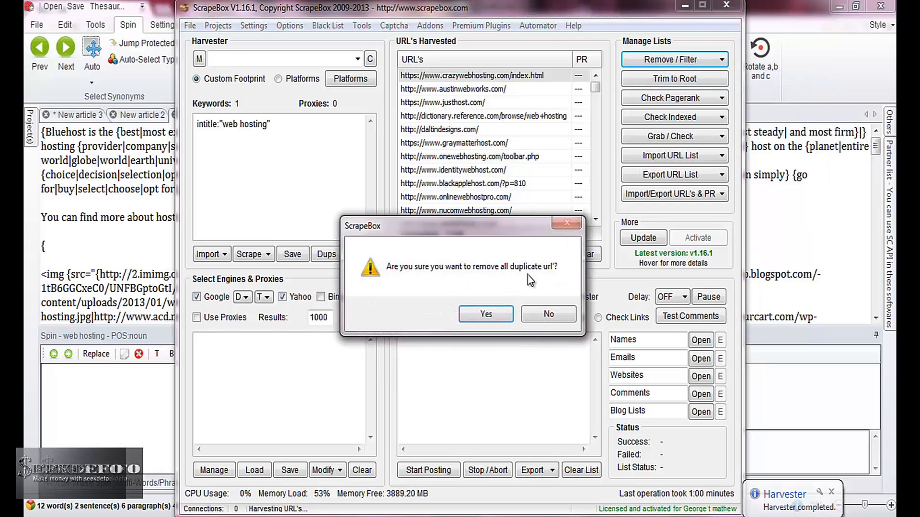
pyautogui.click(485, 314)
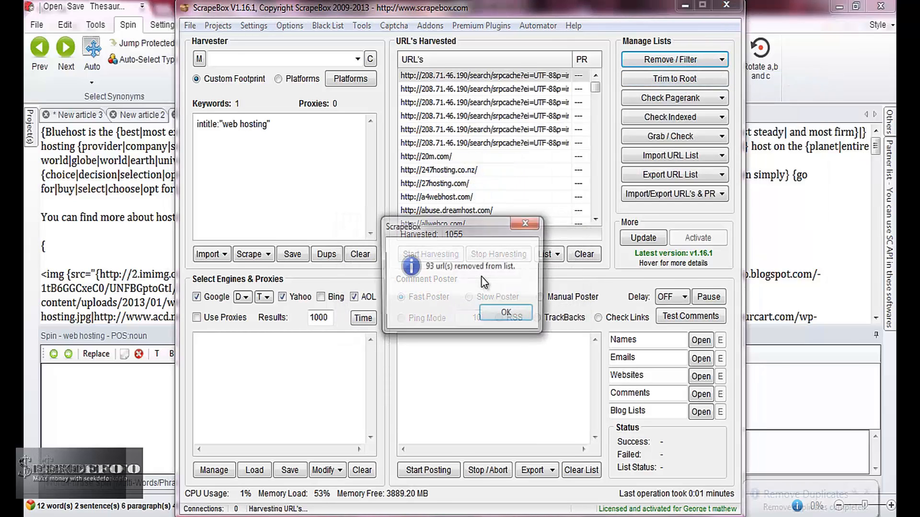
pyautogui.click(502, 314)
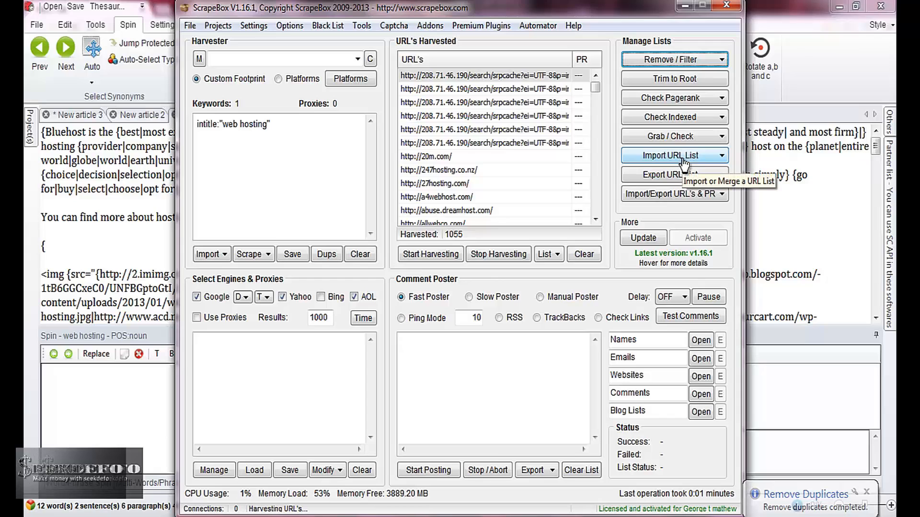
# Copy all harvested URLs to the clipboard and minimize ScrapeBox to return to SpinnerChief
pyautogui.click(691, 175)
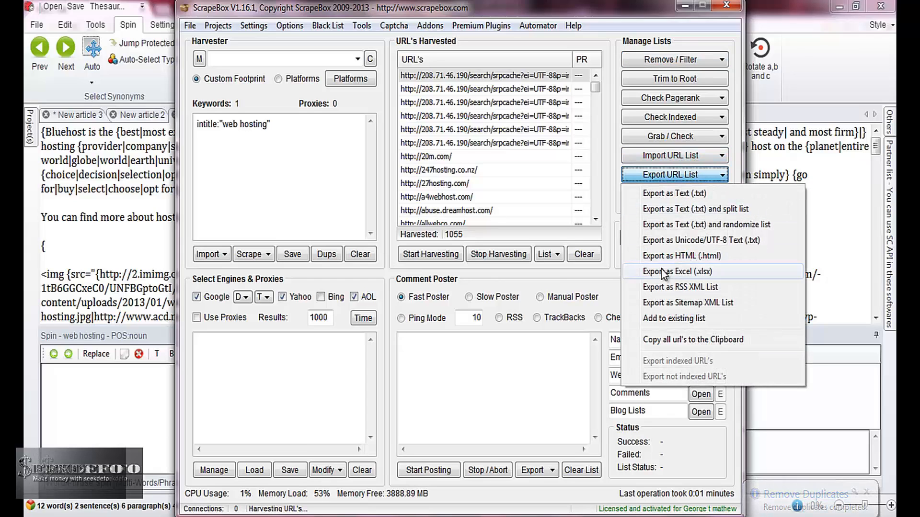
pyautogui.click(665, 340)
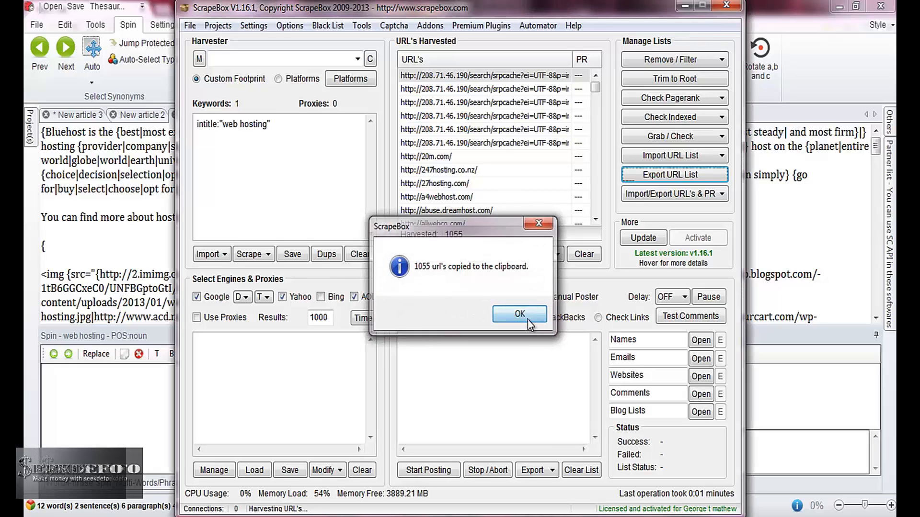
pyautogui.click(522, 314)
pyautogui.click(683, 7)
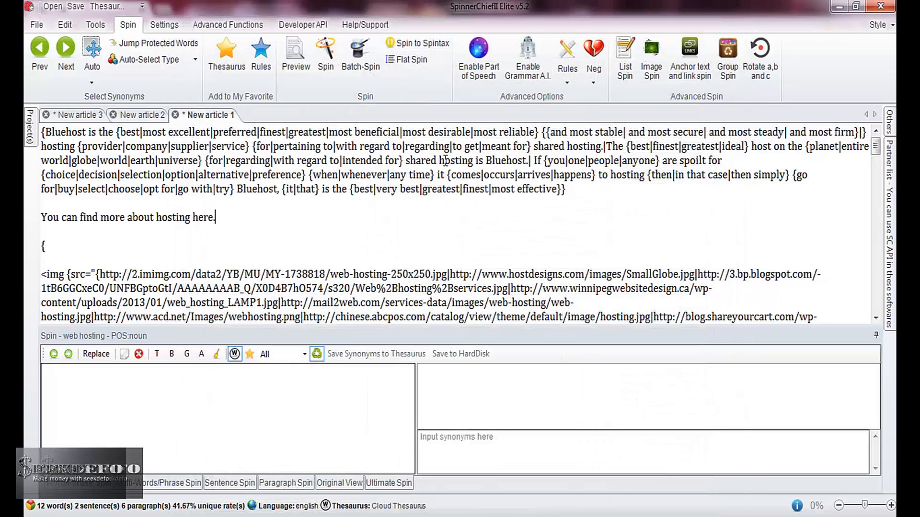
# Create a new blank article and paste the harvested URLs as the links of an anchor text and link spin
pyautogui.click(37, 30)
pyautogui.click(41, 59)
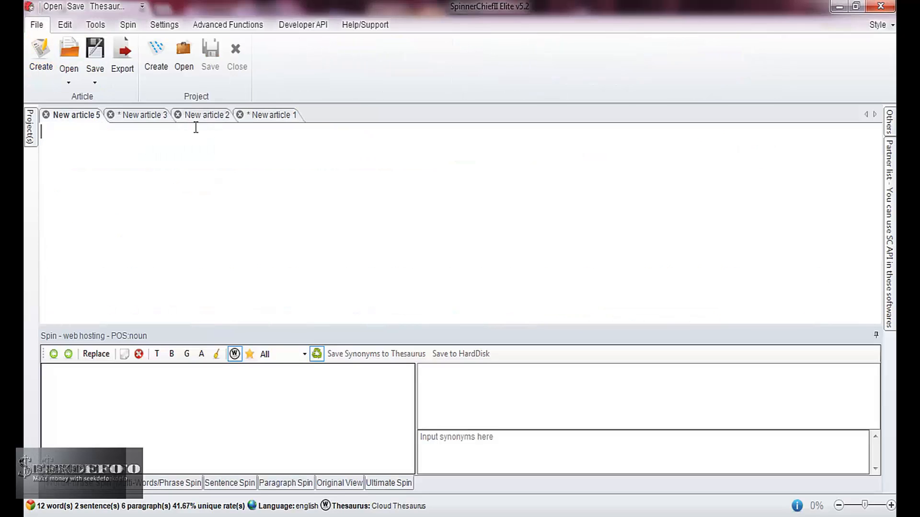
pyautogui.click(125, 25)
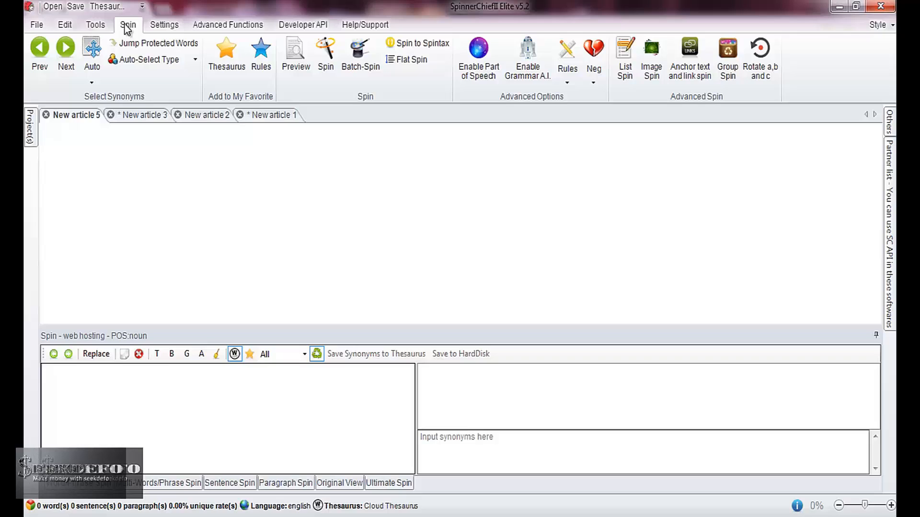
pyautogui.click(625, 79)
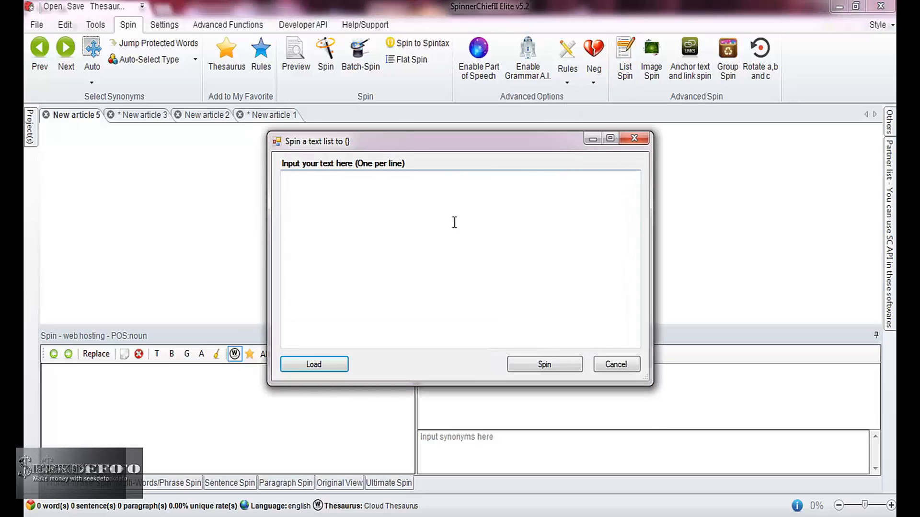
pyautogui.click(638, 140)
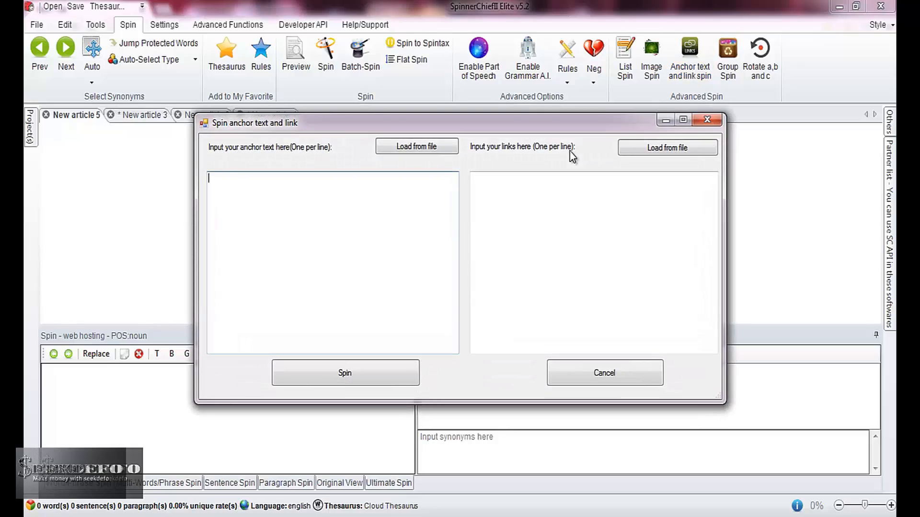
pyautogui.click(491, 212)
pyautogui.hotkey('ctrl', 'v')
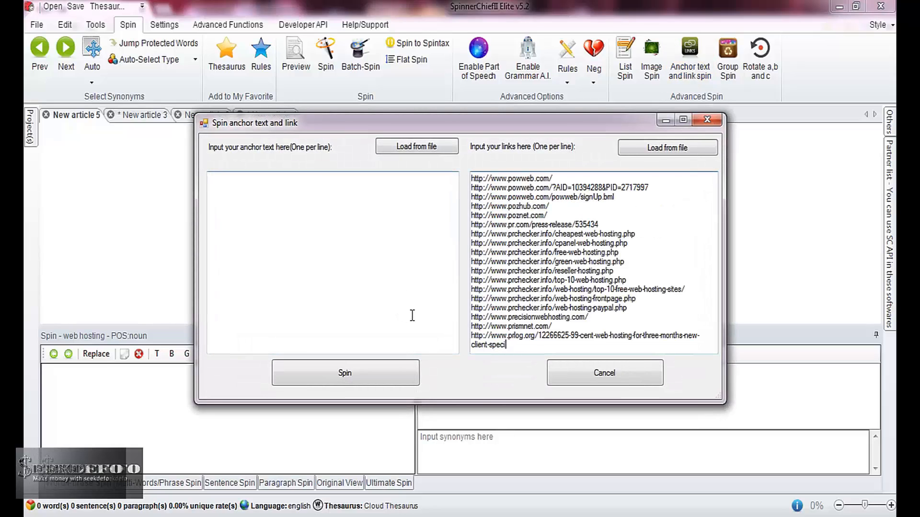
# Switch to ScrapeBox and scrape keyword suggestions for "web hosting" with the Keyword Scraper
pyautogui.click(431, 516)
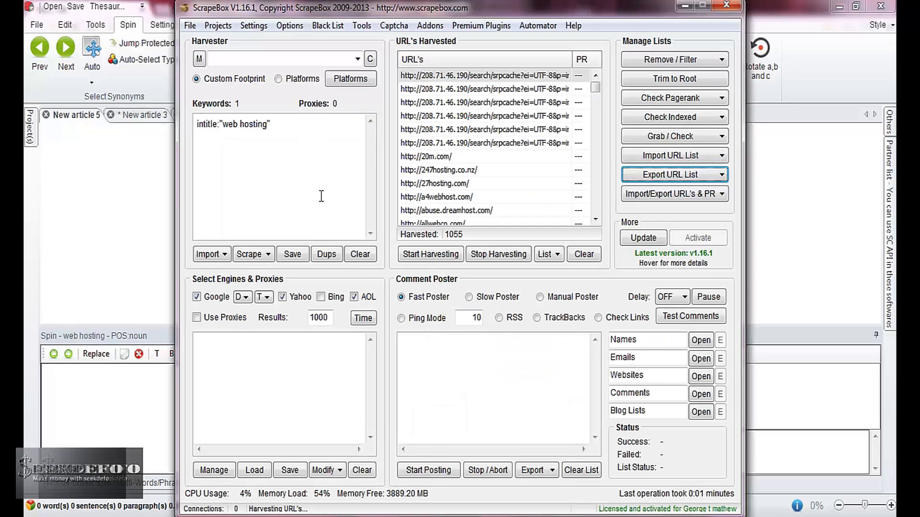
pyautogui.click(260, 254)
pyautogui.click(268, 271)
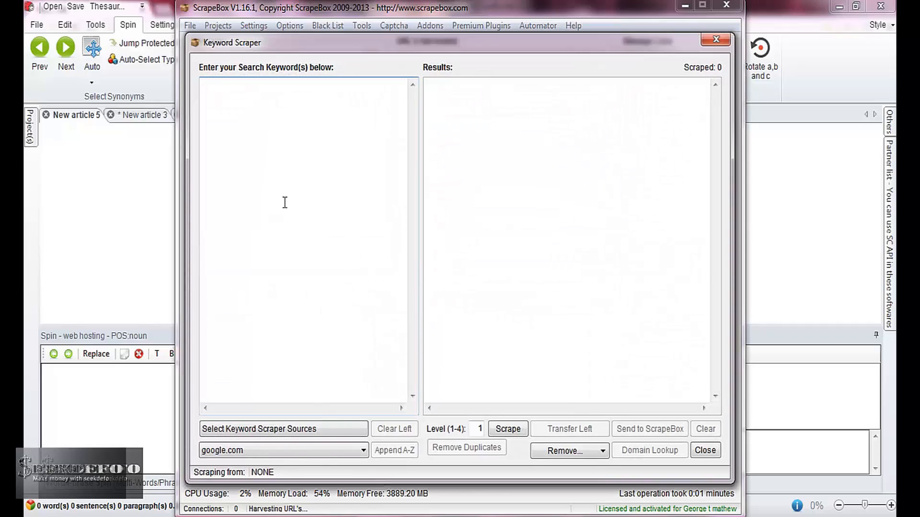
pyautogui.click(284, 202)
pyautogui.write('web hosting')
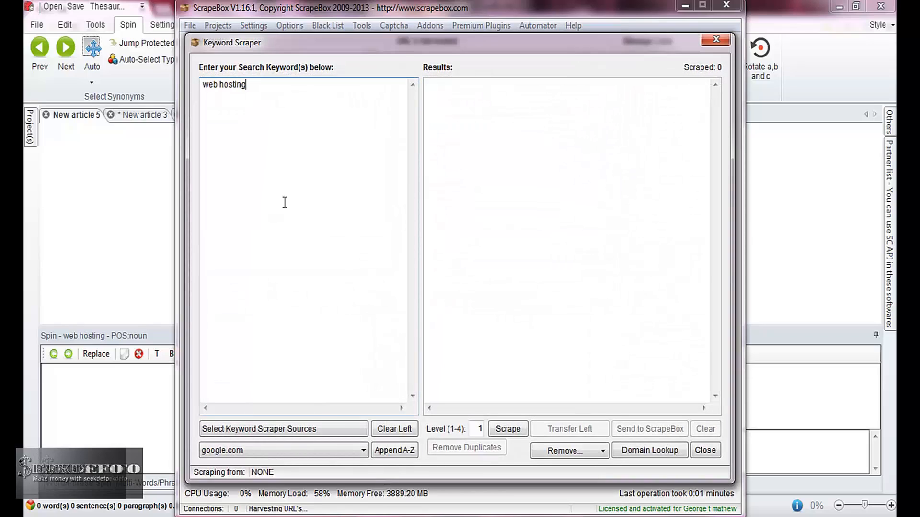
pyautogui.click(509, 430)
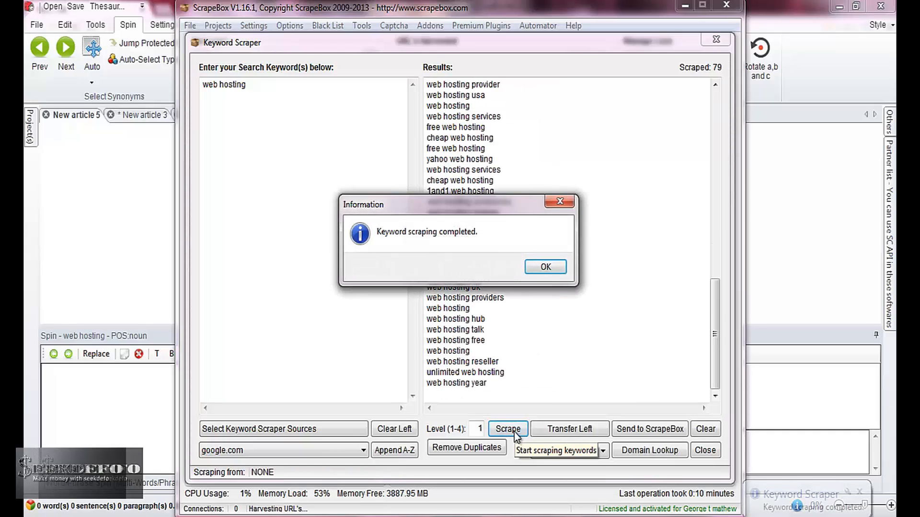
pyautogui.click(567, 264)
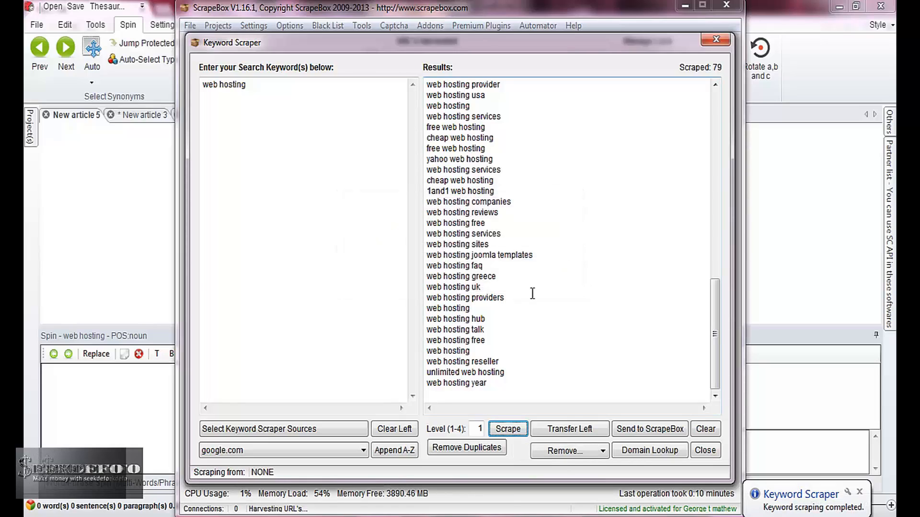
# Transfer the scraped keywords to the search list, scrape again from them and abort the run partway
pyautogui.click(587, 428)
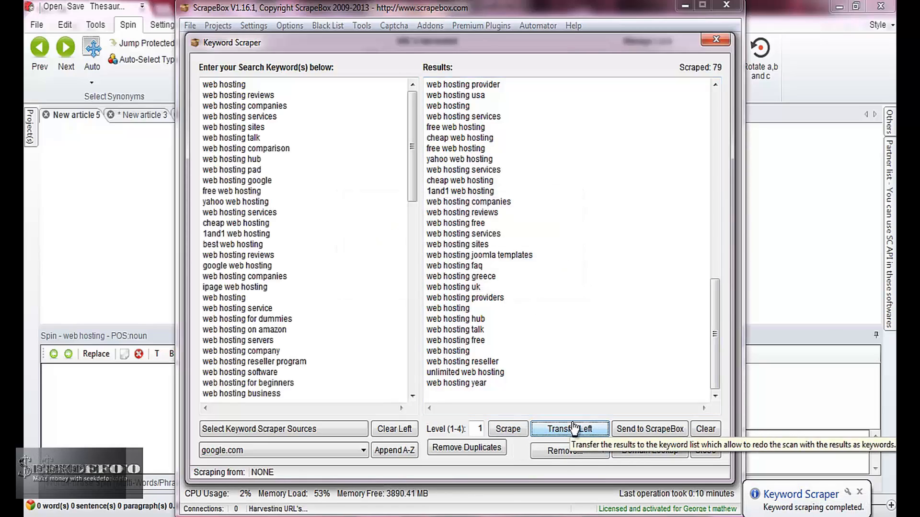
pyautogui.click(513, 430)
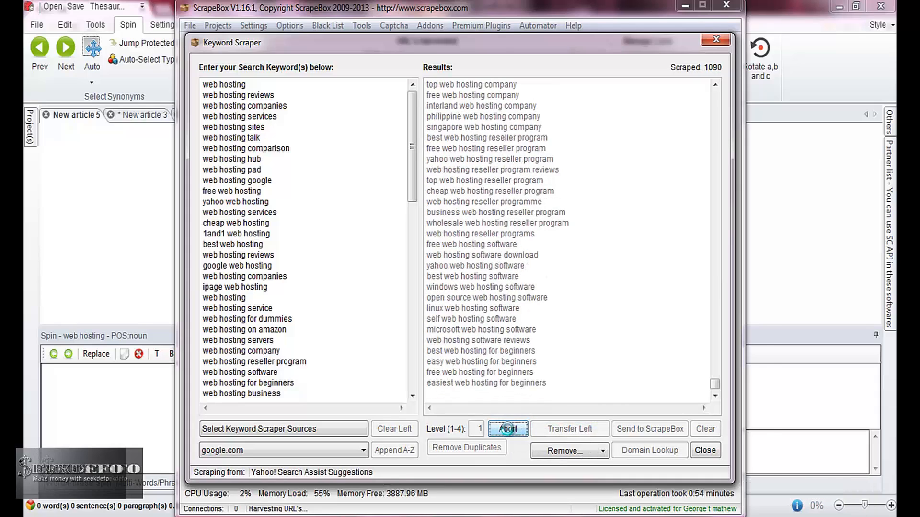
pyautogui.click(507, 428)
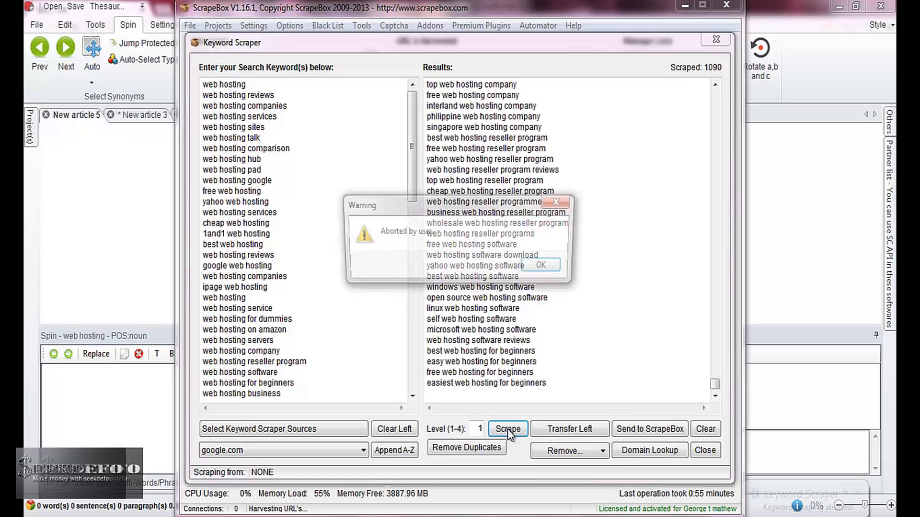
pyautogui.click(545, 267)
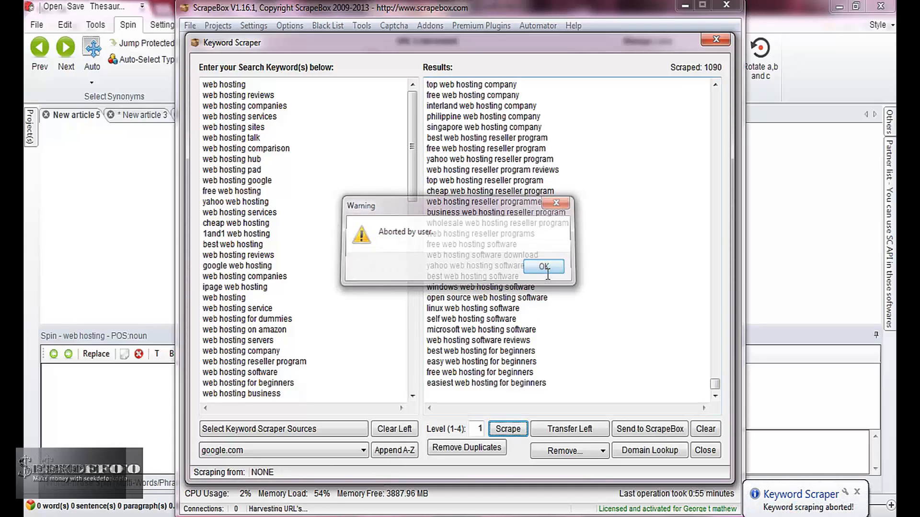
# Remove the duplicate keywords from the scraped results
pyautogui.click(597, 449)
pyautogui.click(591, 388)
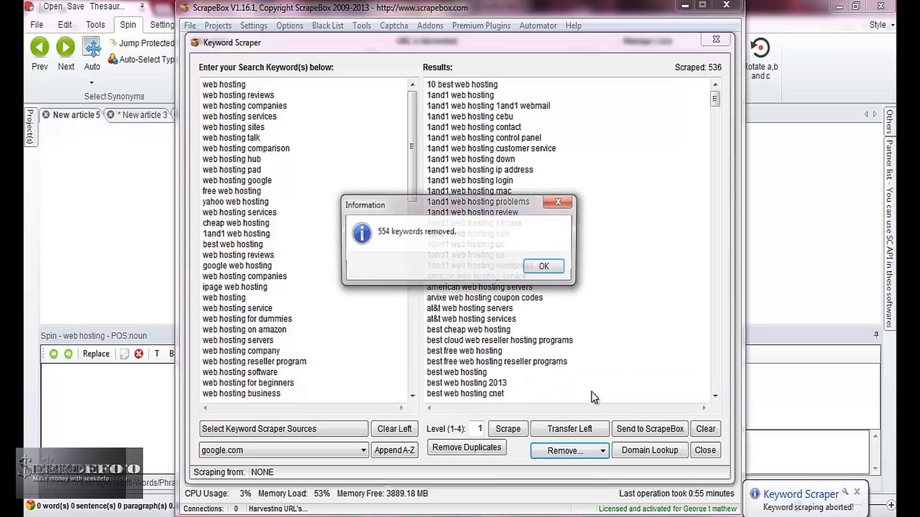
pyautogui.click(551, 269)
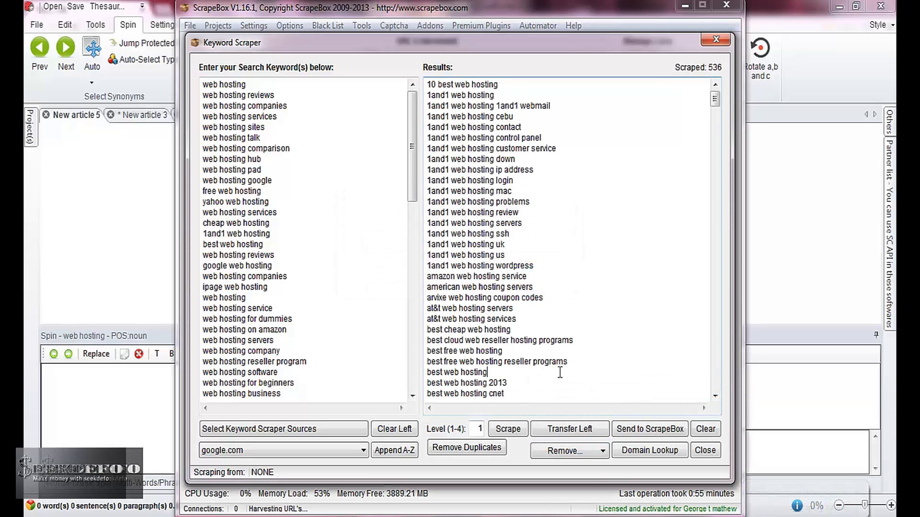
# Copy all scraped keywords and paste them as the anchor texts in SpinnerChief's anchor text and link spin
pyautogui.hotkey('ctrl', 'a')
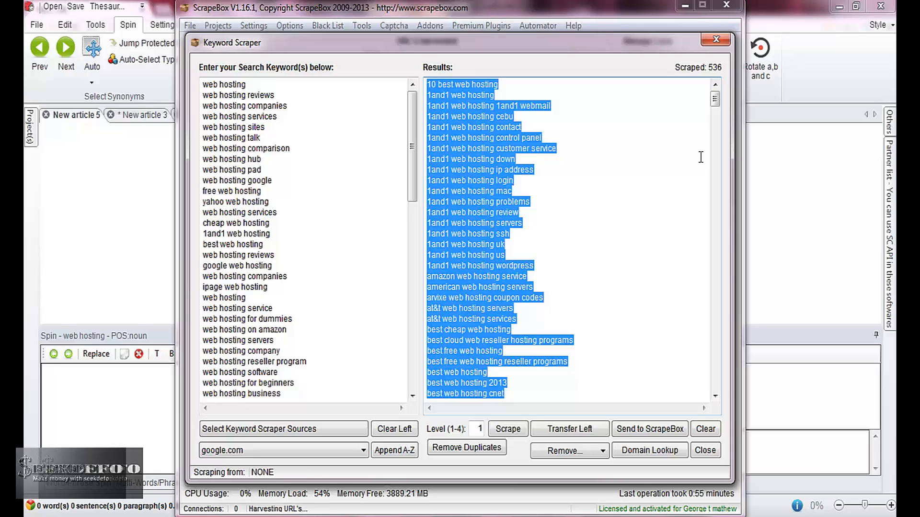
pyautogui.click(724, 43)
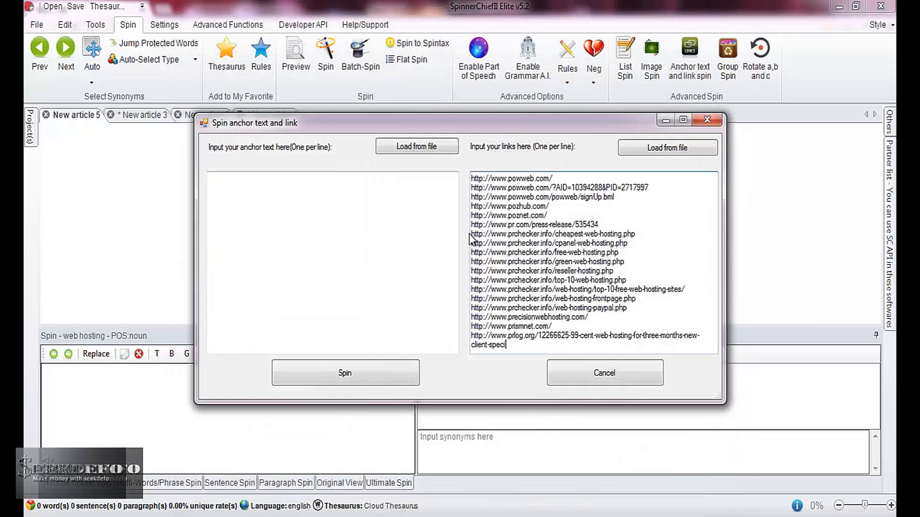
pyautogui.click(402, 250)
pyautogui.write('yahoo web hosting coupon code yahoo web hosting coupon code 2012 yahoo web hosting customer service yahoo web hosting faq yahoo web hosting ftp yahoo web hosting google web hosting yahoo web hosting help yahoo web hosting login yahoo web hosting phone number yahoo web hosting promo code yahoo web hosting reseller program yahoo web hosting review yahoo web hosting reviews yahoo web hosting servers yahoo web hosting services yahoo web hosting sign in yahoo web hosting software yahoo web hosting starter')
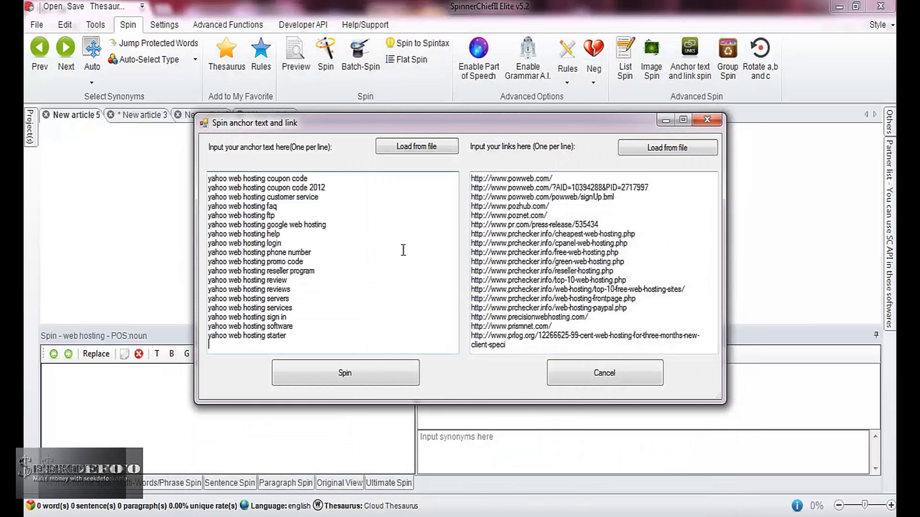
# Spin the anchor texts and links into New article 5, copy the entire generated spintax and return to New article 1
pyautogui.click(355, 370)
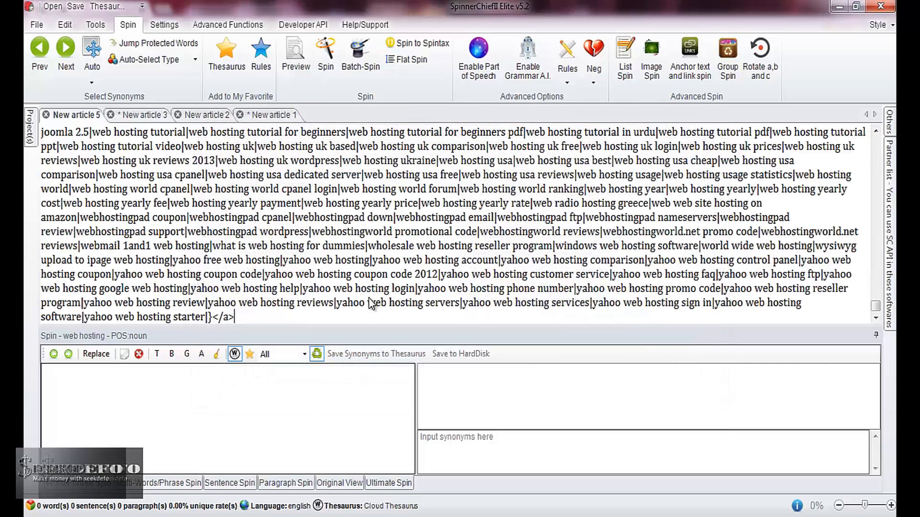
pyautogui.hotkey('ctrl', 'a')
pyautogui.hotkey('ctrl', 'c')
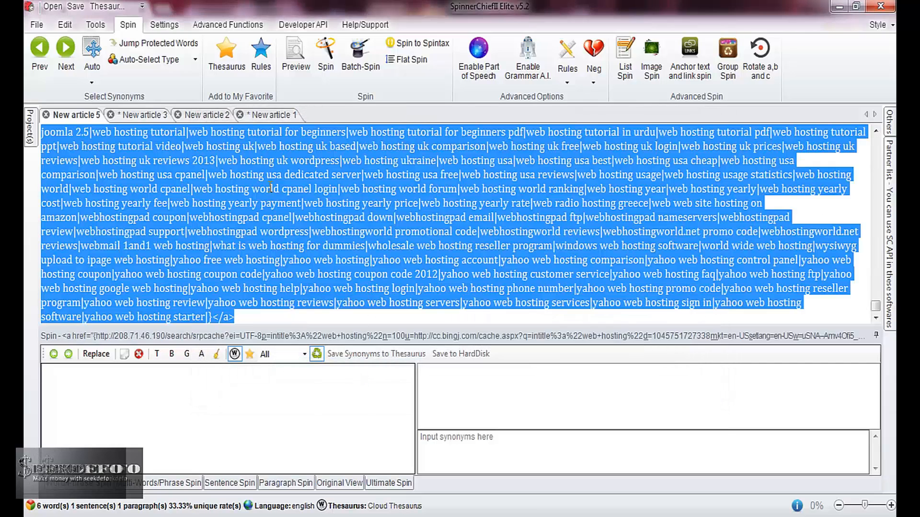
pyautogui.click(266, 116)
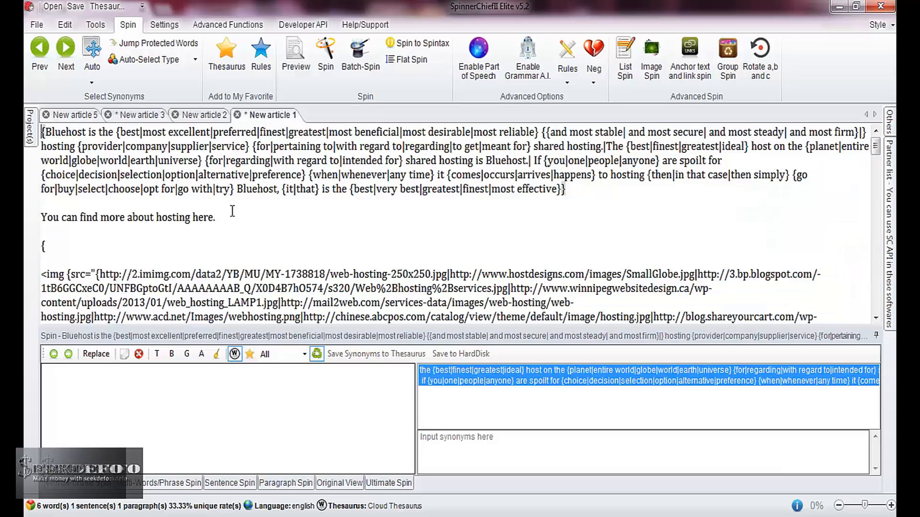
# Replace the word "hosting" in "You can find more about hosting here." with the copied link spintax and break the line after it
pyautogui.click(192, 217)
pyautogui.press('BackSpace')
pyautogui.press('BackSpace')
pyautogui.press('BackSpace')
pyautogui.press('BackSpace')
pyautogui.press('BackSpace')
pyautogui.press('BackSpace')
pyautogui.press('BackSpace')
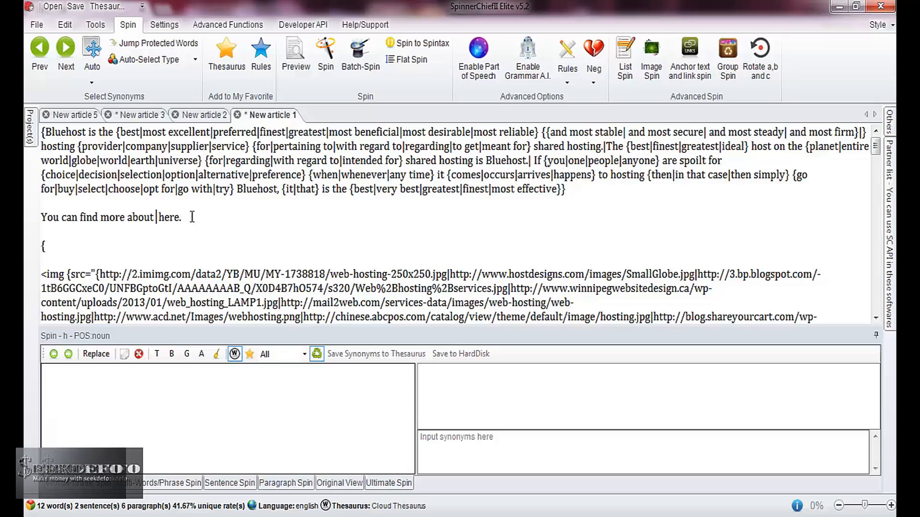
pyautogui.hotkey('ctrl', 'v')
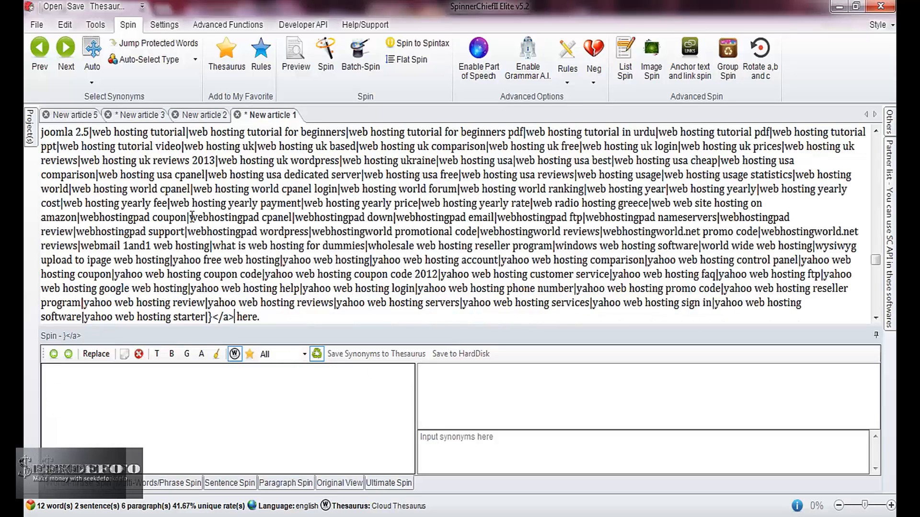
pyautogui.press('Return')
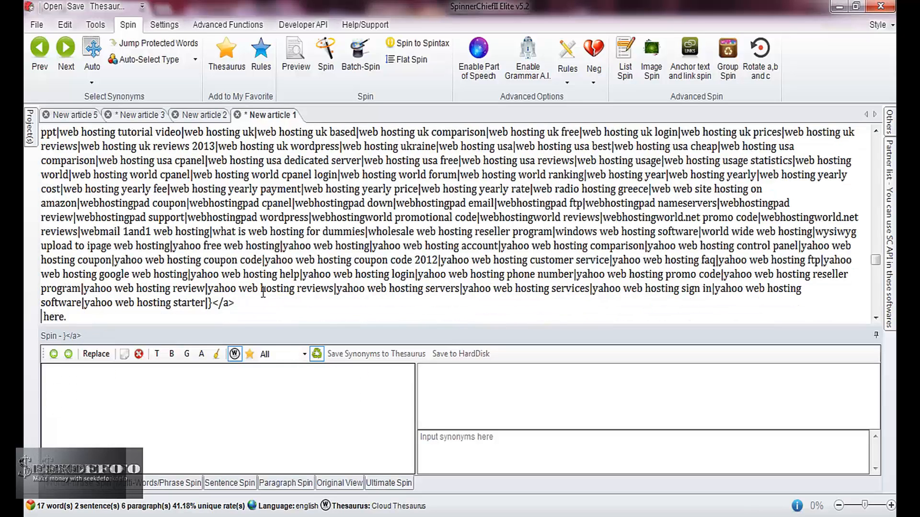
# Look through New article 1 from the pasted link spintax past the image and video spintax to the closing link sentences
pyautogui.press('Up')
pyautogui.press('Up')
pyautogui.press('Up')
pyautogui.press('Up')
pyautogui.press('Up')
pyautogui.press('Up')
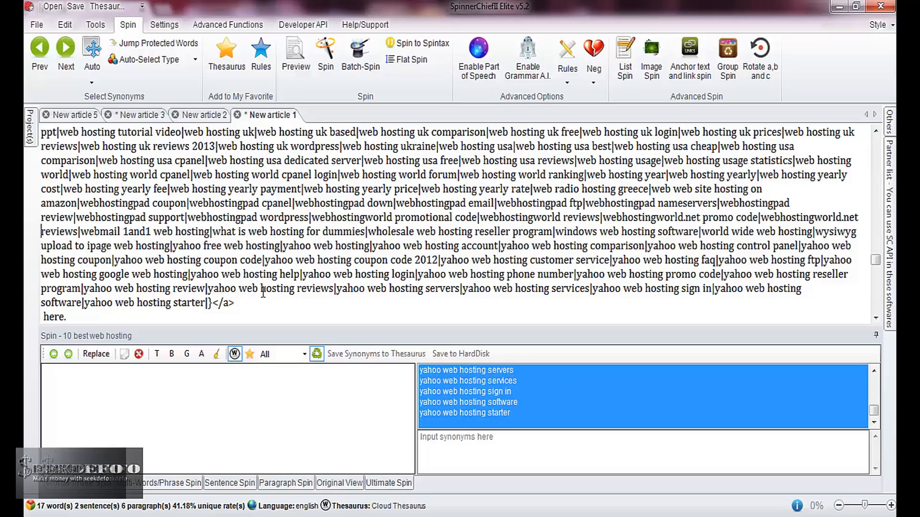
pyautogui.click(271, 308)
pyautogui.press('Down')
pyautogui.press('Down')
pyautogui.press('Down')
pyautogui.press('Down')
pyautogui.press('Down')
pyautogui.press('Down')
pyautogui.press('Down')
pyautogui.press('Down')
pyautogui.press('Down')
pyautogui.press('Down')
pyautogui.press('Down')
pyautogui.press('Down')
pyautogui.press('Down')
pyautogui.press('Down')
pyautogui.press('Down')
pyautogui.press('Down')
pyautogui.press('Down')
pyautogui.press('Down')
pyautogui.press('Down')
pyautogui.press('Down')
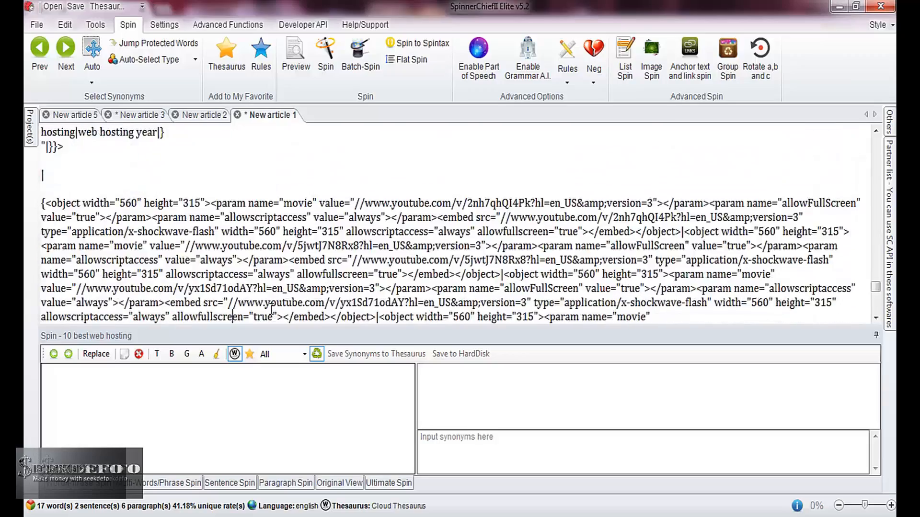
pyautogui.press('Down')
pyautogui.press('Down')
pyautogui.press('Down')
pyautogui.press('Down')
pyautogui.press('Down')
pyautogui.press('Down')
pyautogui.press('Down')
pyautogui.press('Down')
pyautogui.press('Down')
pyautogui.press('Down')
pyautogui.press('Down')
pyautogui.press('Down')
pyautogui.press('Down')
pyautogui.press('Down')
pyautogui.press('Down')
pyautogui.press('Down')
pyautogui.press('Down')
pyautogui.press('Down')
pyautogui.press('Down')
pyautogui.press('Down')
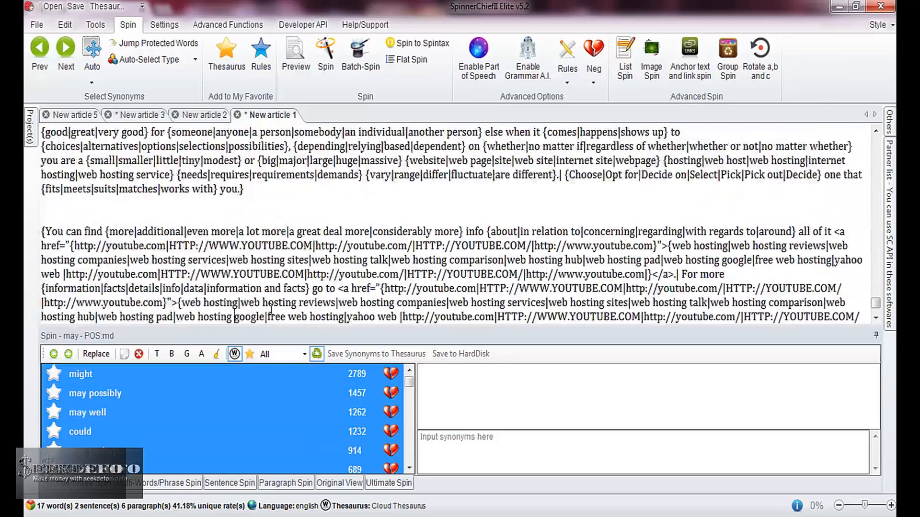
pyautogui.press('Down')
pyautogui.press('Down')
pyautogui.press('Down')
pyautogui.press('Down')
pyautogui.press('Down')
pyautogui.press('Down')
pyautogui.press('Down')
pyautogui.press('Up')
pyautogui.press('Up')
pyautogui.press('Up')
pyautogui.press('Up')
pyautogui.press('Up')
pyautogui.press('Up')
pyautogui.press('Up')
pyautogui.press('Up')
pyautogui.press('Up')
pyautogui.press('Up')
pyautogui.press('Up')
pyautogui.press('Up')
pyautogui.press('Up')
pyautogui.press('Up')
pyautogui.press('Up')
pyautogui.press('Up')
pyautogui.press('Up')
pyautogui.press('Up')
pyautogui.press('Up')
pyautogui.press('Up')
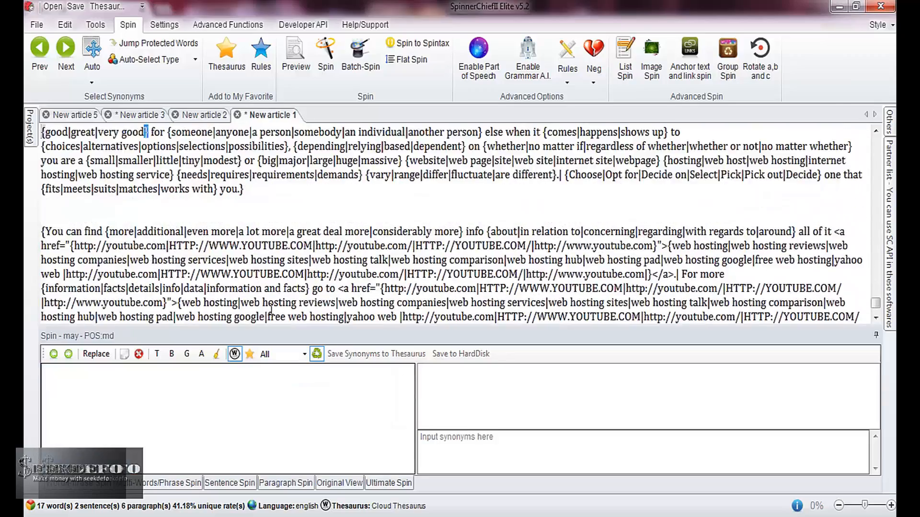
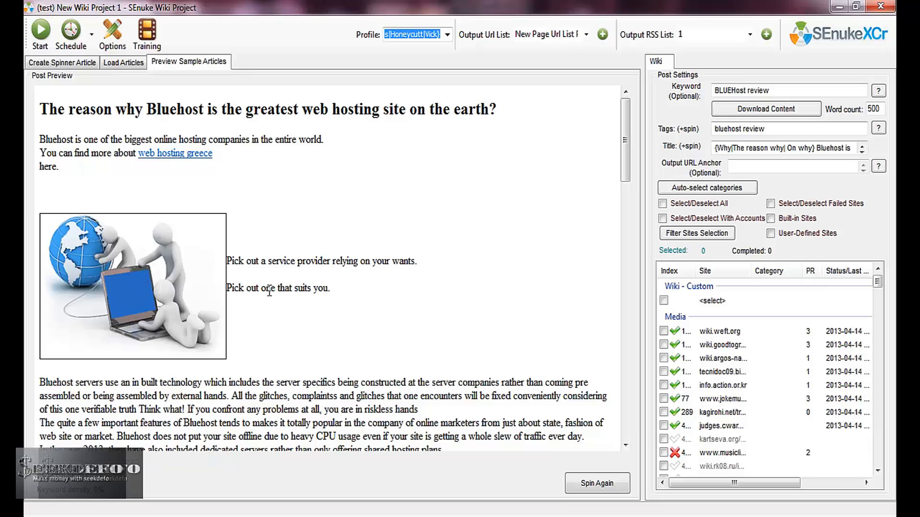
# Examine the spun sample article in SEnuke's wiki project preview from its opening link and image to the conclusion
pyautogui.click(623, 226)
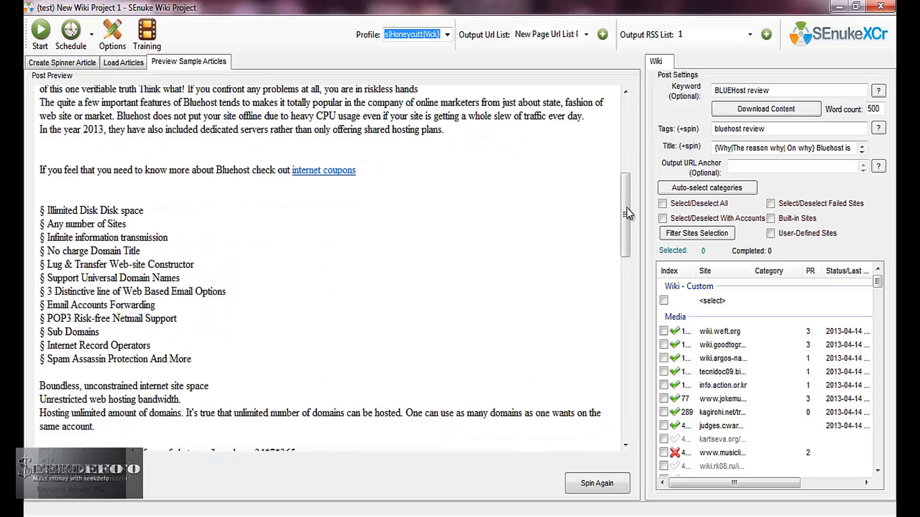
pyautogui.moveTo(626, 208); pyautogui.dragTo(625, 327)
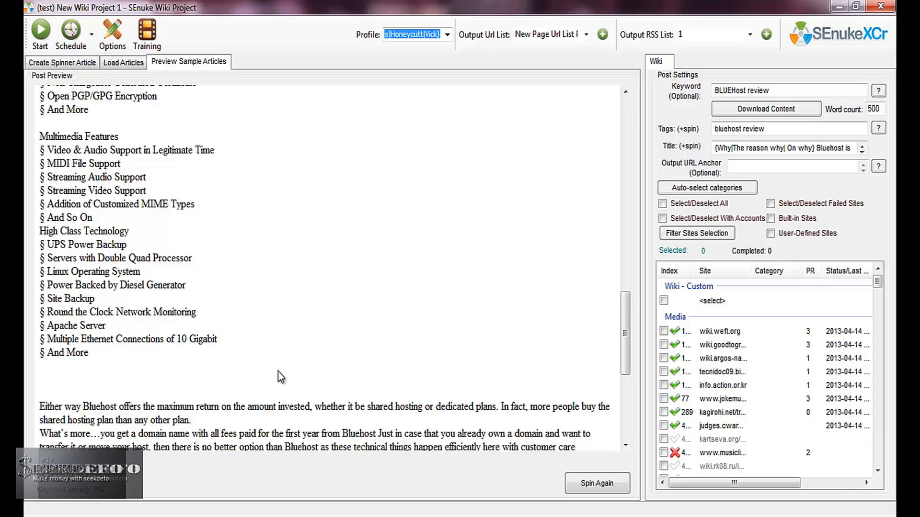
pyautogui.moveTo(624, 347); pyautogui.dragTo(625, 416)
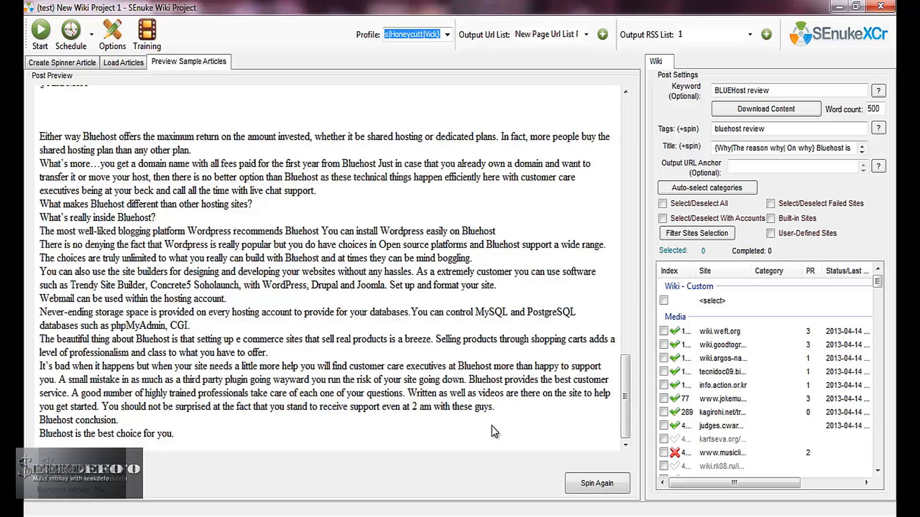
pyautogui.moveTo(625, 411); pyautogui.dragTo(600, 189)
pyautogui.scroll(5, 599, 188)
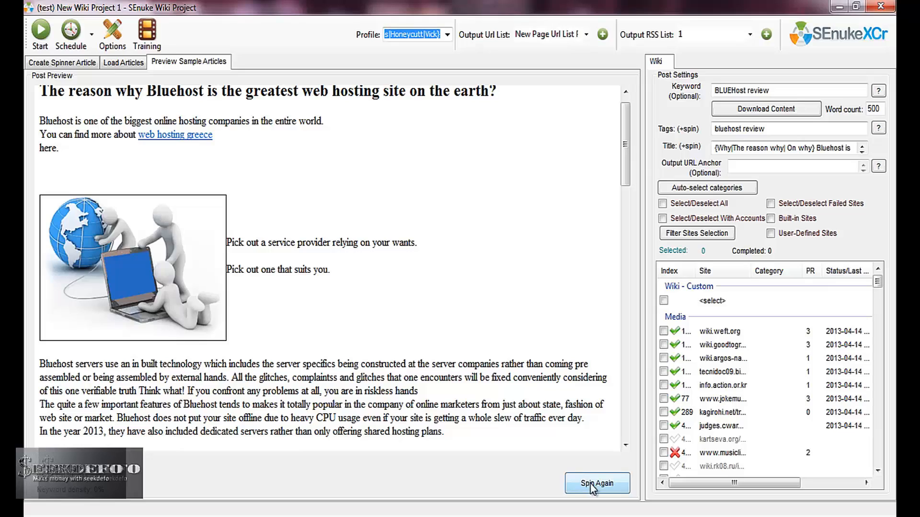
# Respin the sample article several times and compare the titles, images and anchor-text links in each version
pyautogui.click(590, 484)
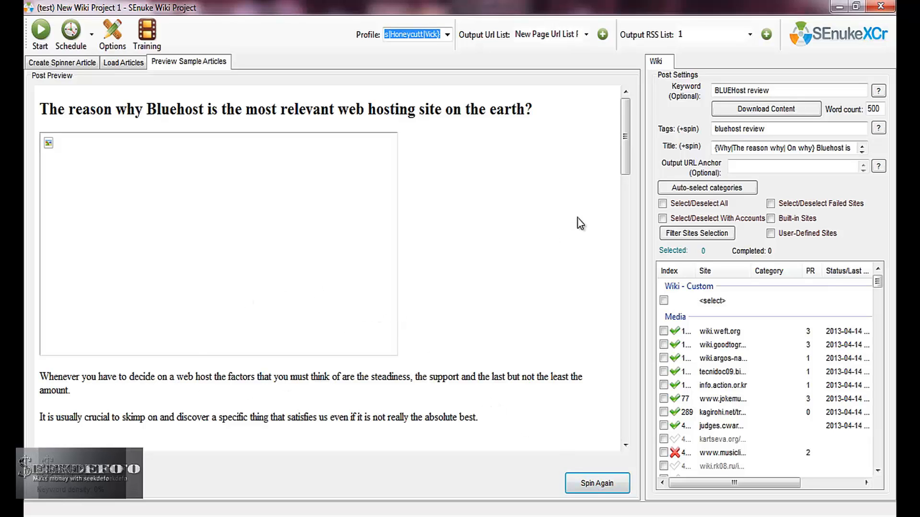
pyautogui.moveTo(627, 168); pyautogui.dragTo(625, 234)
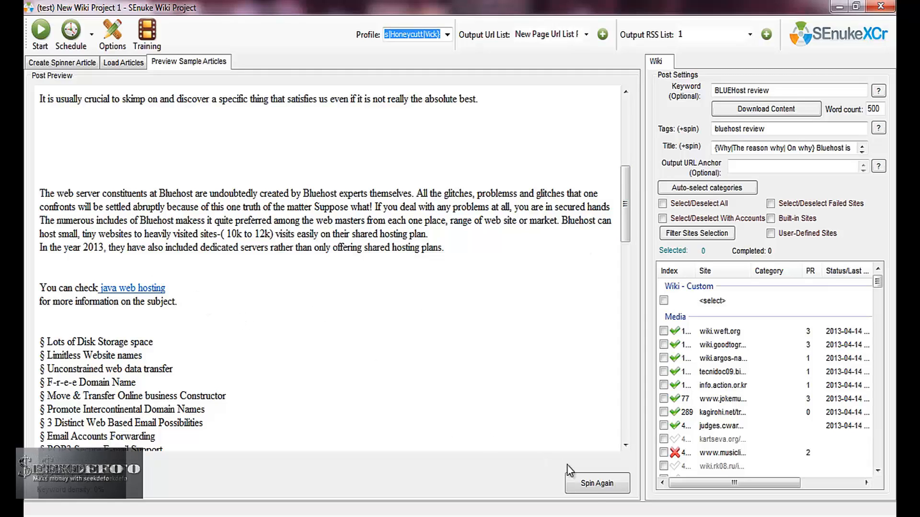
pyautogui.click(591, 485)
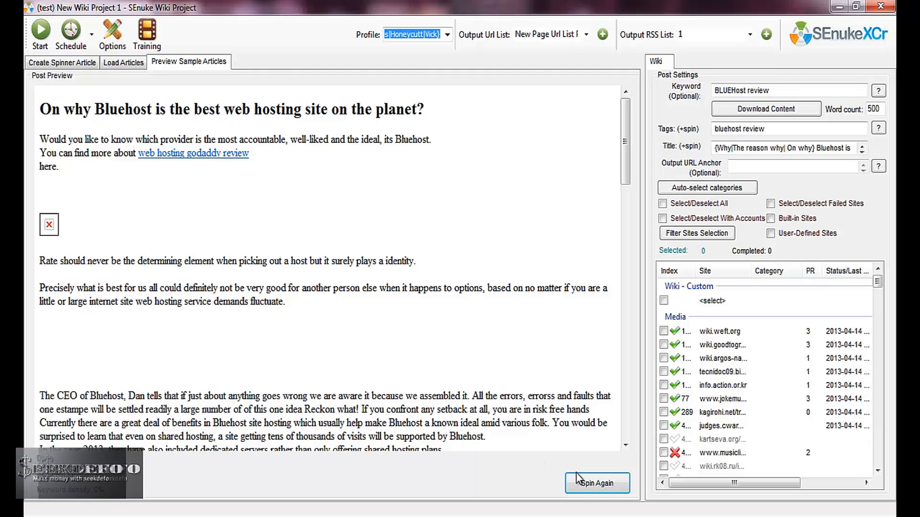
pyautogui.click(584, 485)
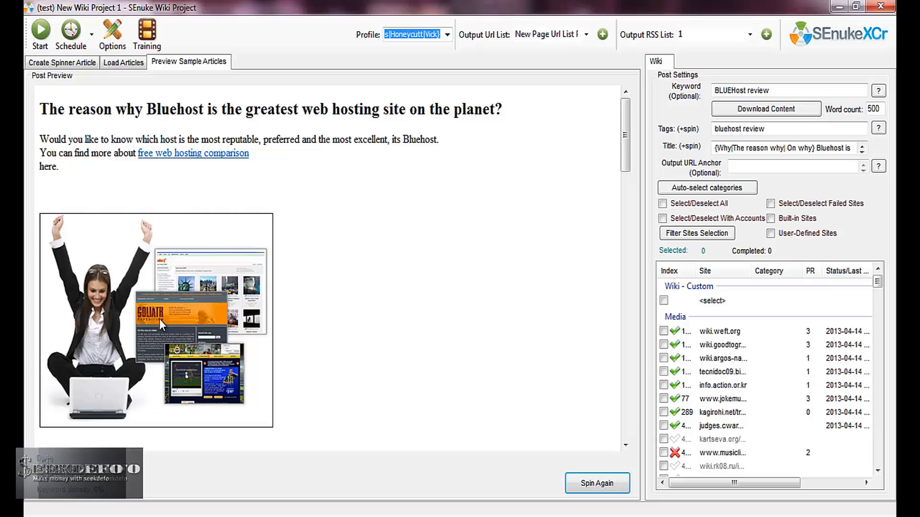
pyautogui.click(595, 485)
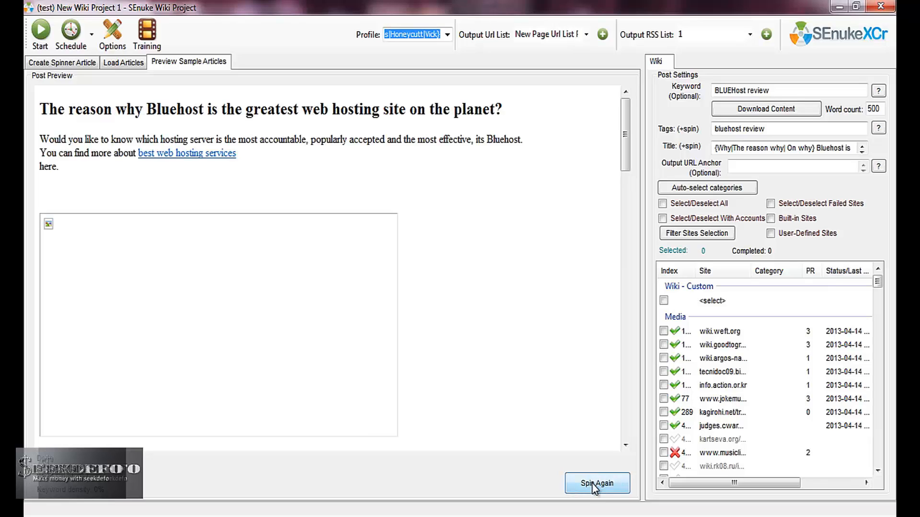
pyautogui.click(594, 485)
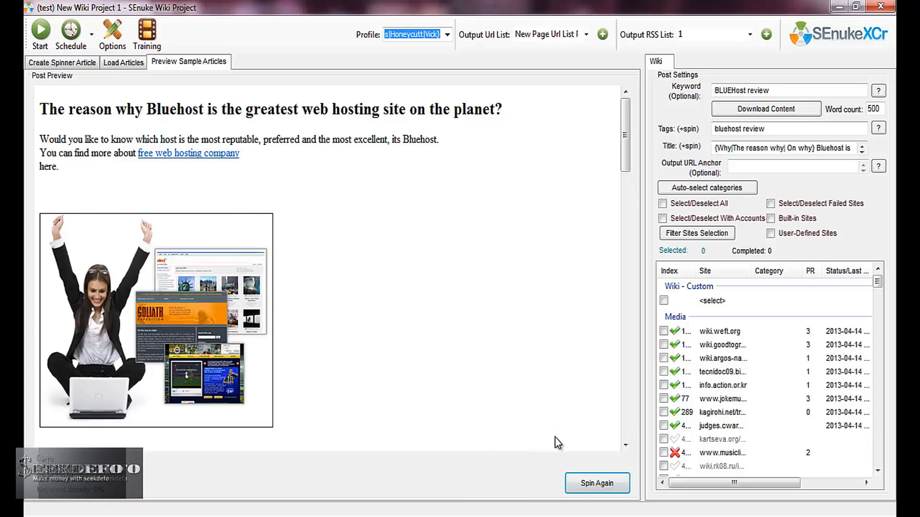
pyautogui.click(576, 484)
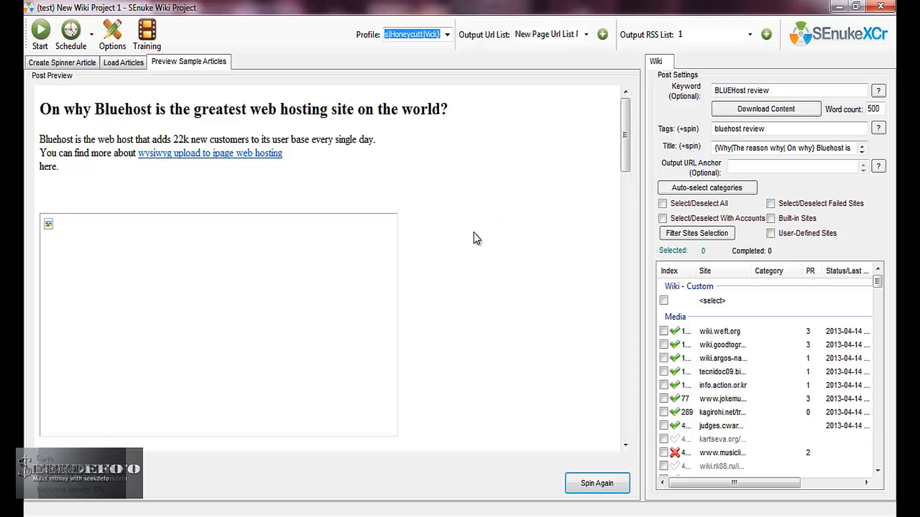
pyautogui.scroll(-5, 620, 205)
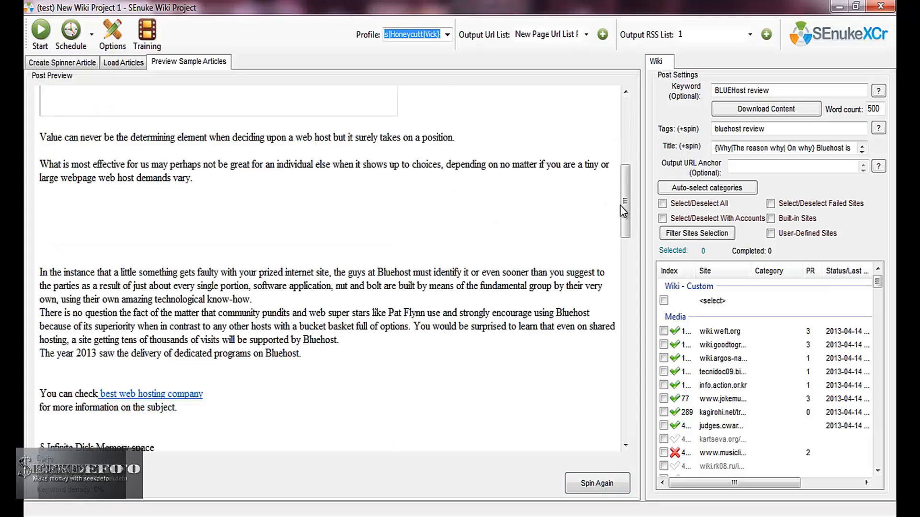
pyautogui.scroll(5, 629, 145)
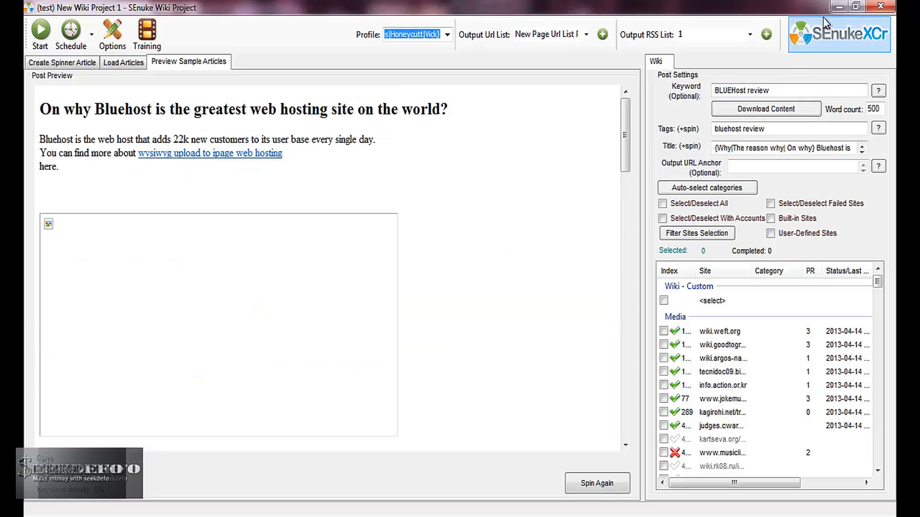
# Switch back to SpinnerChief and review the video, image and anchor-text spintax in New article 1
pyautogui.click(836, 8)
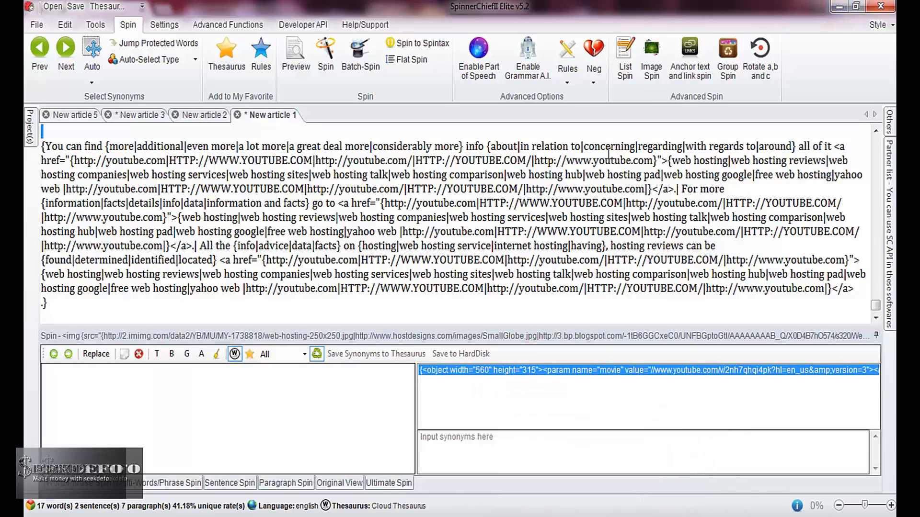
pyautogui.click(374, 252)
pyautogui.press('Up')
pyautogui.press('Up')
pyautogui.press('Up')
pyautogui.press('Up')
pyautogui.press('Up')
pyautogui.press('Up')
pyautogui.press('Up')
pyautogui.press('Up')
pyautogui.press('Up')
pyautogui.press('Up')
pyautogui.press('Up')
pyautogui.press('Up')
pyautogui.press('Up')
pyautogui.press('Up')
pyautogui.press('Up')
pyautogui.press('Up')
pyautogui.press('Up')
pyautogui.press('Up')
pyautogui.press('Up')
pyautogui.press('Up')
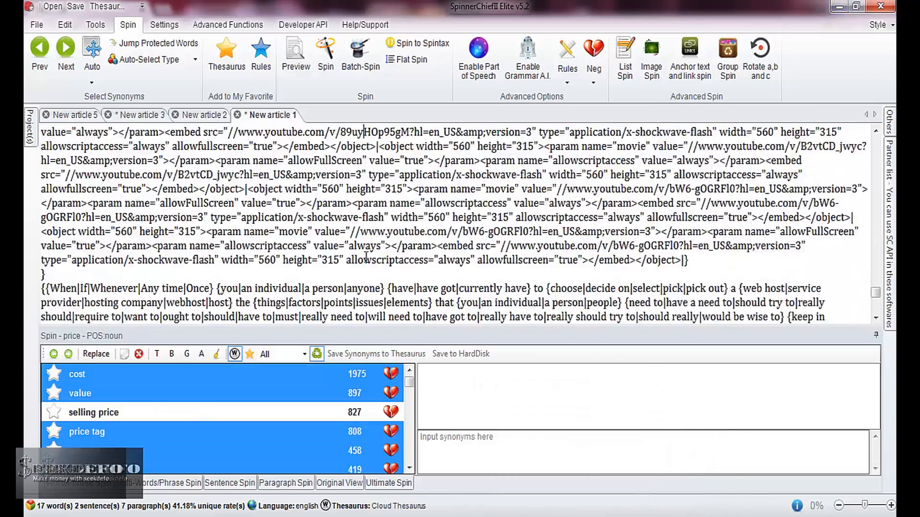
pyautogui.press('Up')
pyautogui.press('Up')
pyautogui.press('Up')
pyautogui.press('Up')
pyautogui.press('Up')
pyautogui.press('Up')
pyautogui.press('Up')
pyautogui.press('Up')
pyautogui.press('Up')
pyautogui.press('Up')
pyautogui.press('Up')
pyautogui.press('Up')
pyautogui.press('Up')
pyautogui.press('Up')
pyautogui.press('Up')
pyautogui.press('Up')
pyautogui.press('Up')
pyautogui.press('Up')
pyautogui.press('Up')
pyautogui.press('Up')
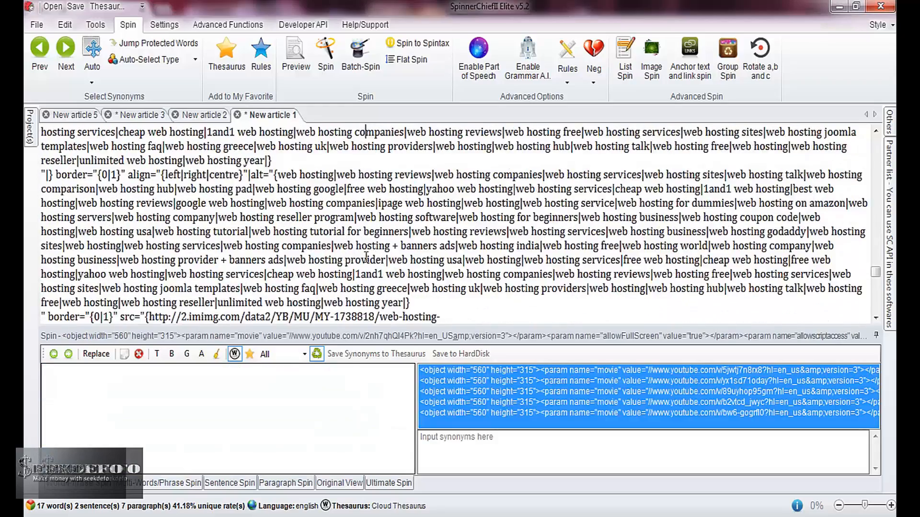
pyautogui.press('Down')
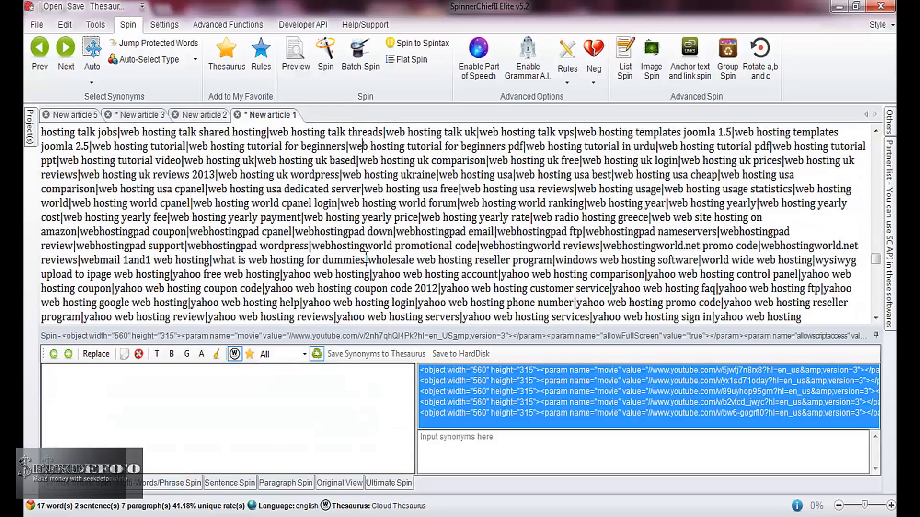
pyautogui.press('Down')
pyautogui.press('Down')
pyautogui.press('Down')
pyautogui.press('Down')
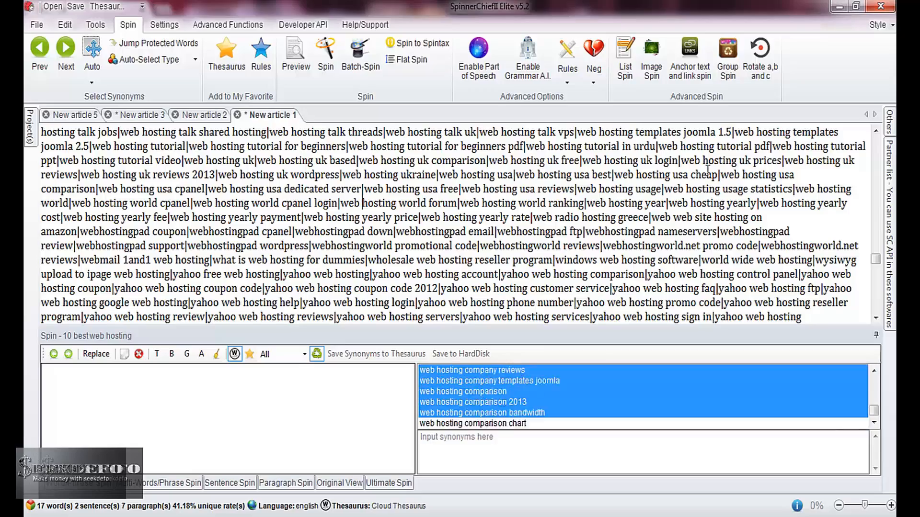
# Insert the heading "Best web hosting features" on its own line between the opening paragraph and "You can find more about"
pyautogui.moveTo(874, 258); pyautogui.dragTo(868, 141)
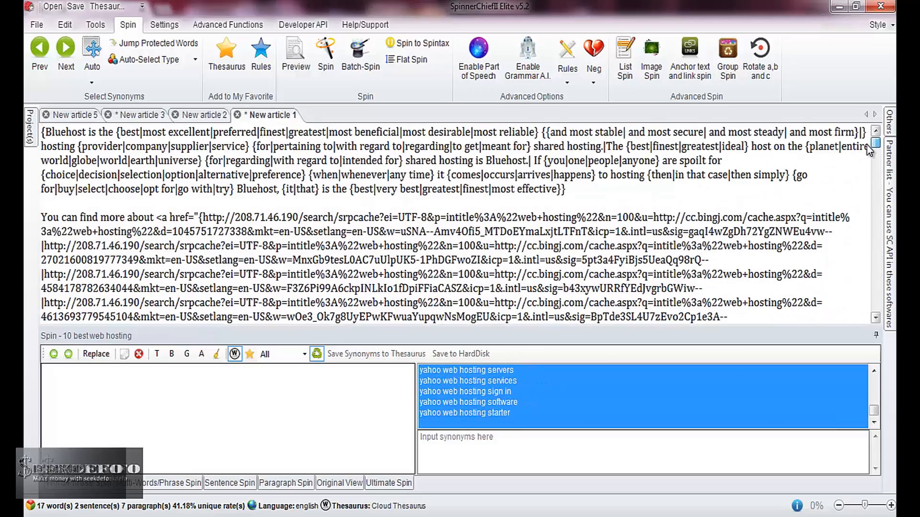
pyautogui.click(715, 187)
pyautogui.press('Return')
pyautogui.press('Return')
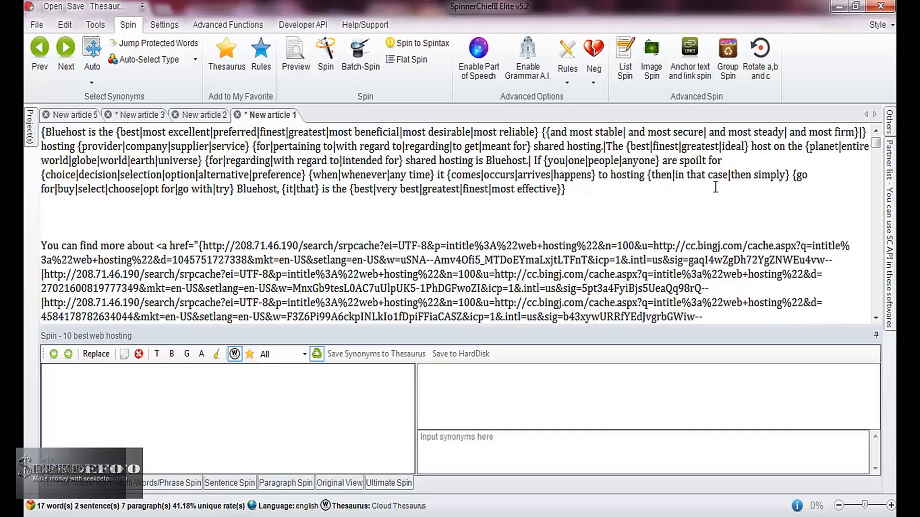
pyautogui.write('Best web hosting features')
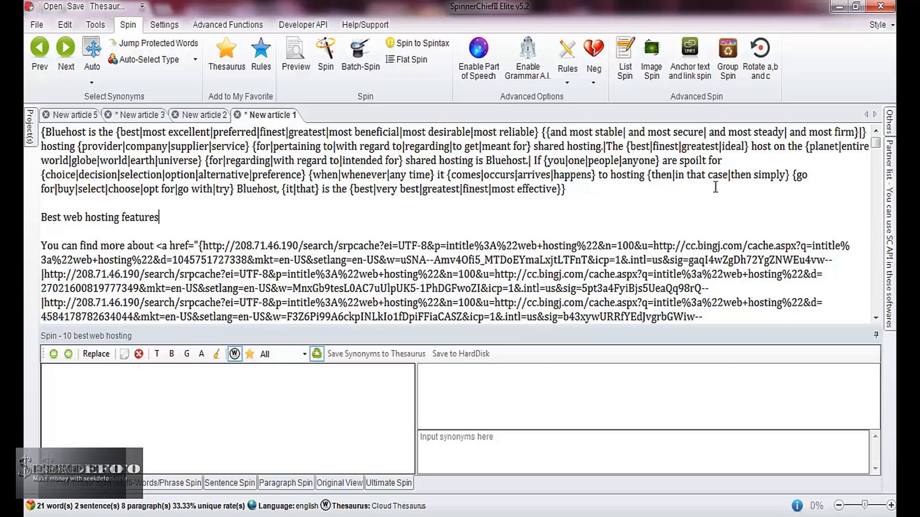
# Add the bullet line "* Bluehost is good for something" directly below the heading "Best web hosting features"
pyautogui.press('Return')
pyautogui.write('*')
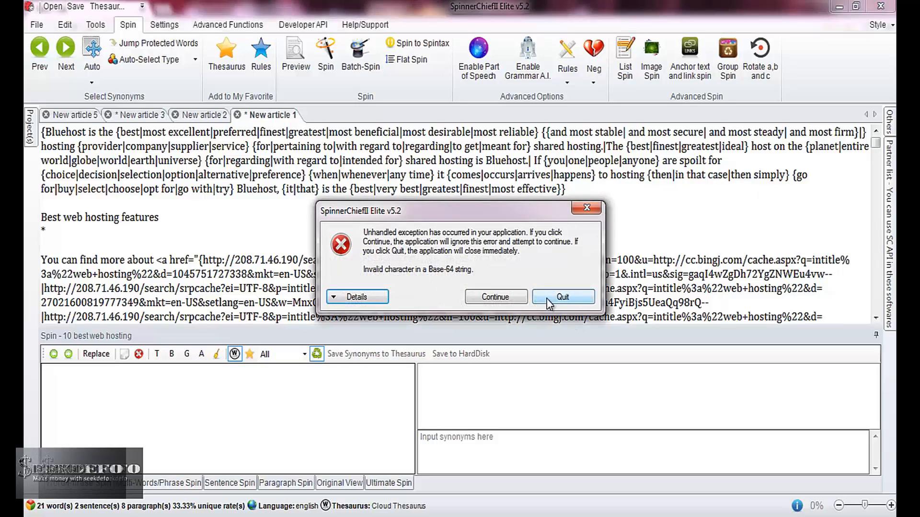
pyautogui.click(502, 301)
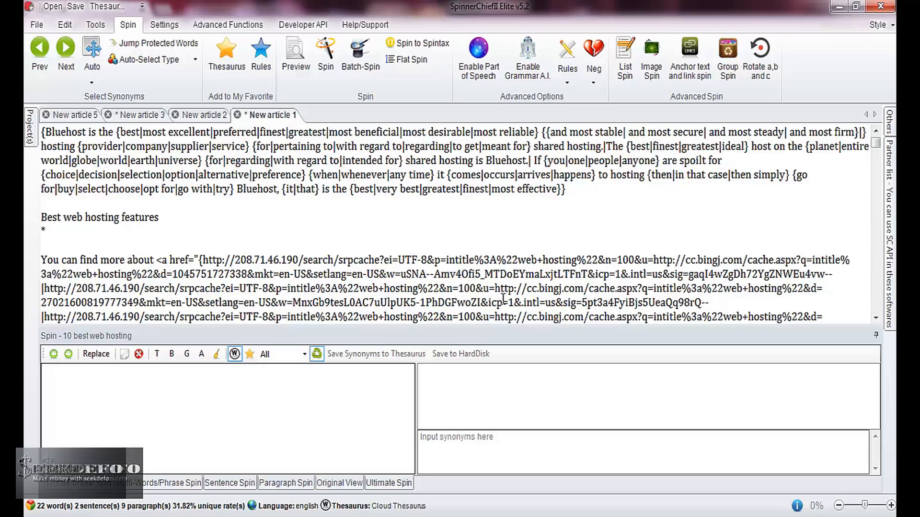
pyautogui.write('Bluehost is goo')
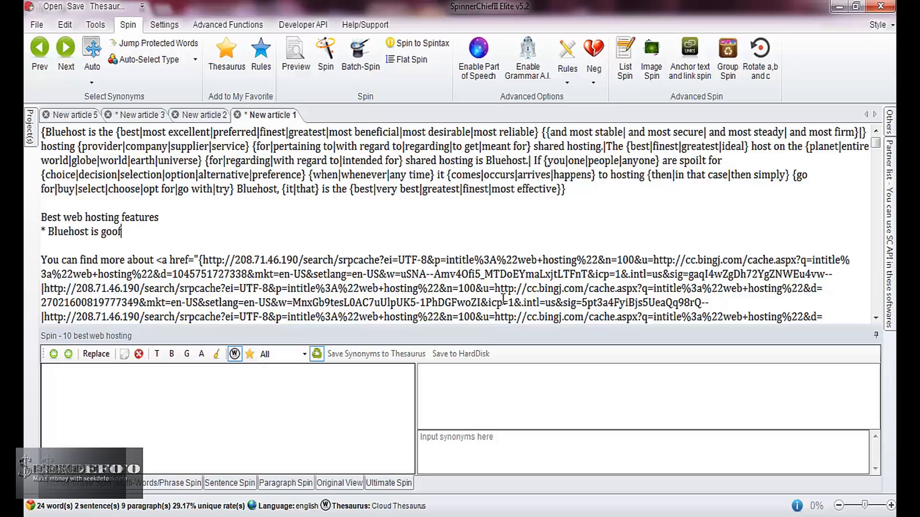
pyautogui.write('d for something soomethign')
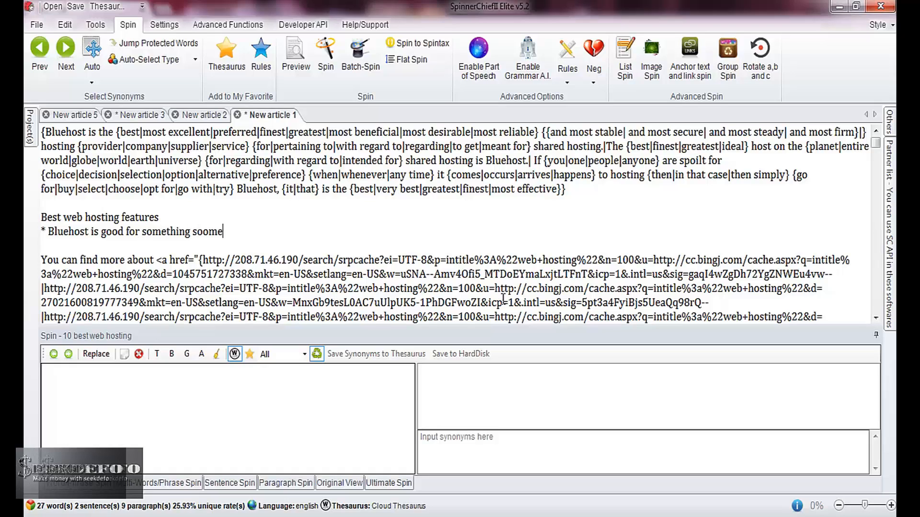
pyautogui.hotkey('shift', 'Left')
pyautogui.hotkey('shift', 'Left')
pyautogui.hotkey('shift', 'Left')
pyautogui.hotkey('shift', 'Left')
pyautogui.hotkey('shift', 'Left')
pyautogui.hotkey('shift', 'Left')
pyautogui.hotkey('shift', 'Left')
pyautogui.hotkey('shift', 'Left')
pyautogui.hotkey('shift', 'Left')
pyautogui.hotkey('shift', 'Left')
pyautogui.hotkey('shift', 'Left')
pyautogui.hotkey('shift', 'Left')
pyautogui.hotkey('shift', 'Left')
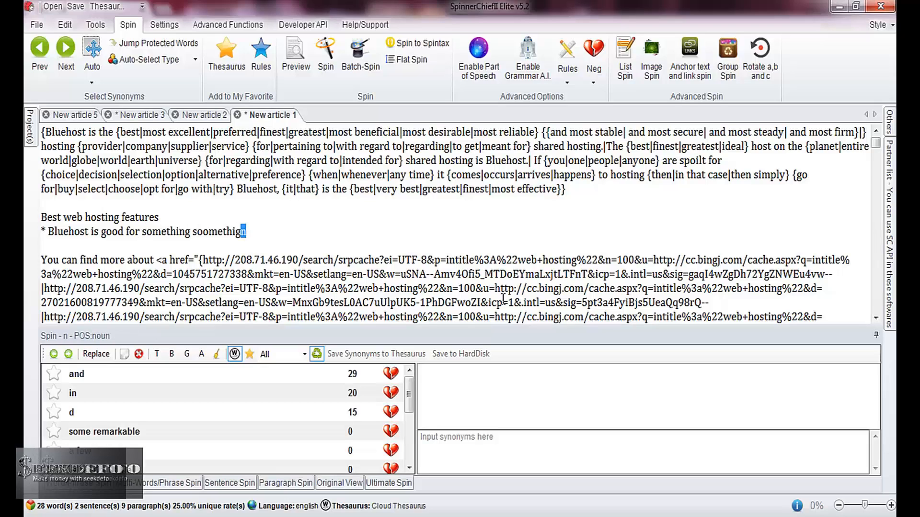
pyautogui.press('Right')
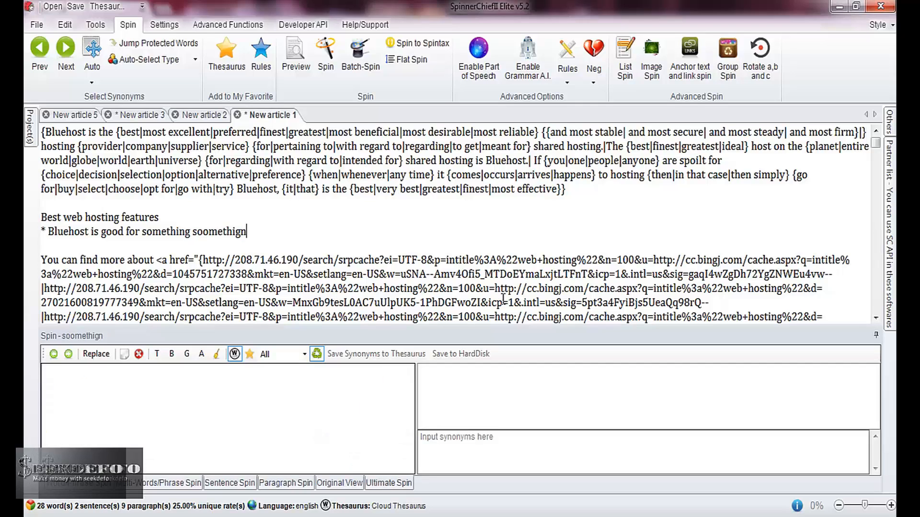
pyautogui.hotkey('shift', 'Left')
pyautogui.hotkey('shift', 'Left')
pyautogui.hotkey('shift', 'Left')
pyautogui.hotkey('shift', 'Left')
pyautogui.hotkey('shift', 'Left')
pyautogui.hotkey('shift', 'Left')
pyautogui.hotkey('shift', 'Left')
pyautogui.hotkey('shift', 'Left')
pyautogui.hotkey('shift', 'Left')
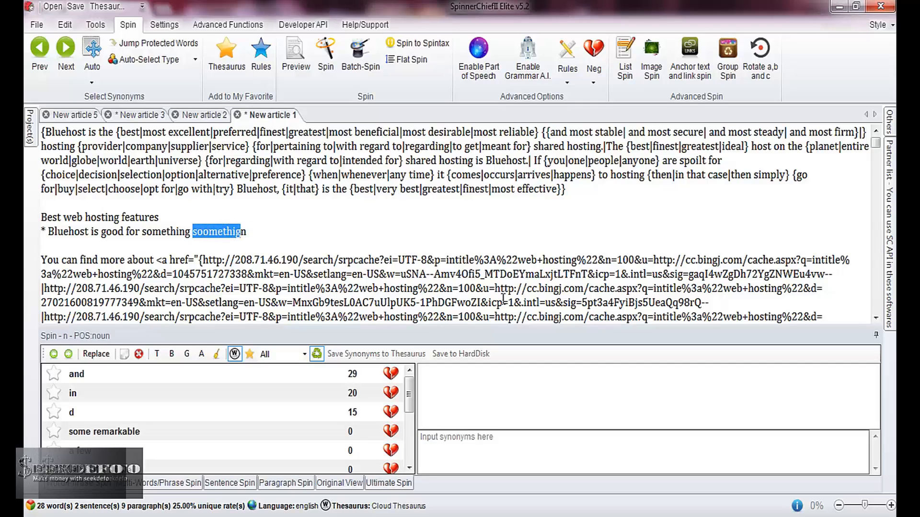
pyautogui.press('Delete')
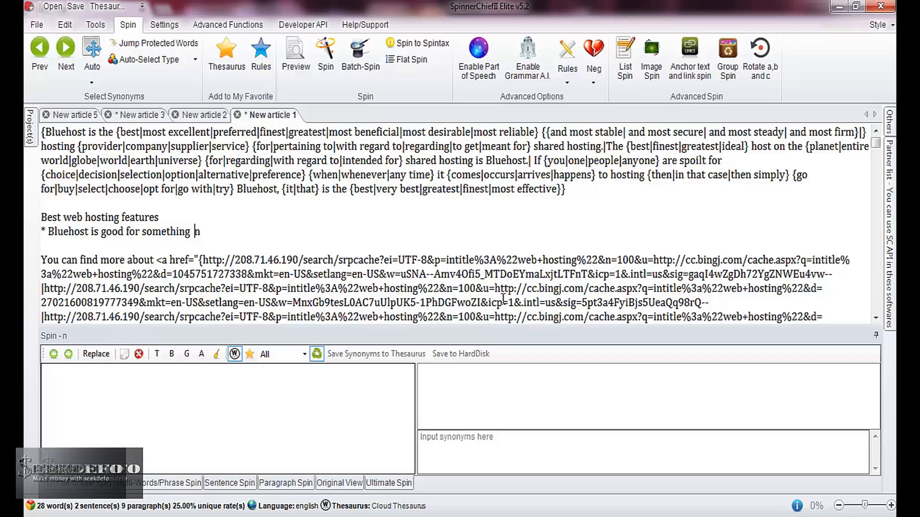
pyautogui.press('BackSpace')
pyautogui.press('BackSpace')
pyautogui.hotkey('shift', 'Left')
pyautogui.hotkey('shift', 'Left')
pyautogui.hotkey('shift', 'Left')
pyautogui.hotkey('shift', 'Left')
pyautogui.hotkey('shift', 'Left')
pyautogui.hotkey('shift', 'Left')
pyautogui.hotkey('shift', 'Left')
pyautogui.hotkey('shift', 'Left')
pyautogui.hotkey('shift', 'Left')
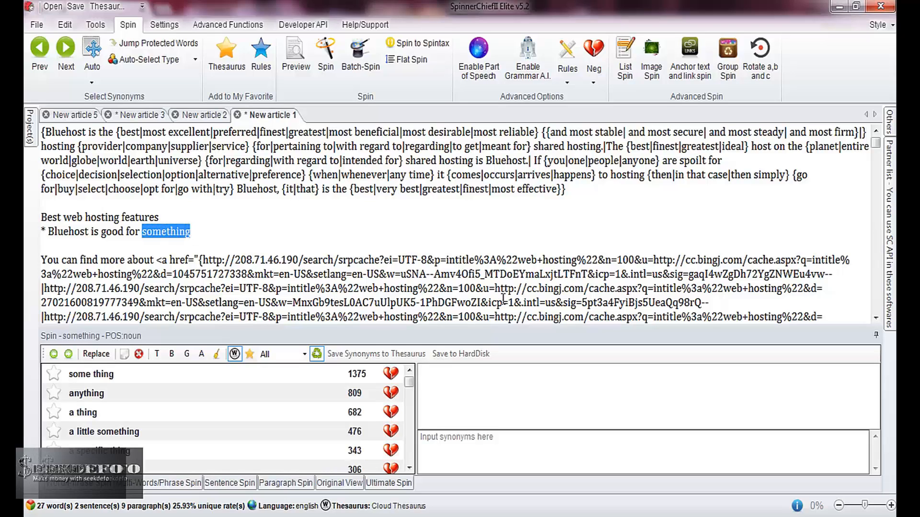
pyautogui.press('Delete')
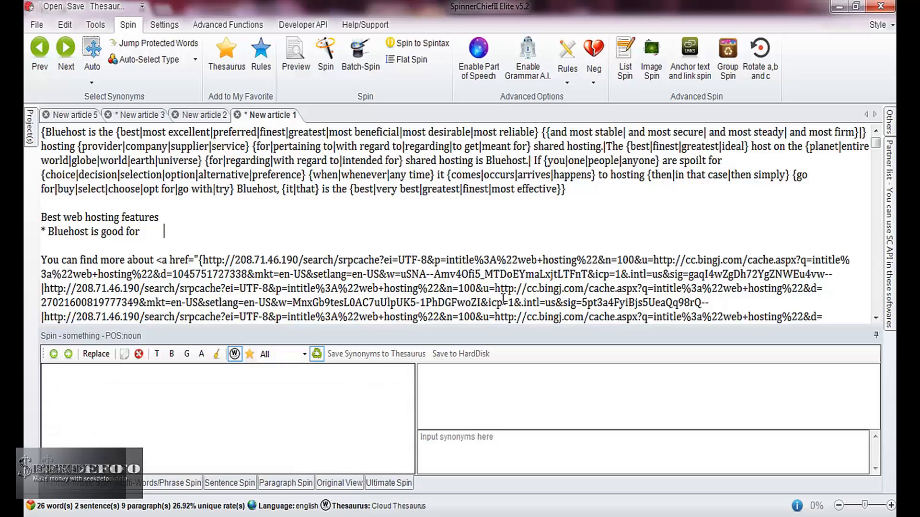
pyautogui.hotkey('ctrl', 'z')
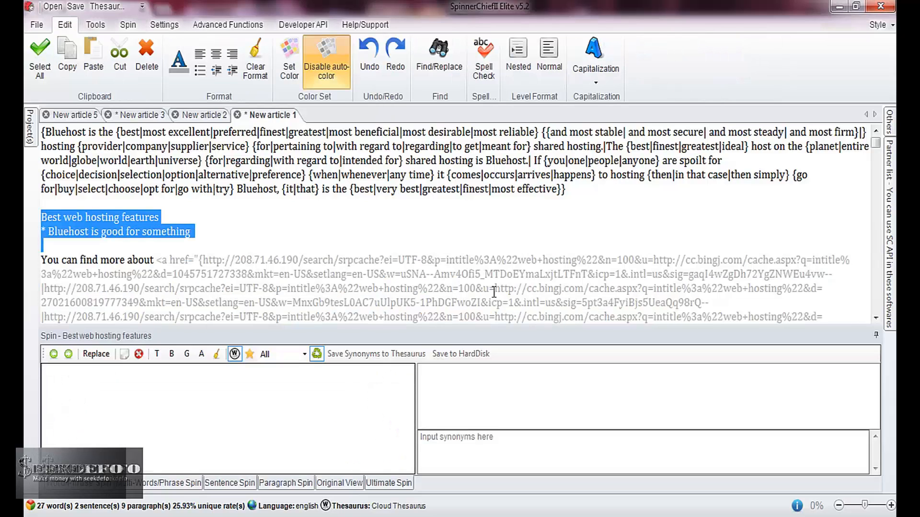
pyautogui.click(238, 24)
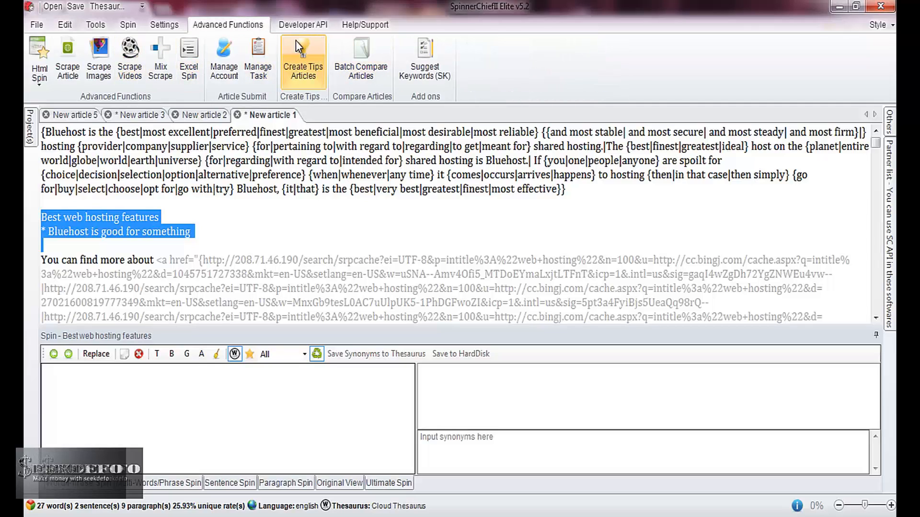
pyautogui.click(180, 22)
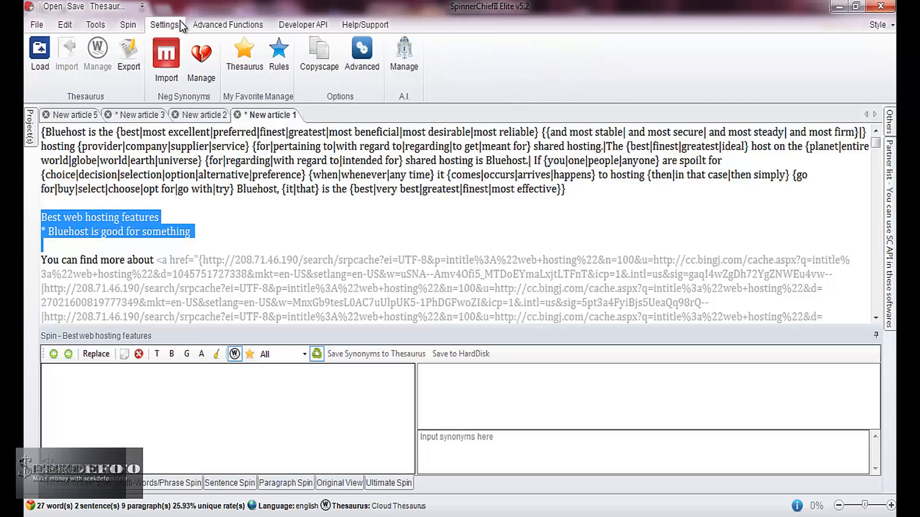
pyautogui.click(128, 25)
pyautogui.click(103, 25)
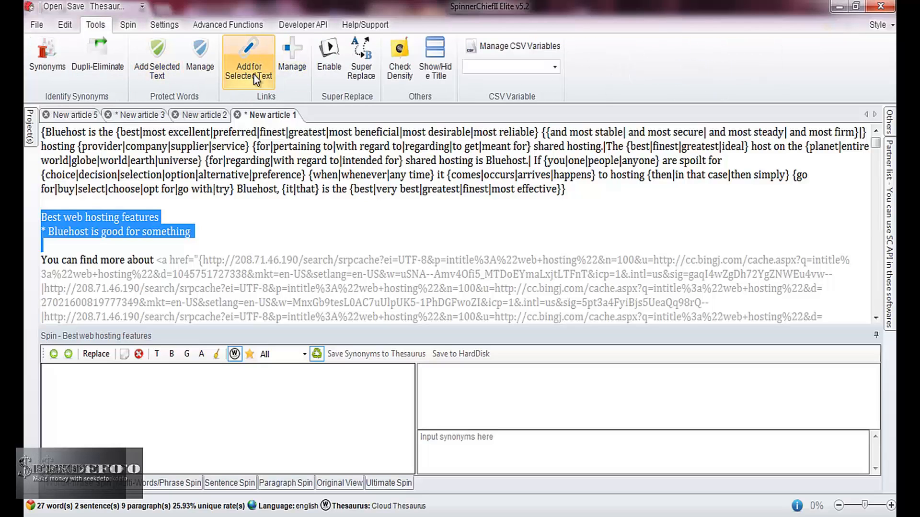
pyautogui.scroll(1, 254, 75)
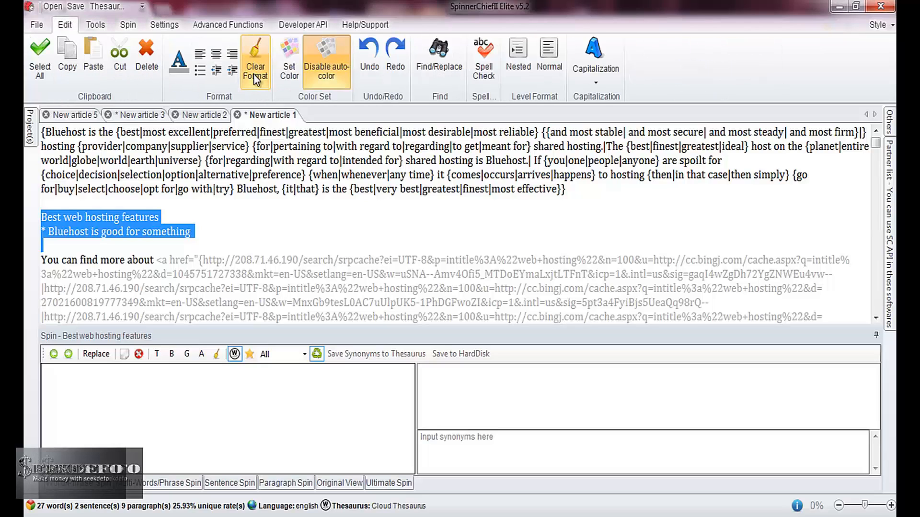
# Format the features heading and its bullet line as Modern No. 20, Bold, size 12, with strikeout and underline
pyautogui.click(180, 71)
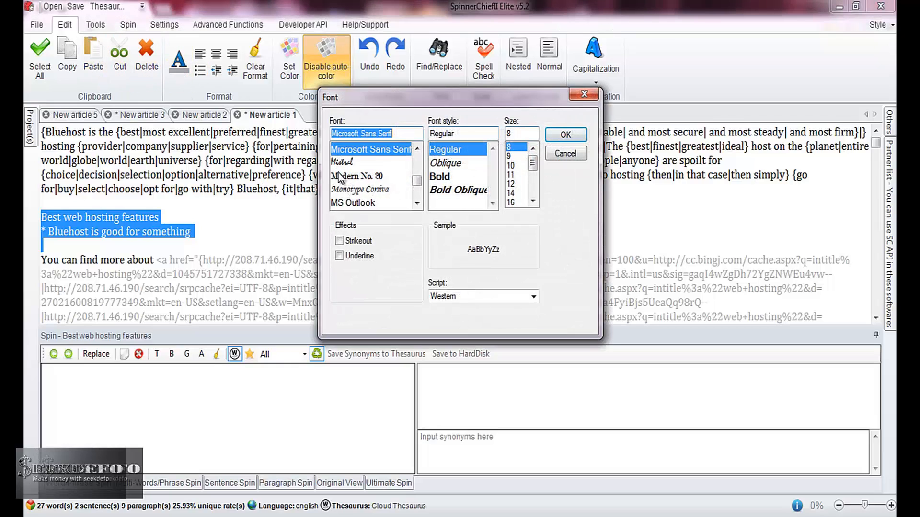
pyautogui.click(357, 176)
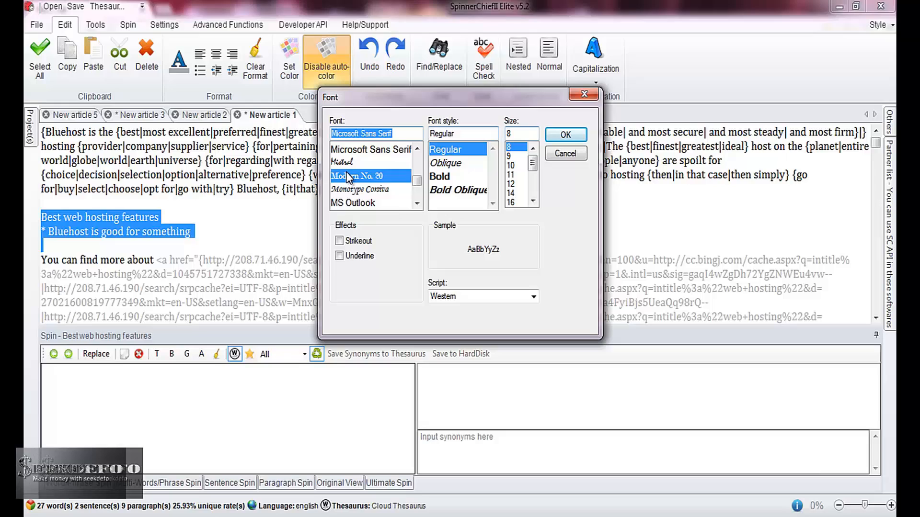
pyautogui.click(449, 176)
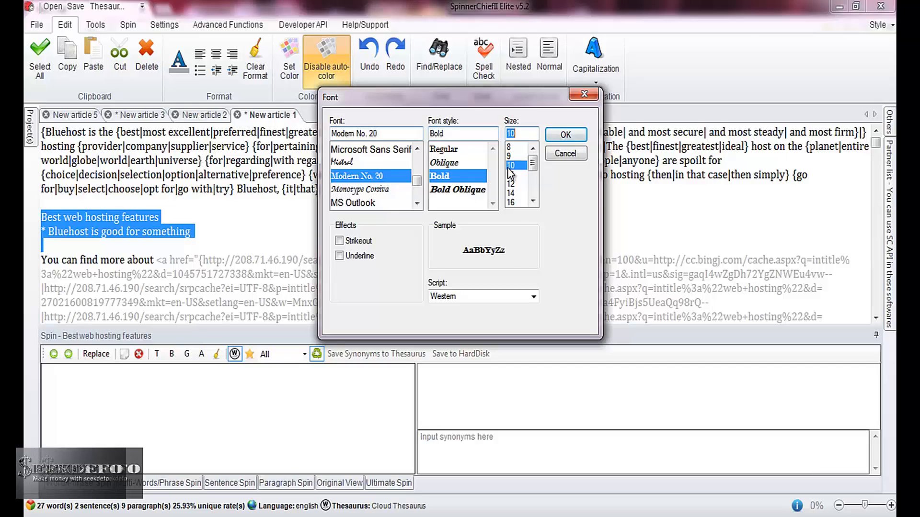
pyautogui.click(511, 185)
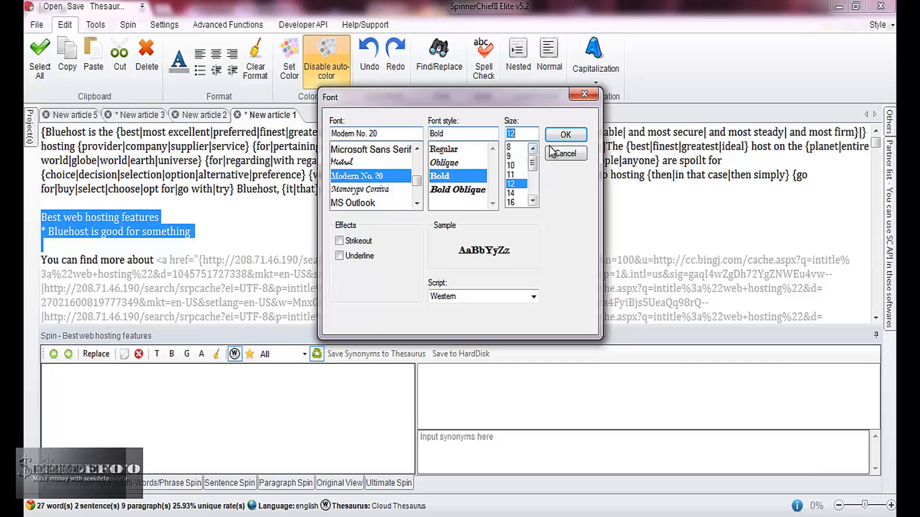
pyautogui.click(339, 241)
pyautogui.click(339, 255)
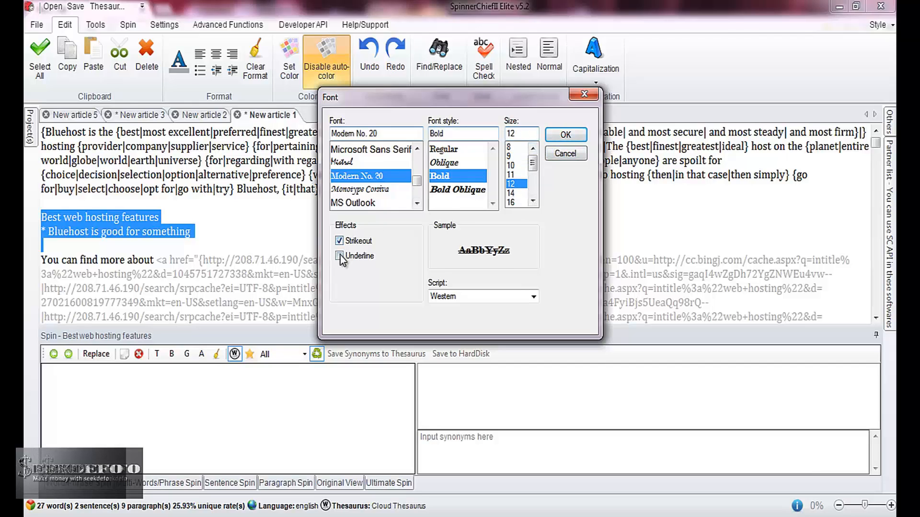
pyautogui.click(565, 135)
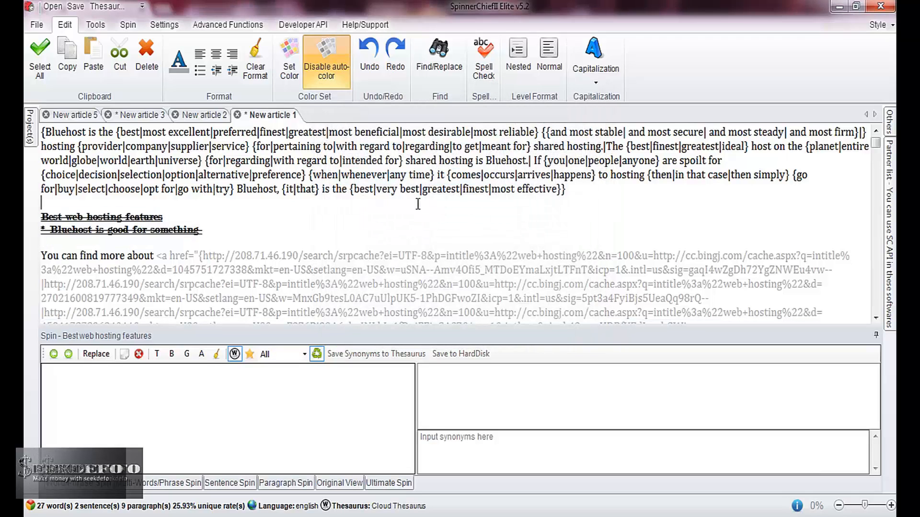
# Insert an extra empty line below the bullet "Bluehost is good for something"
pyautogui.click(322, 228)
pyautogui.press('Down')
pyautogui.press('Down')
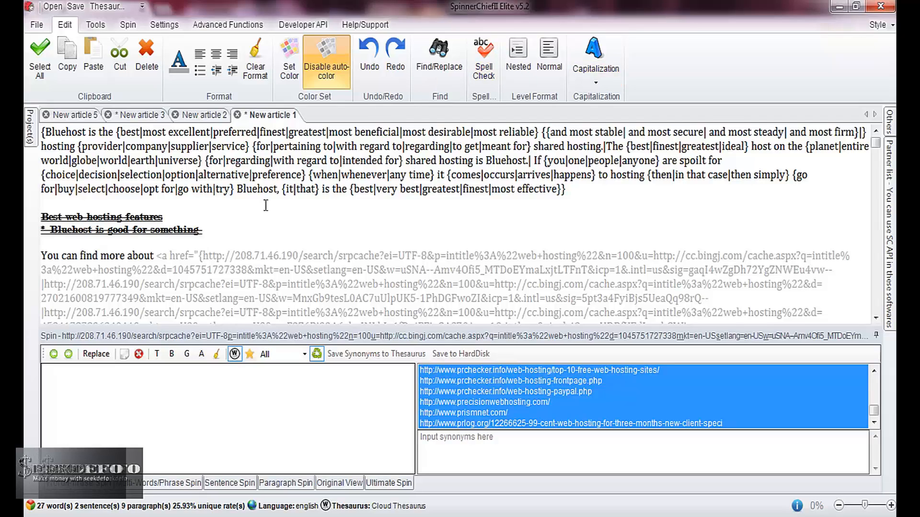
pyautogui.click(201, 231)
pyautogui.press('Down')
pyautogui.press('Down')
pyautogui.press('Down')
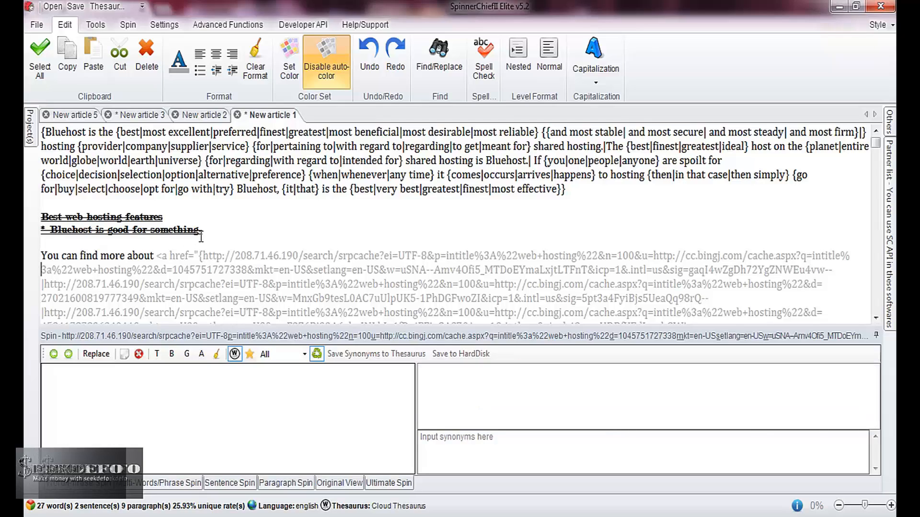
pyautogui.click(210, 234)
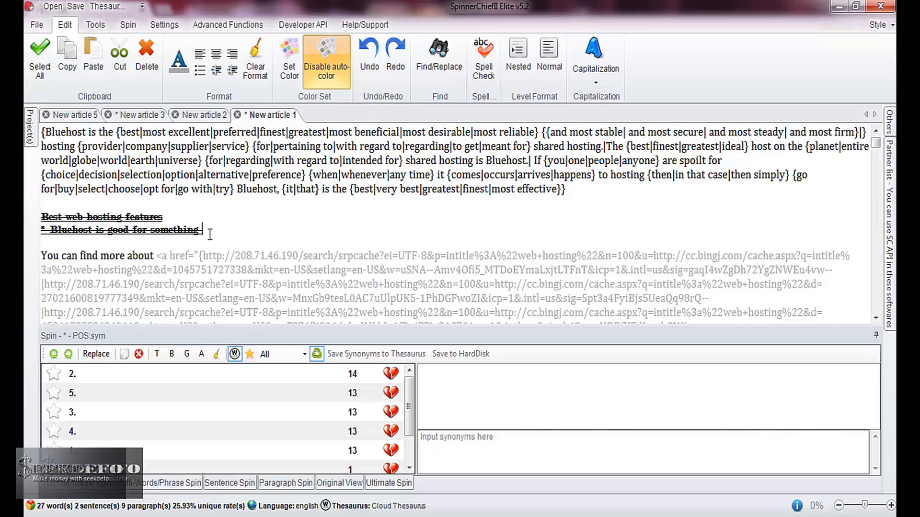
pyautogui.press('Return')
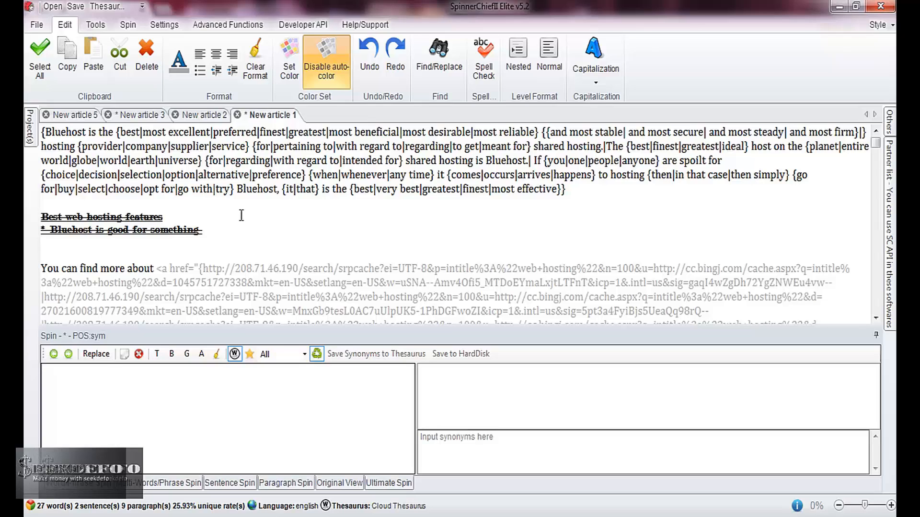
pyautogui.press('Up')
pyautogui.press('Up')
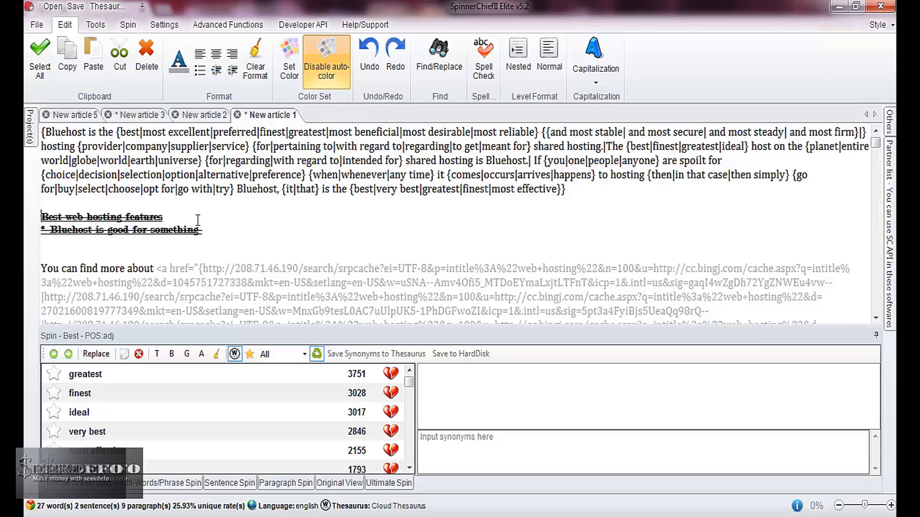
pyautogui.click(258, 207)
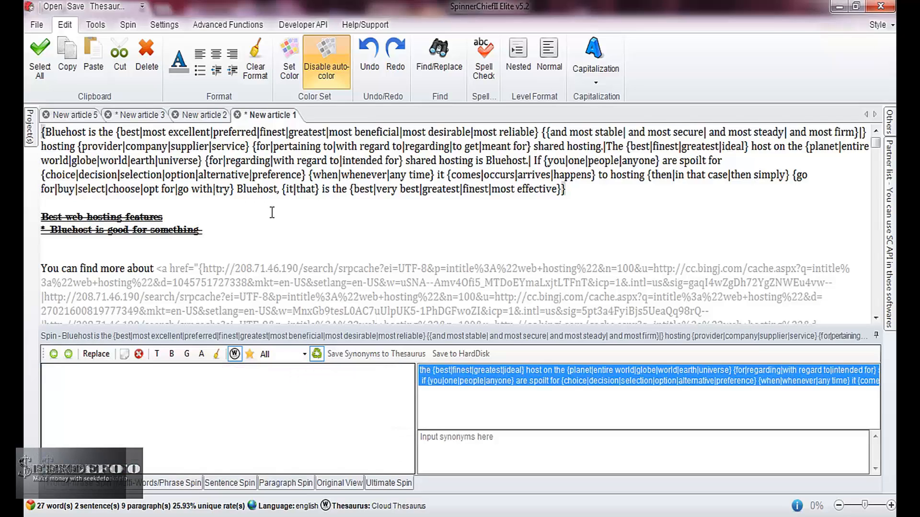
pyautogui.click(272, 212)
pyautogui.press('Down')
pyautogui.press('Down')
pyautogui.press('Down')
pyautogui.press('Down')
pyautogui.press('Down')
pyautogui.press('Down')
pyautogui.press('Down')
pyautogui.press('Down')
pyautogui.press('Down')
pyautogui.press('Down')
pyautogui.press('Down')
pyautogui.press('Down')
pyautogui.press('Down')
pyautogui.press('Down')
pyautogui.press('Down')
pyautogui.press('Down')
pyautogui.press('Down')
pyautogui.press('Down')
pyautogui.press('Down')
pyautogui.press('Down')
pyautogui.press('Down')
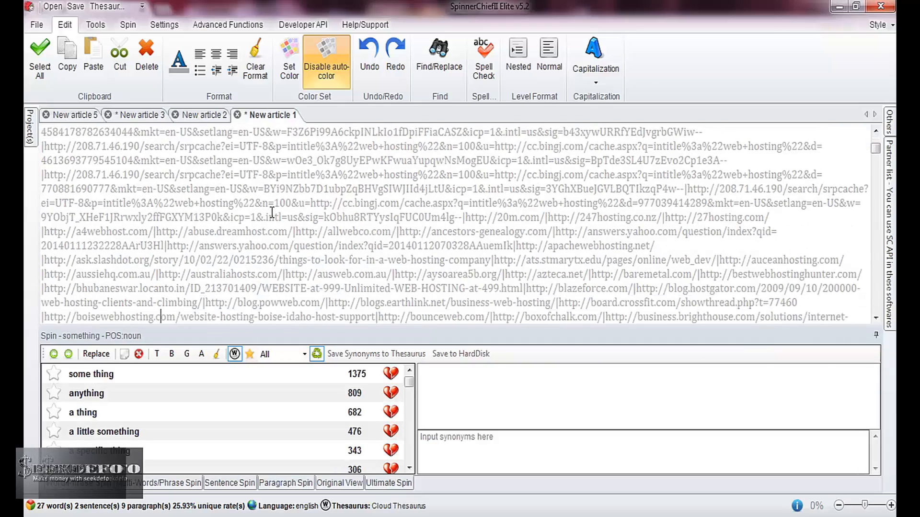
pyautogui.press('Down')
pyautogui.press('Down')
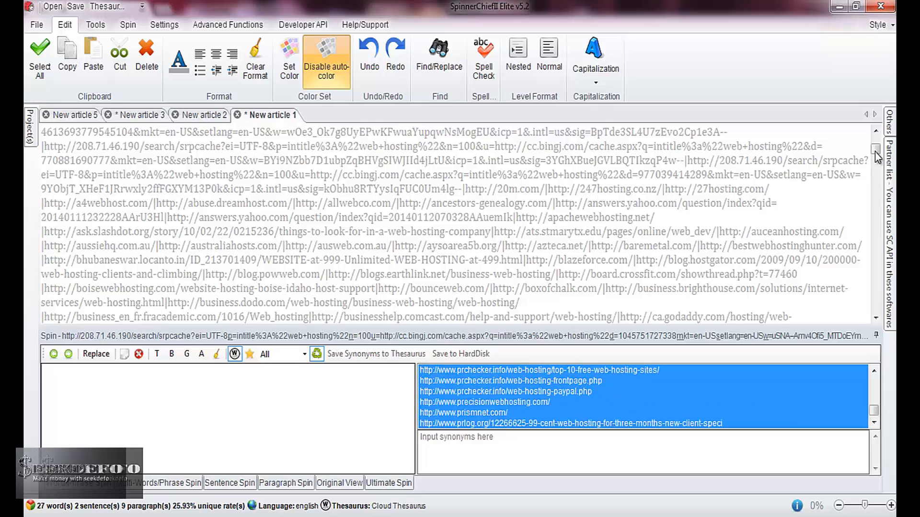
# Clear the formatting throughout New article 1 and deselect the text
pyautogui.moveTo(875, 152); pyautogui.dragTo(875, 144)
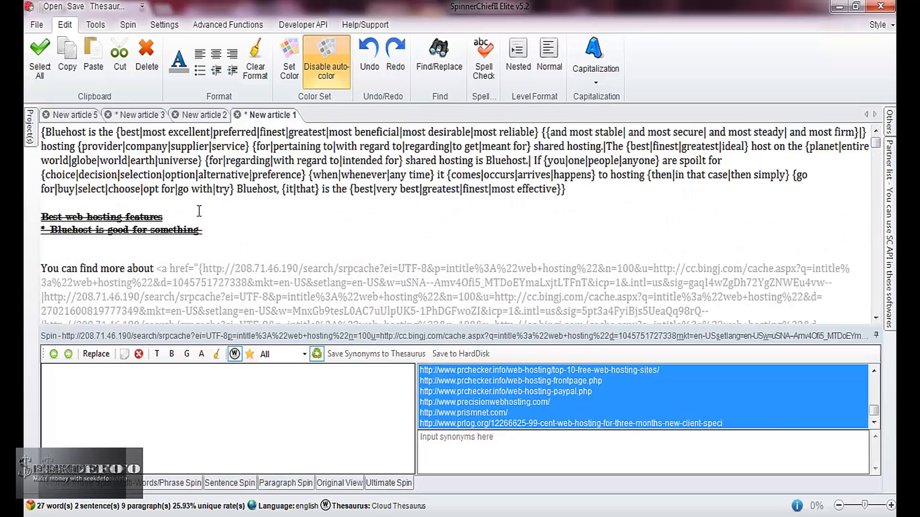
pyautogui.click(256, 73)
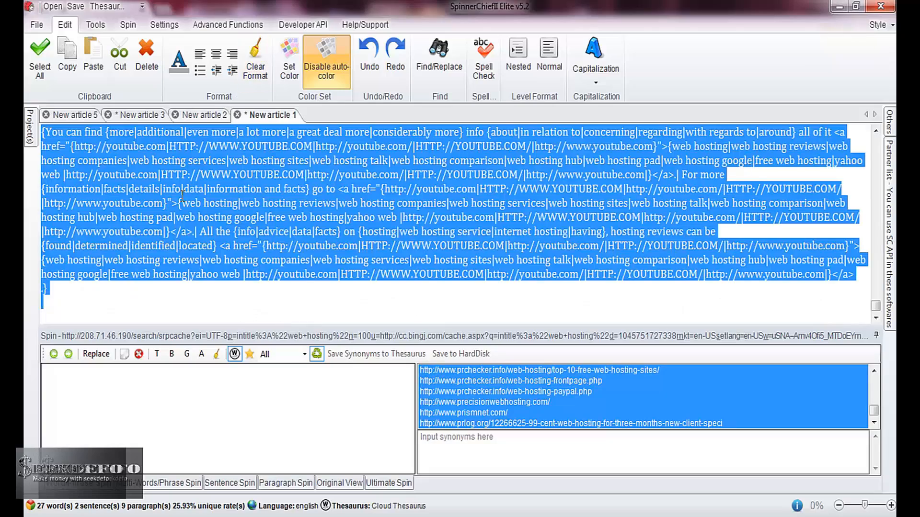
pyautogui.click(264, 183)
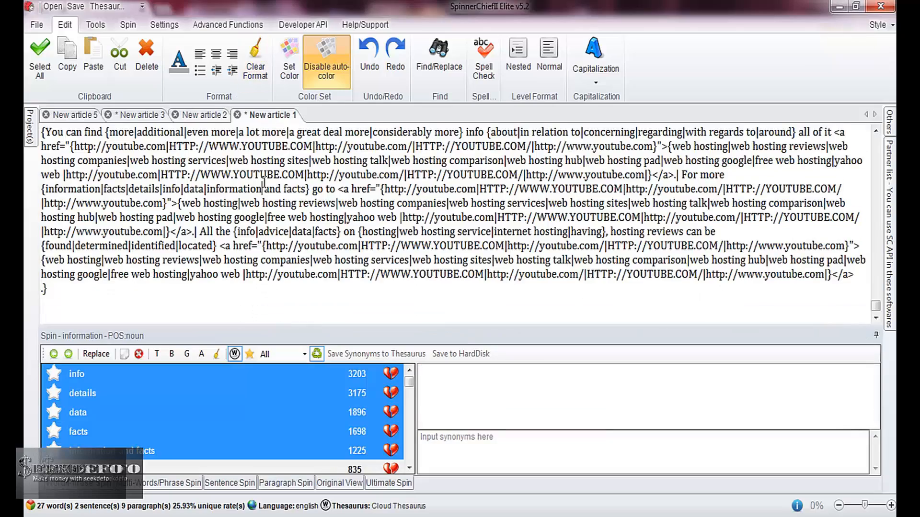
pyautogui.scroll(2, 263, 182)
pyautogui.scroll(15, 264, 183)
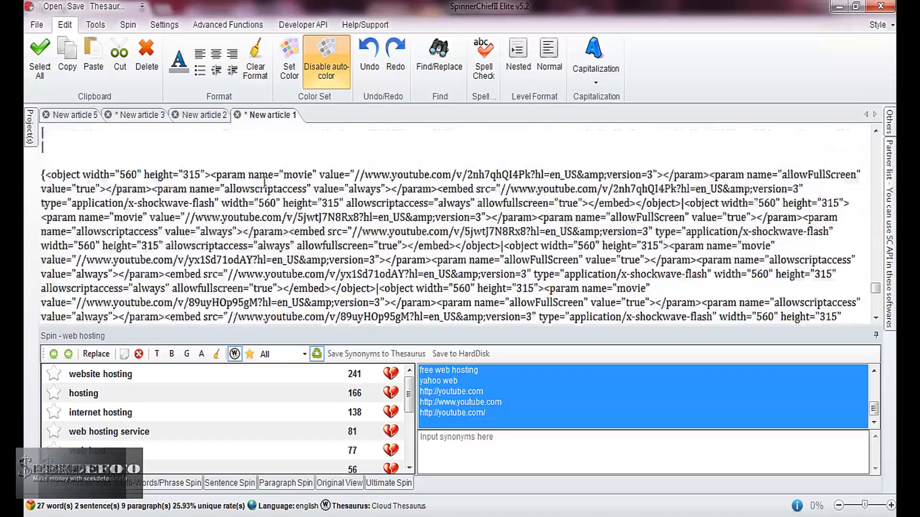
pyautogui.scroll(12, 264, 183)
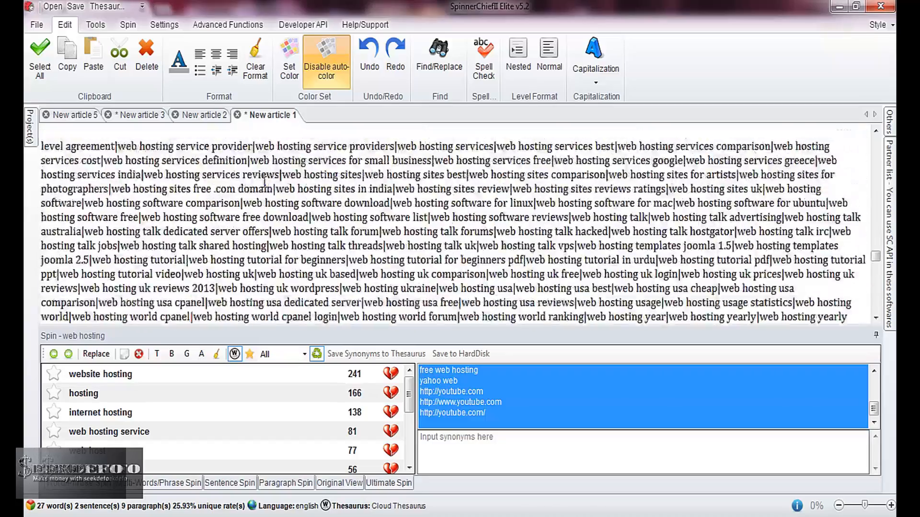